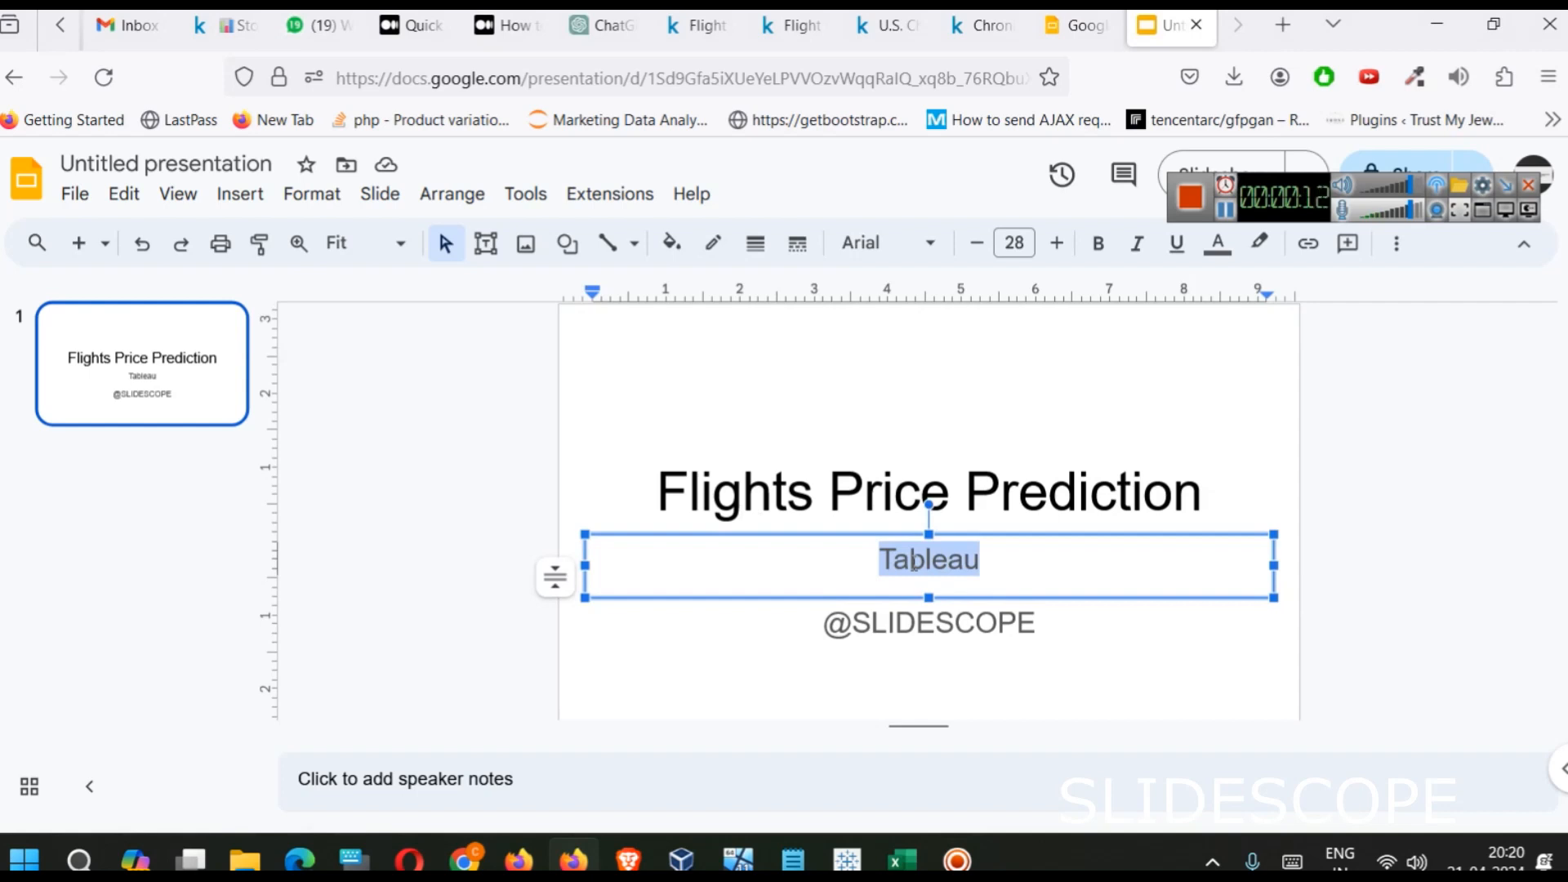
# Step: View the Flight Price Prediction dataset page on Kaggle and switch to Clean_Dataset.csv in Excel
pyautogui.click(788, 25)
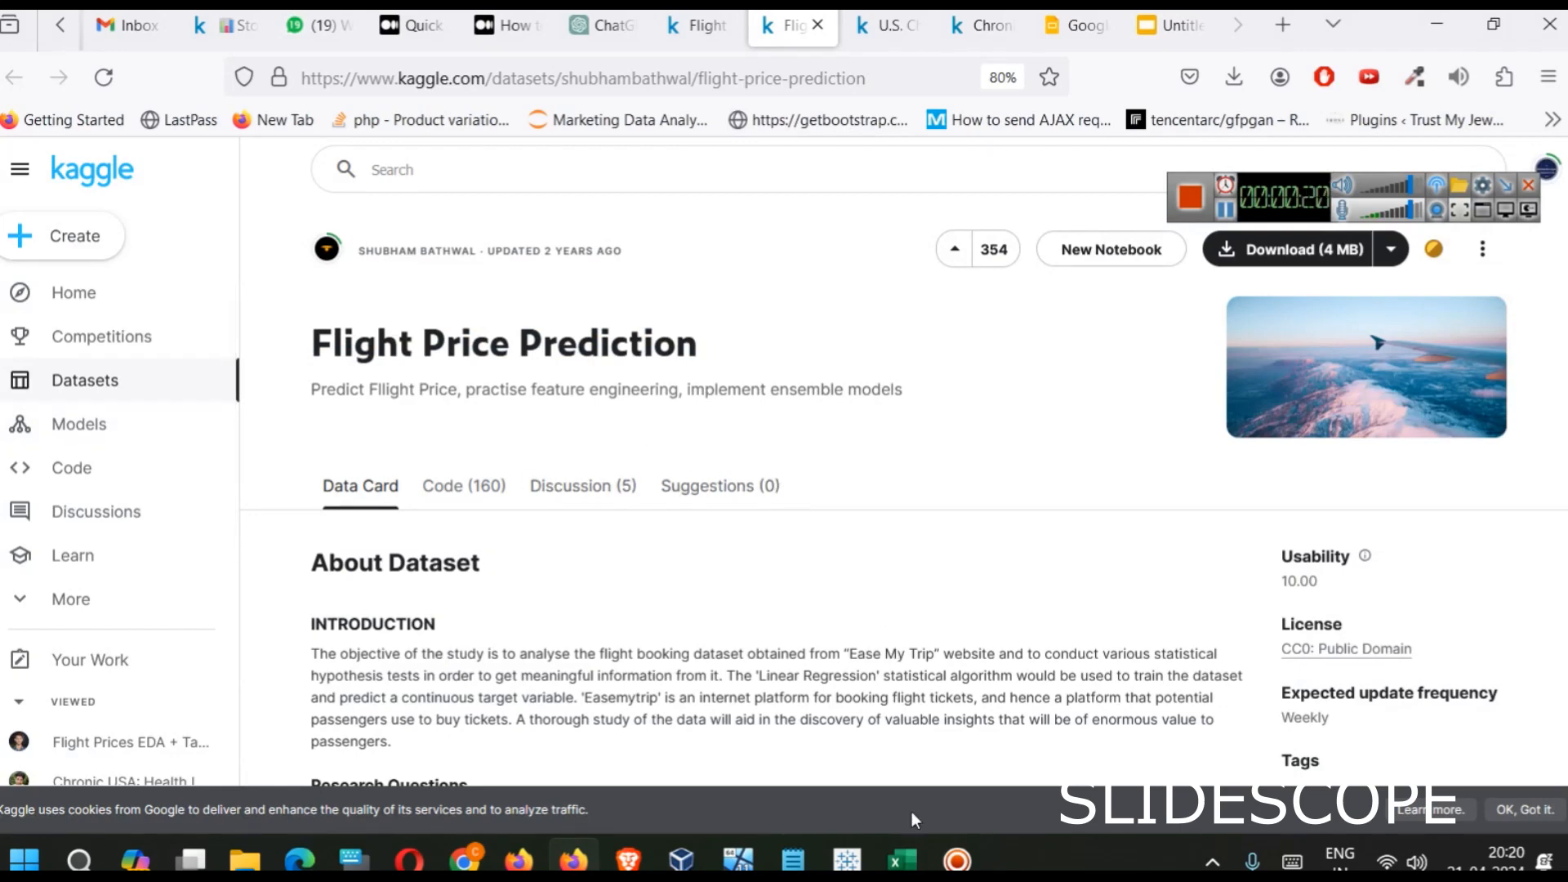
pyautogui.click(904, 859)
pyautogui.click(333, 449)
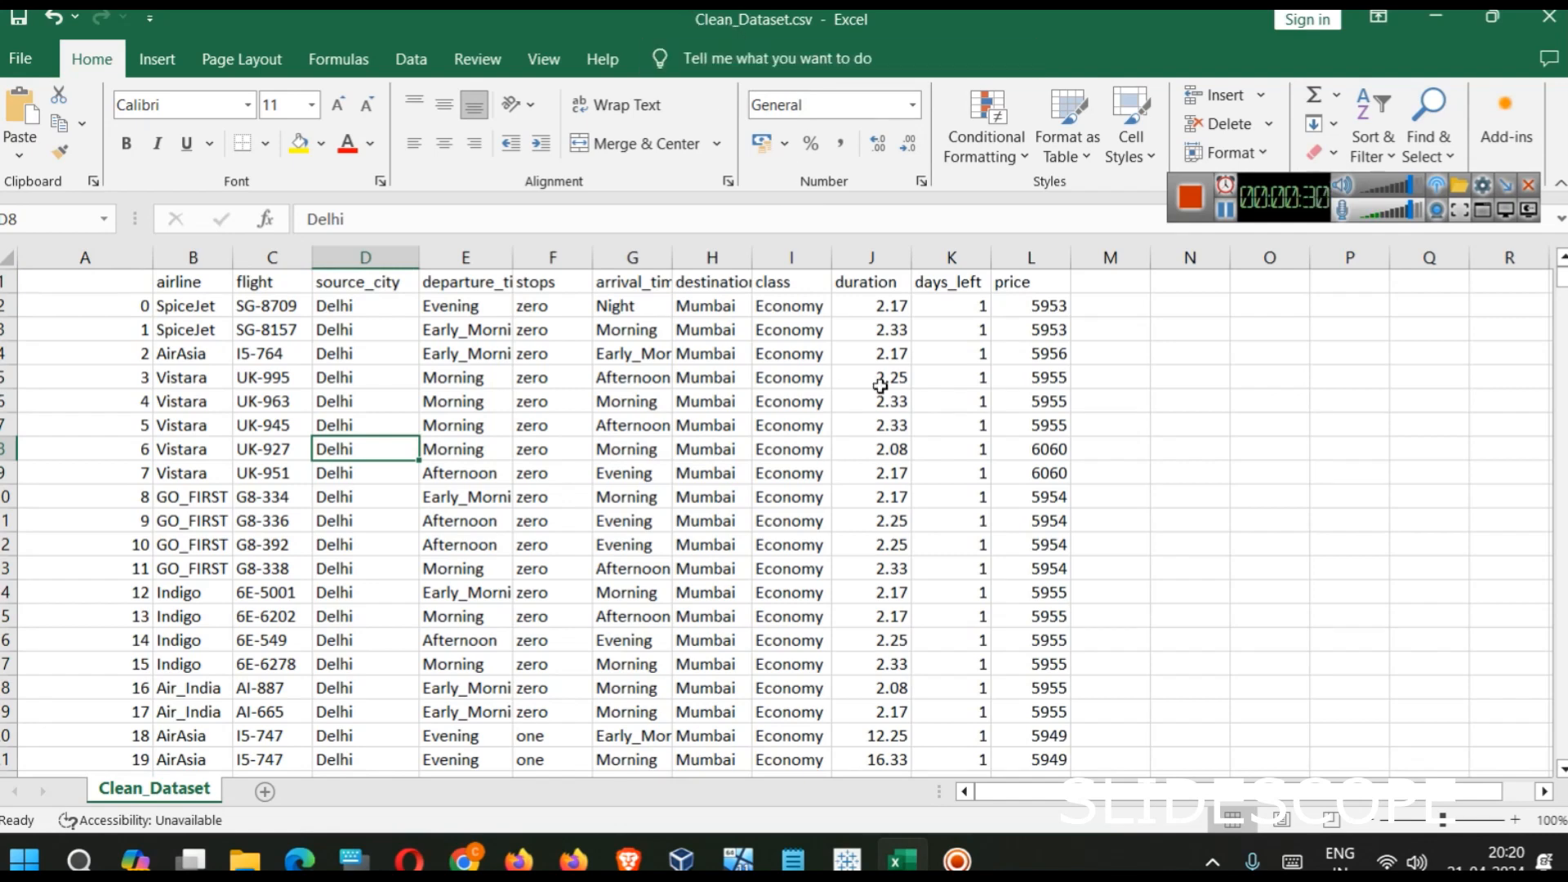
# Step: Examine each column of the flight dataset in turn, from airline through to price
pyautogui.click(194, 257)
pyautogui.click(272, 257)
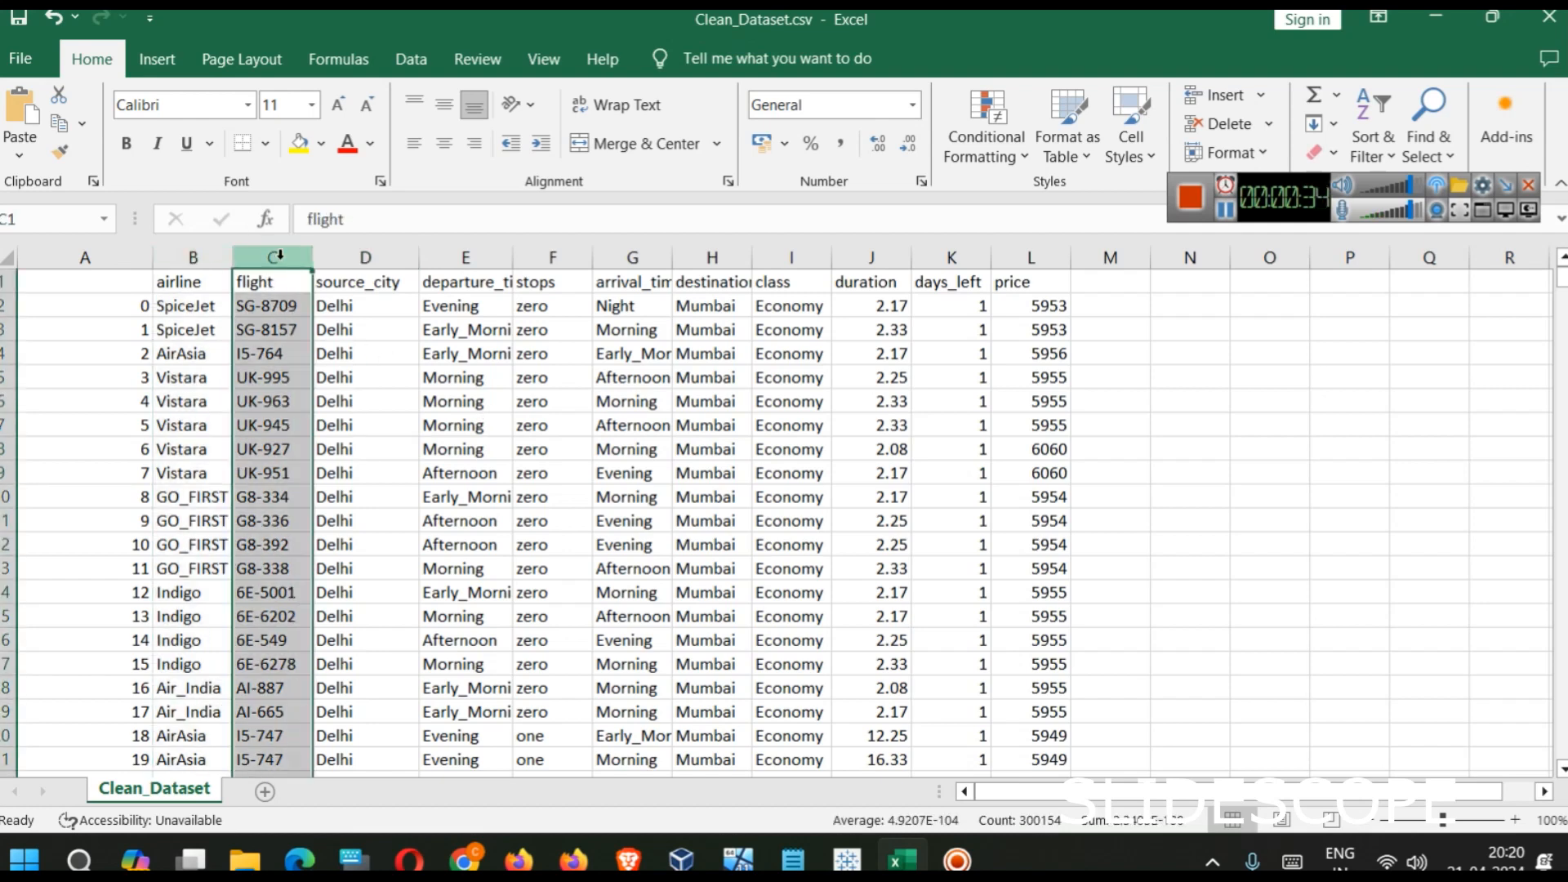
pyautogui.click(367, 257)
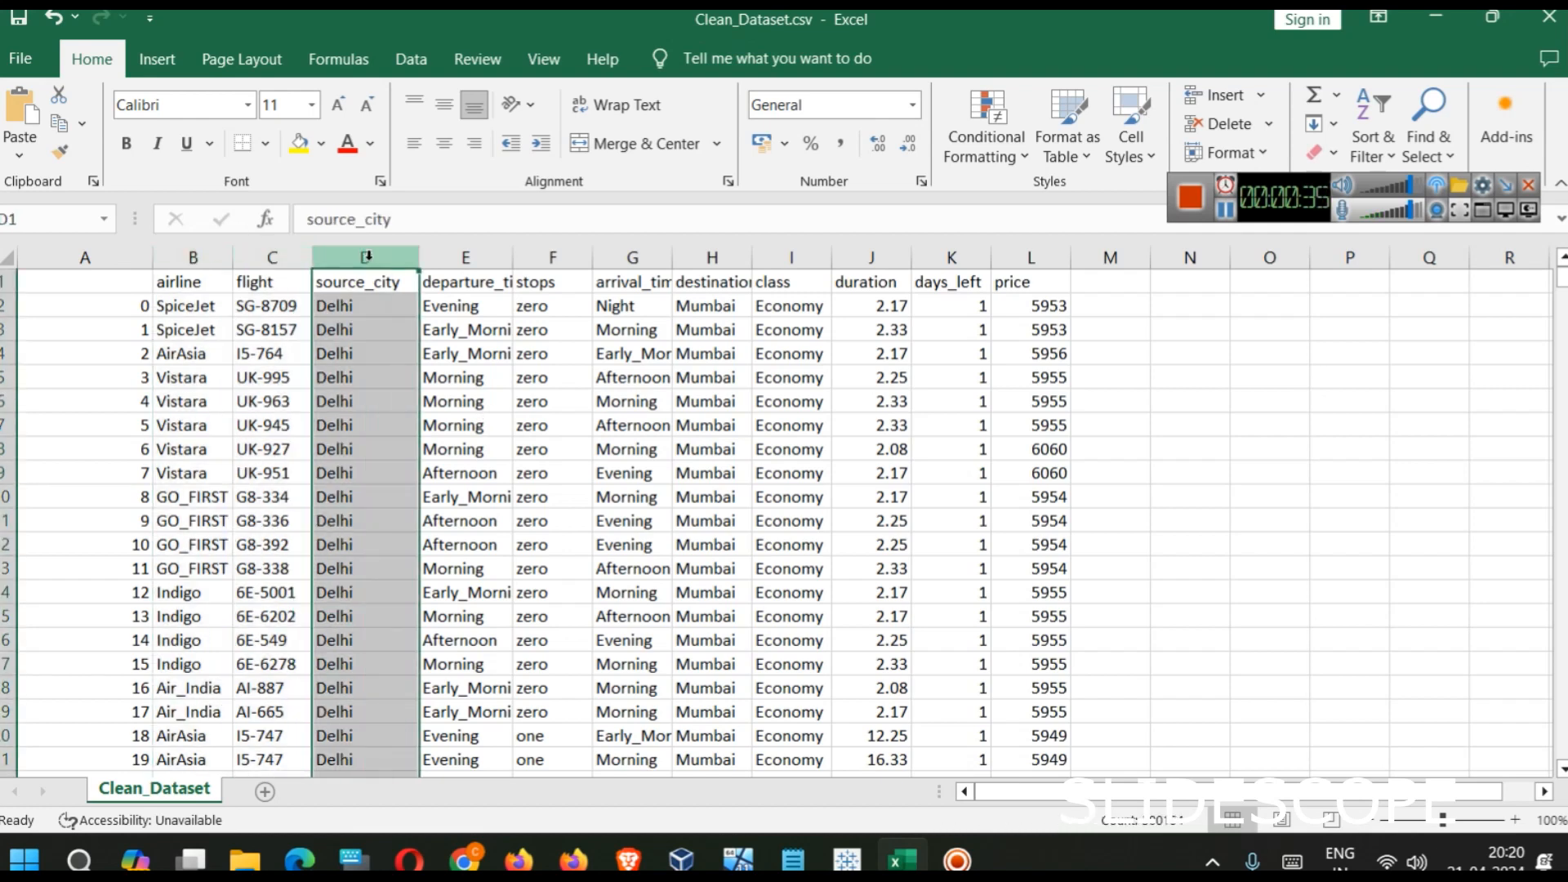
pyautogui.click(465, 257)
pyautogui.click(552, 257)
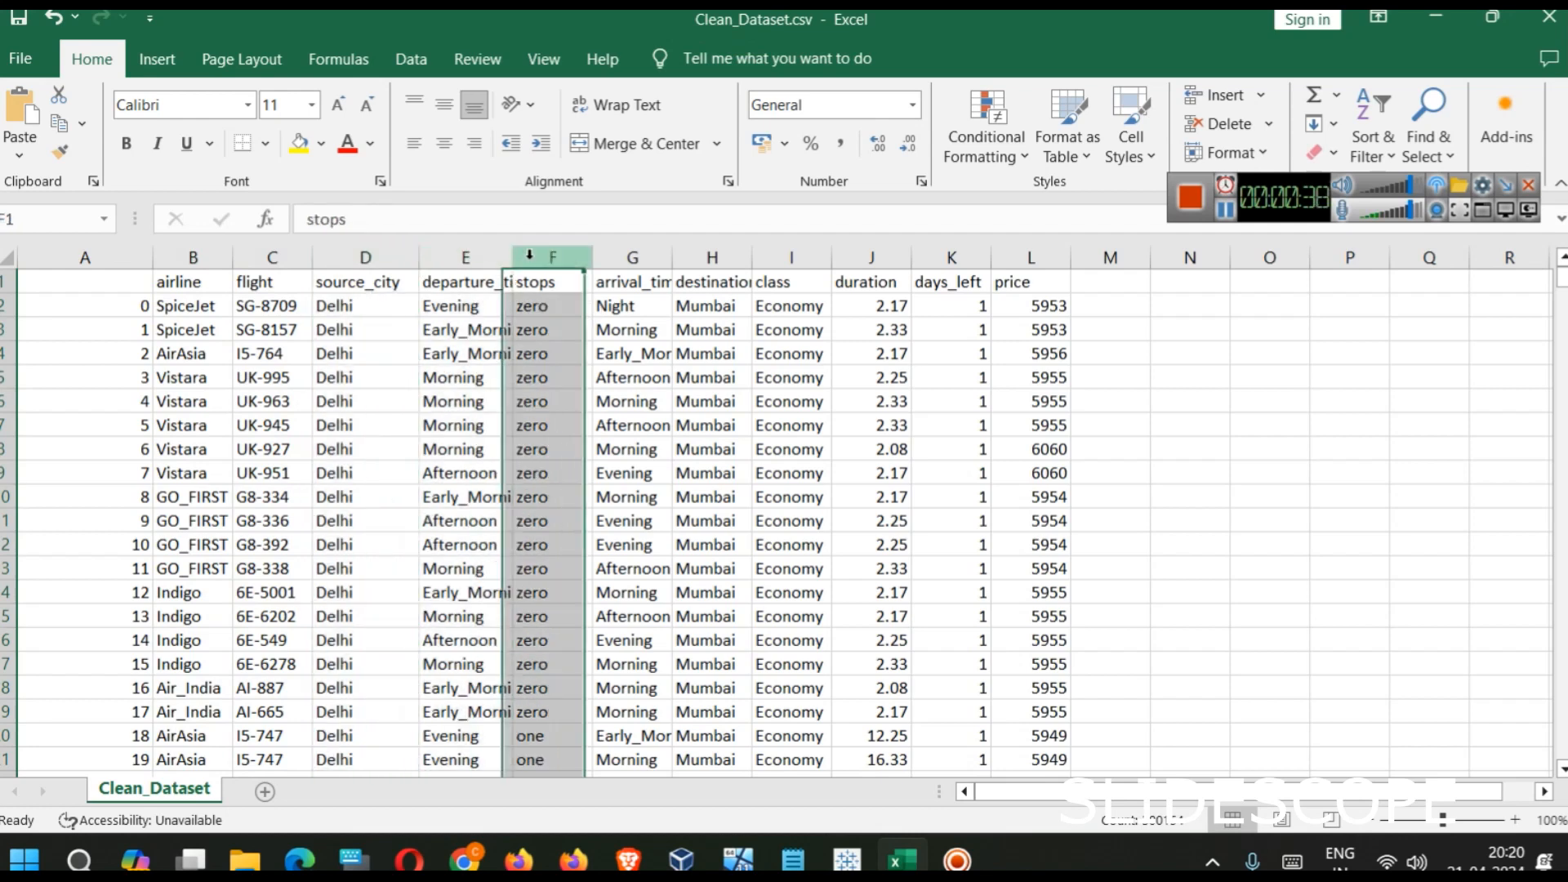
pyautogui.click(625, 255)
pyautogui.click(709, 257)
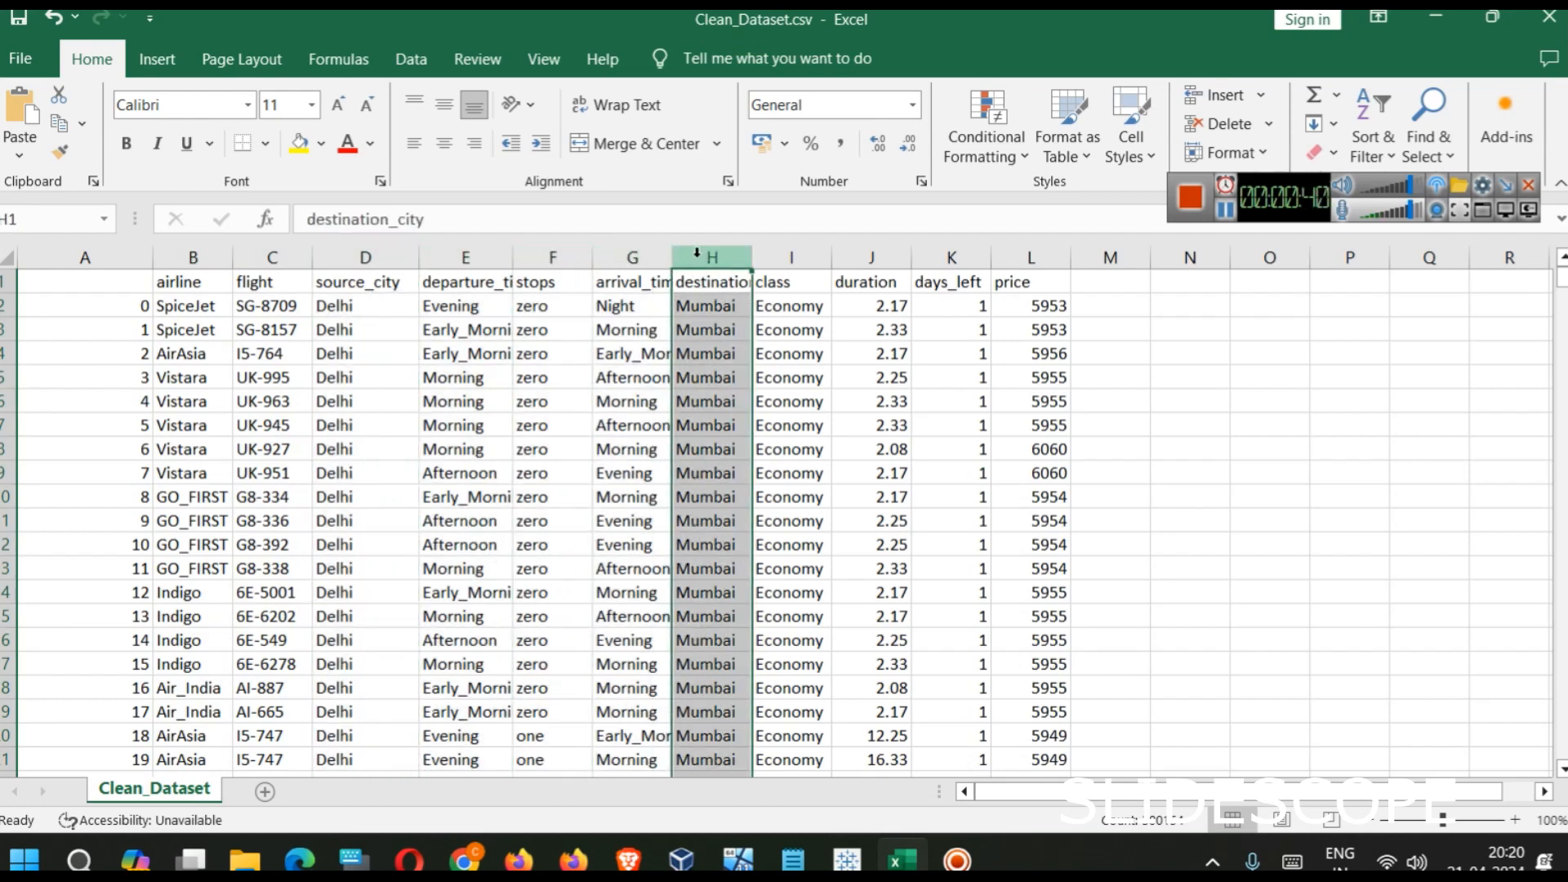
pyautogui.click(791, 257)
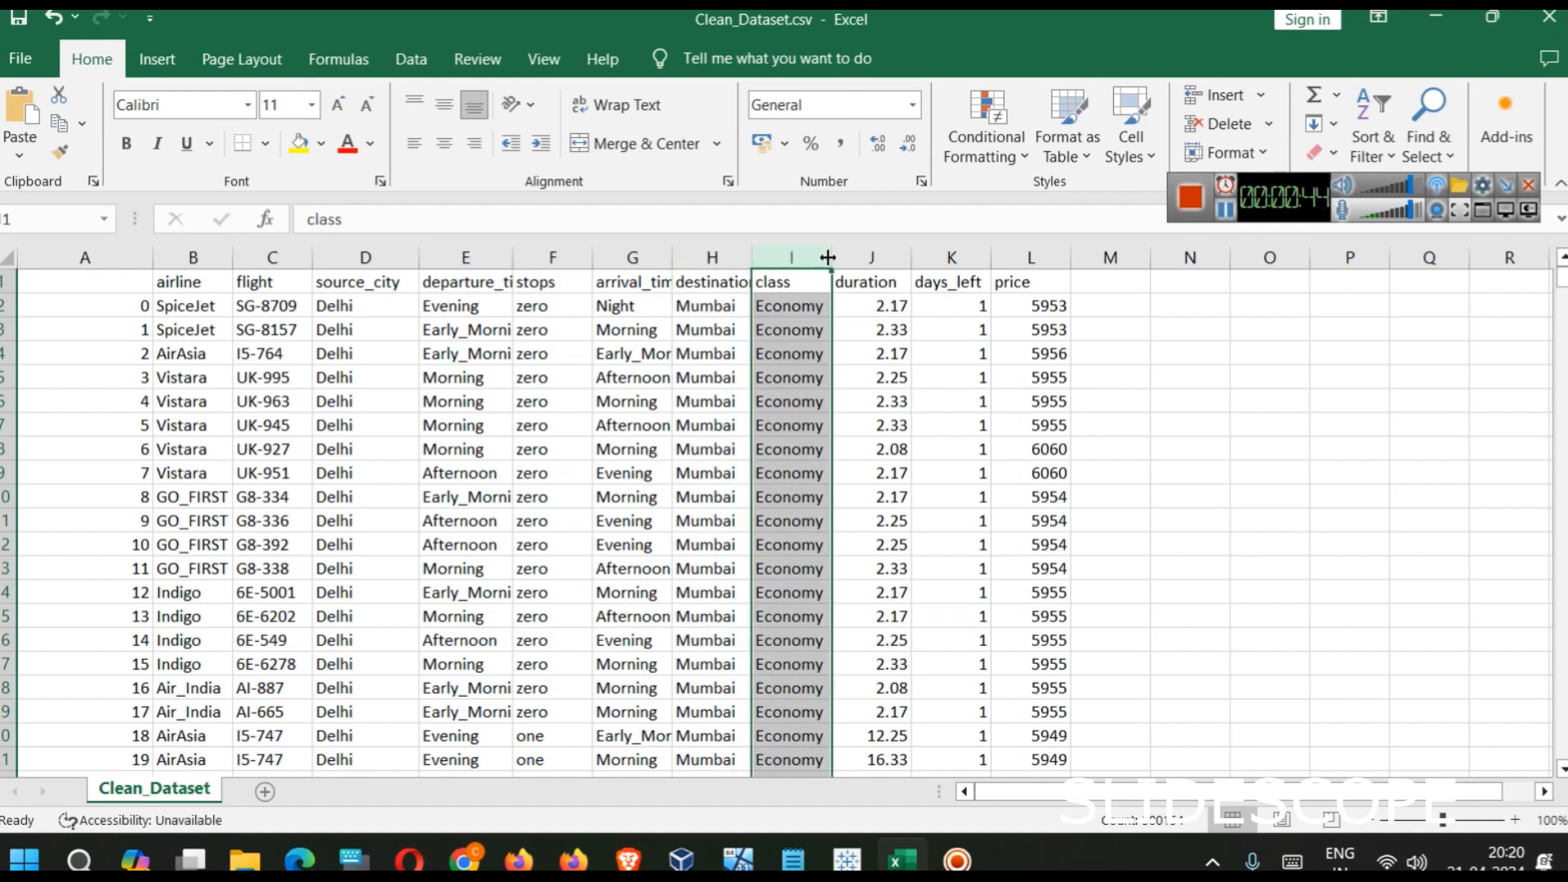
pyautogui.click(887, 255)
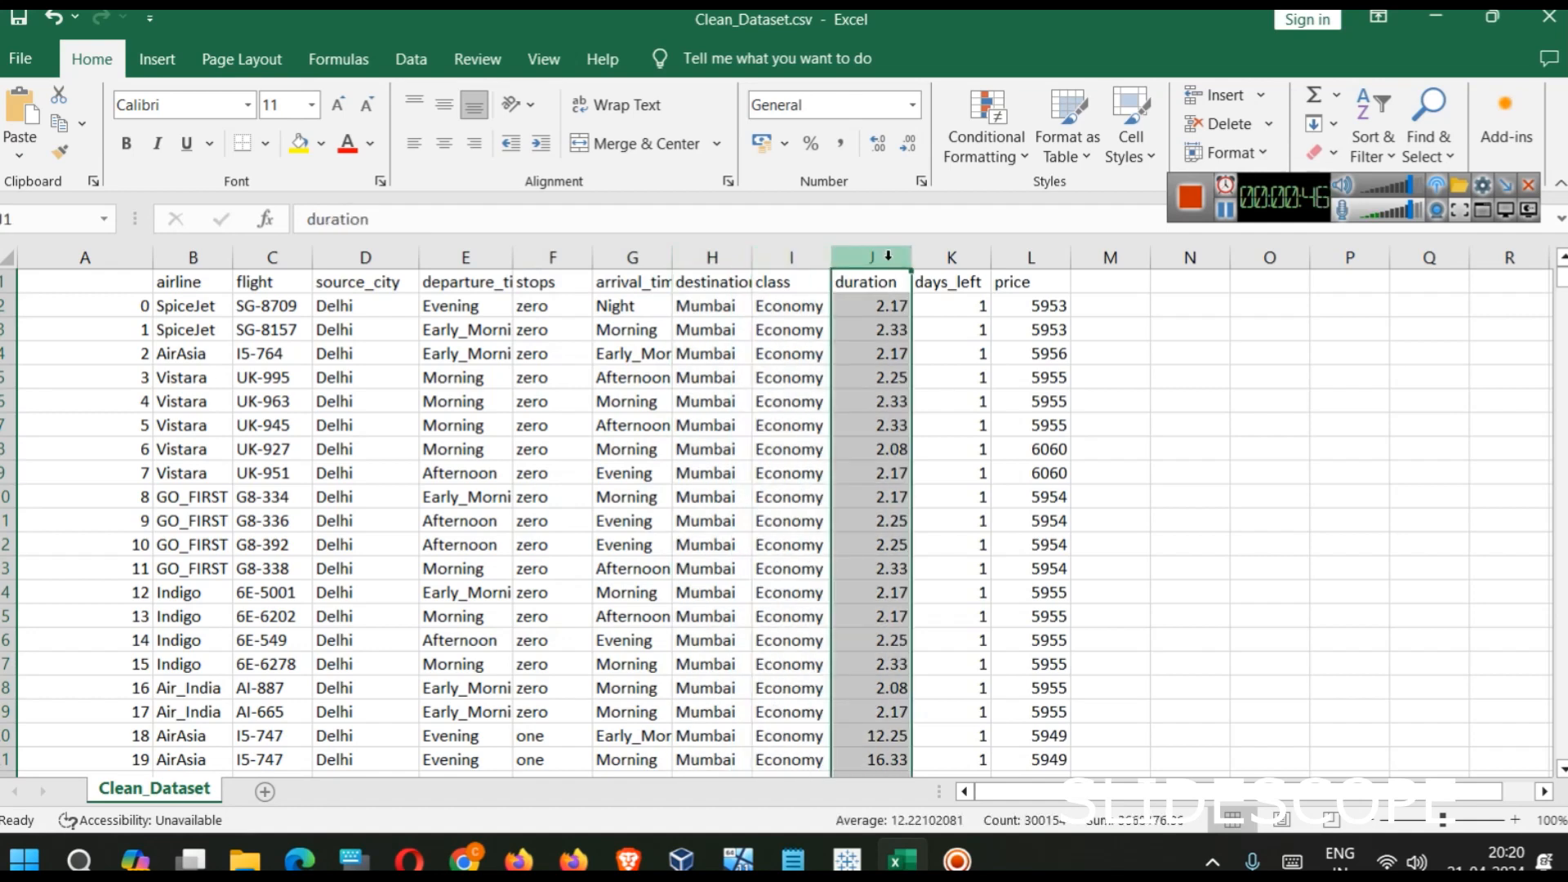
pyautogui.click(951, 257)
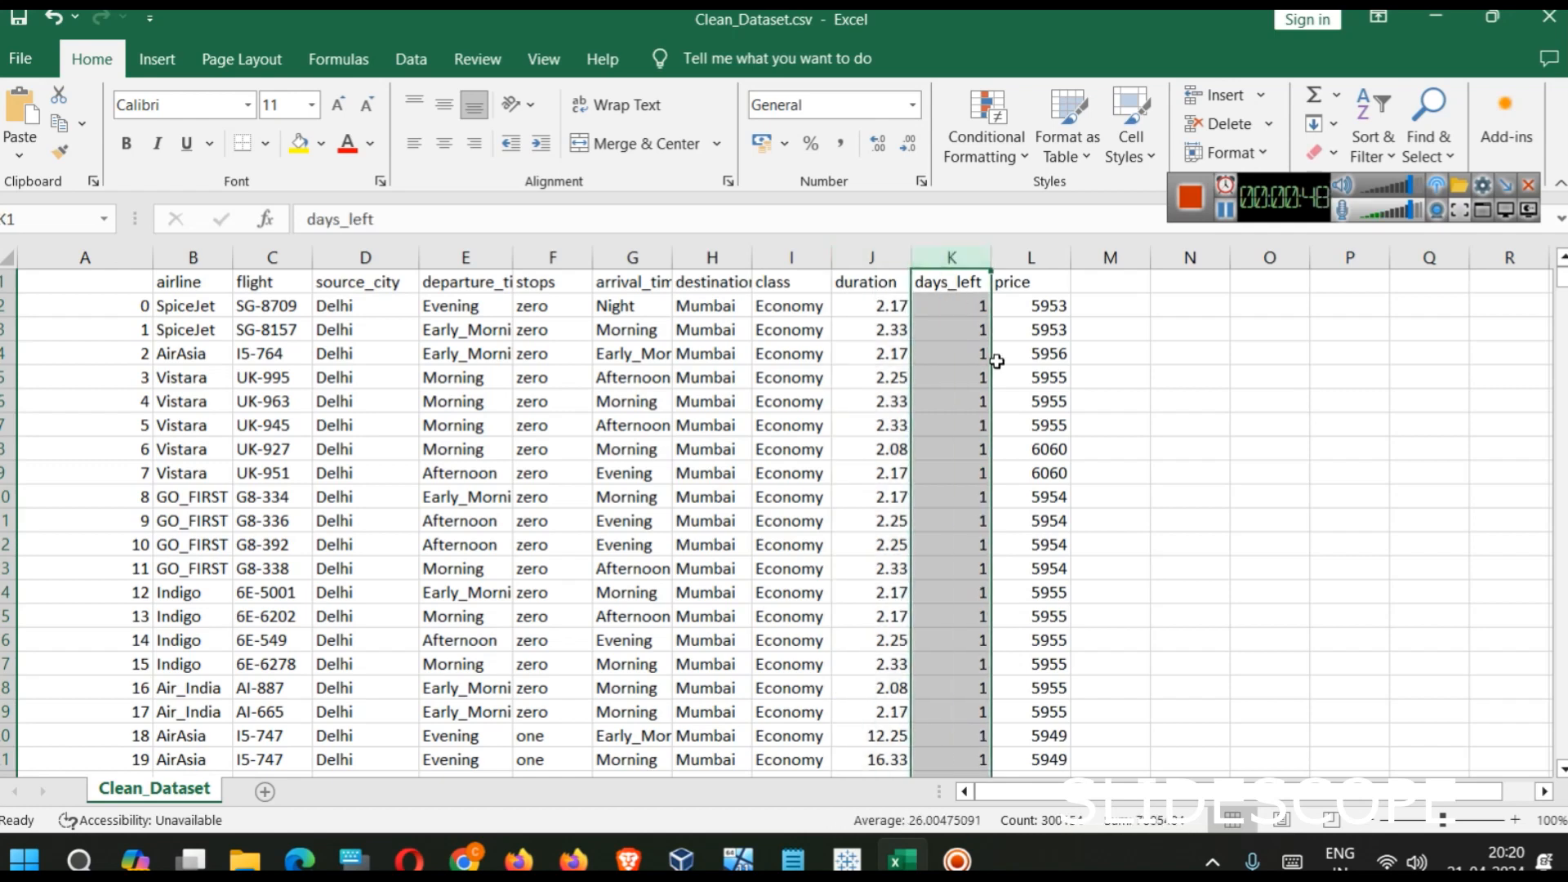
pyautogui.click(1052, 255)
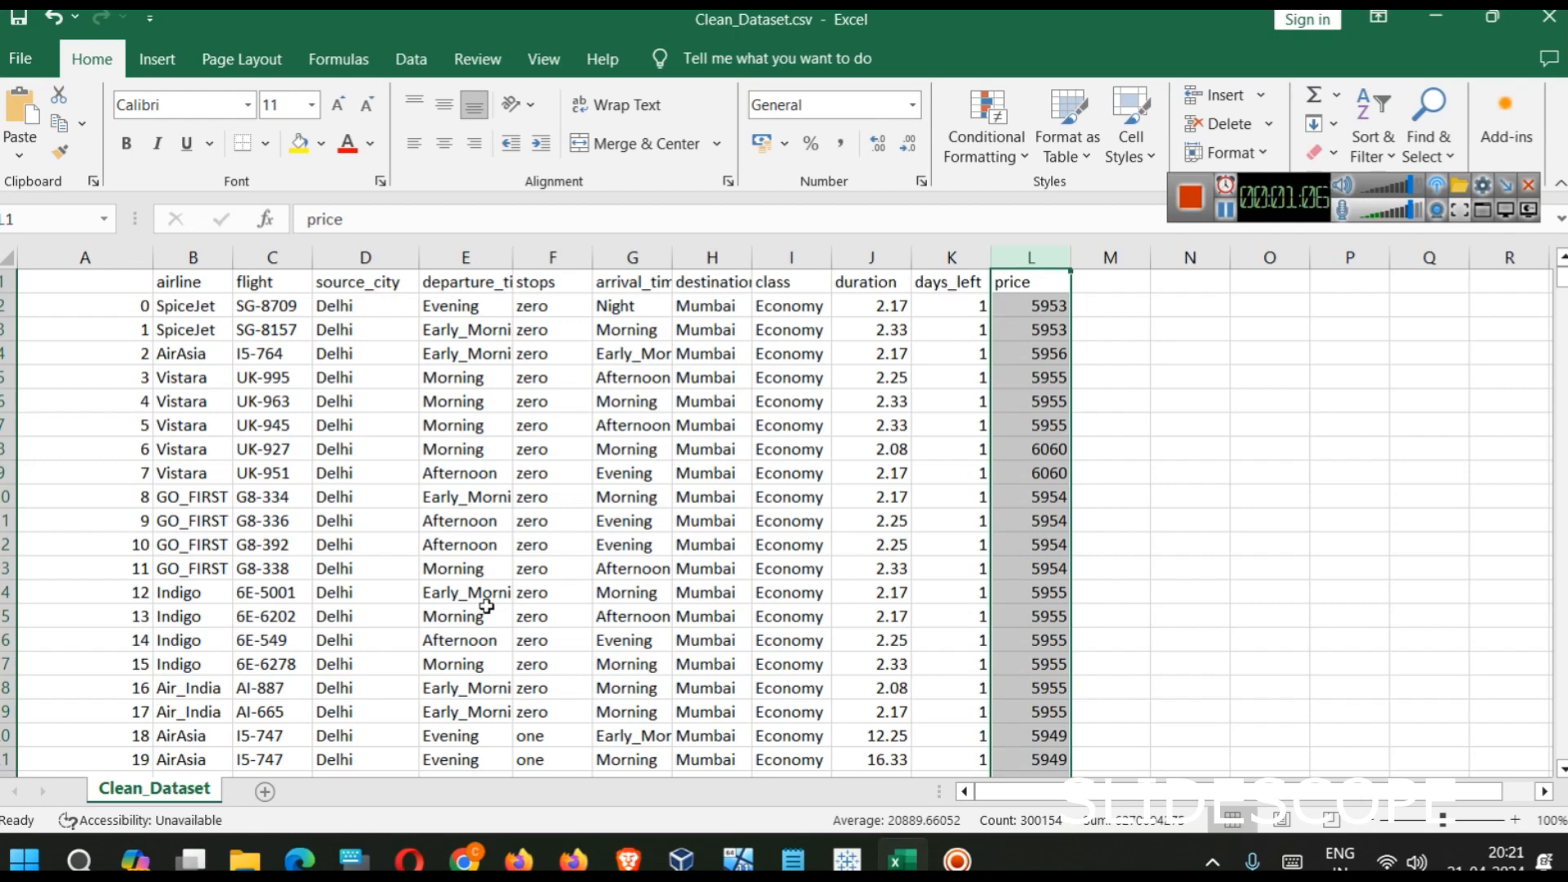
# Step: Enter the header "Index" in cell A1, above the unnamed row-number column
pyautogui.moveTo(1280, 211); pyautogui.dragTo(1394, 151)
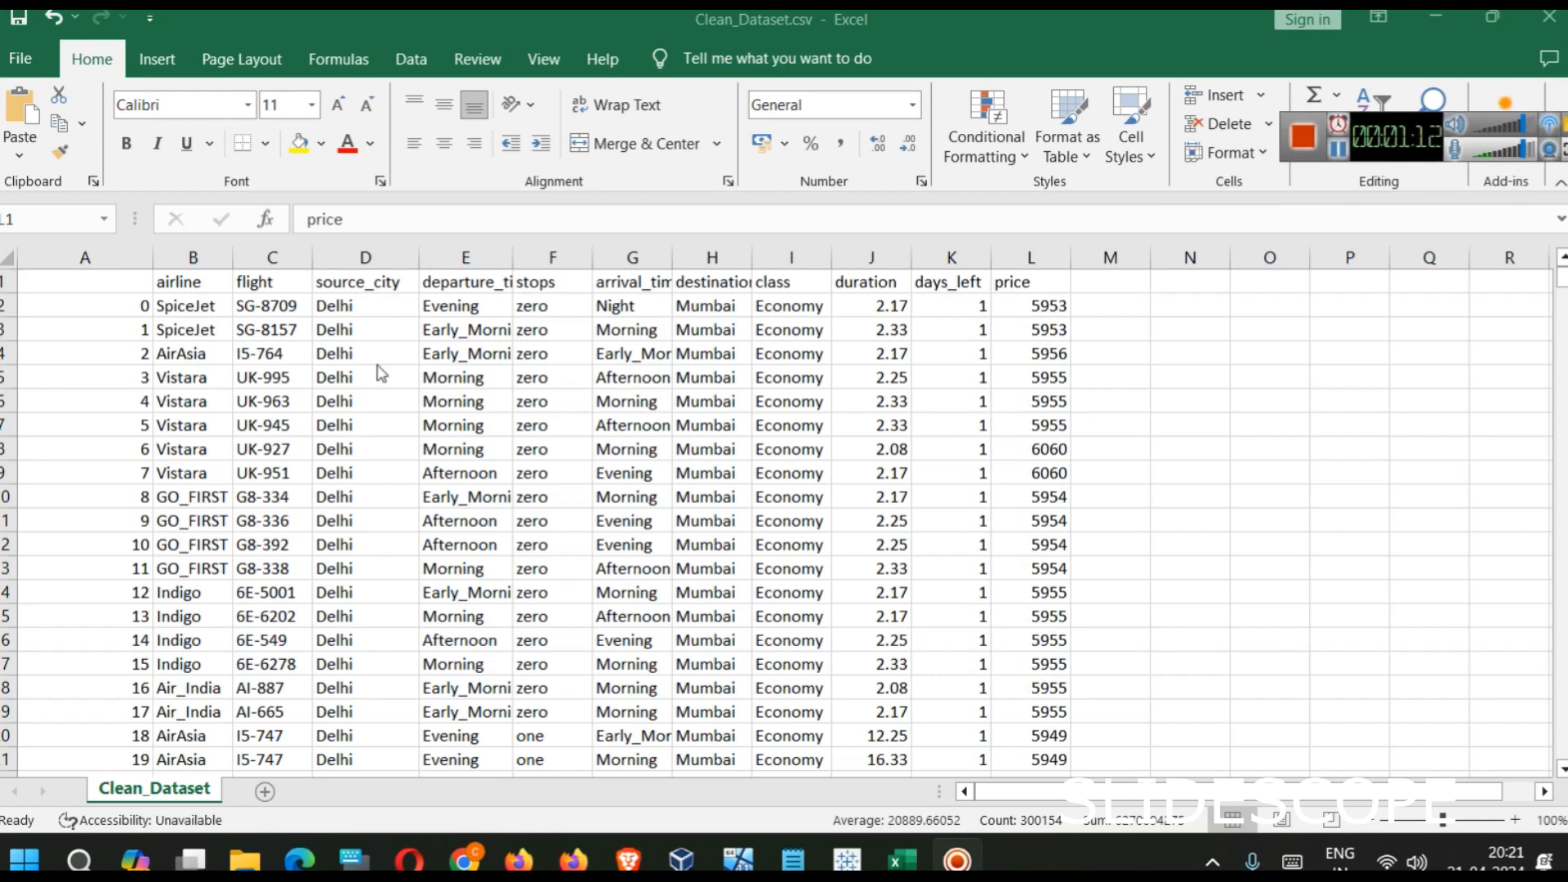
pyautogui.click(119, 271)
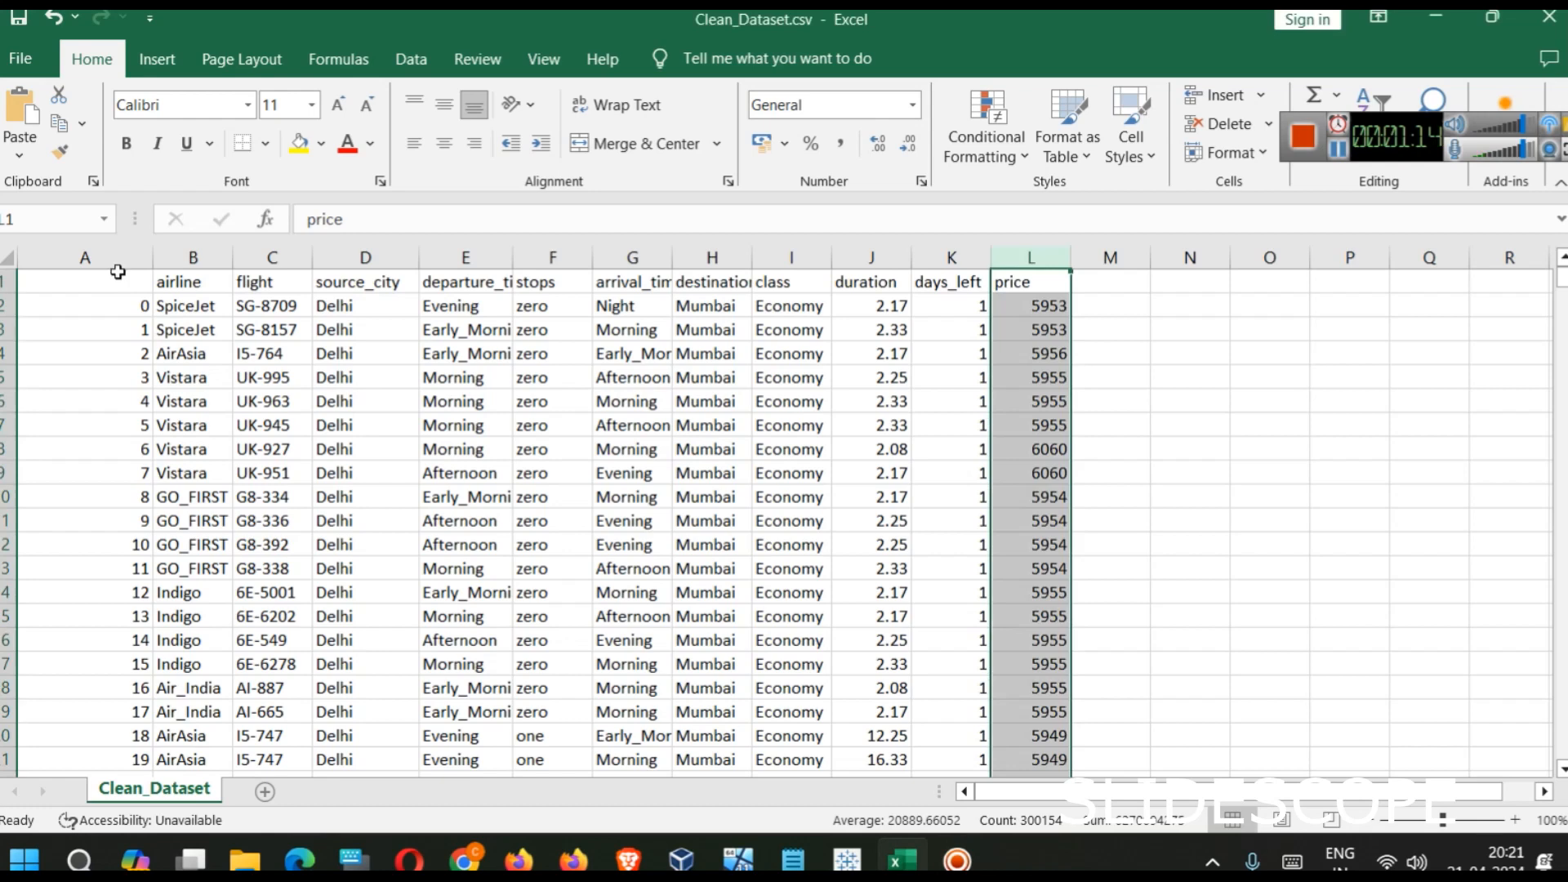
pyautogui.click(117, 277)
pyautogui.write('Index')
pyautogui.click(1155, 495)
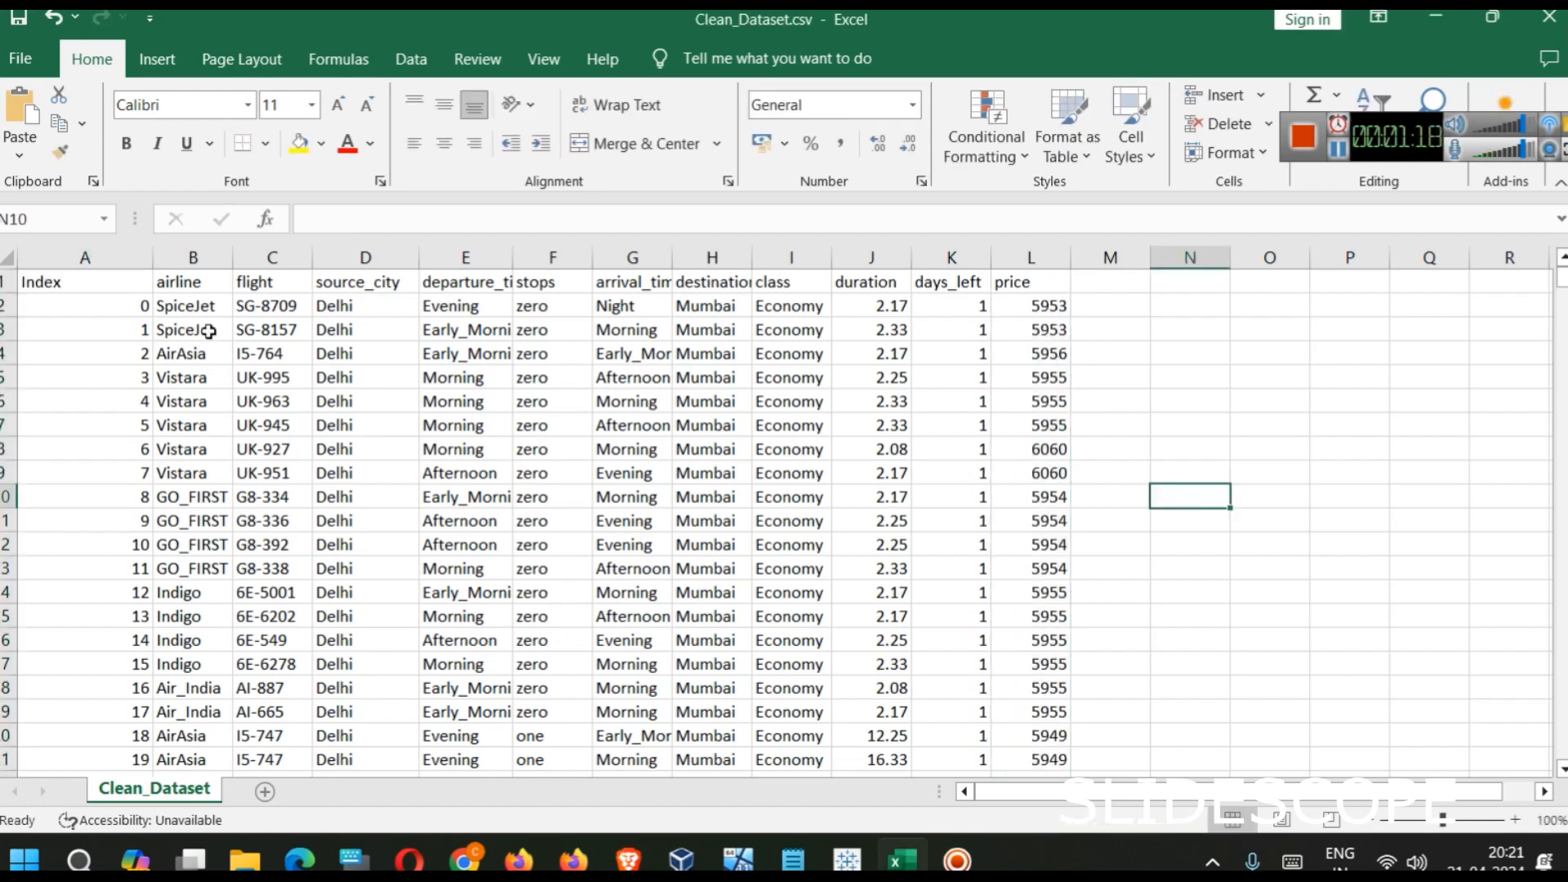
# Step: Look through the dataset's rows down to the last record to check its size
pyautogui.scroll(-20, 126, 338)
pyautogui.scroll(-13, 125, 338)
pyautogui.moveTo(1561, 282); pyautogui.dragTo(1562, 748)
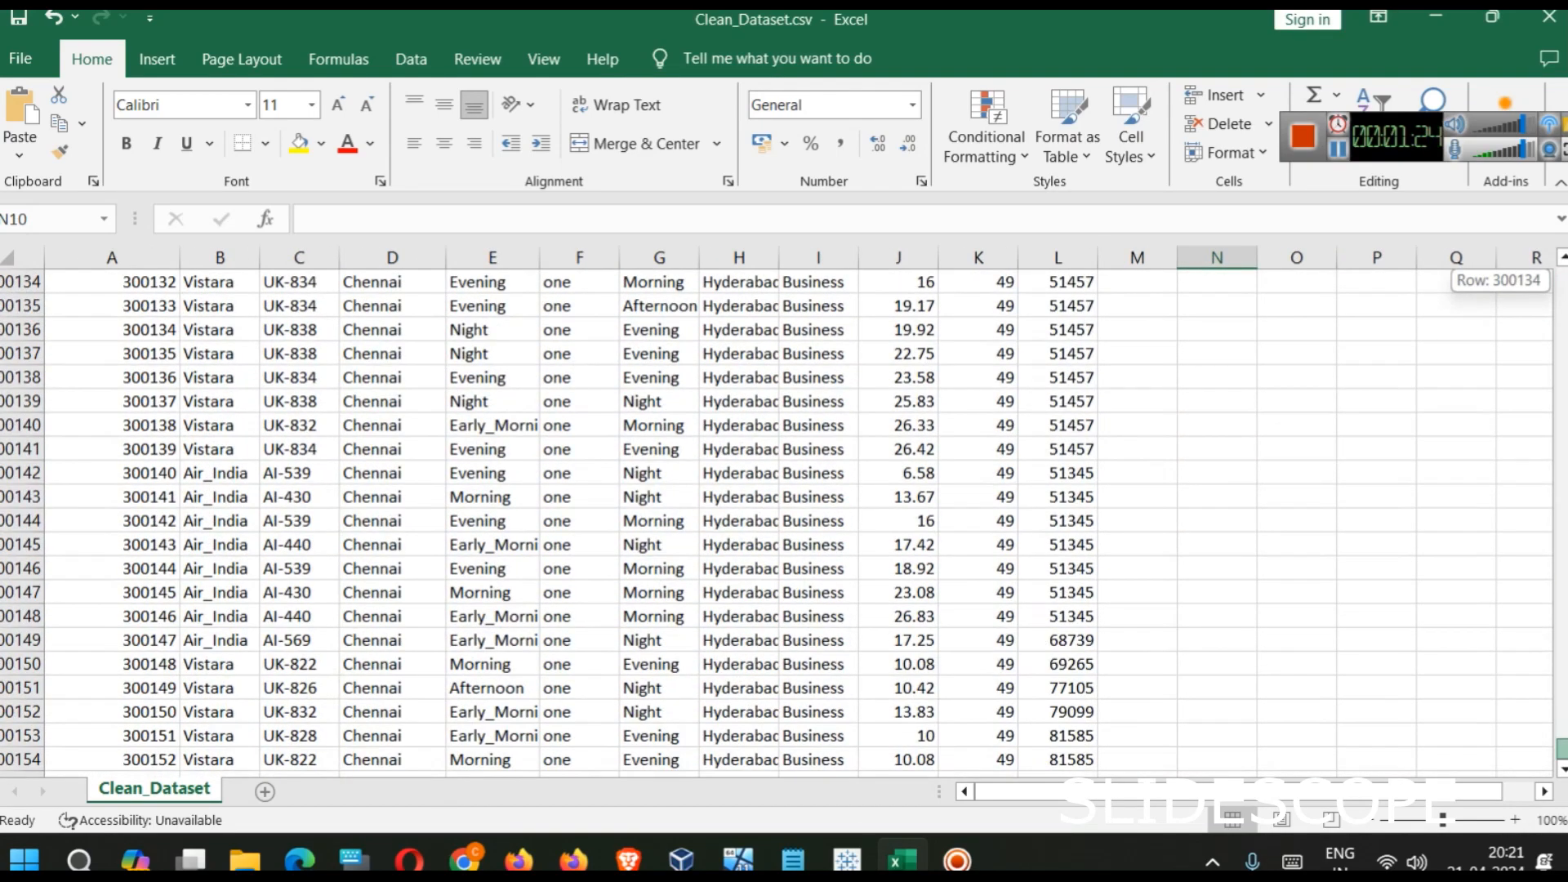
pyautogui.scroll(-1, 260, 654)
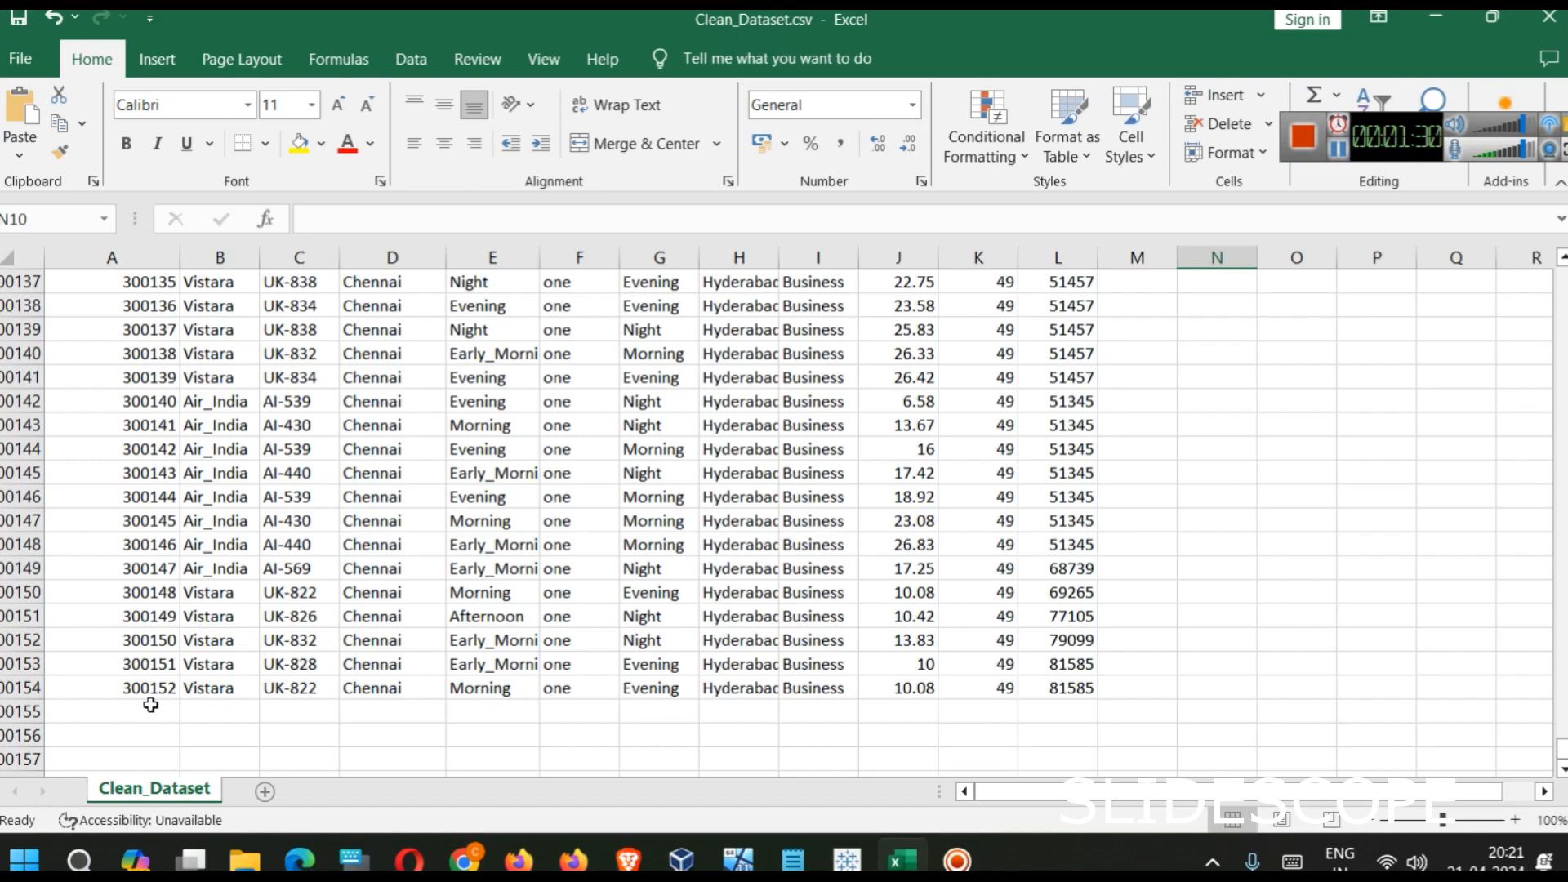
pyautogui.scroll(20, 734, 654)
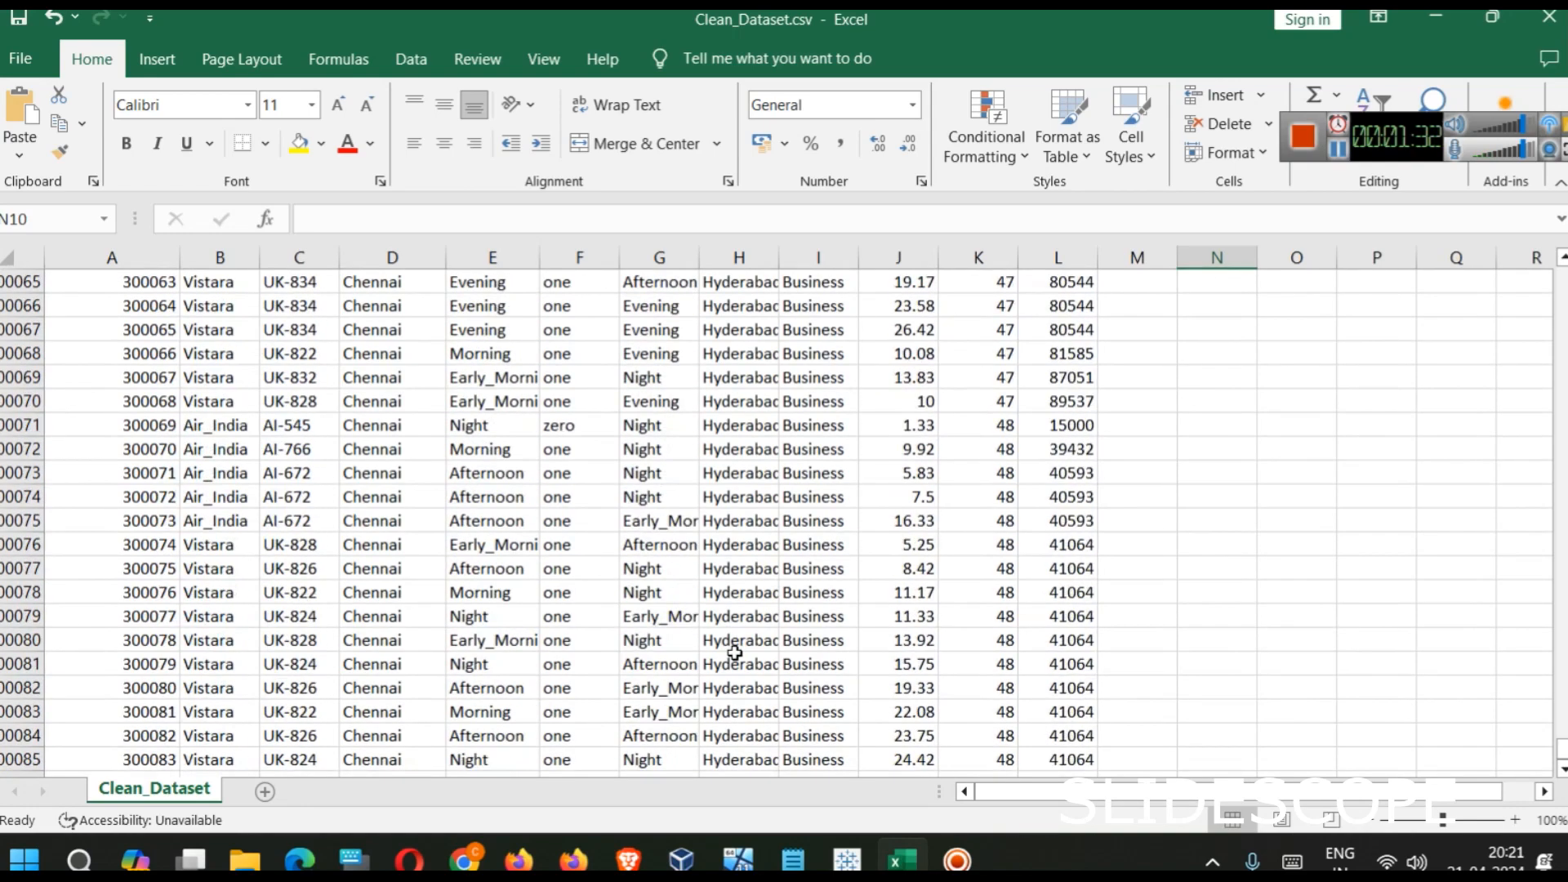
pyautogui.scroll(20, 734, 653)
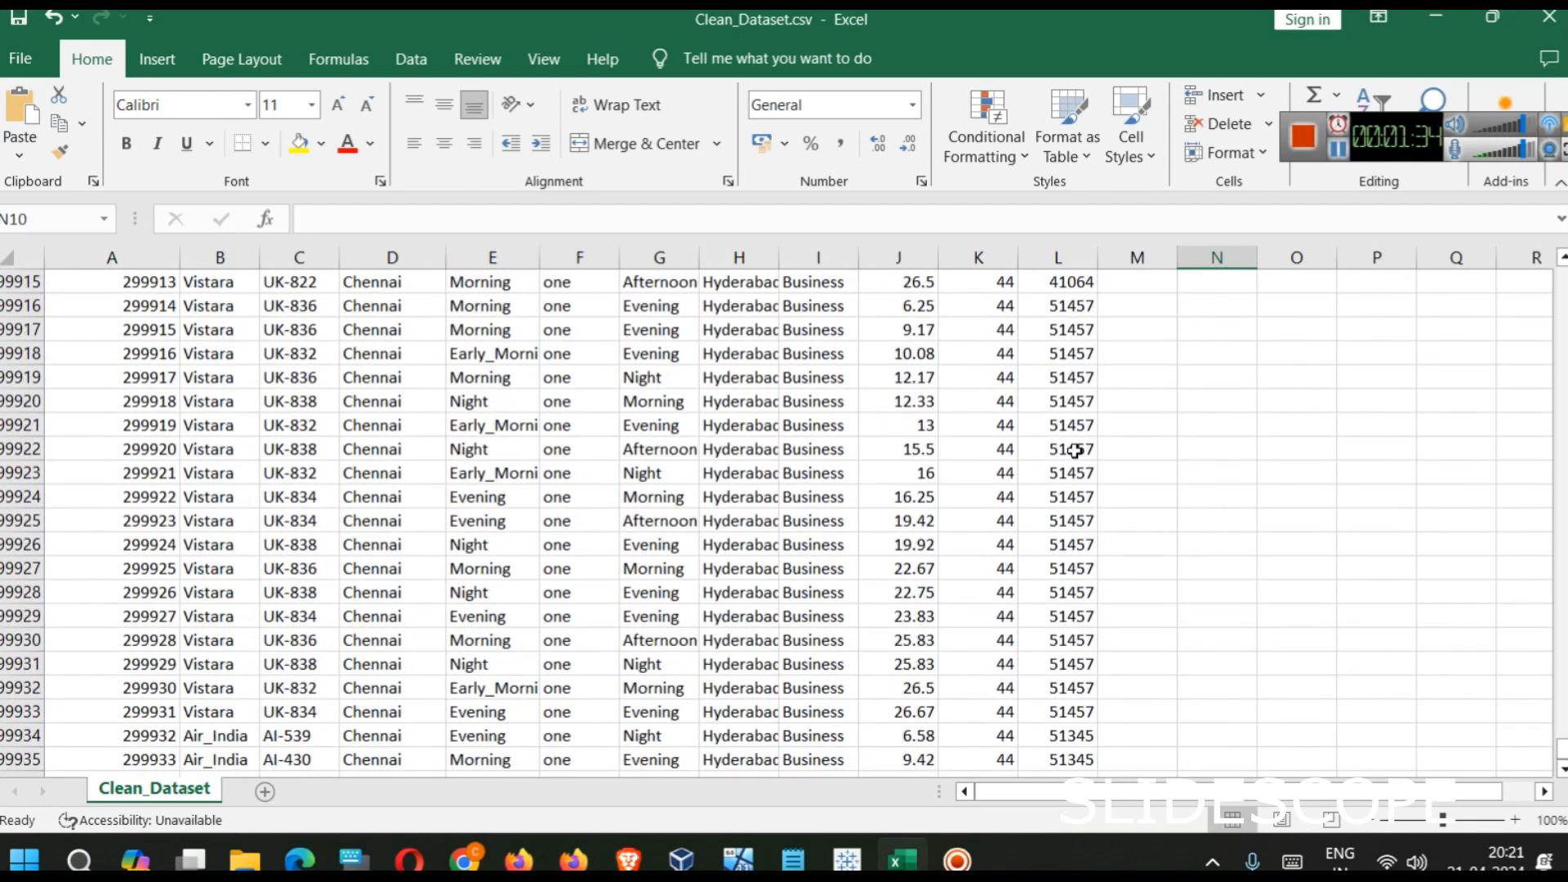
# Step: Switch to Tableau Public and connect to Clean_Dataset.csv from the Flight Prices folder
pyautogui.click(1426, 31)
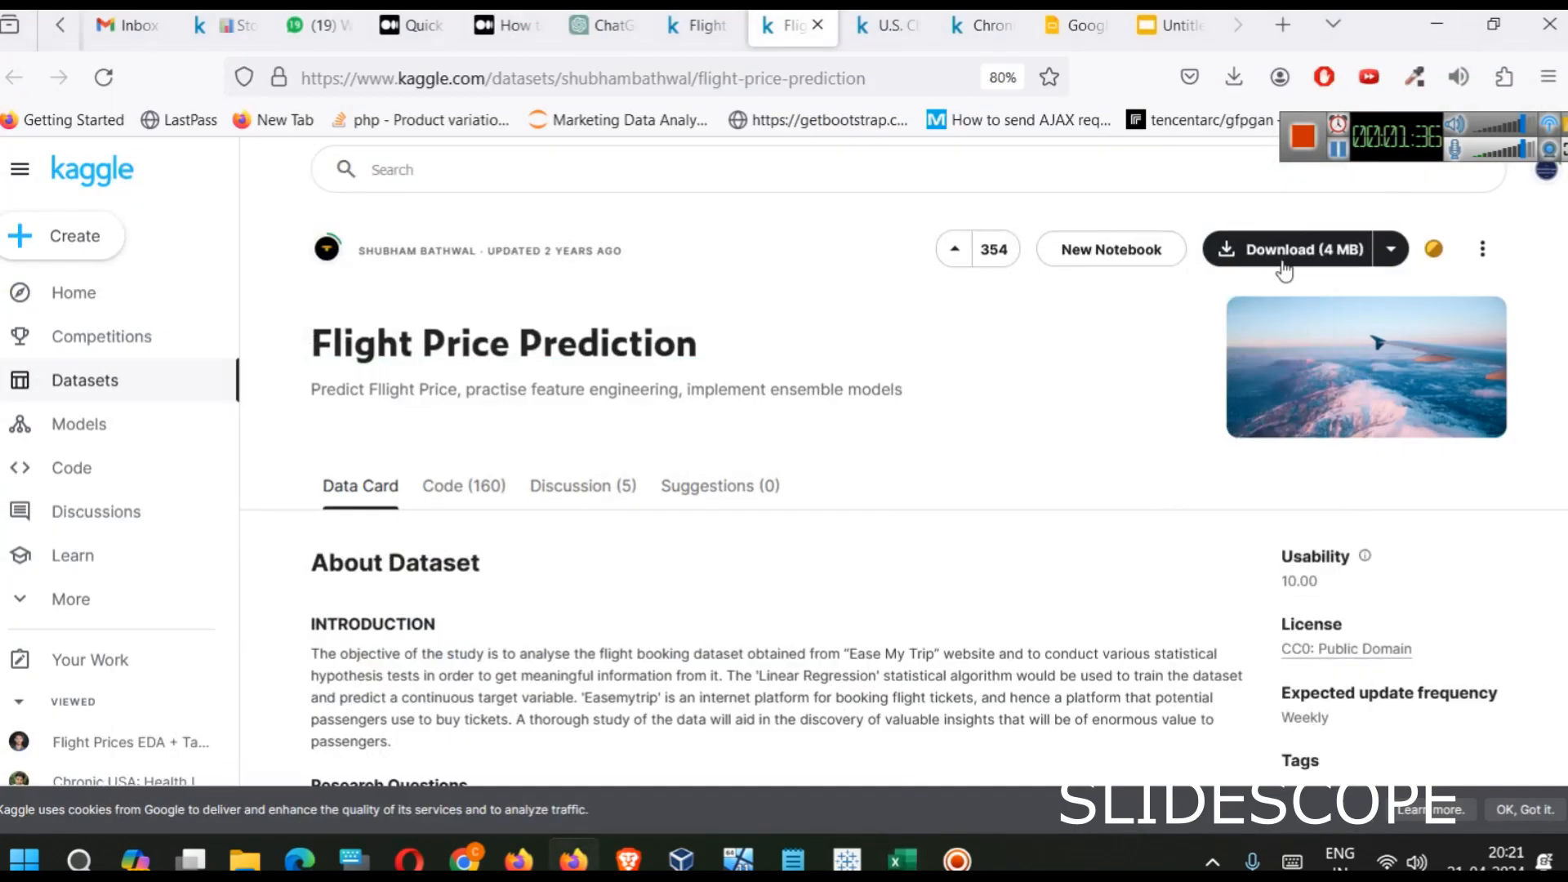
pyautogui.click(847, 859)
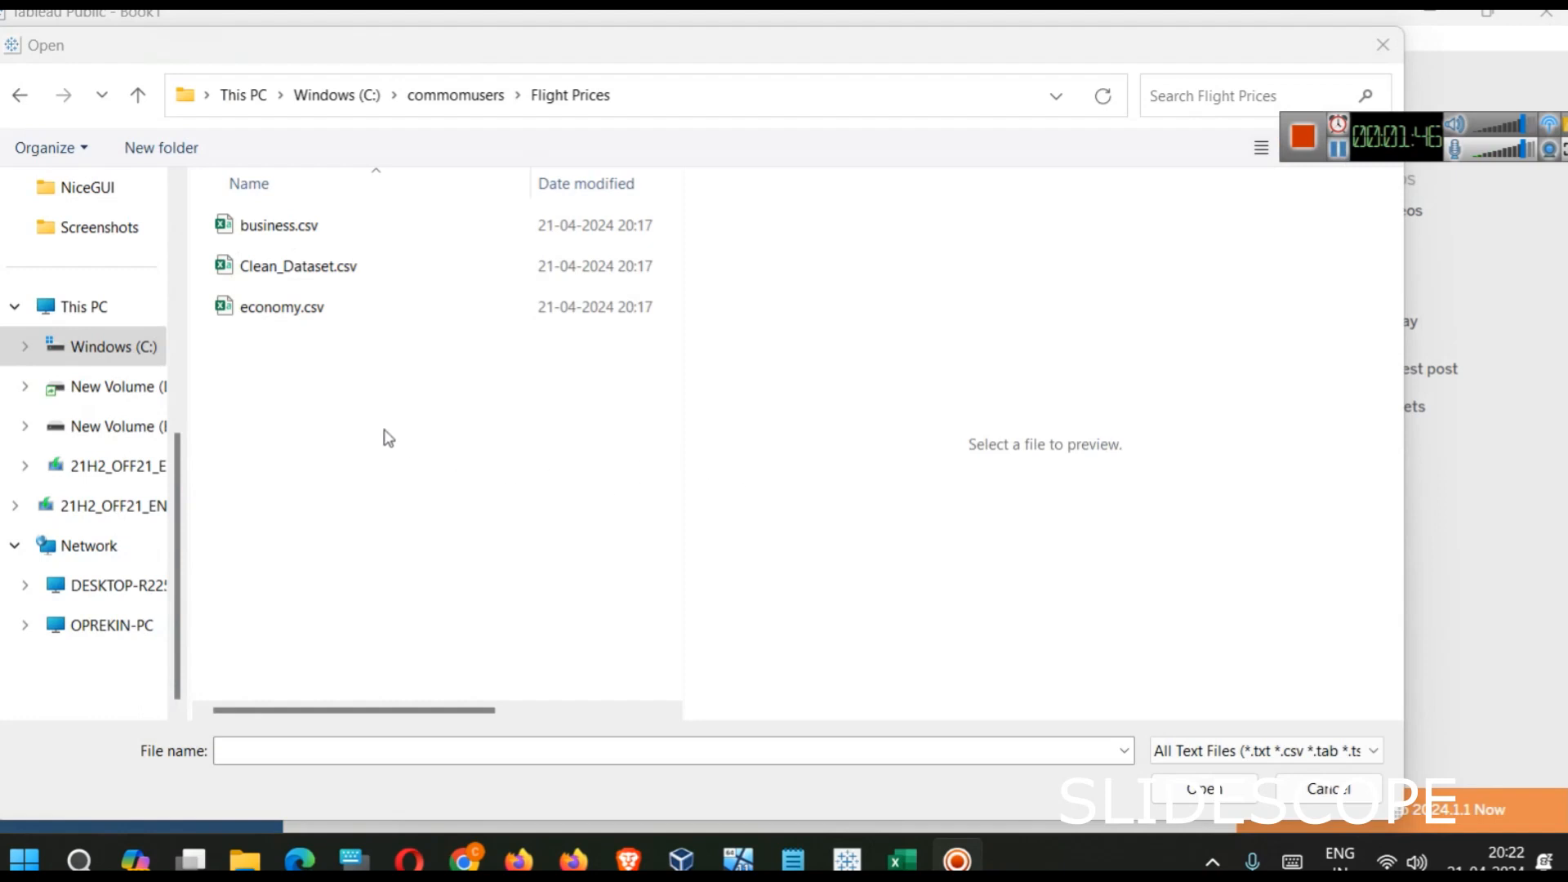
pyautogui.click(306, 270)
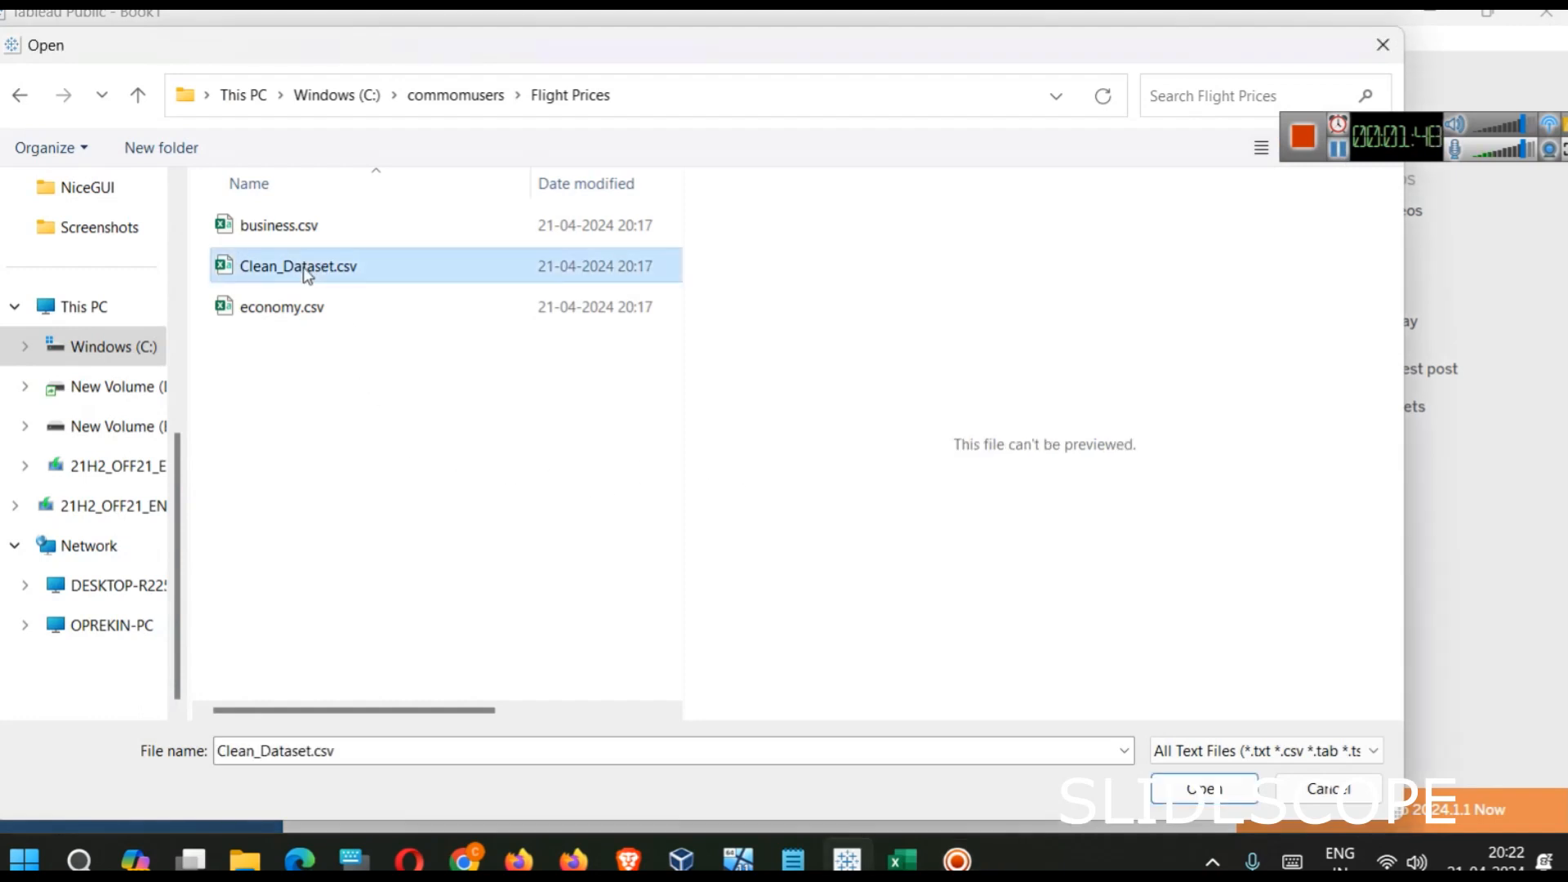
pyautogui.click(1223, 789)
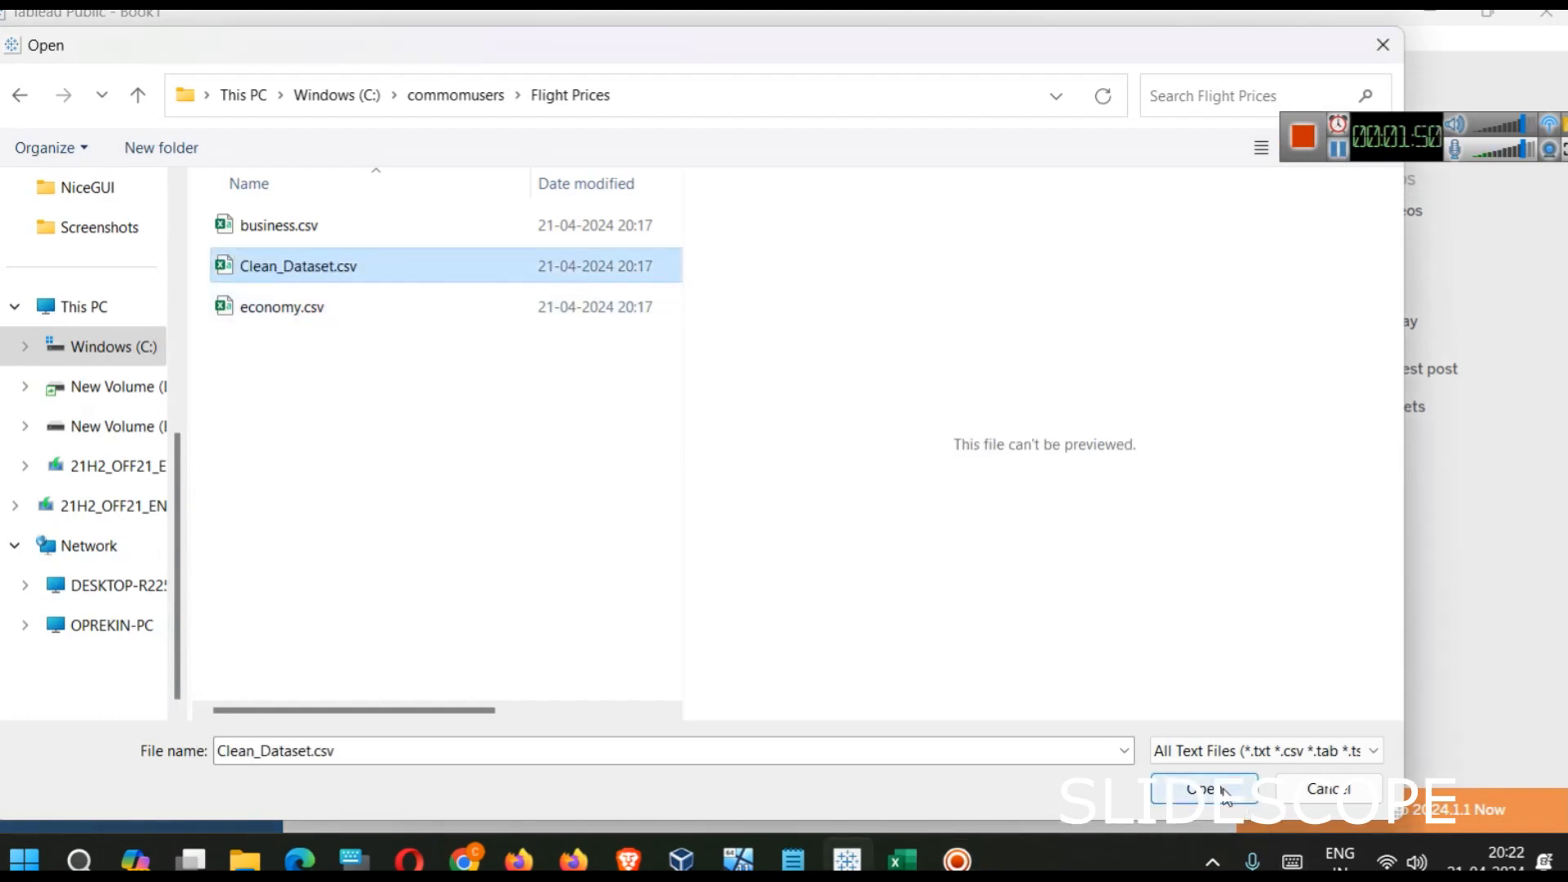
pyautogui.click(1209, 792)
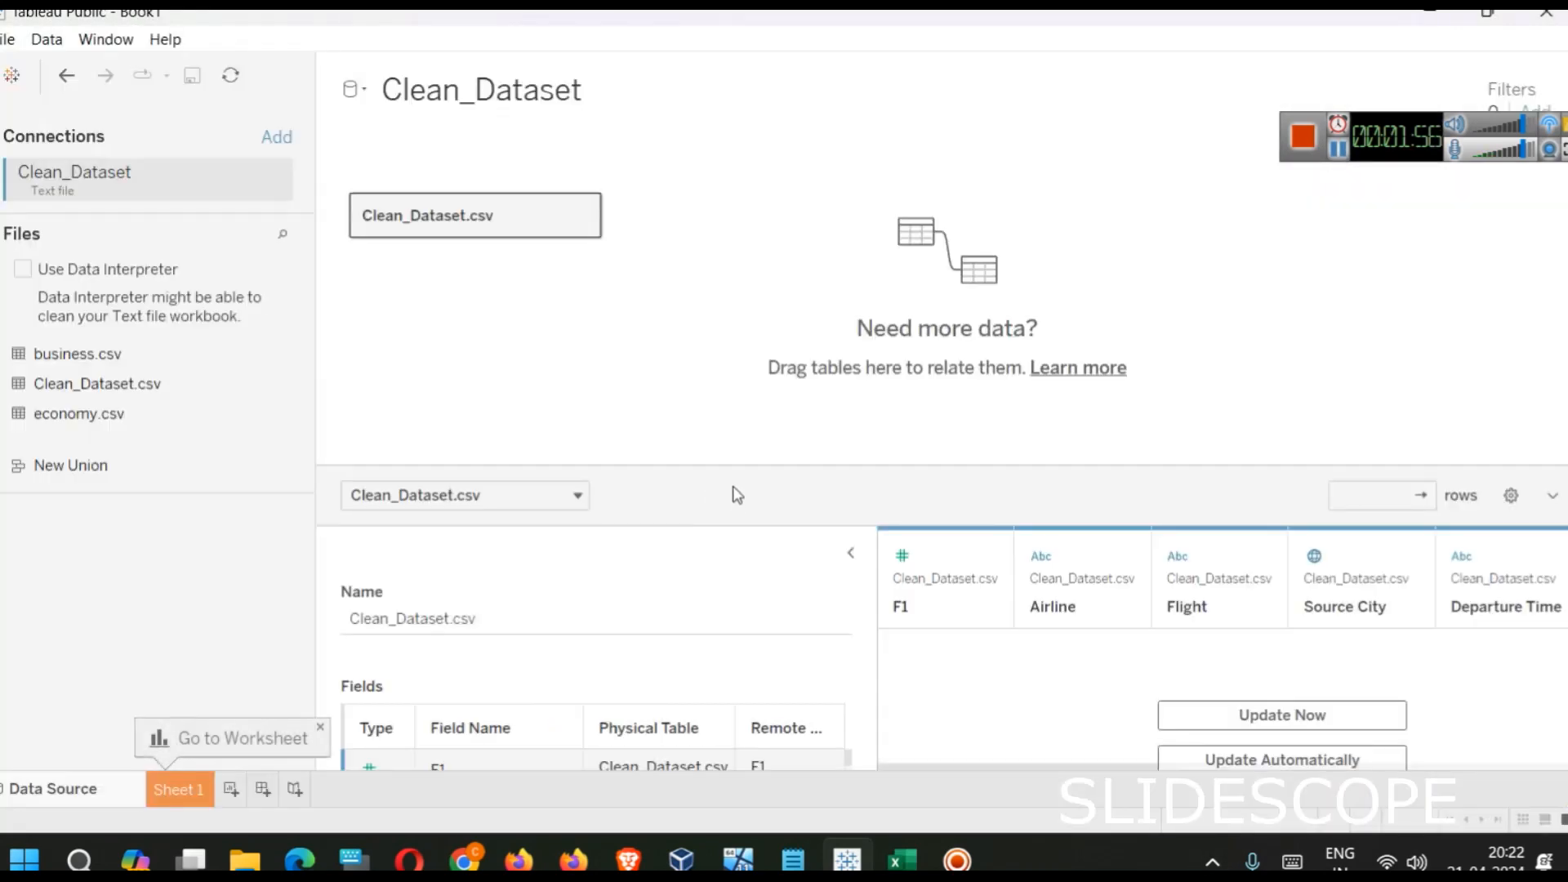
# Step: Enlarge the data grid, collapse the table details and load the preview rows of Clean_Dataset.csv
pyautogui.moveTo(768, 466); pyautogui.dragTo(755, 254)
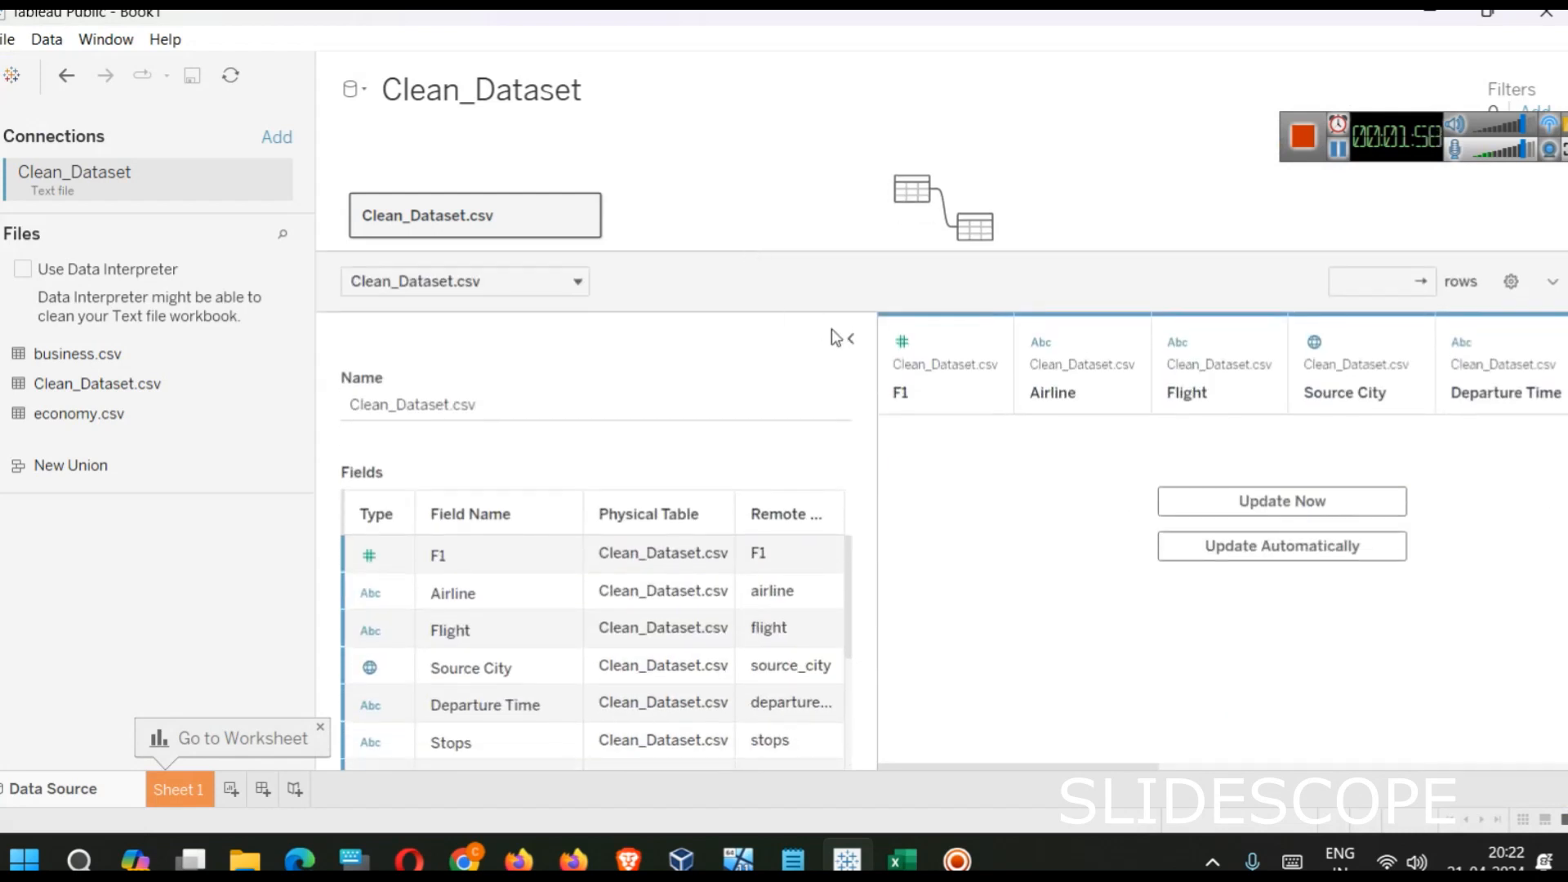
pyautogui.click(851, 346)
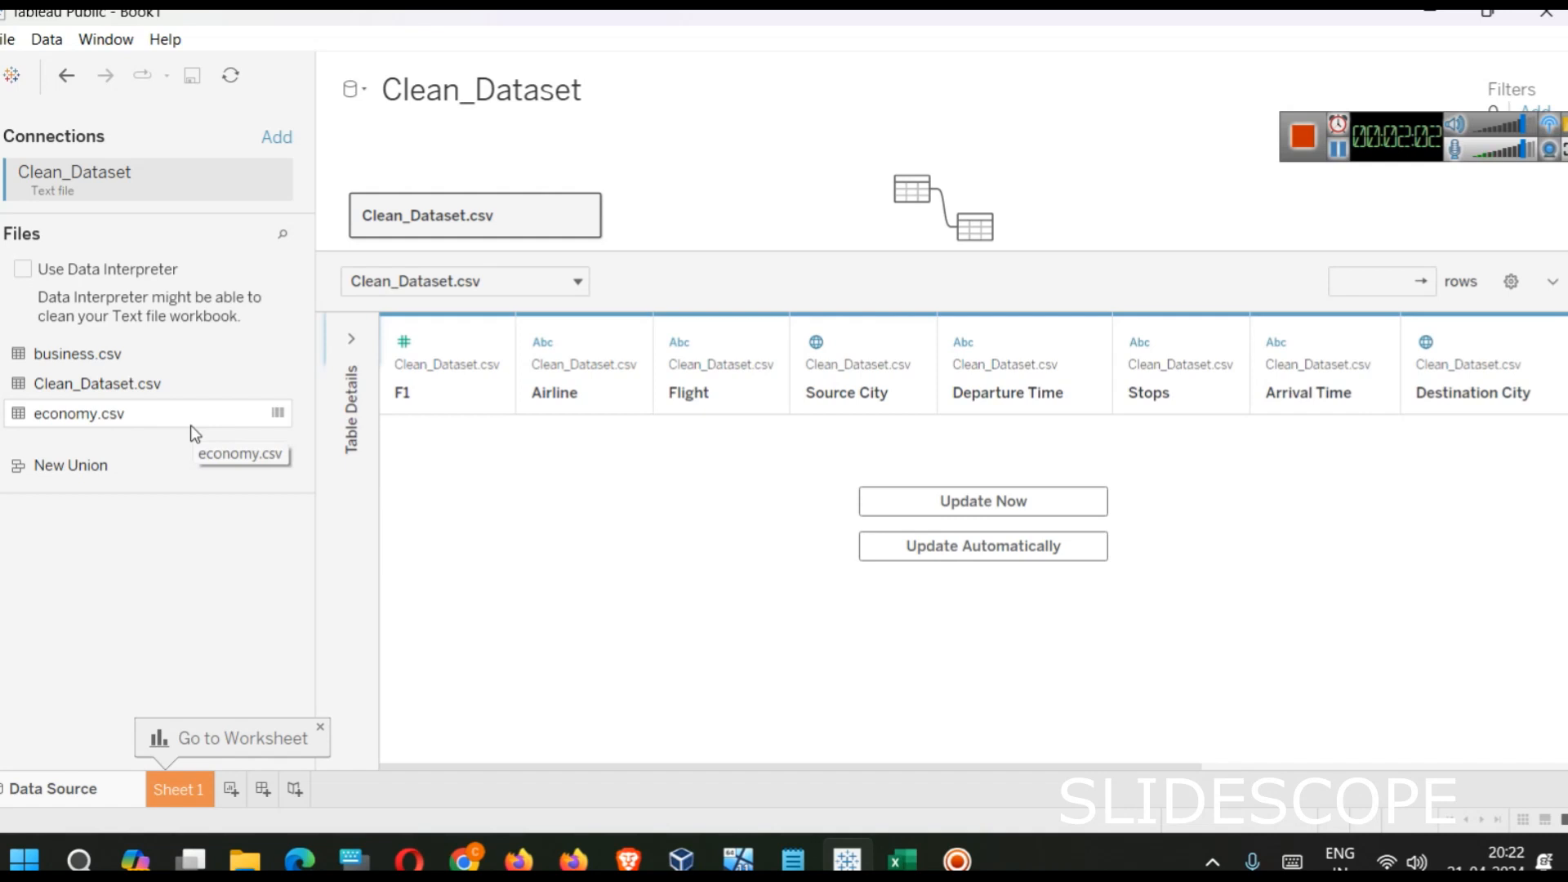
pyautogui.click(972, 499)
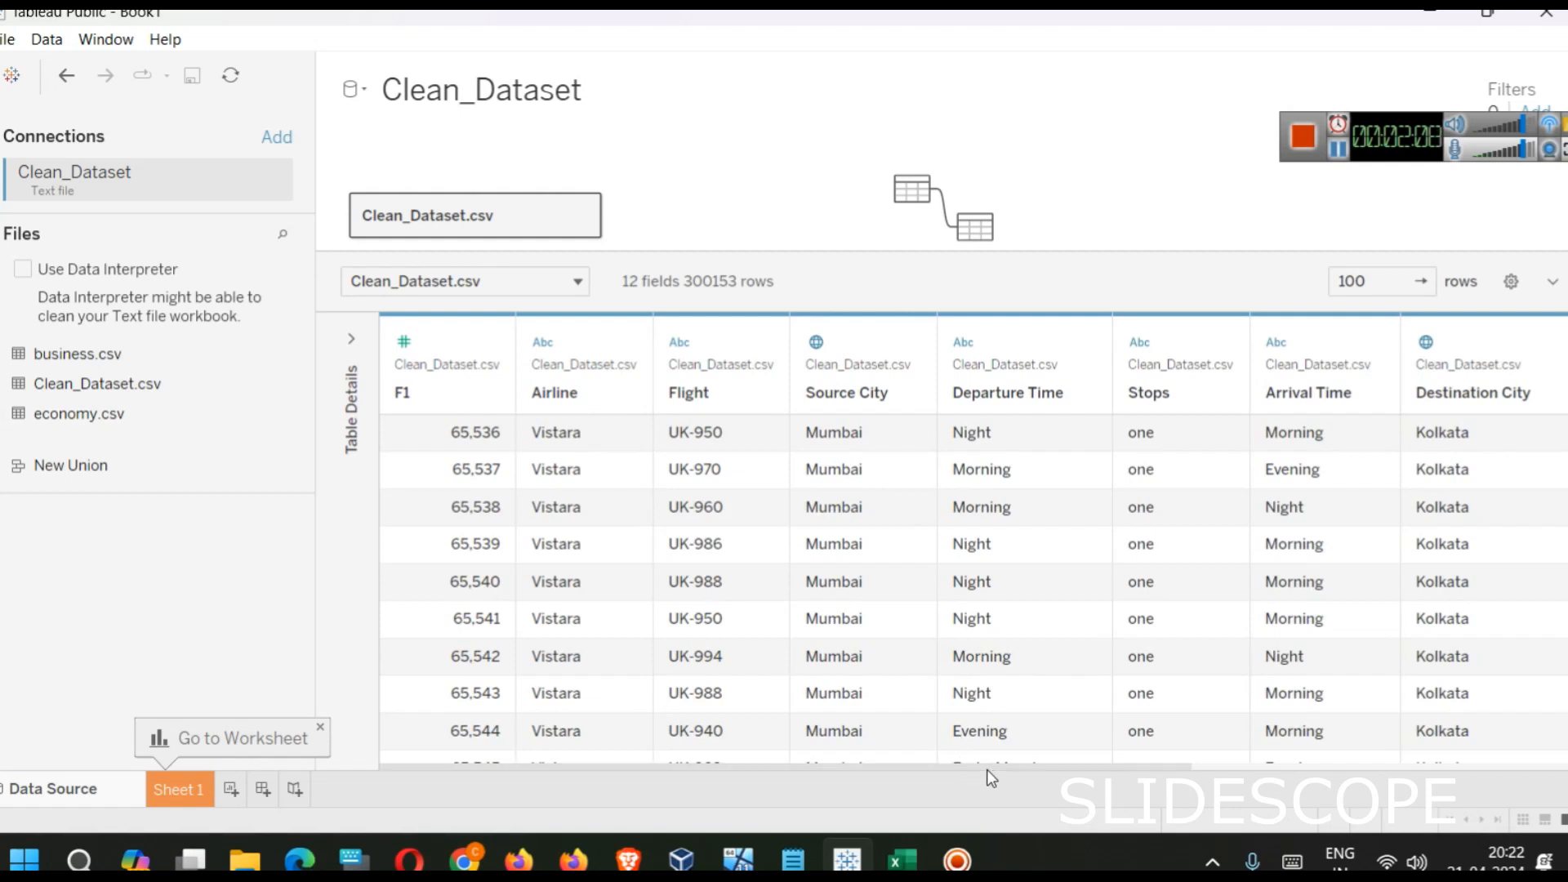
pyautogui.moveTo(985, 765); pyautogui.dragTo(909, 793)
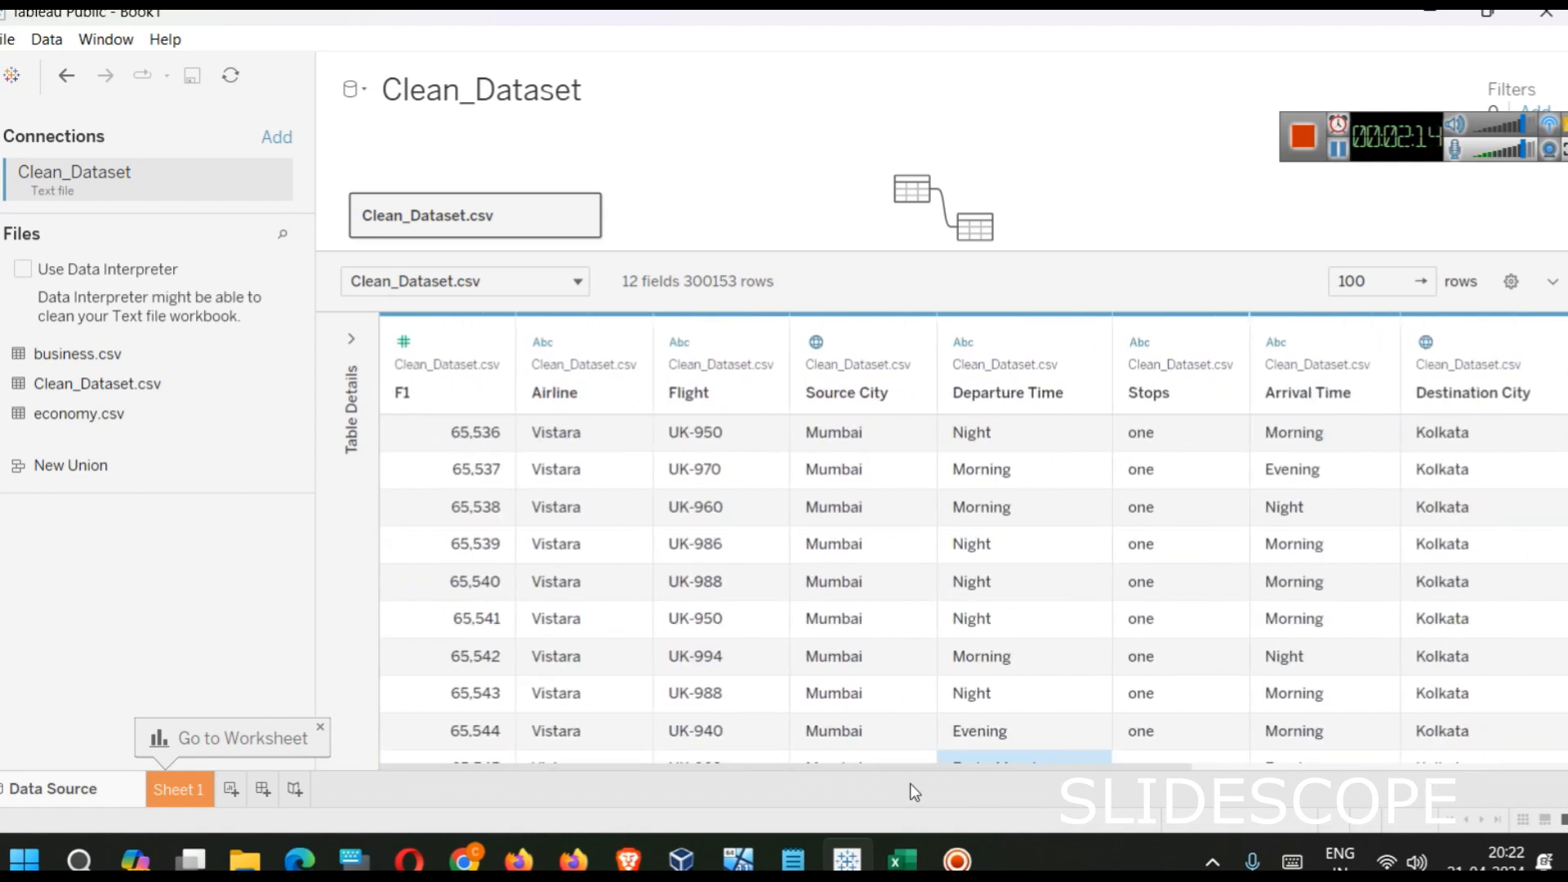
# Step: Open the worksheet Sheet 1 to show the dataset's fields
pyautogui.click(1350, 156)
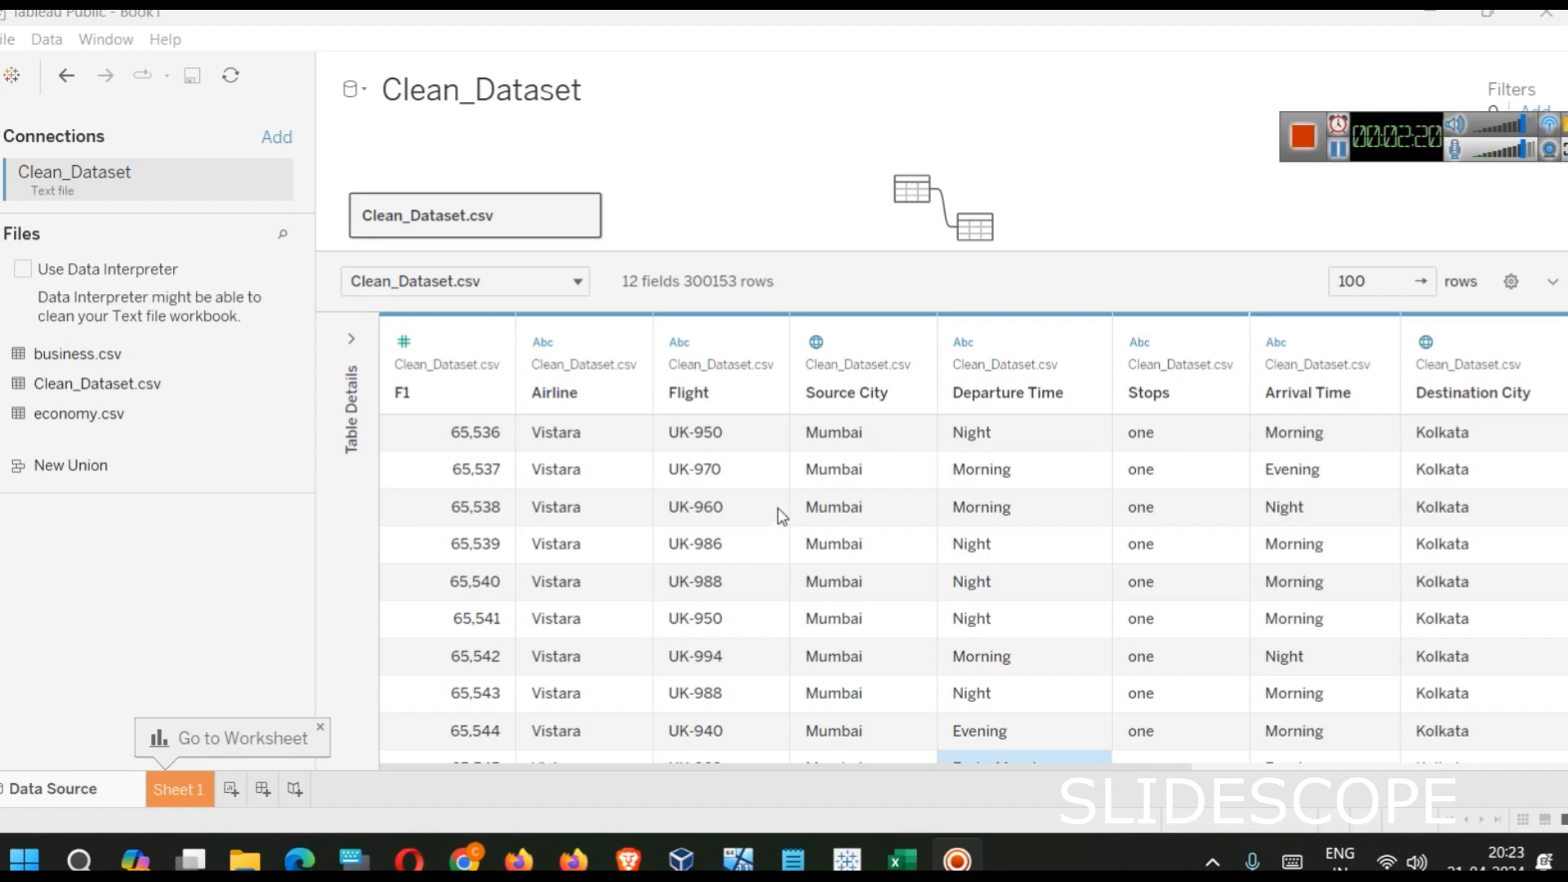
pyautogui.click(295, 735)
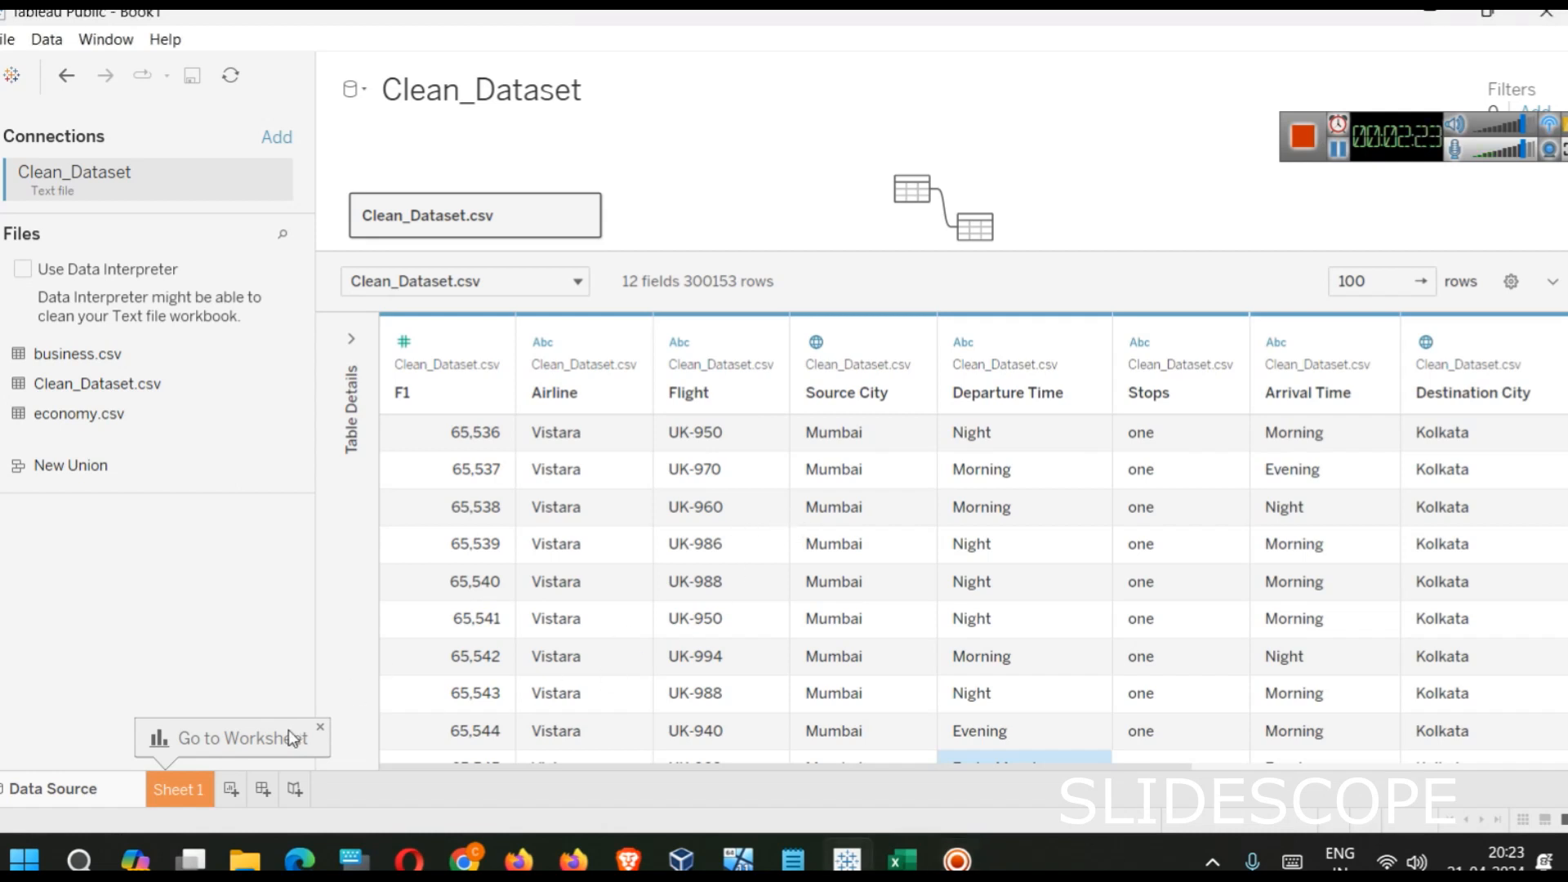
pyautogui.click(179, 788)
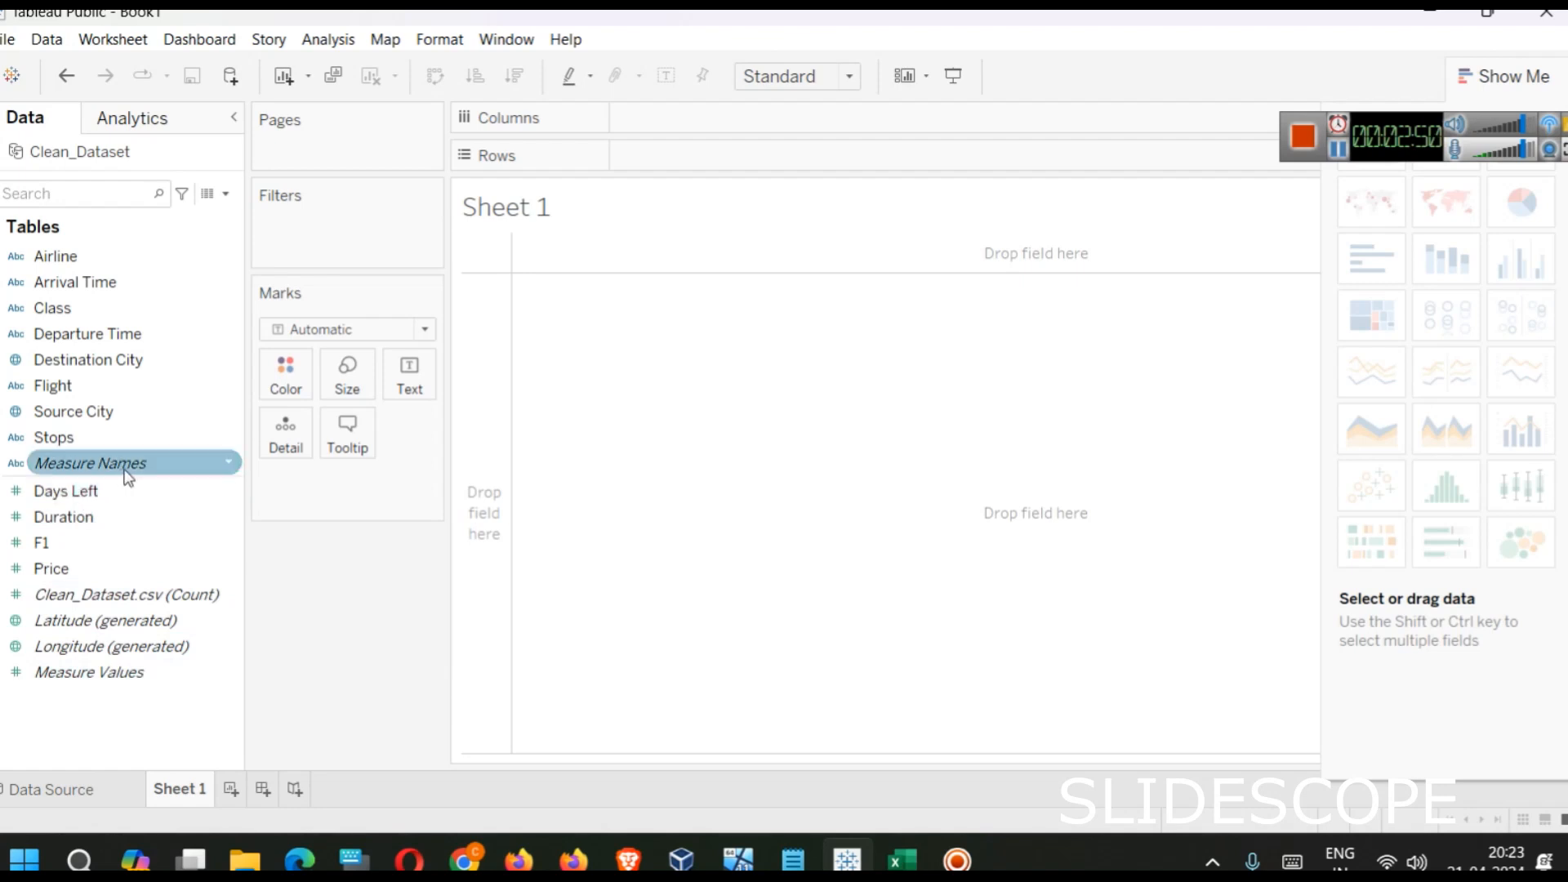
pyautogui.click(145, 257)
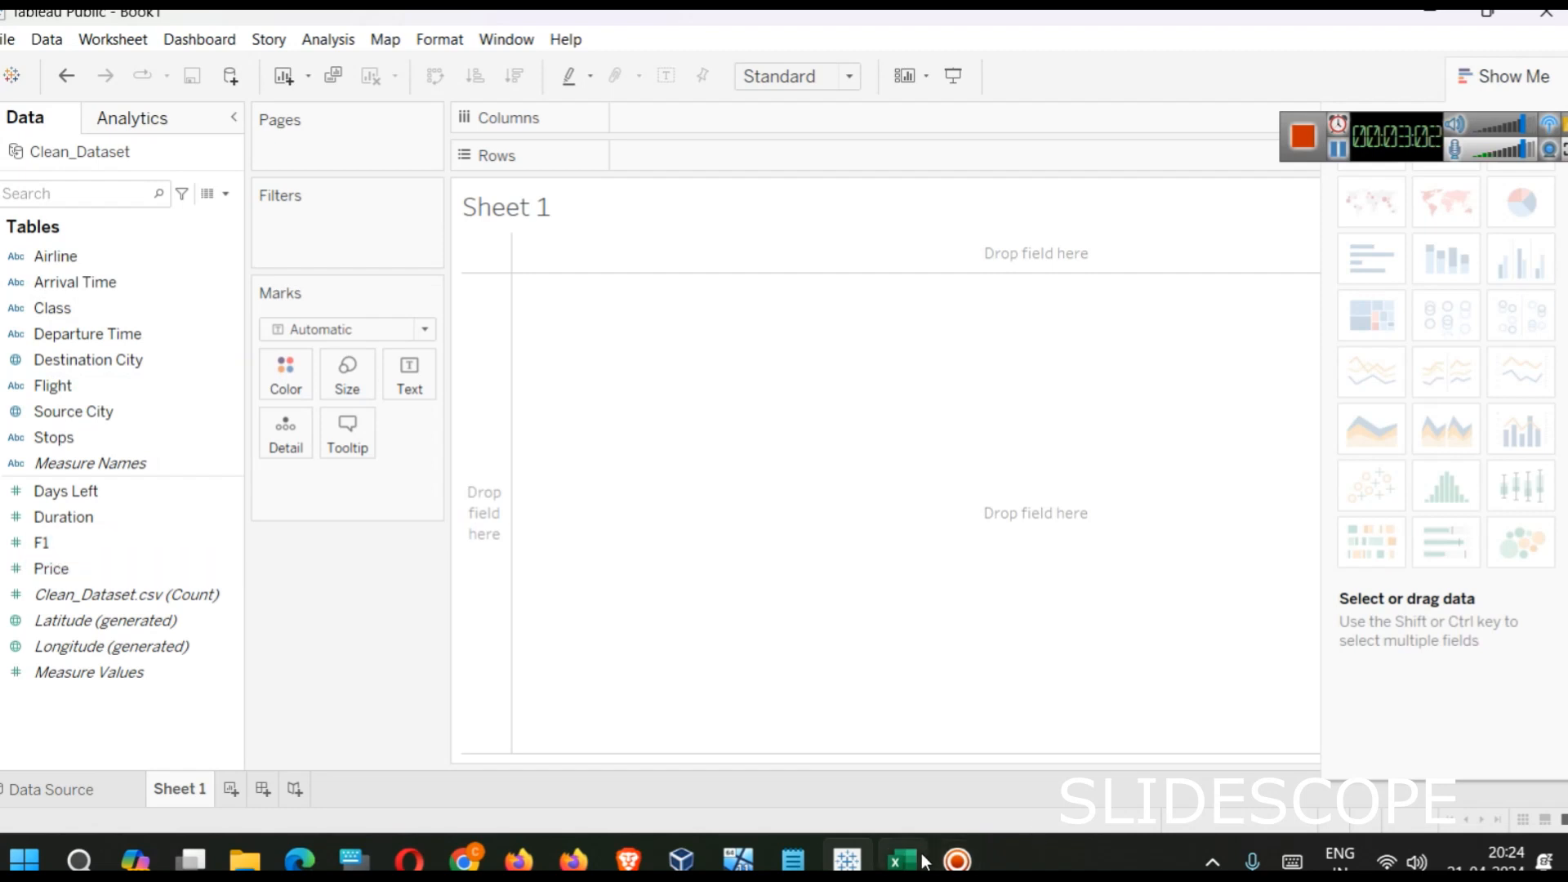
# Step: Rename the field F1 to "Index"
pyautogui.moveTo(902, 859)
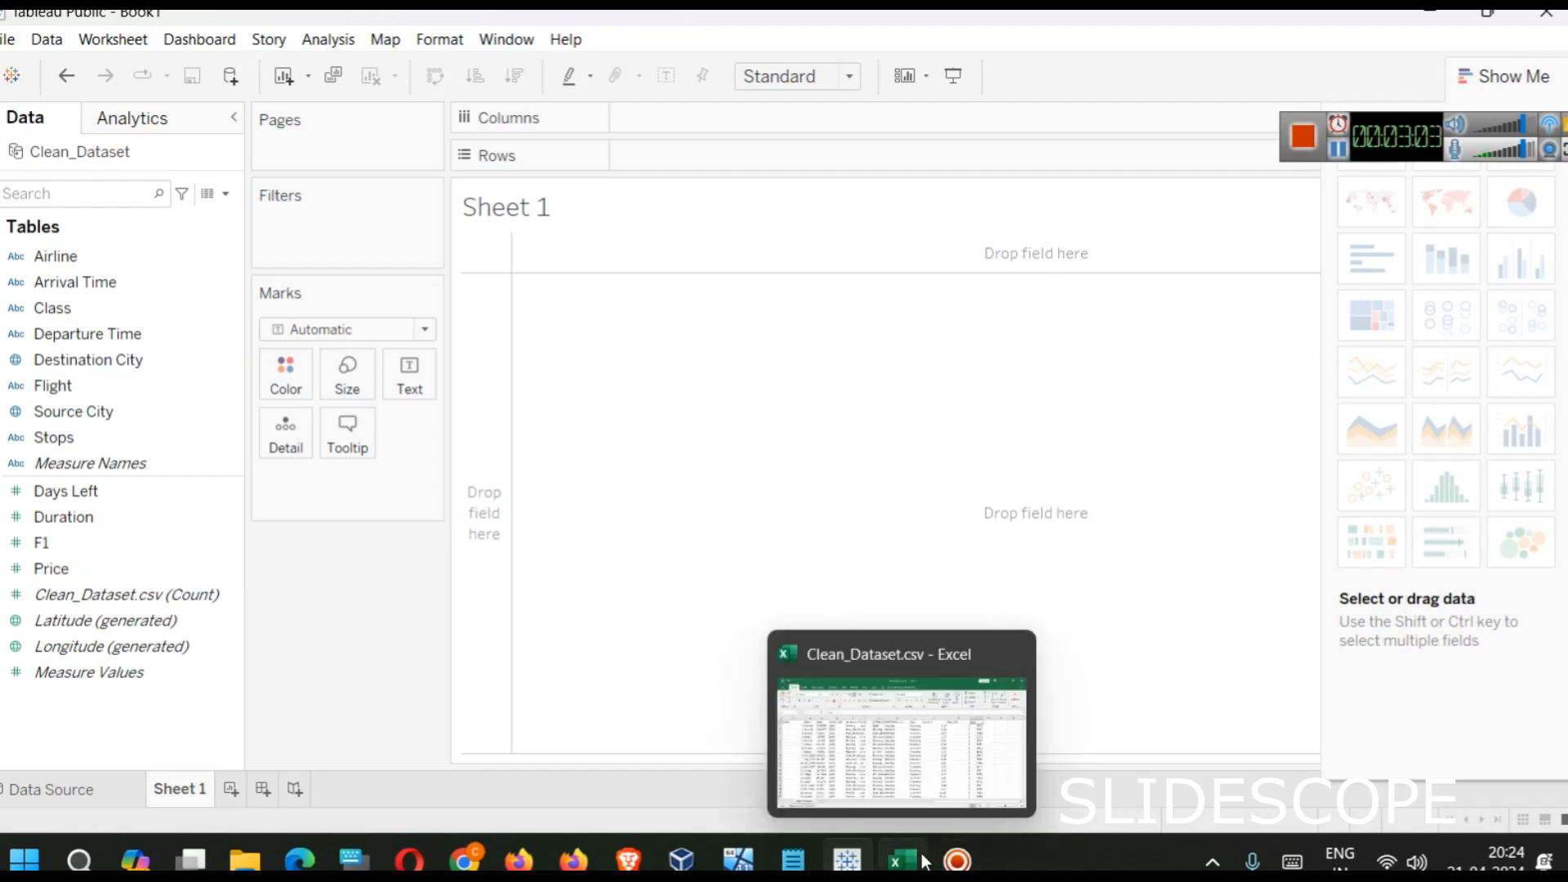
pyautogui.rightClick(62, 544)
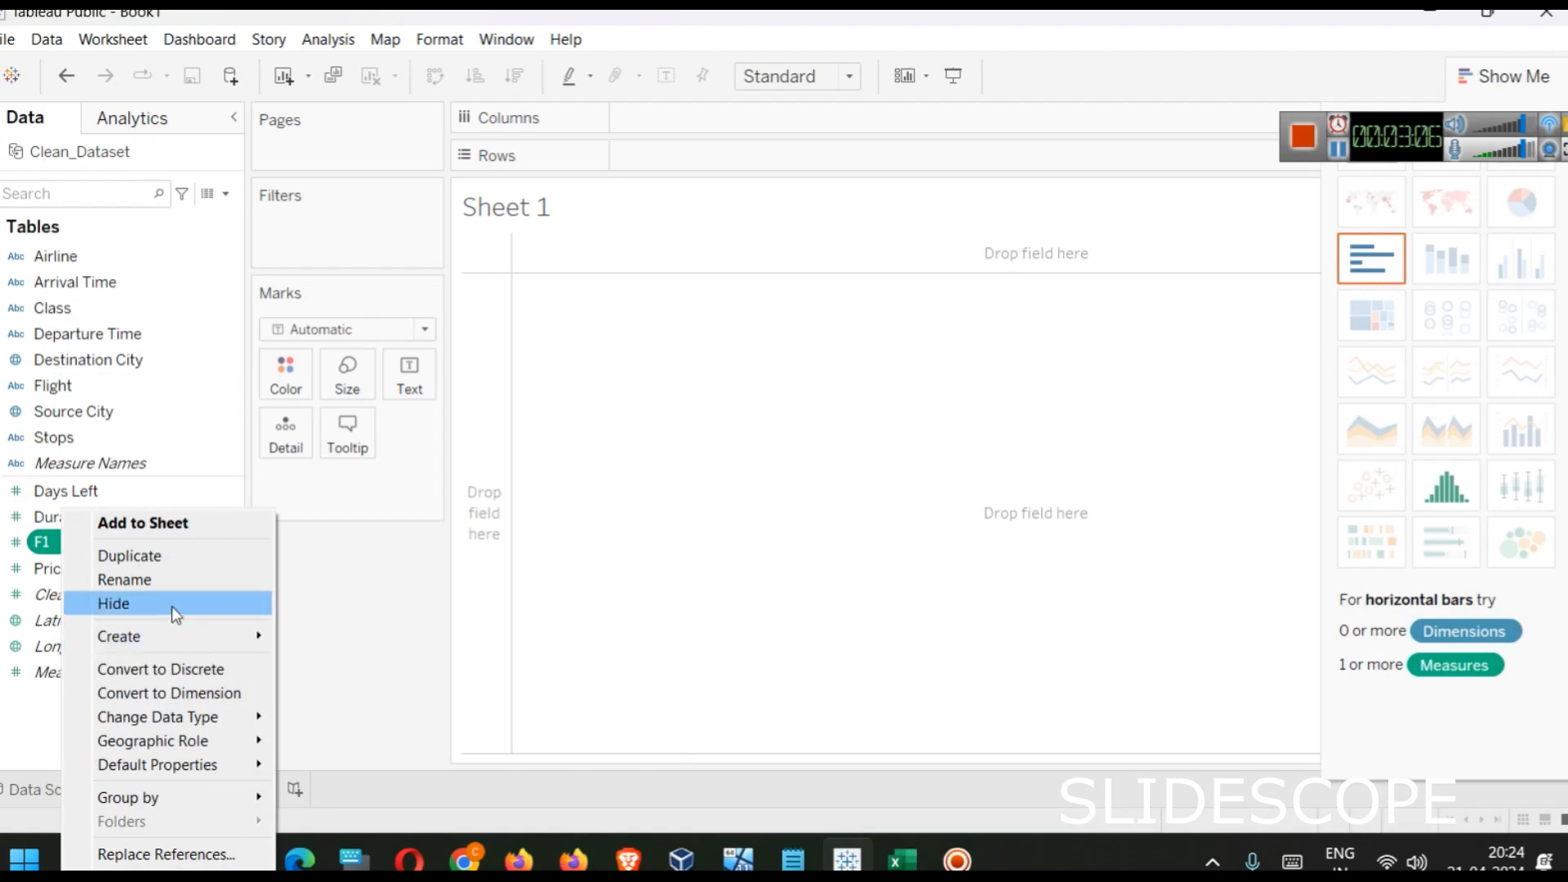
pyautogui.click(165, 579)
pyautogui.press('BackSpace')
pyautogui.write('Index')
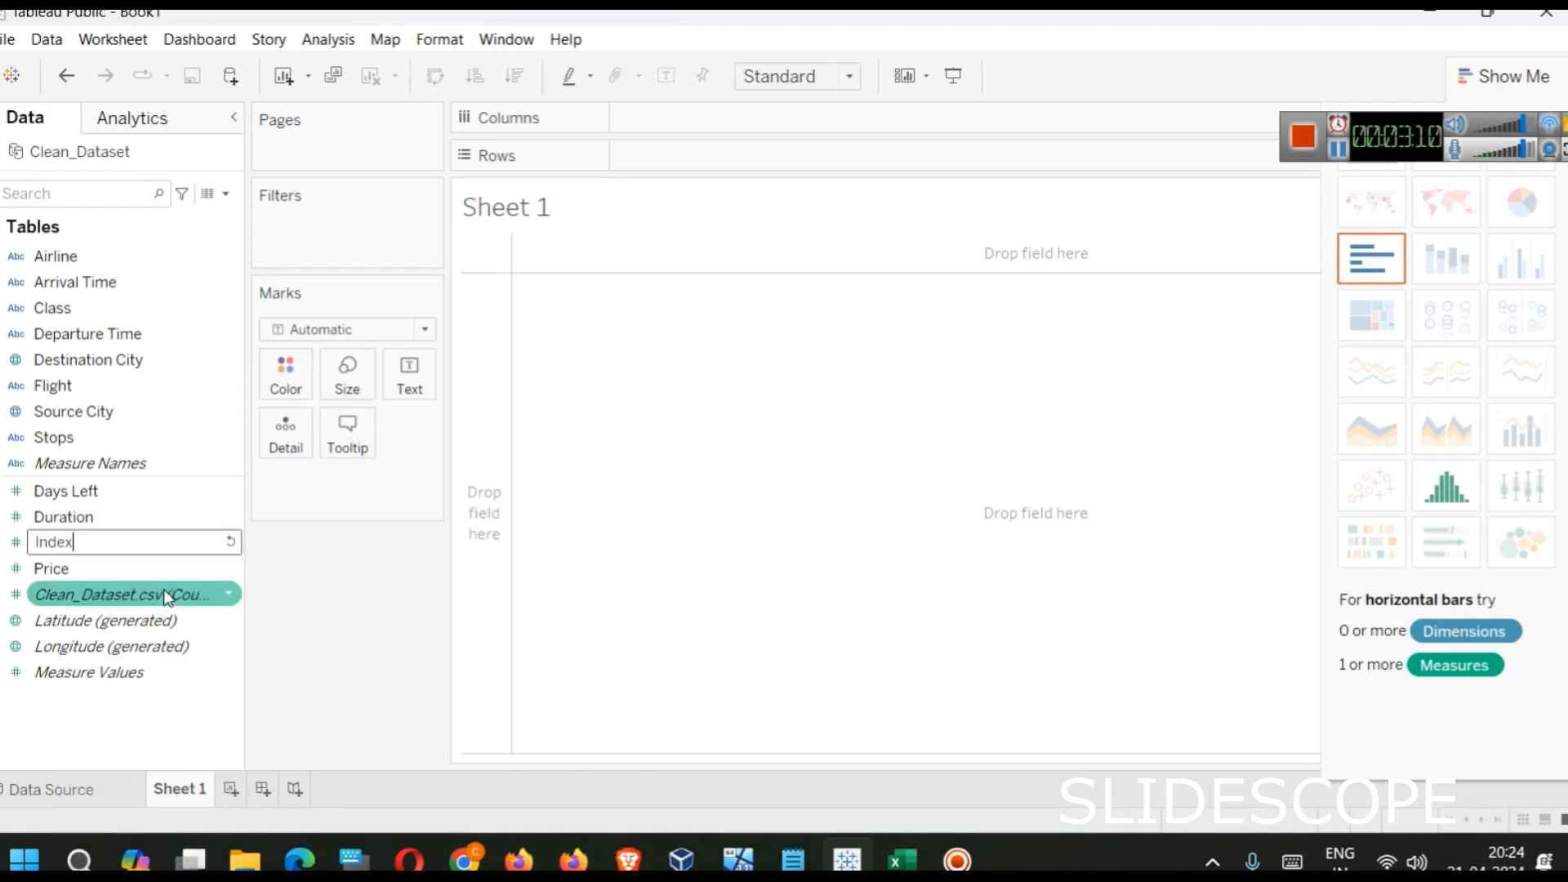
pyautogui.press('Return')
# Step: Switch to Excel and review the column headers of Clean_Dataset.csv from price back to Index
pyautogui.click(901, 859)
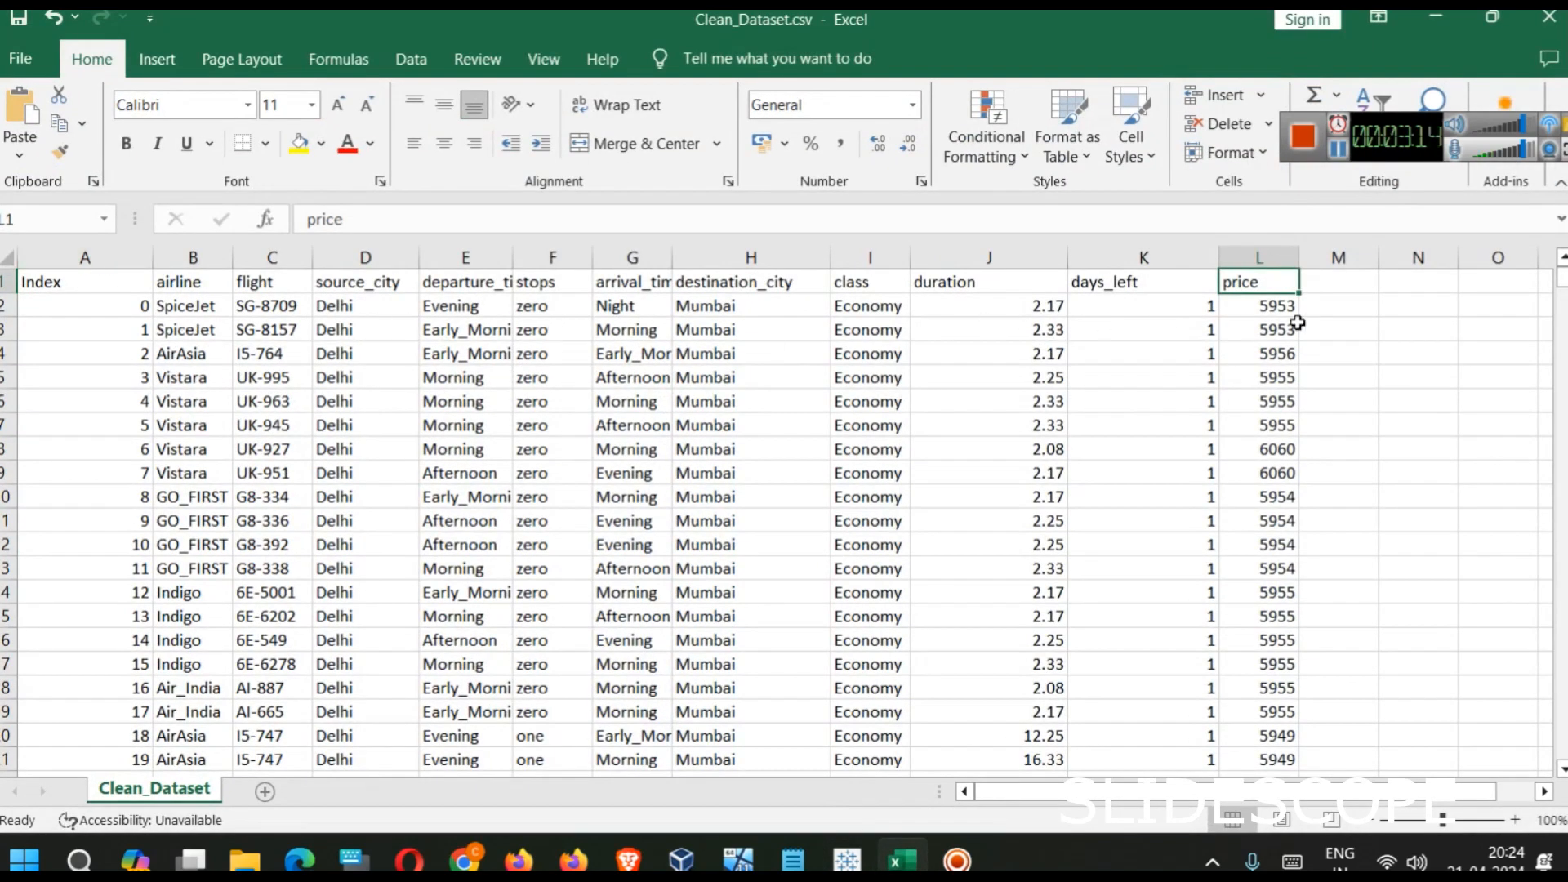
pyautogui.click(1162, 289)
pyautogui.click(972, 285)
pyautogui.click(848, 282)
pyautogui.click(729, 282)
pyautogui.click(584, 276)
pyautogui.click(327, 282)
pyautogui.click(80, 280)
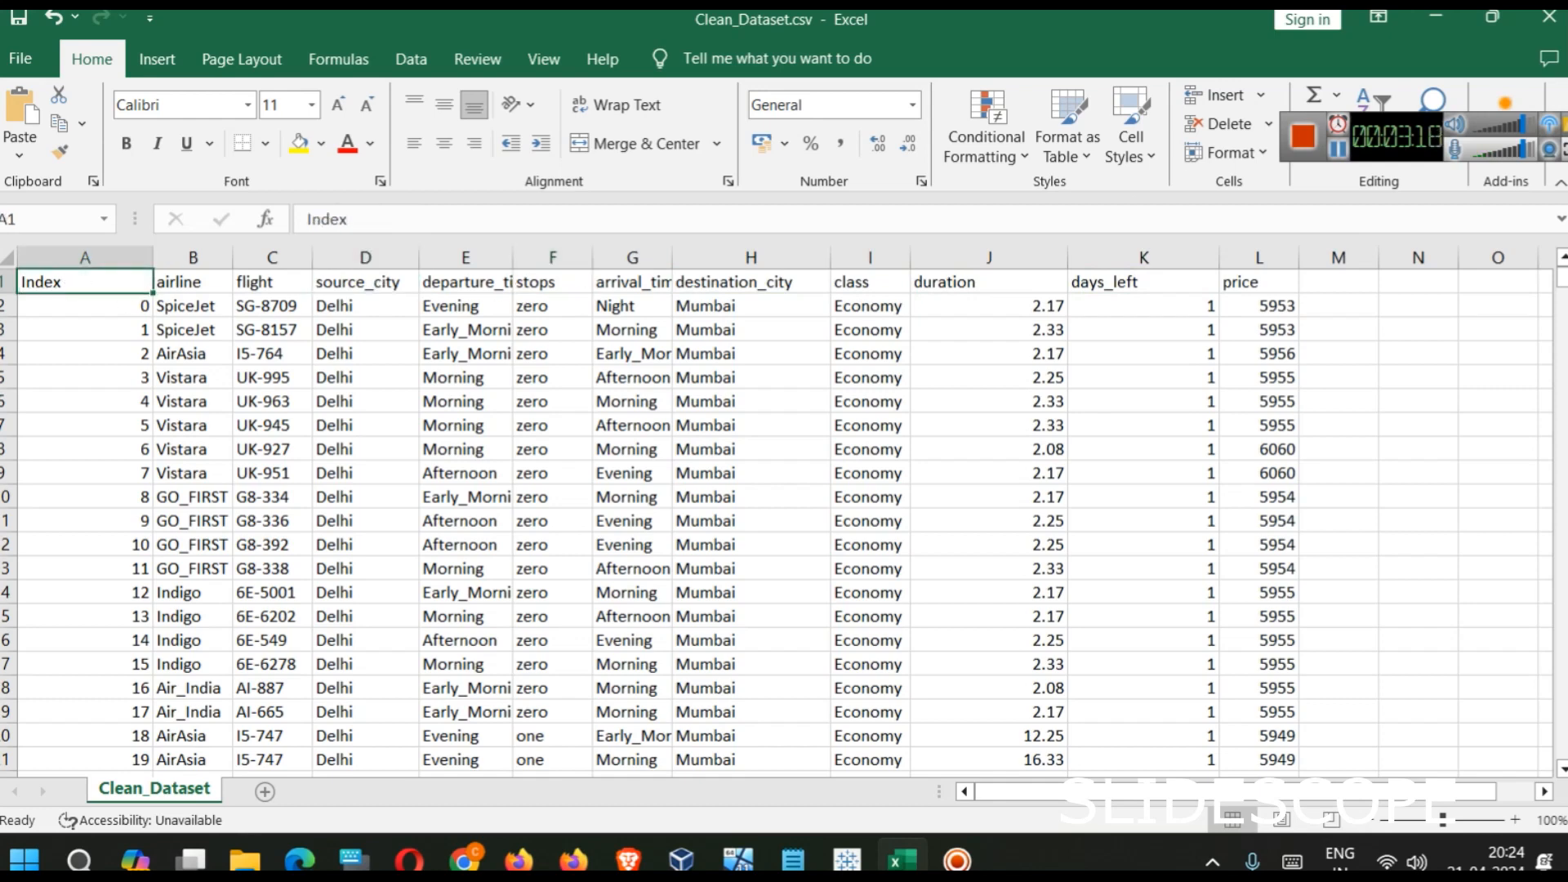
# Step: Return to Tableau Public and convert the Index measure to a dimension
pyautogui.click(1436, 17)
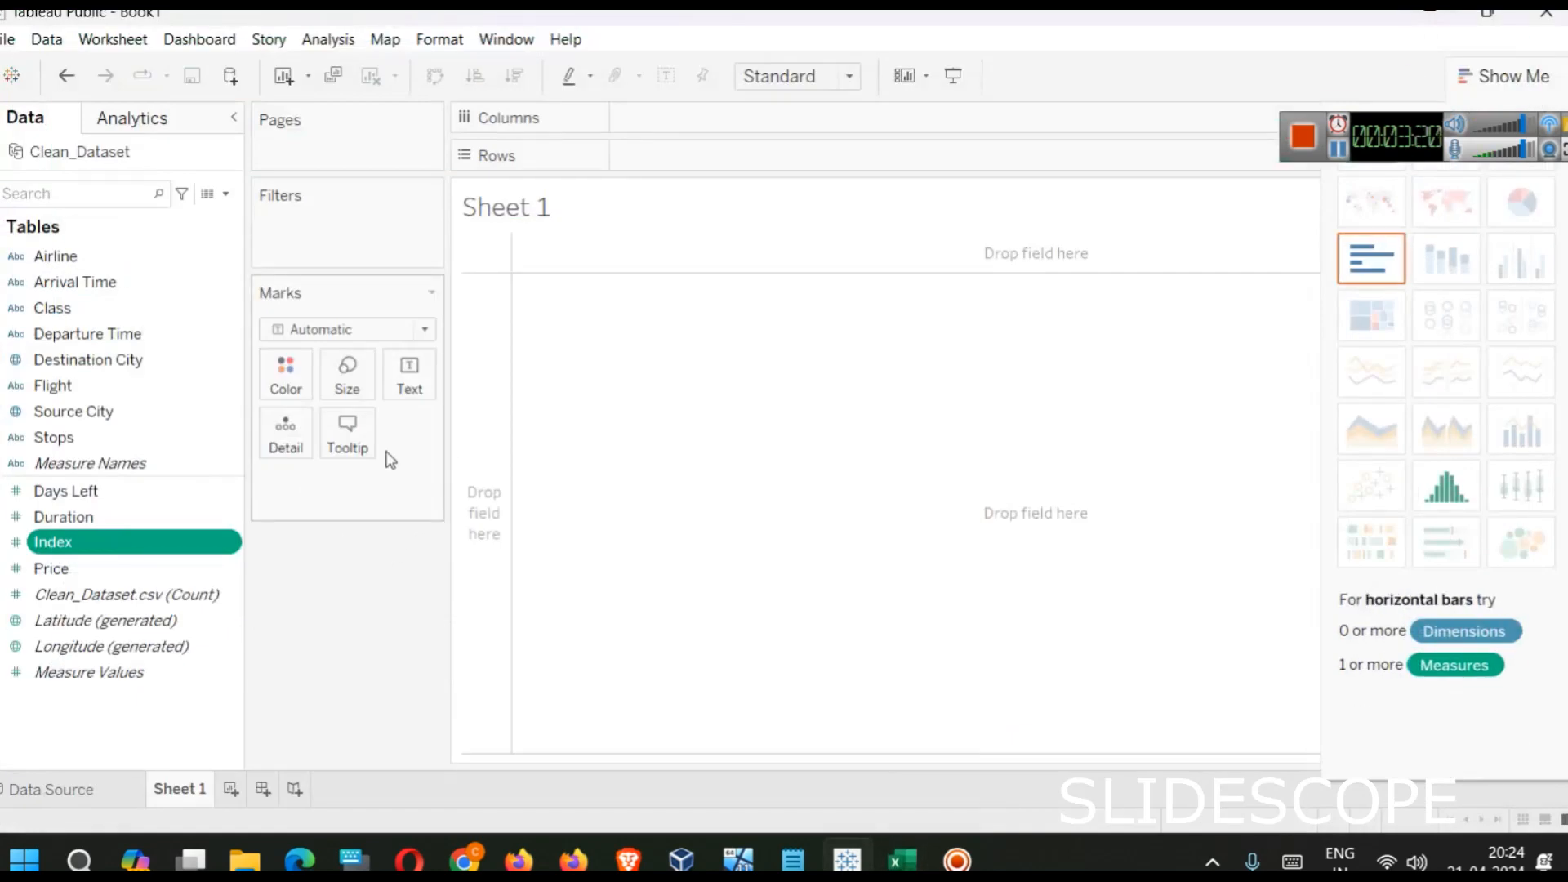
pyautogui.rightClick(85, 543)
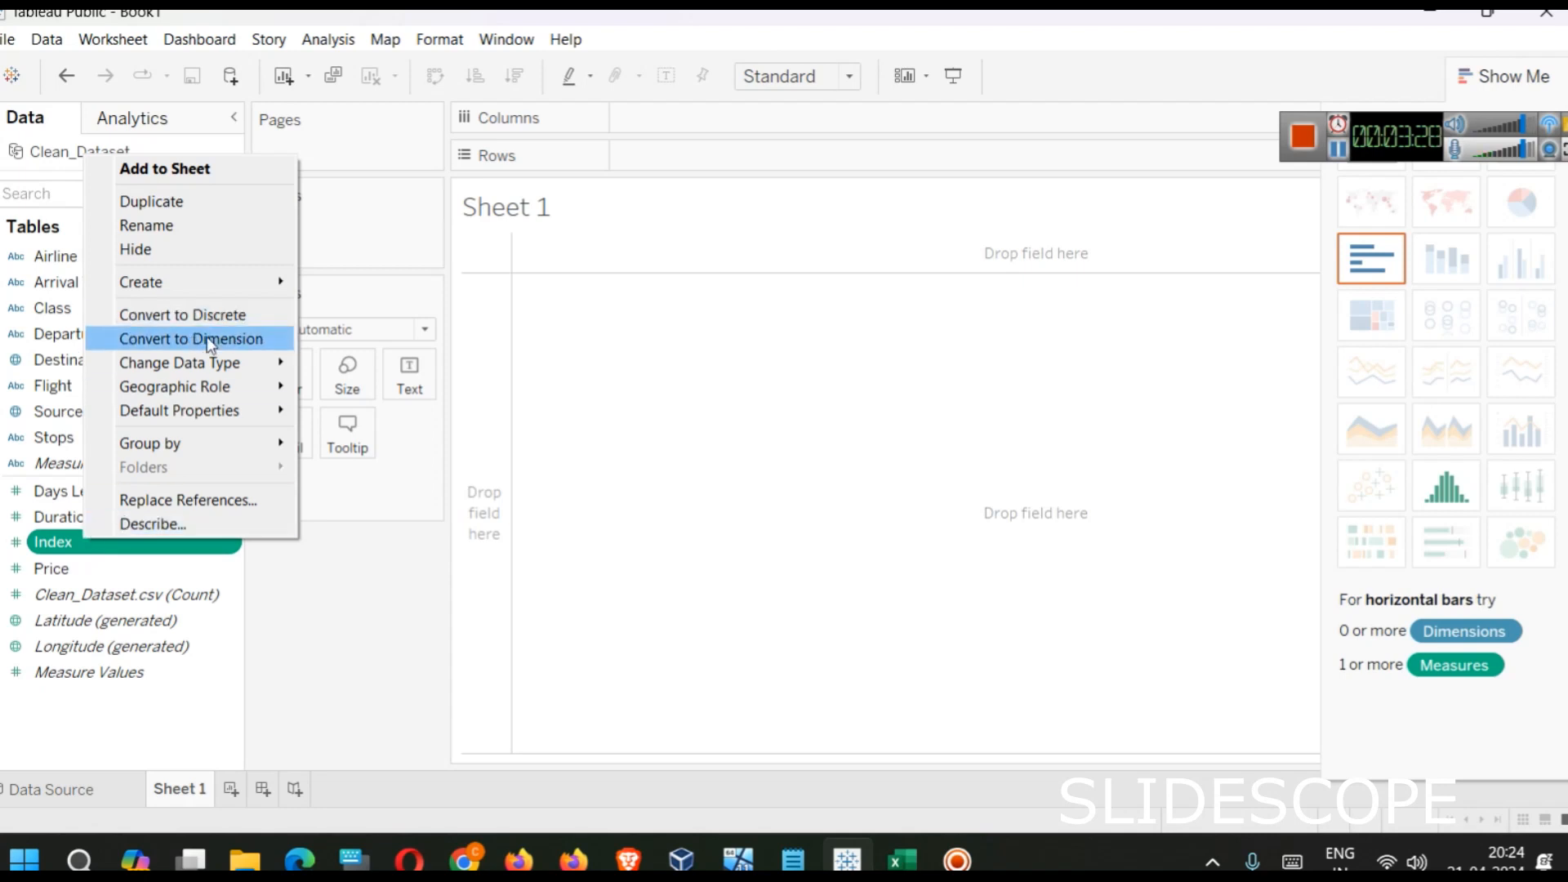
pyautogui.click(241, 344)
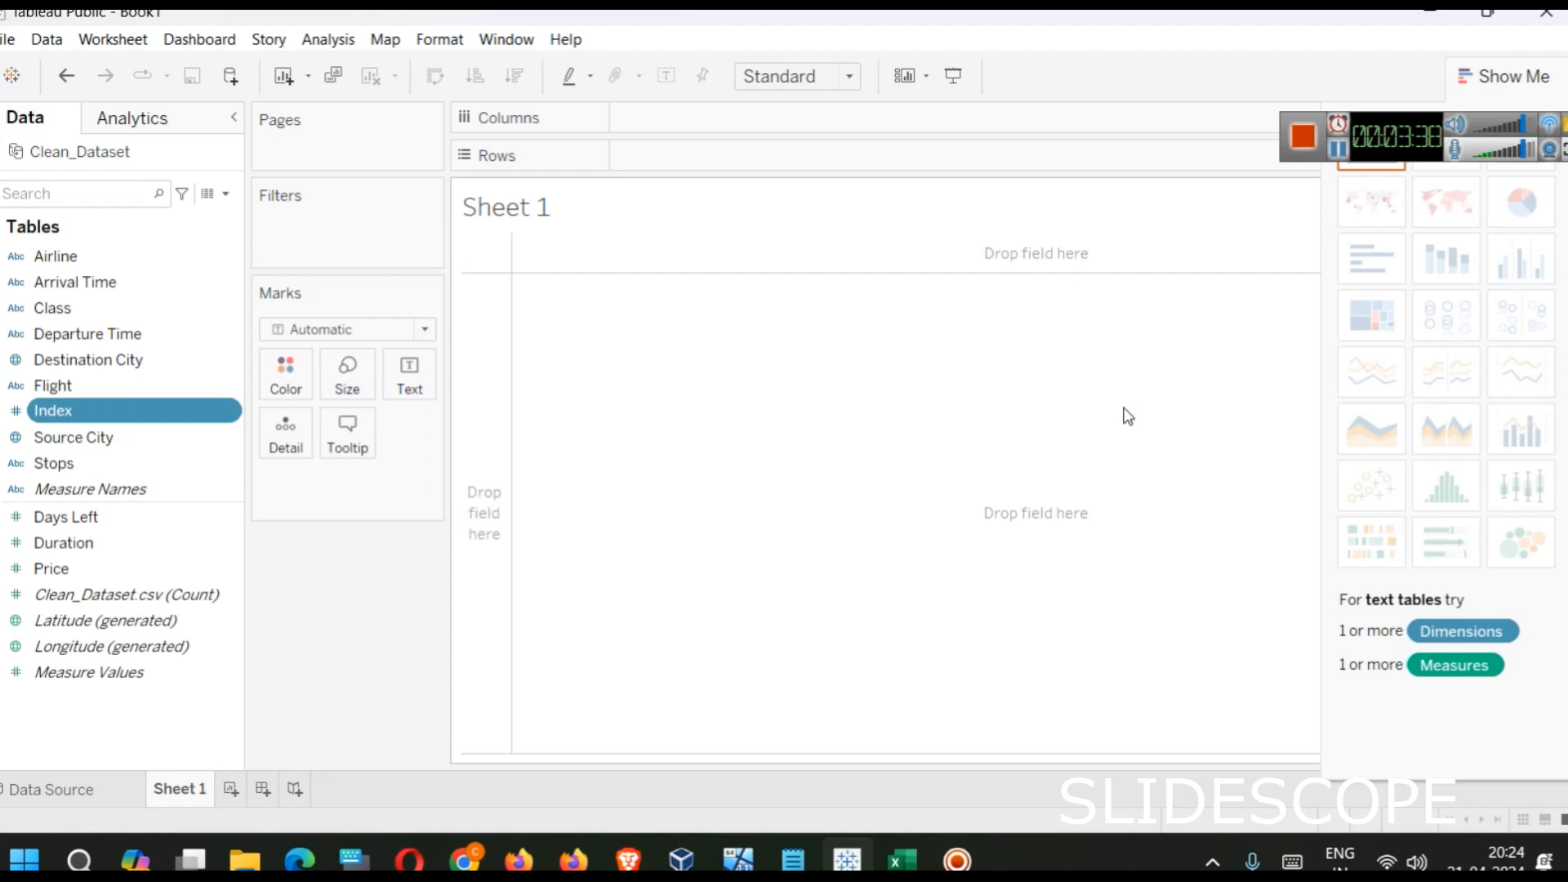
# Step: Switch to YouTube in the browser and look through the SlideScope channel's Tableau videos
pyautogui.moveTo(1387, 134); pyautogui.dragTo(1369, 67)
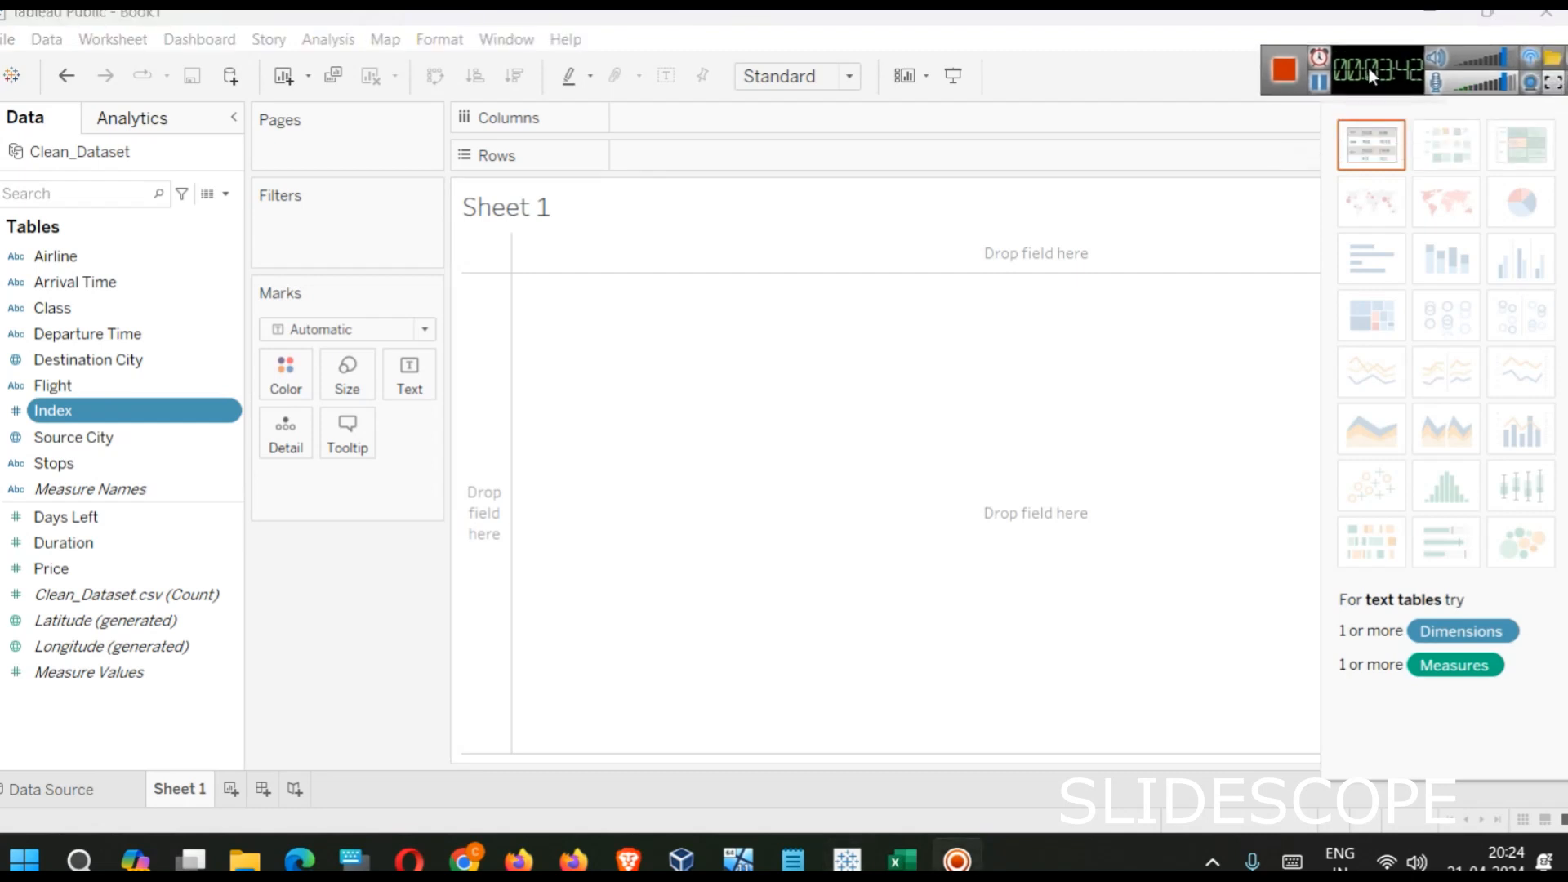
pyautogui.click(1320, 85)
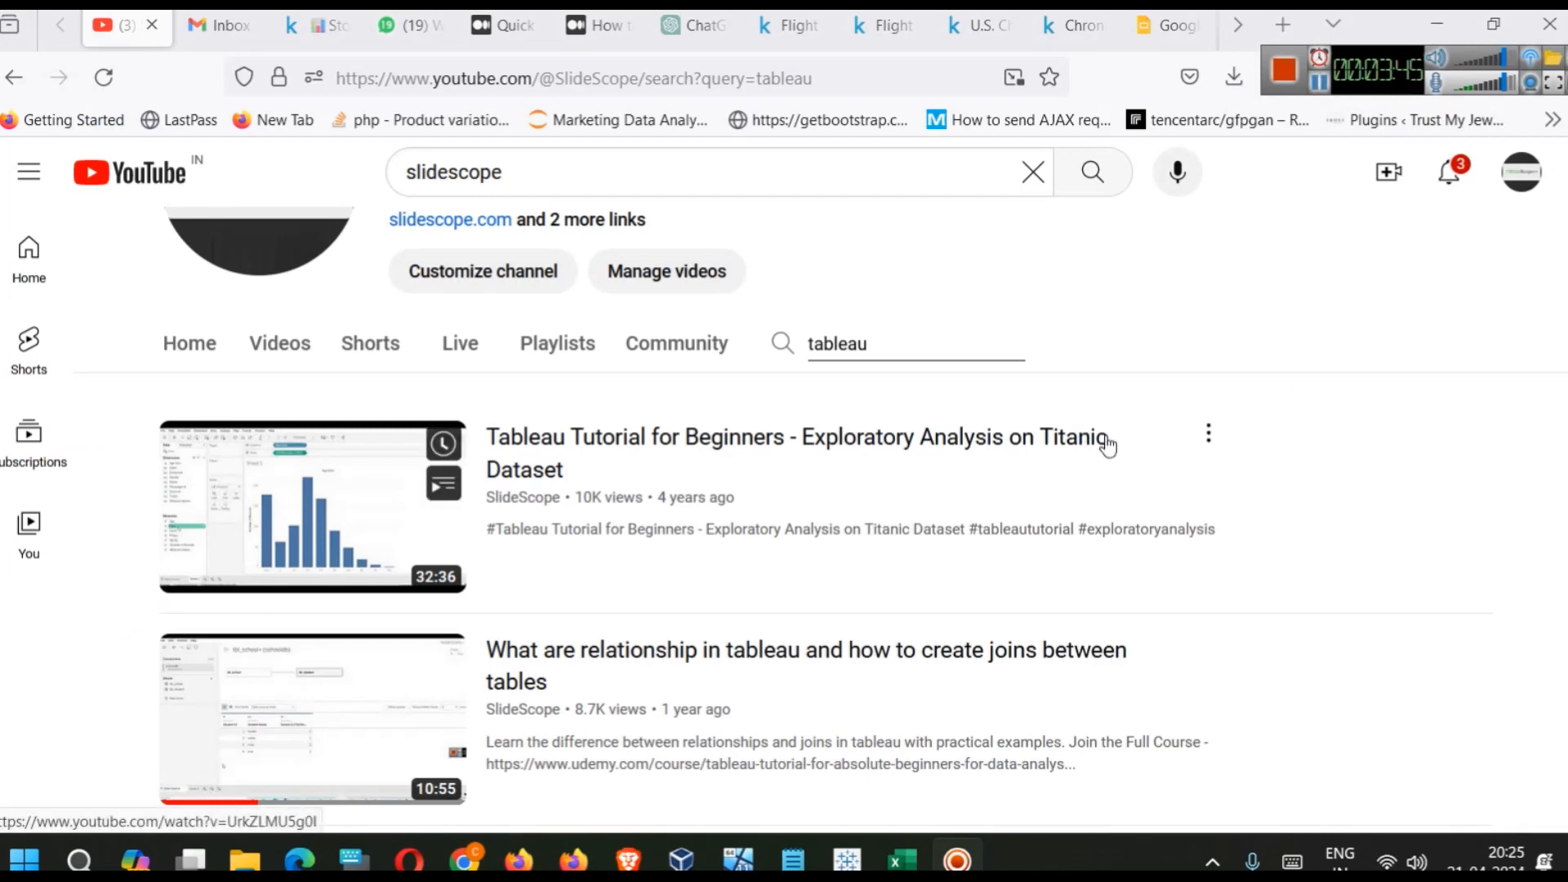
pyautogui.scroll(3, 1107, 445)
pyautogui.scroll(-3, 886, 468)
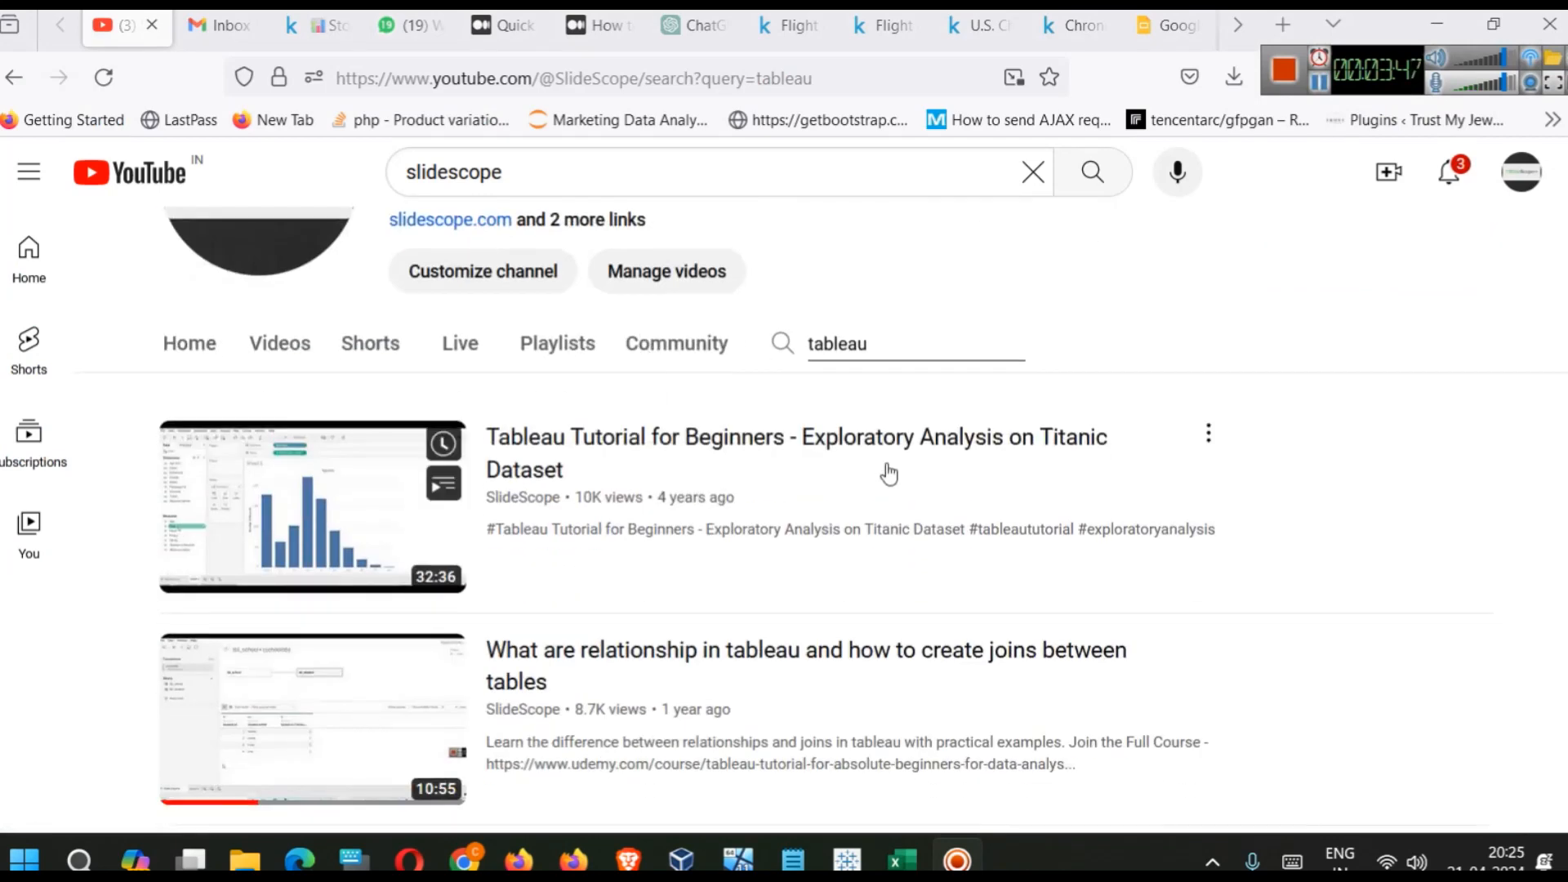
pyautogui.scroll(-8, 893, 478)
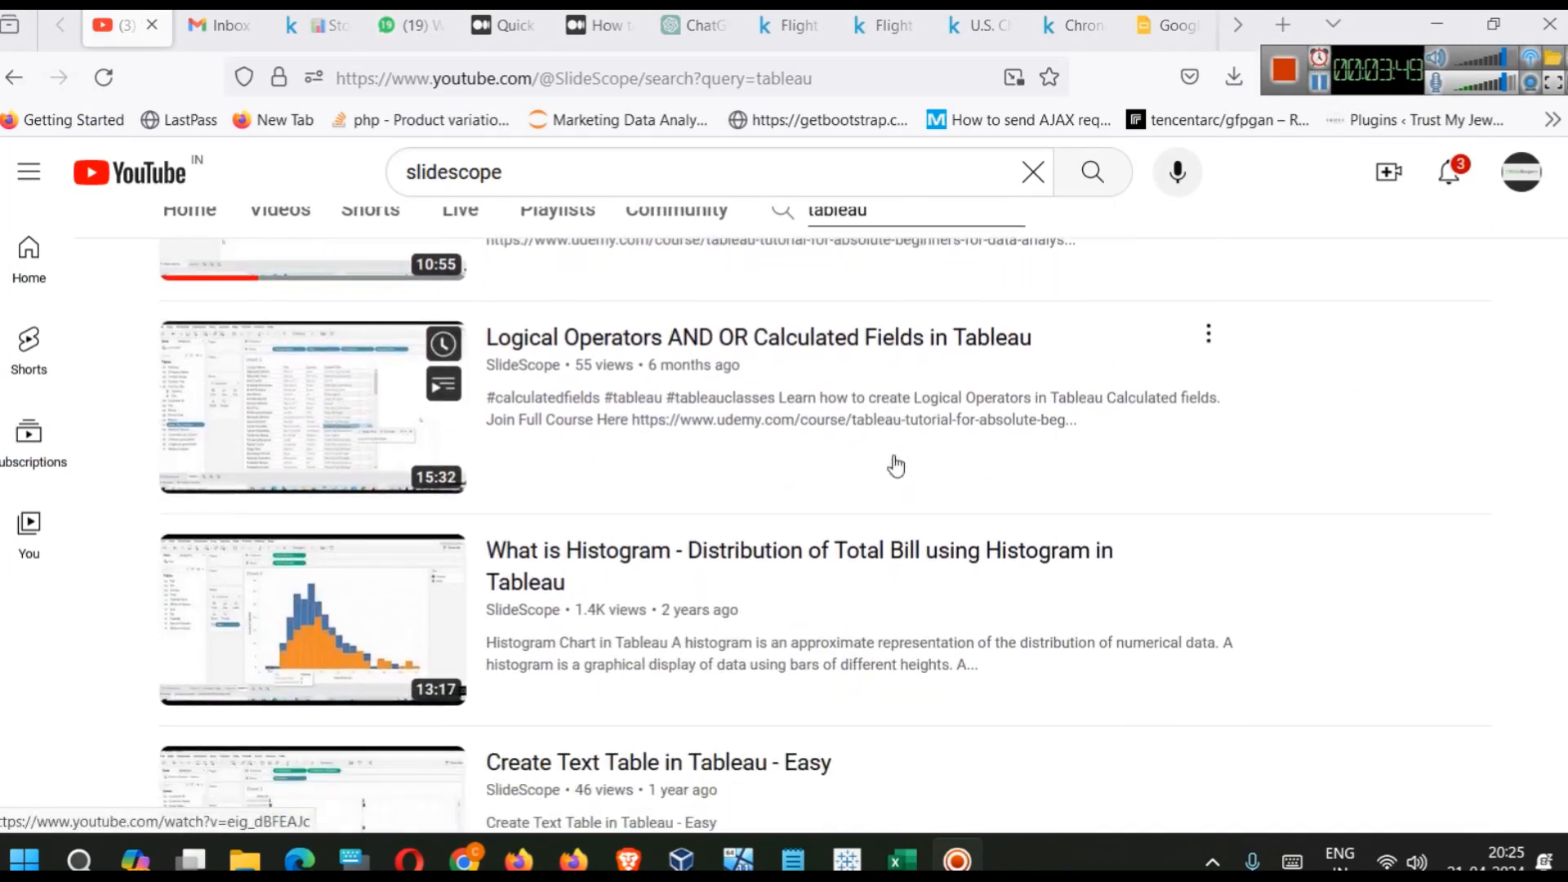
pyautogui.scroll(-6, 890, 463)
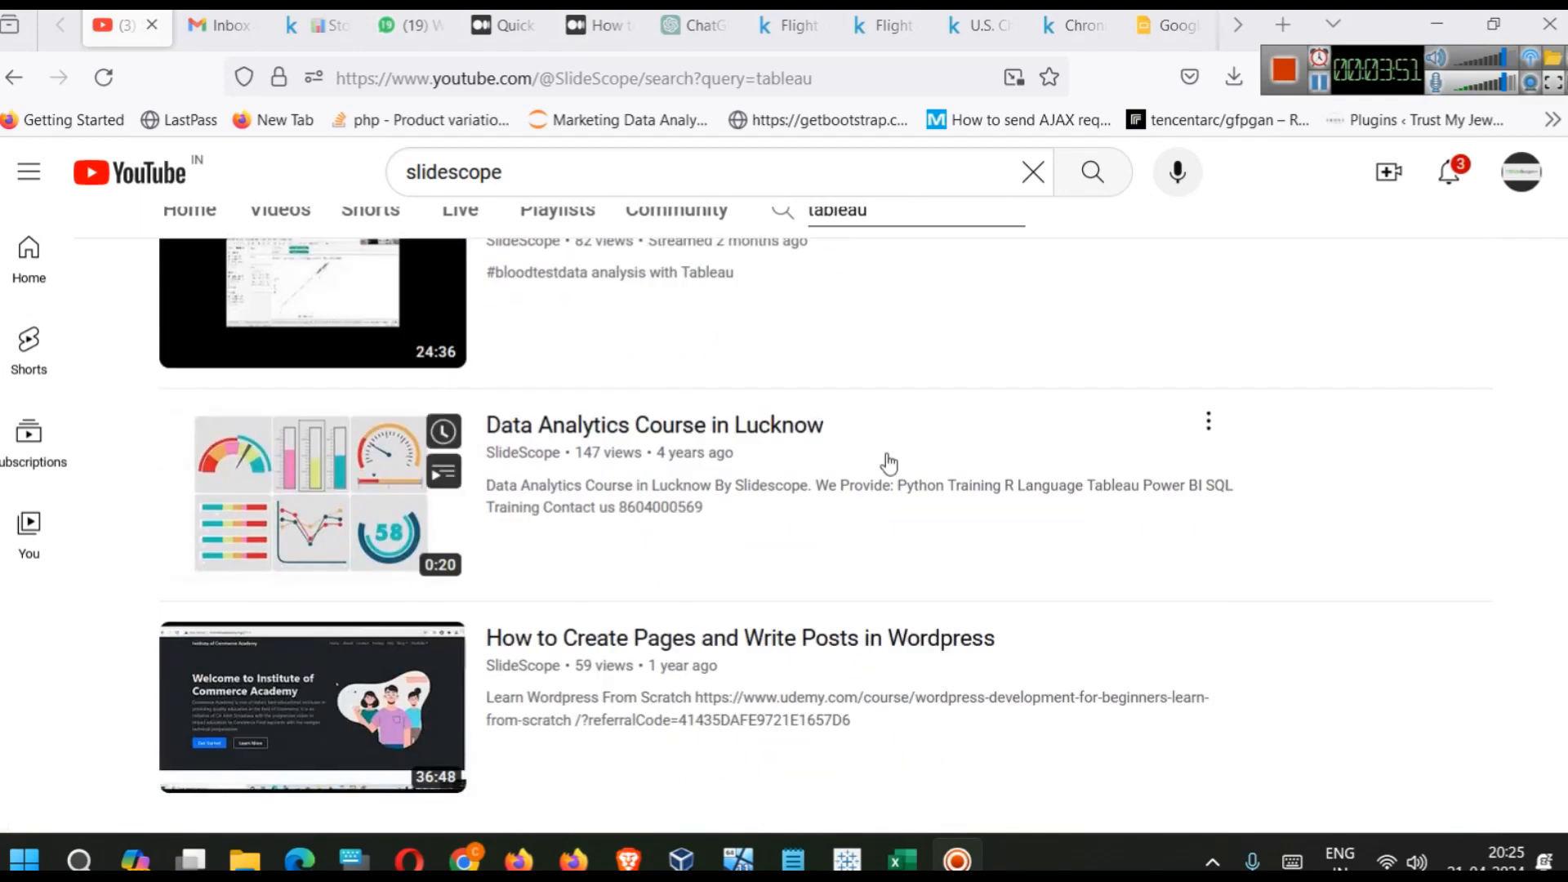
pyautogui.scroll(10, 889, 576)
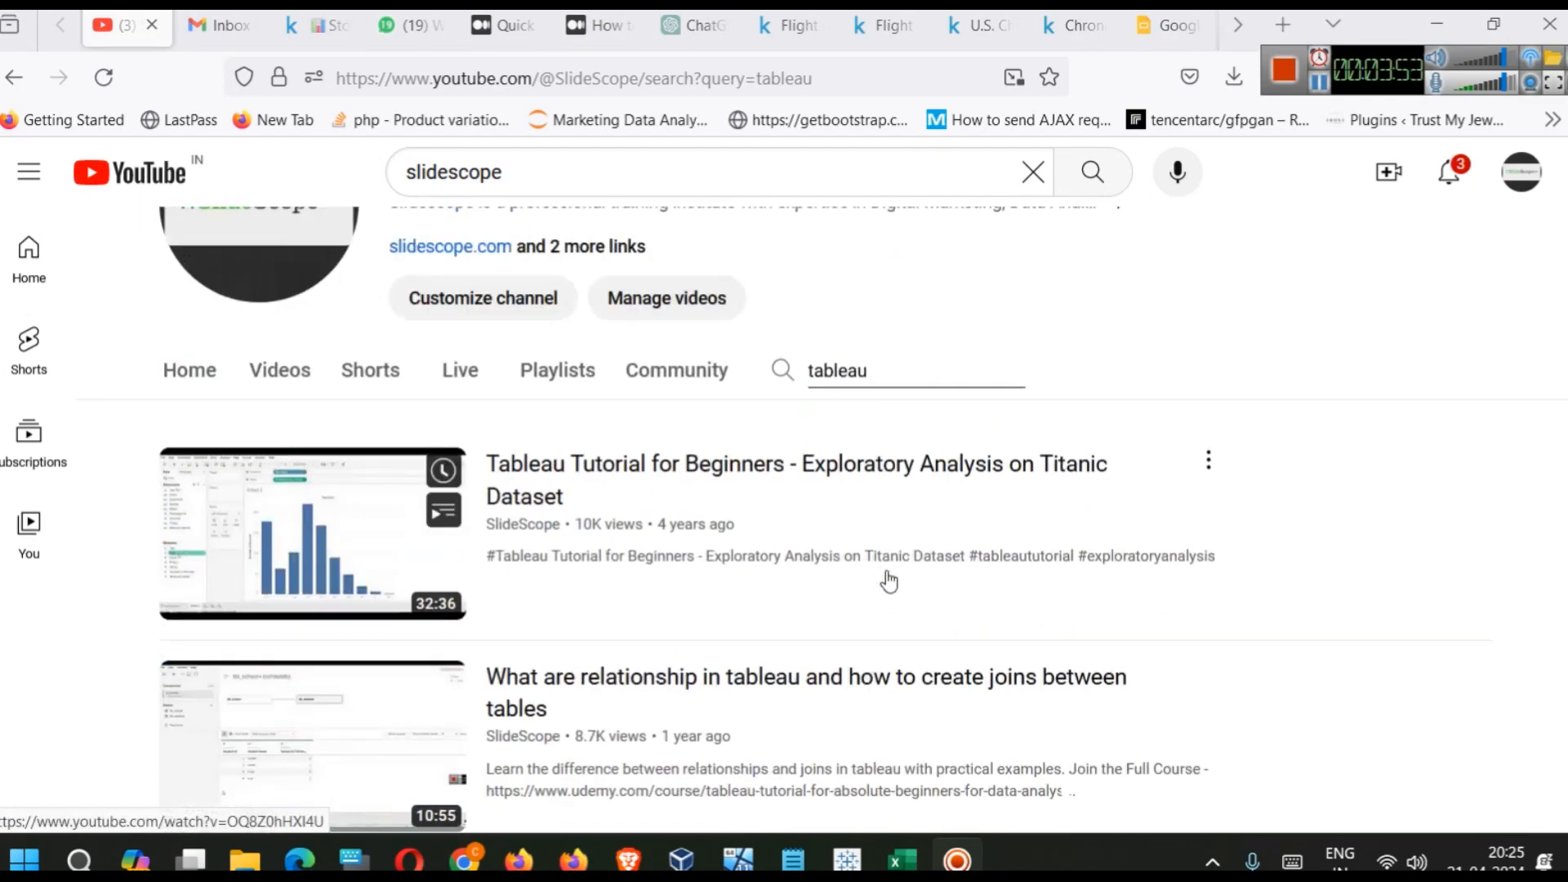
pyautogui.scroll(-5, 887, 578)
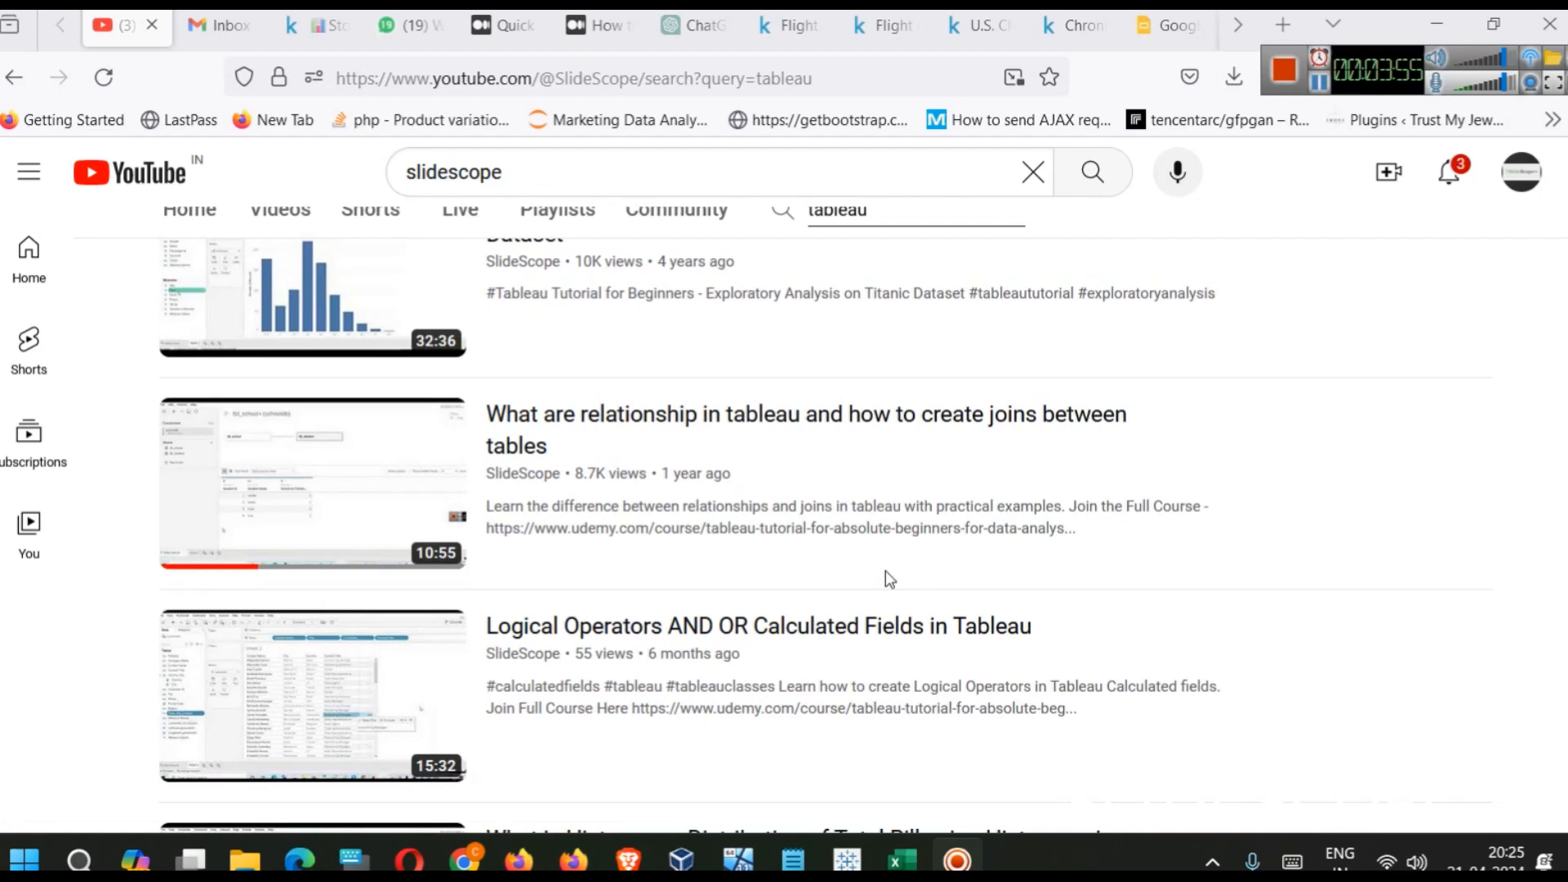
# Step: Search YouTube for "slidescope colorstech" and open the Colorstech Training (By Slidescope) channel
pyautogui.click(507, 176)
pyautogui.press('Escape')
pyautogui.write('colorstech')
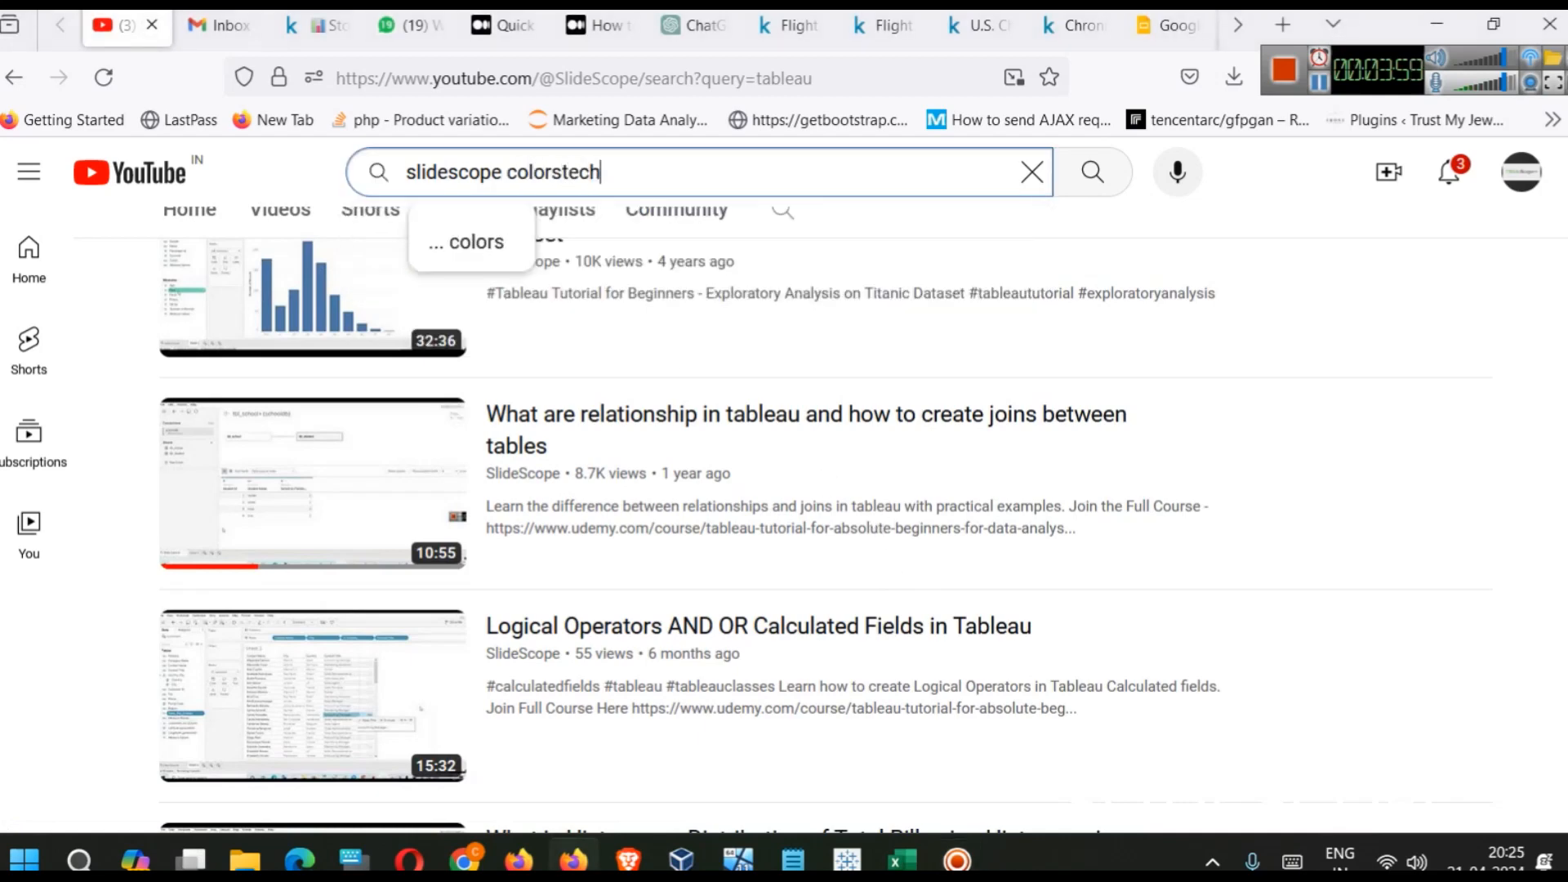
pyautogui.press('Return')
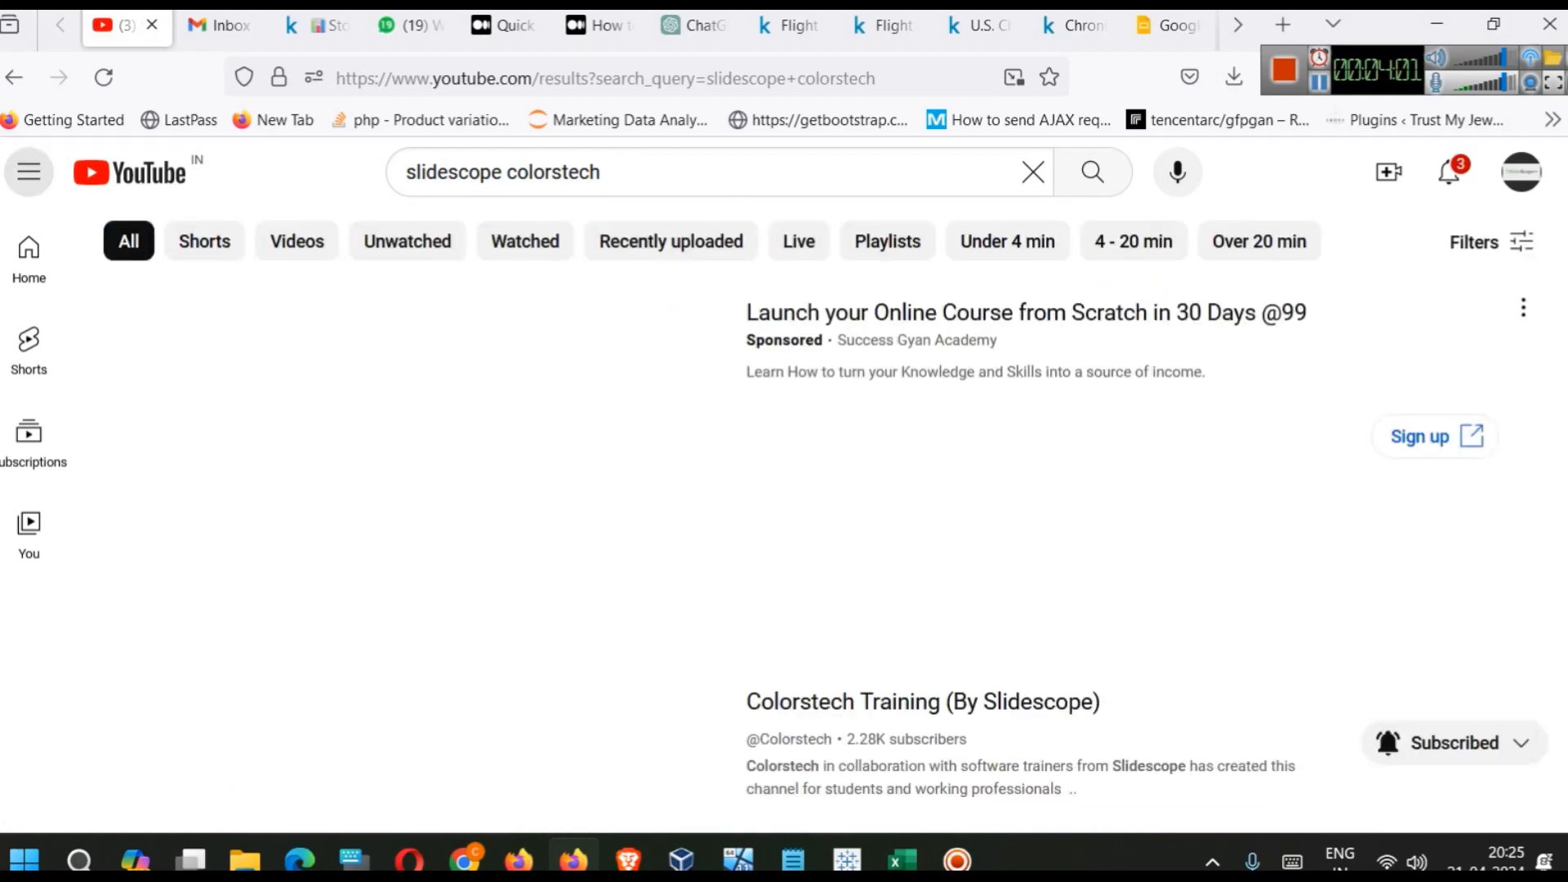
pyautogui.scroll(-6, 882, 327)
pyautogui.scroll(3, 850, 346)
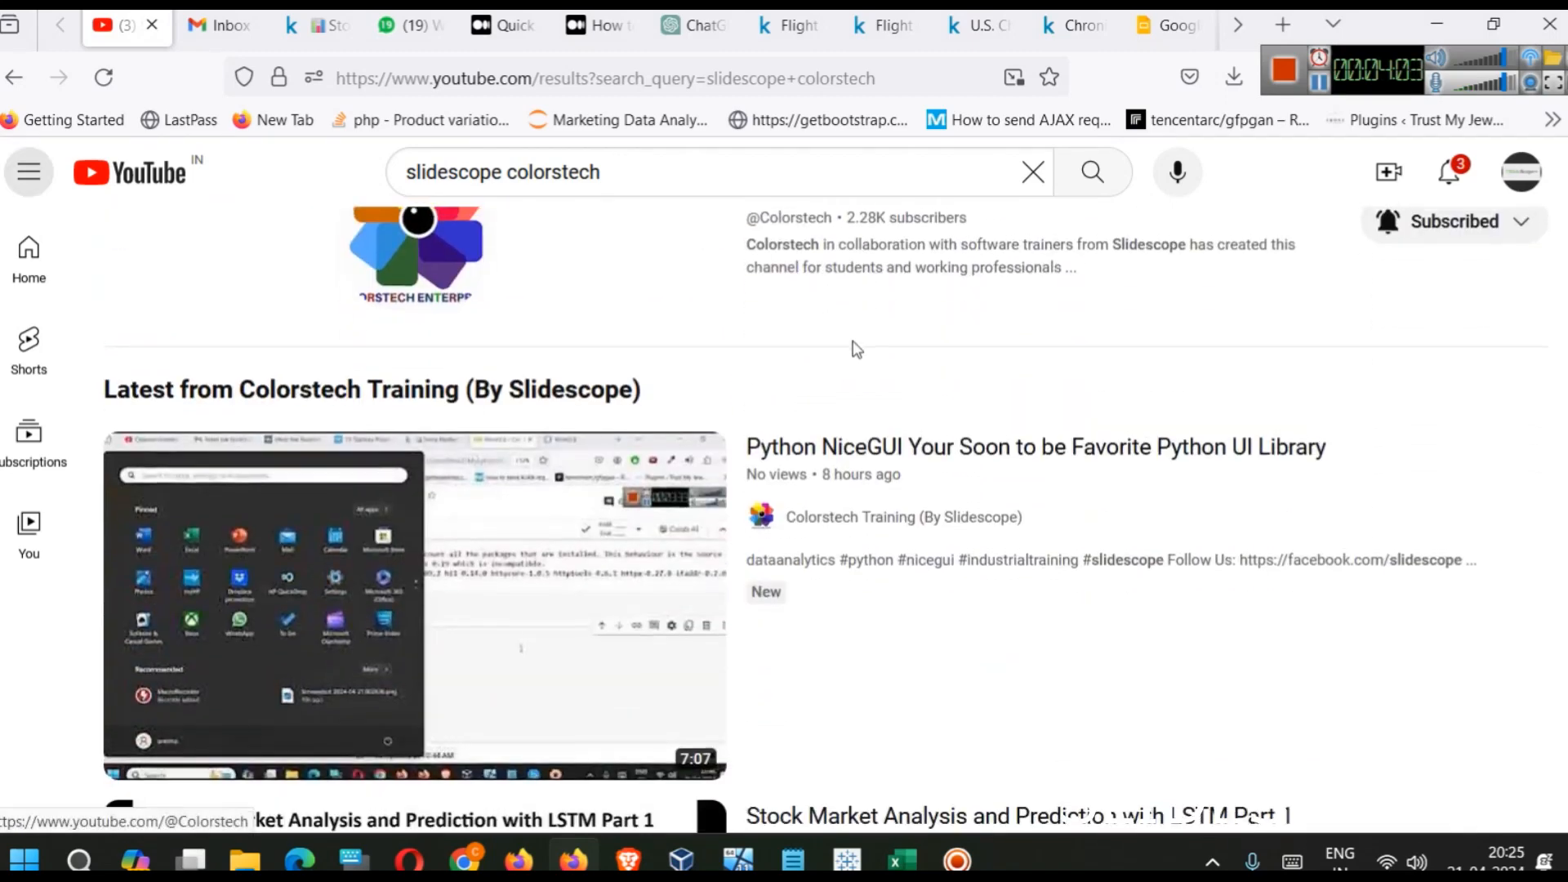
pyautogui.click(878, 310)
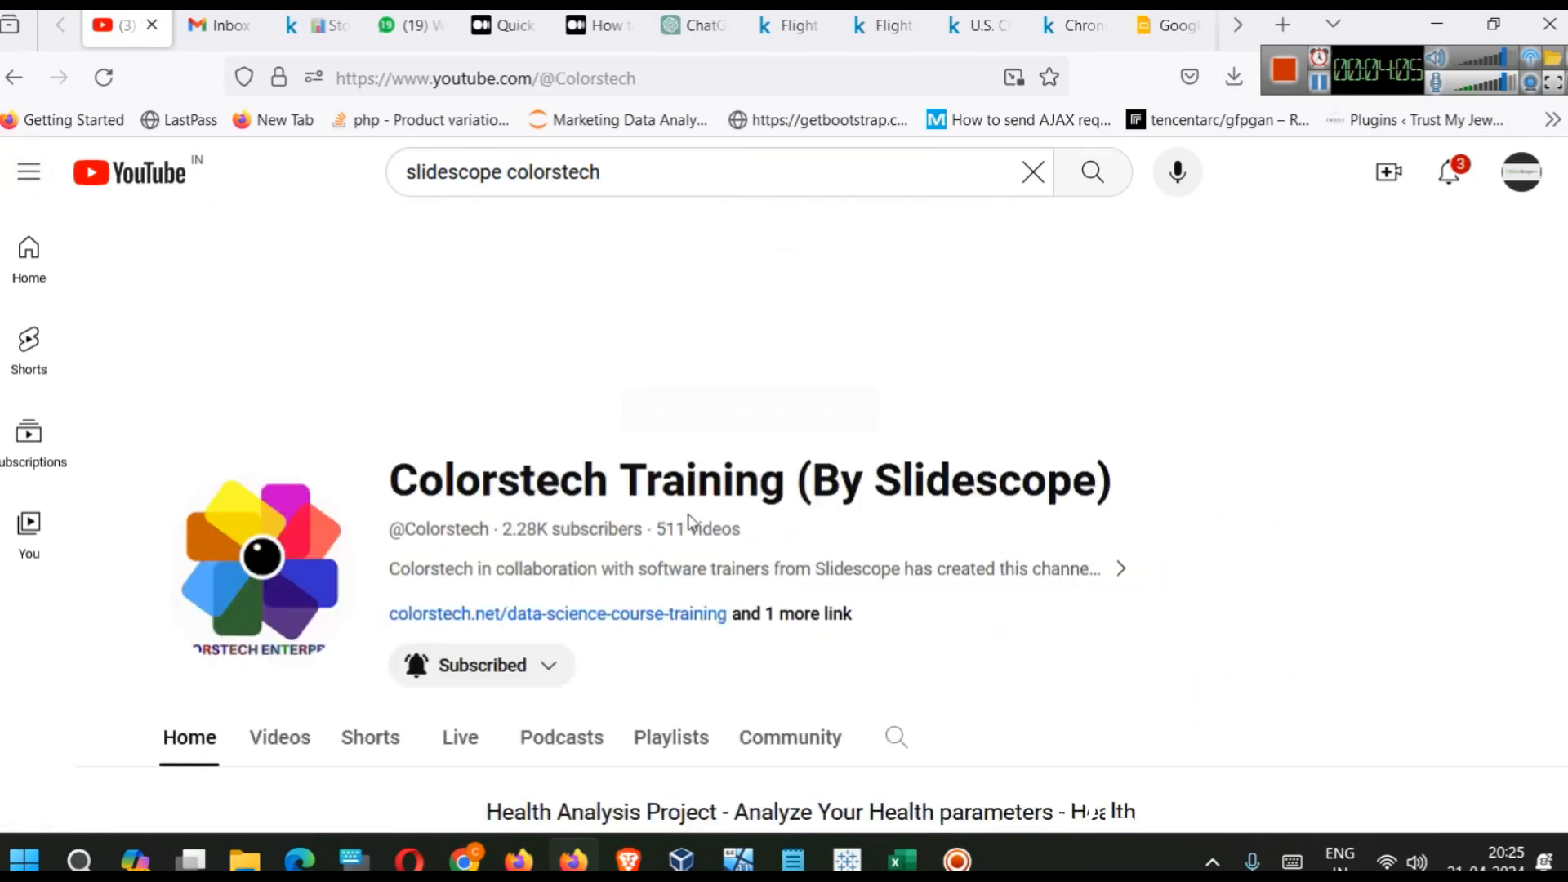
# Step: Search the Colorstech Training channel for "tableau" and look through the matching videos and playlists
pyautogui.scroll(-3, 945, 575)
pyautogui.click(896, 605)
pyautogui.write('t')
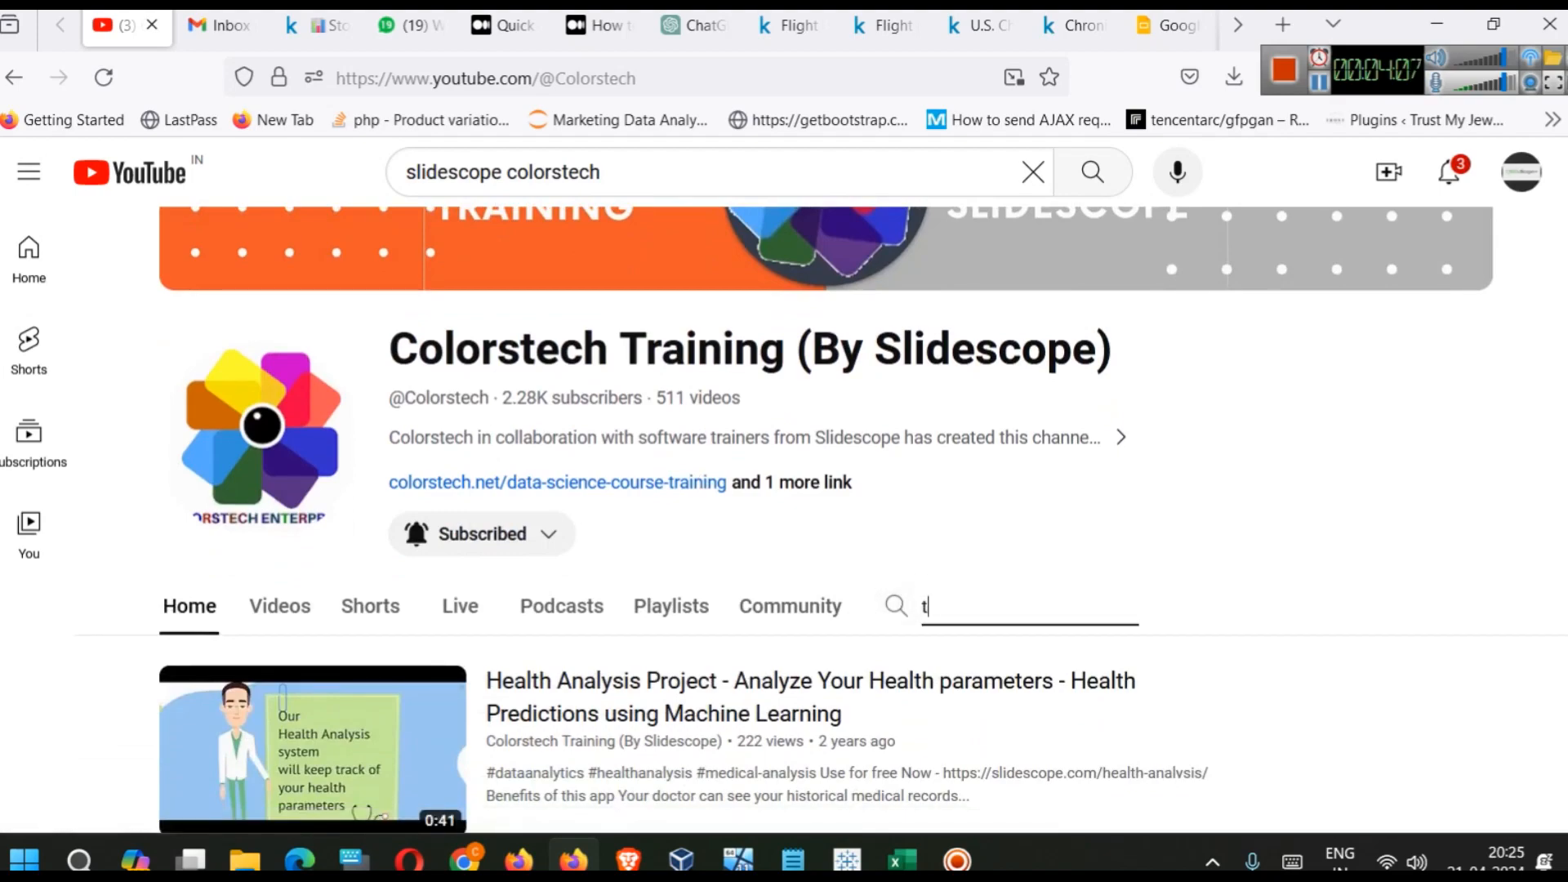
pyautogui.write('ableau')
pyautogui.press('Return')
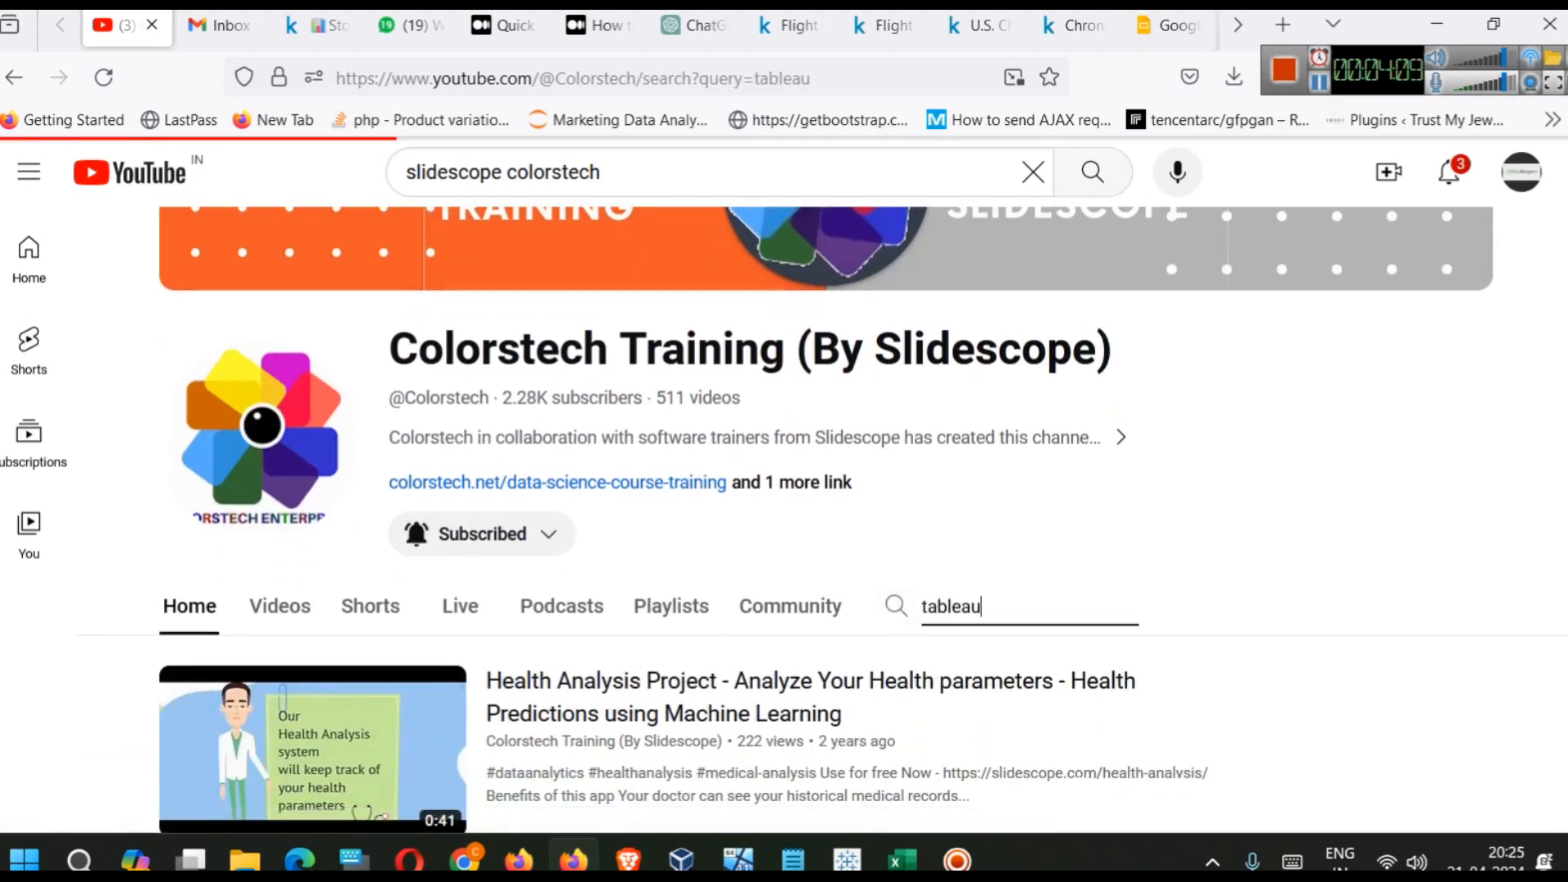
pyautogui.scroll(-4, 818, 516)
pyautogui.scroll(3, 819, 516)
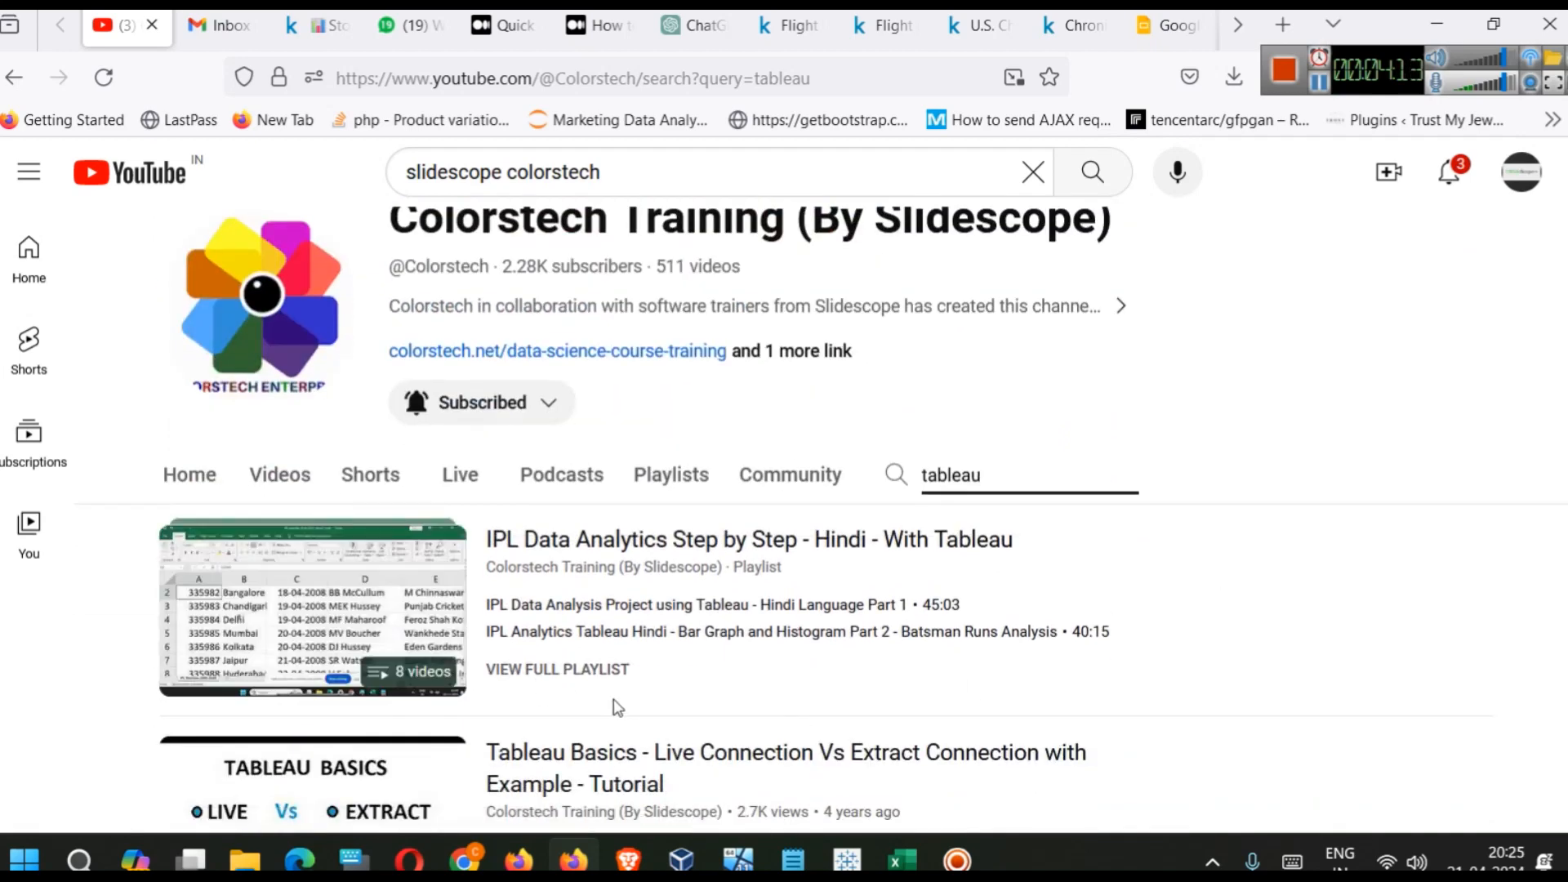
pyautogui.scroll(-3, 618, 707)
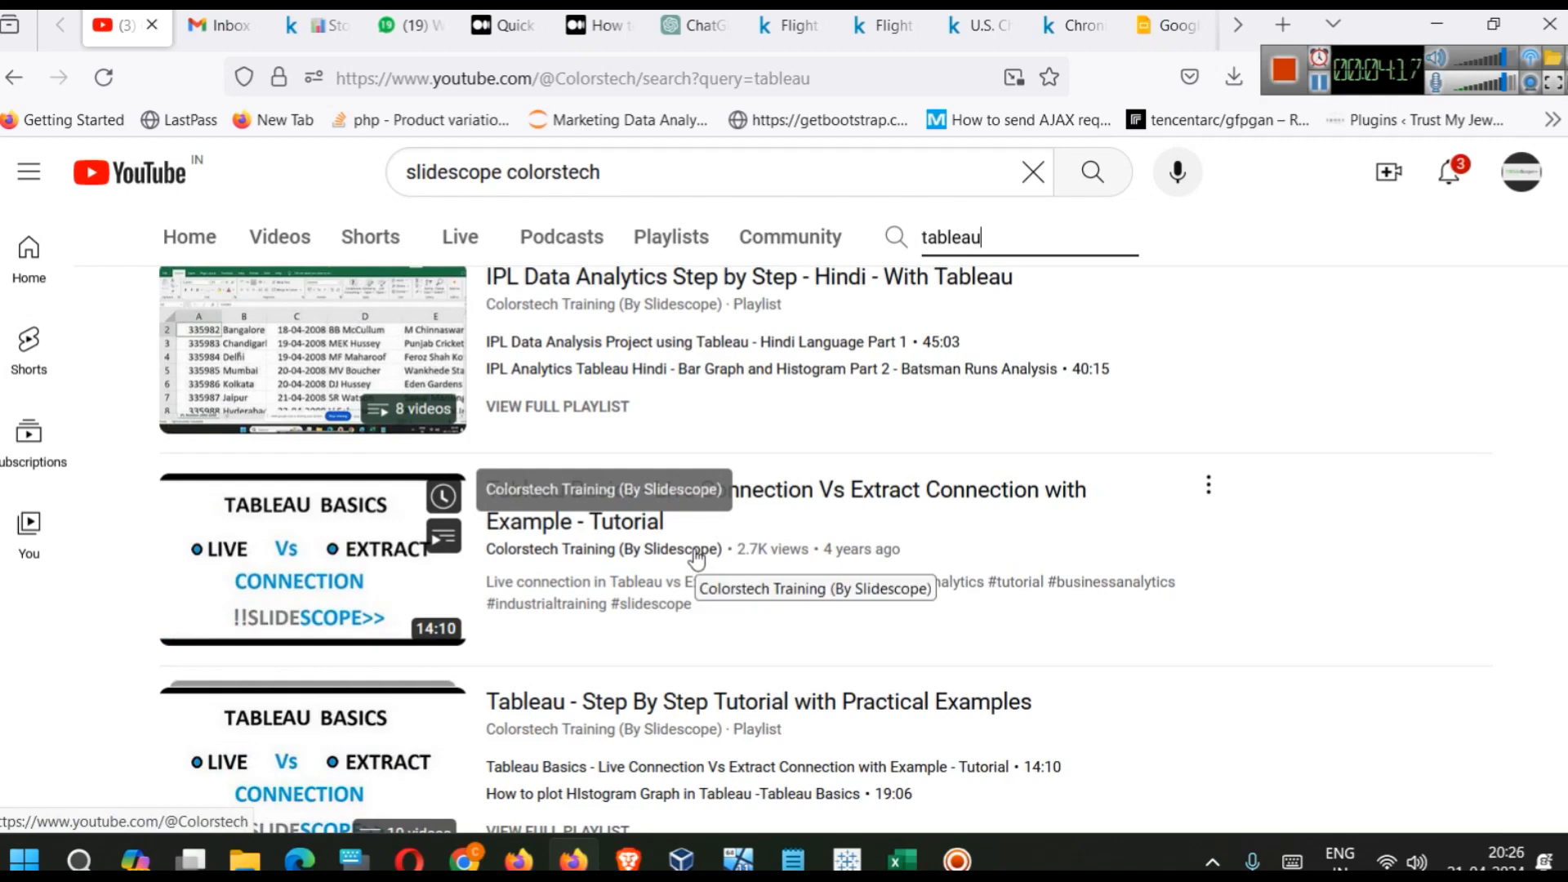
pyautogui.scroll(-3, 703, 555)
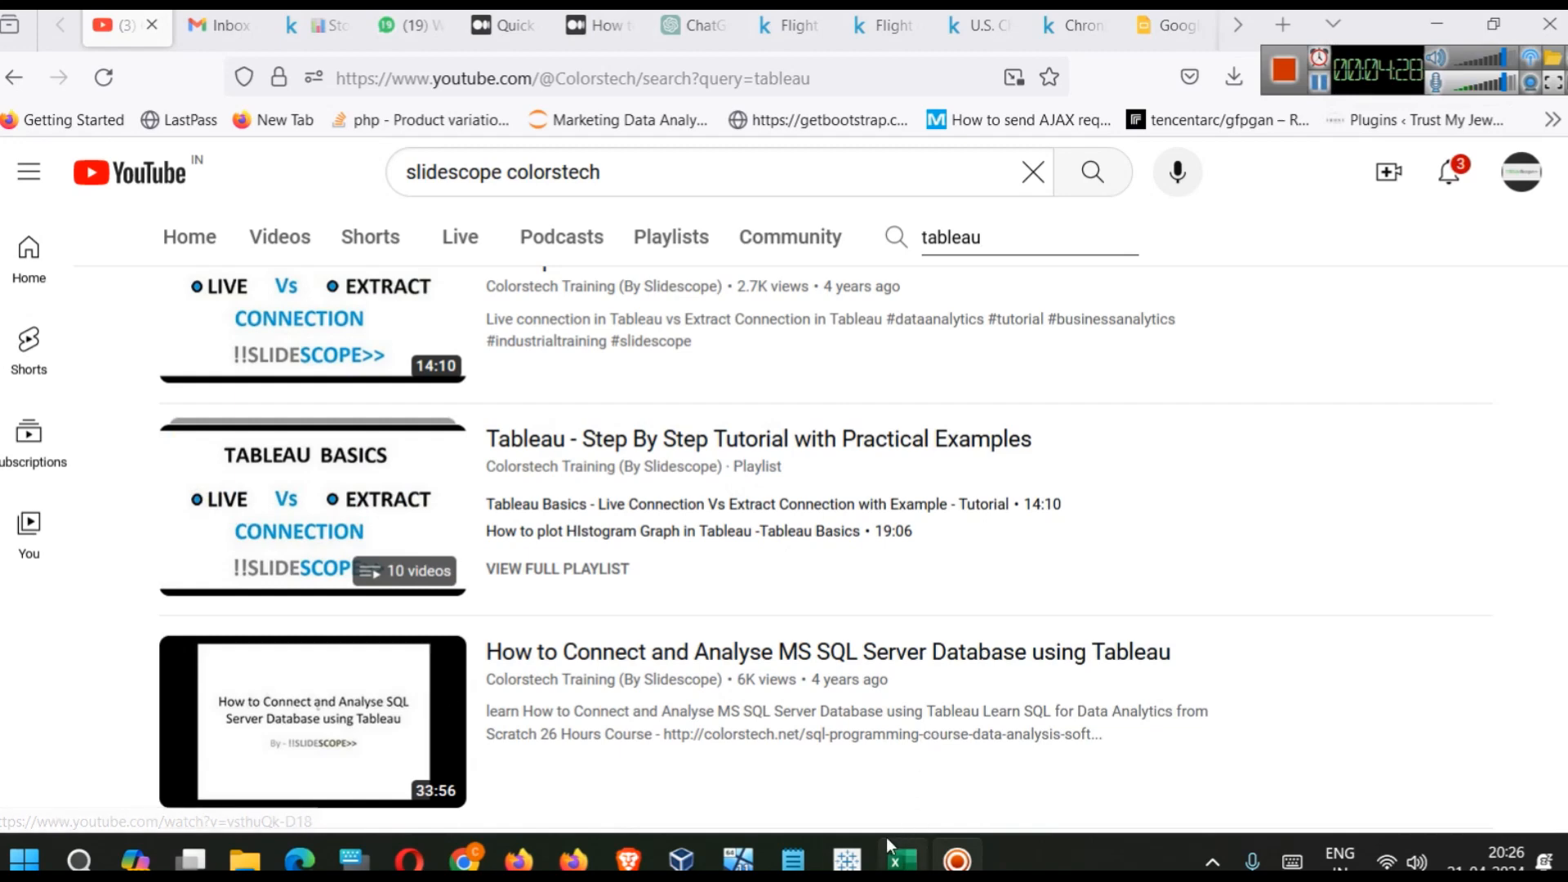
# Step: Switch back to Tableau Public and collapse the Show Me chart suggestions to widen the Sheet 1 canvas
pyautogui.click(847, 859)
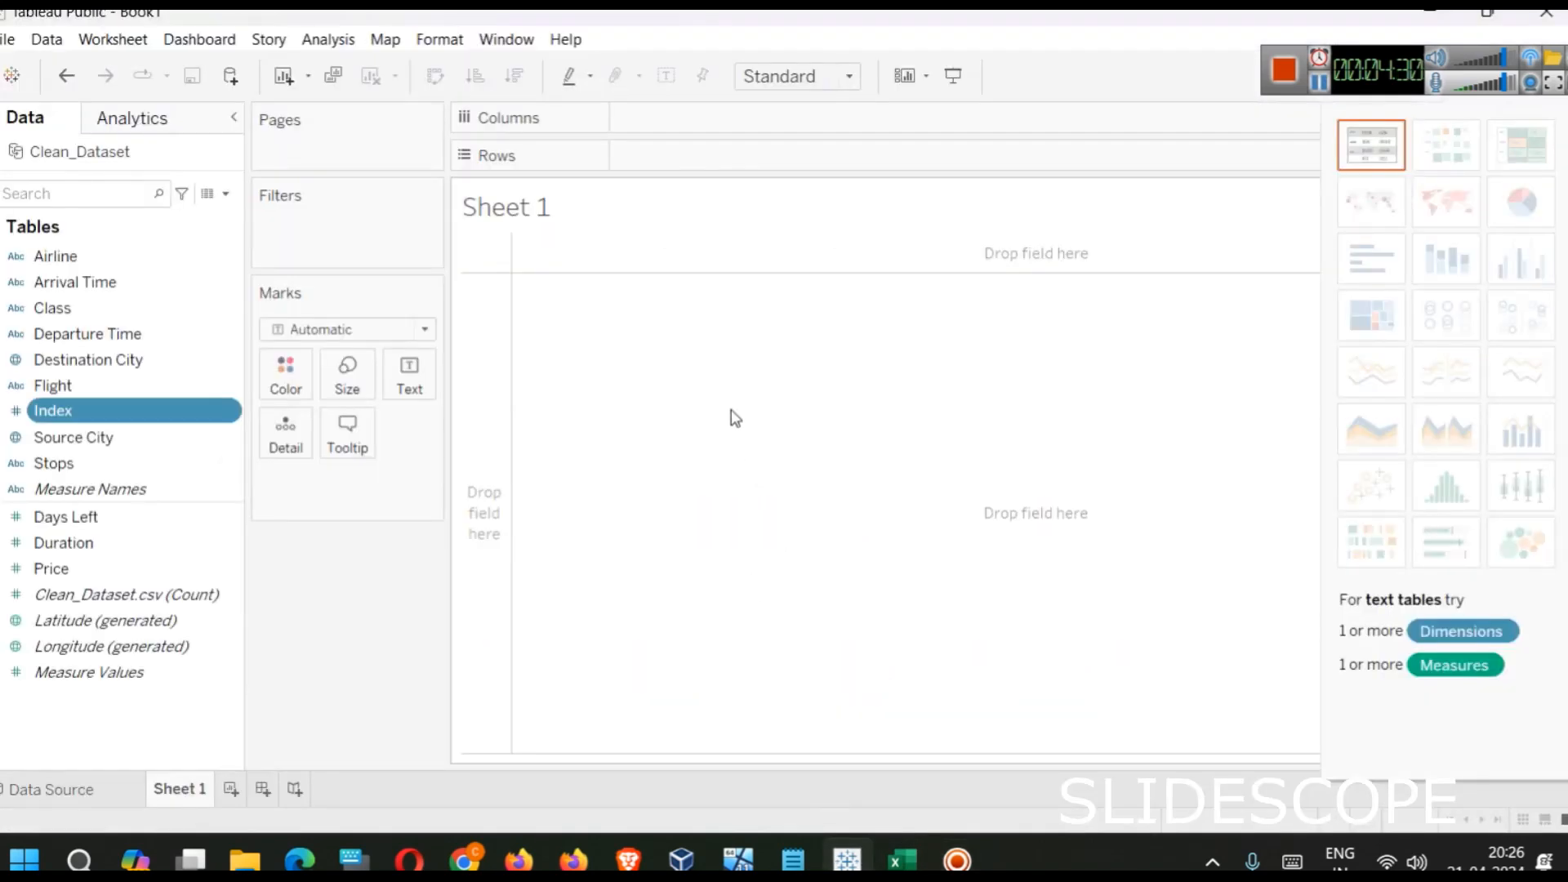
pyautogui.moveTo(1380, 58); pyautogui.dragTo(1341, 23)
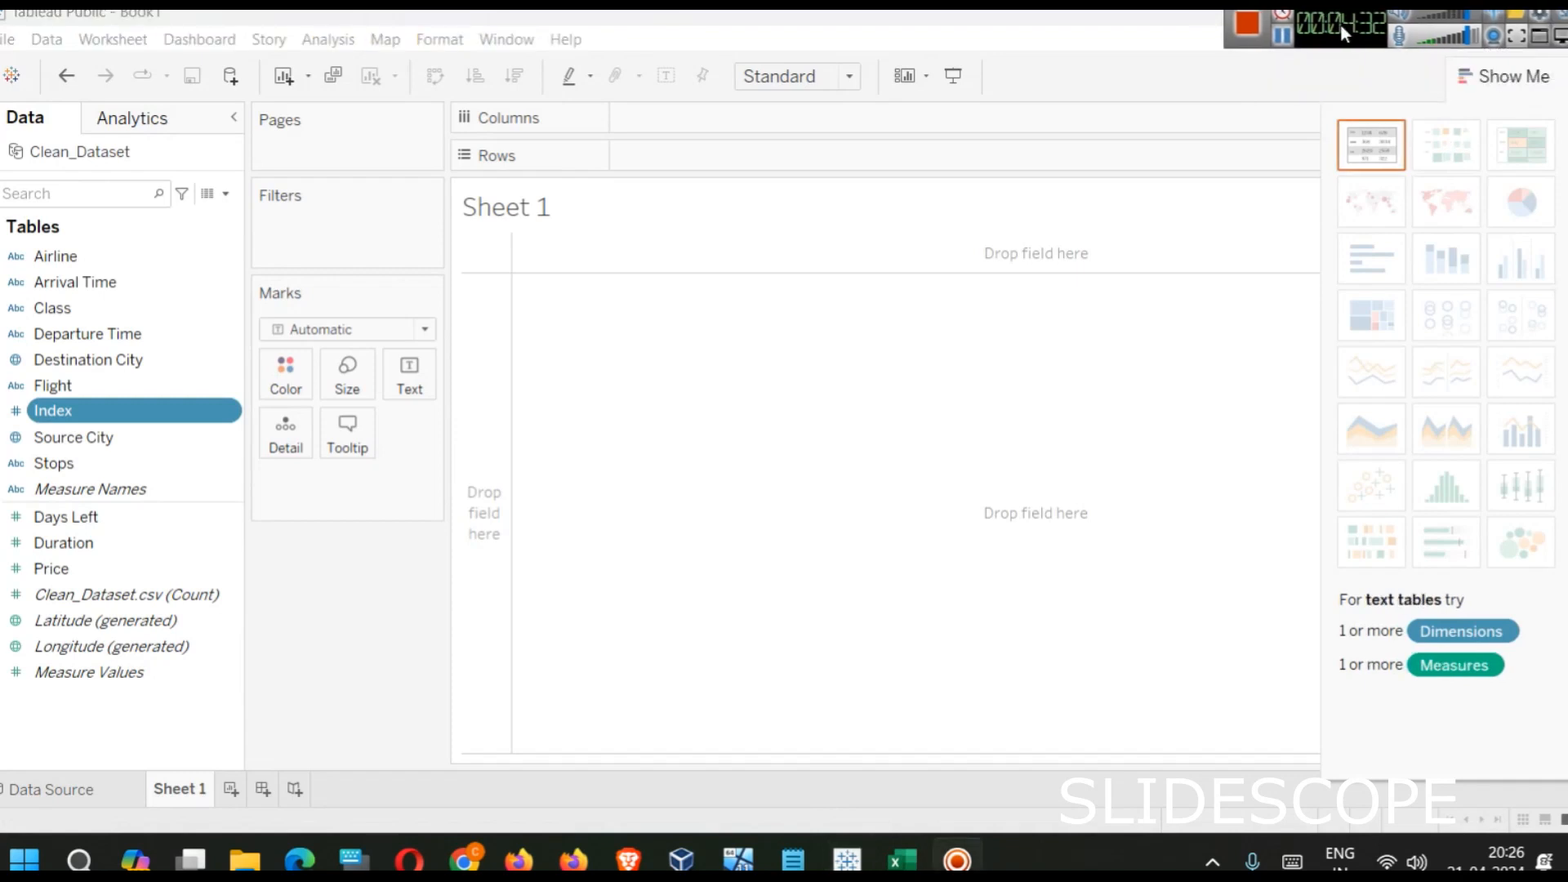
pyautogui.click(1485, 77)
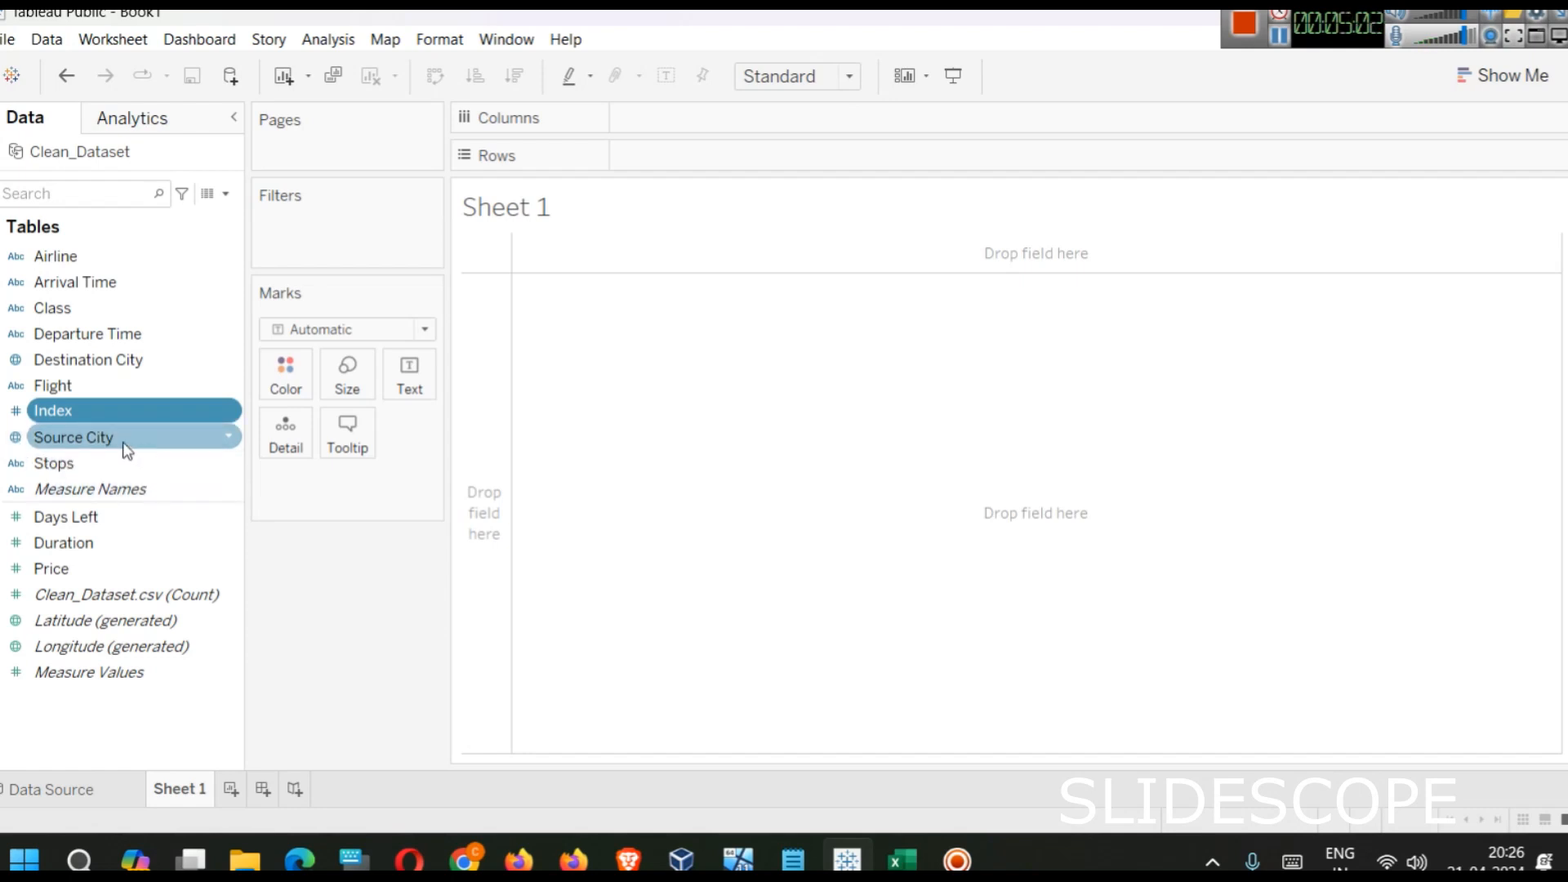
# Step: Inspect the field options of Source City and the geographic role options of Destination City
pyautogui.click(232, 434)
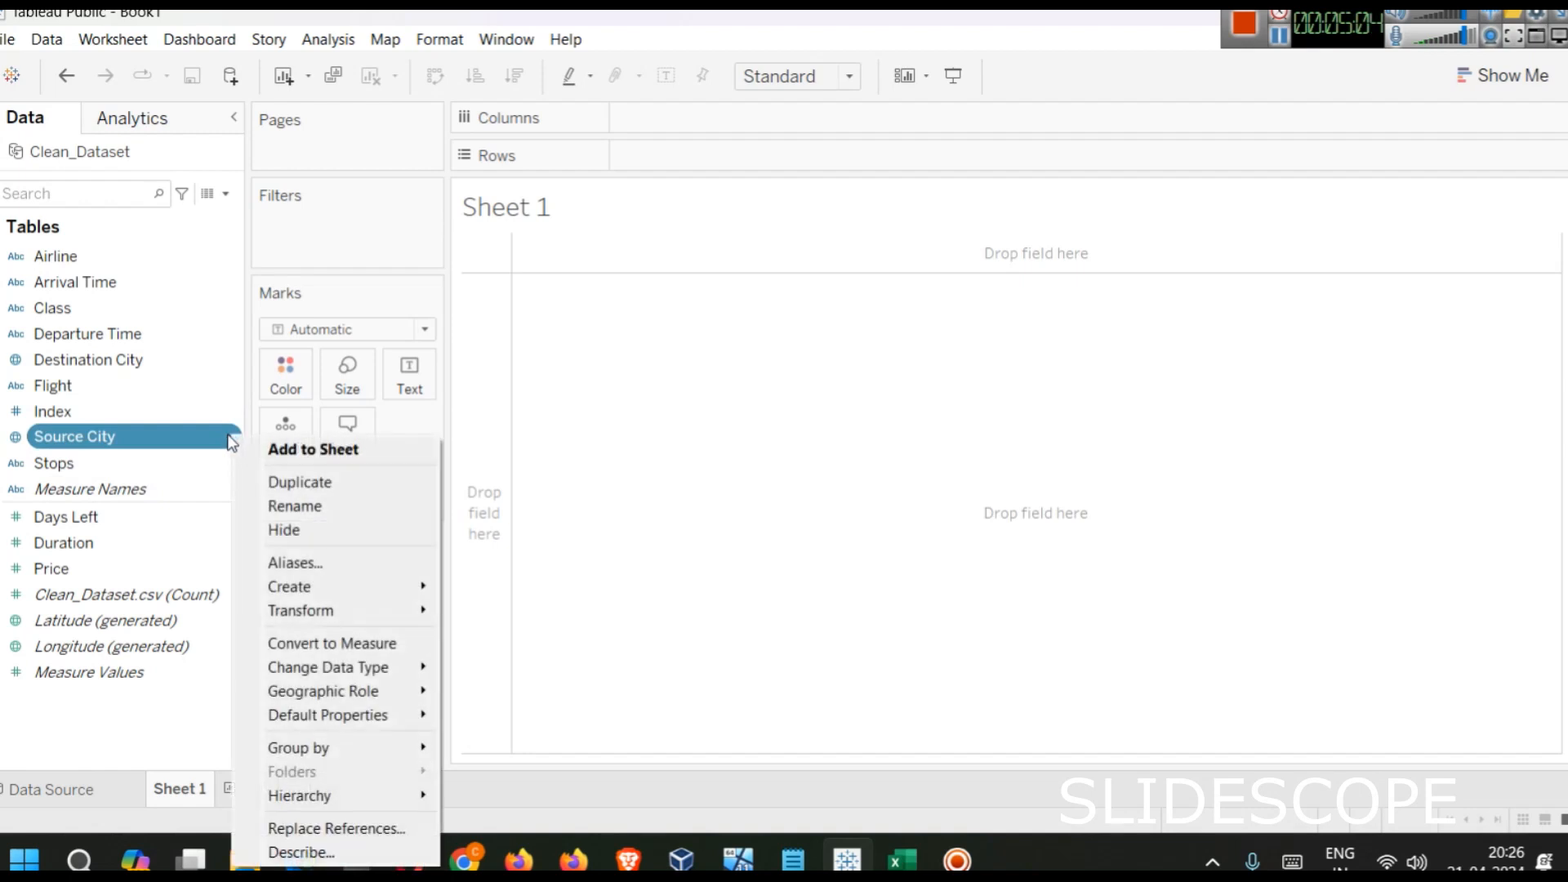
pyautogui.moveTo(396, 700)
pyautogui.click(90, 361)
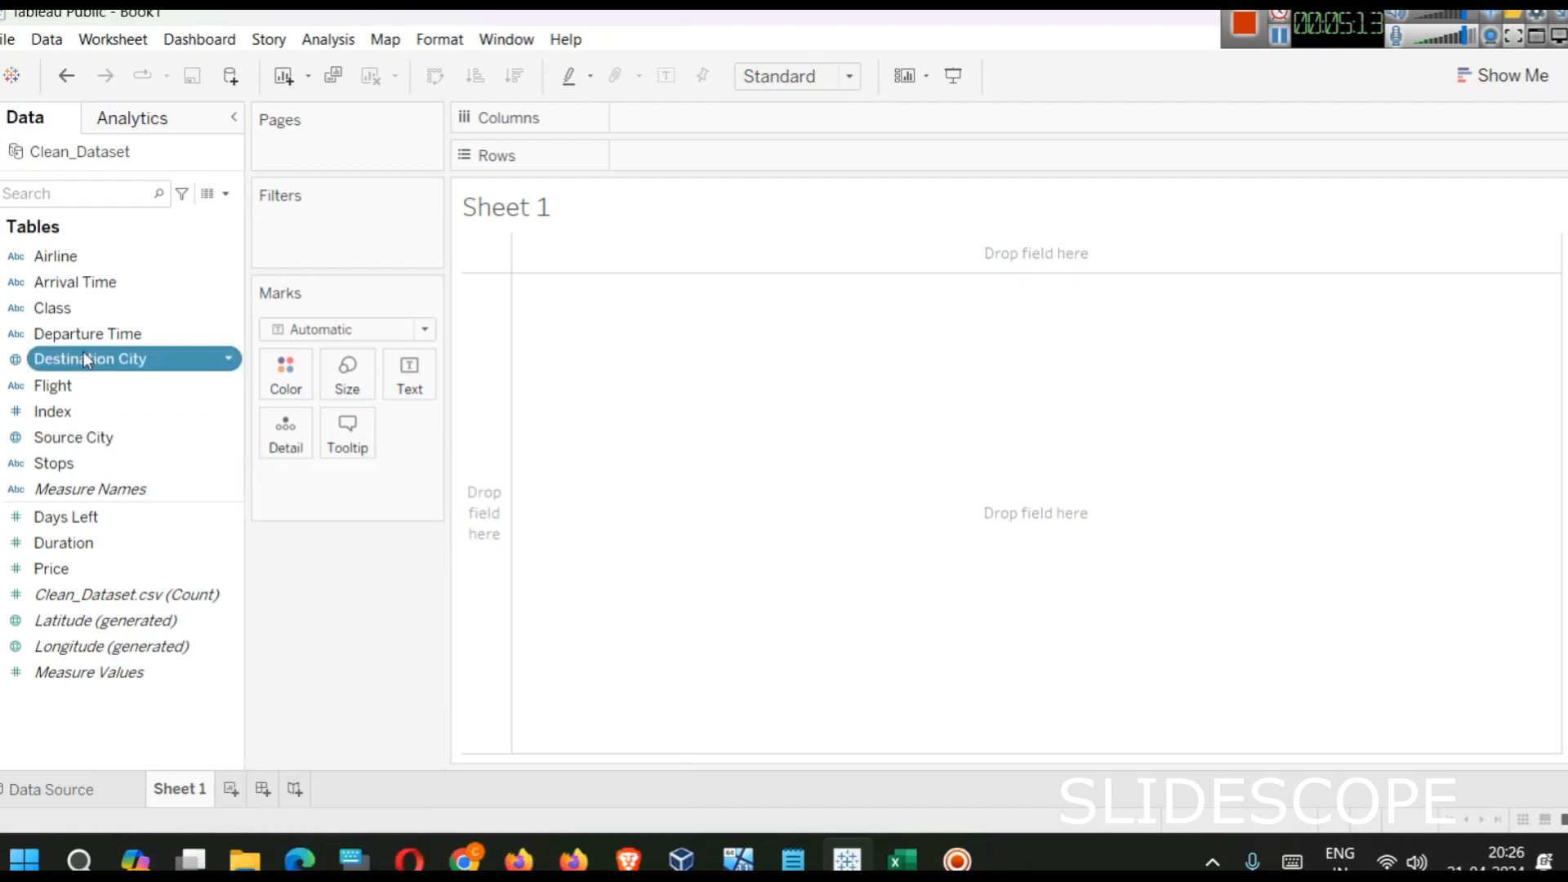
pyautogui.rightClick(232, 360)
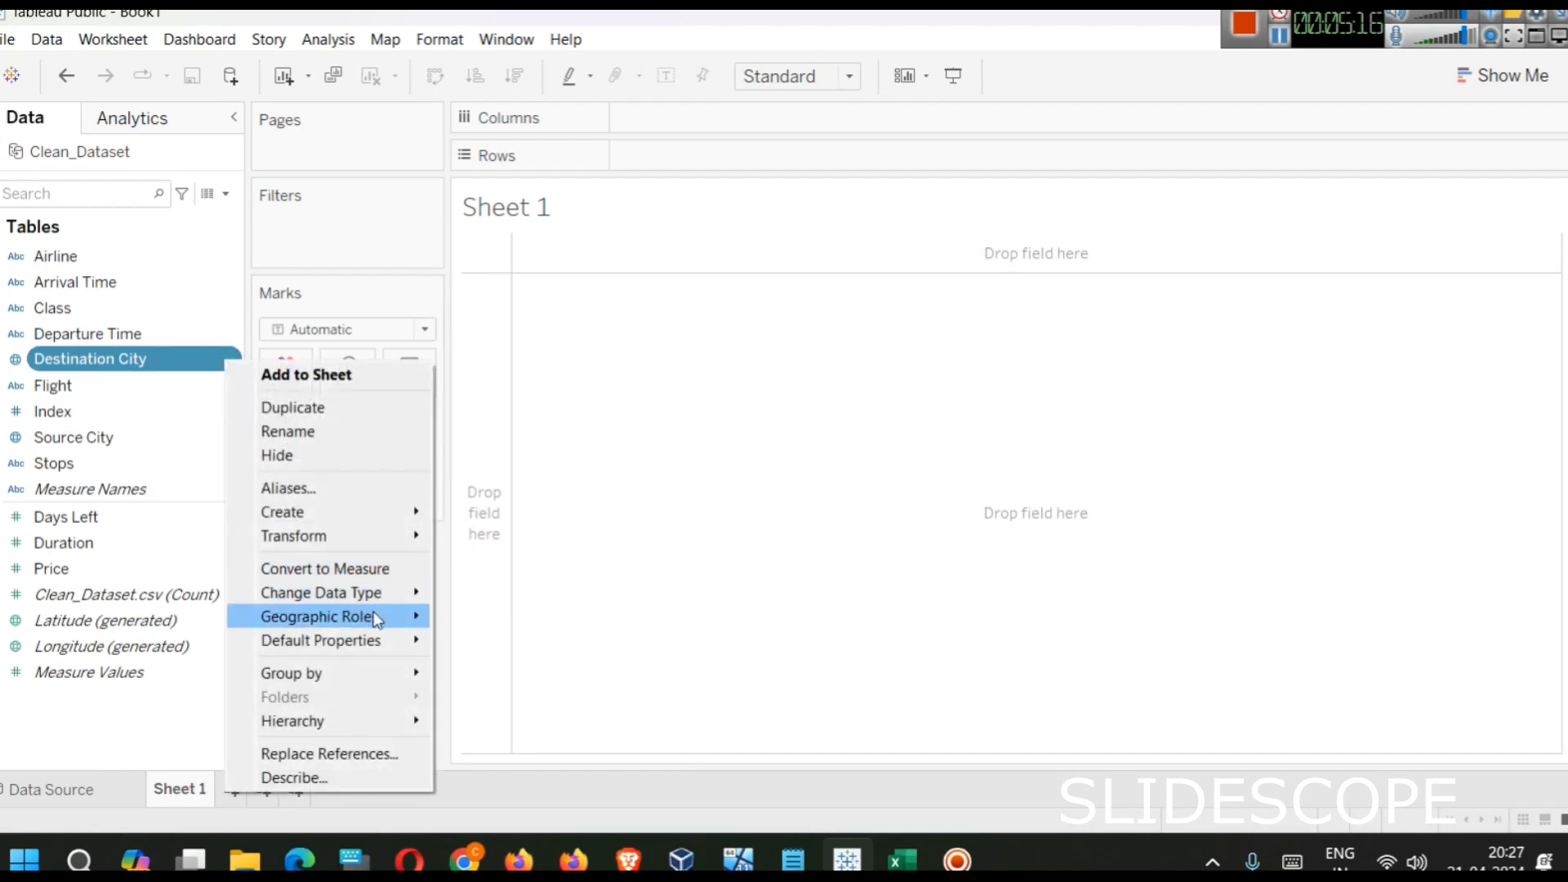
pyautogui.moveTo(376, 621)
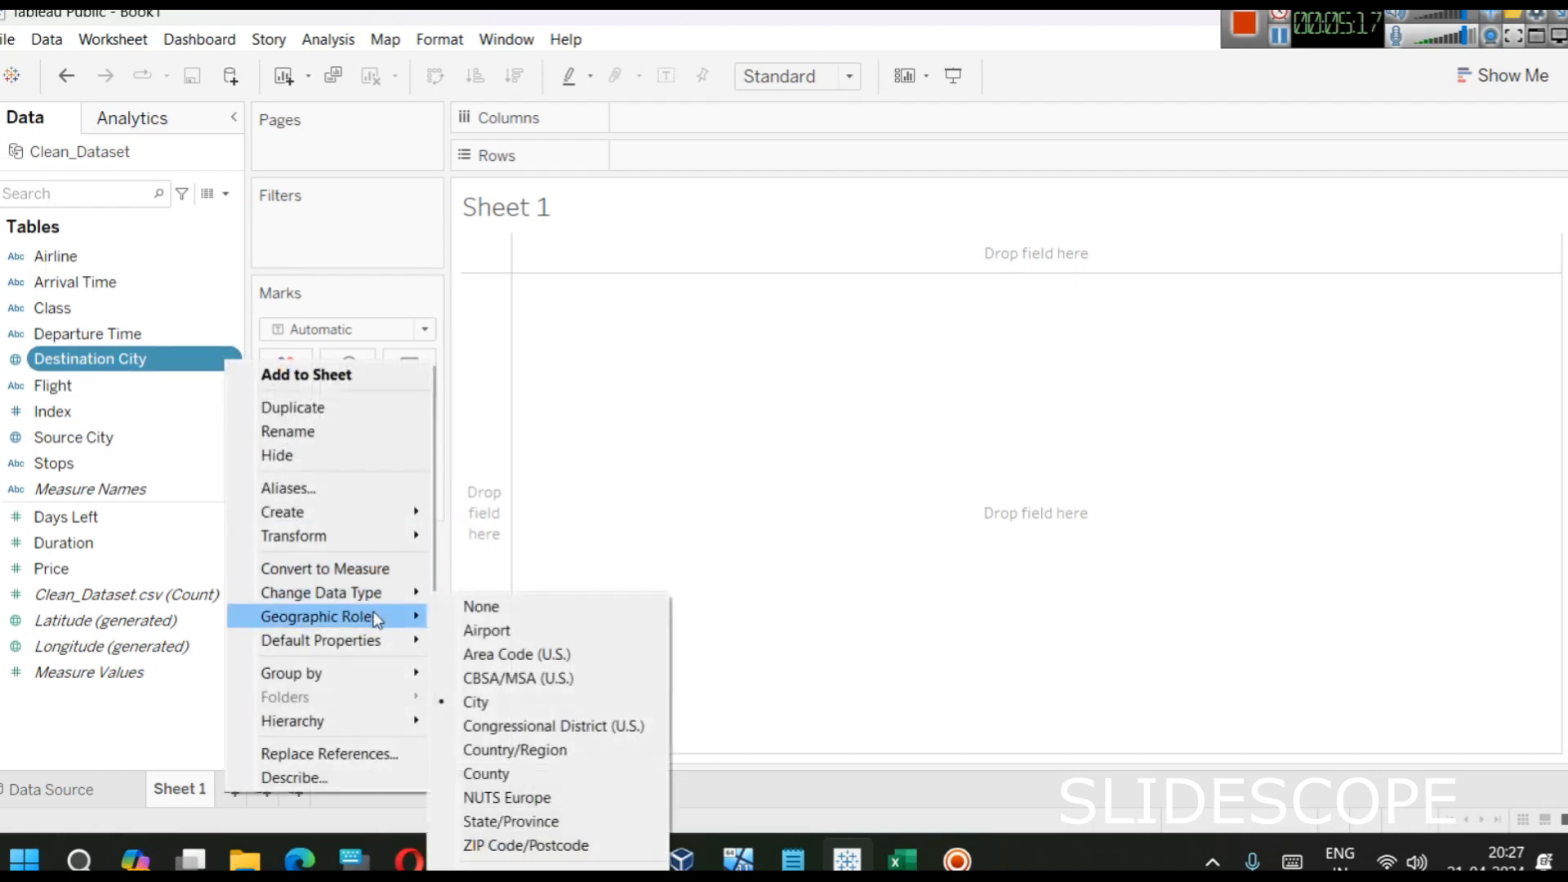
pyautogui.click(669, 462)
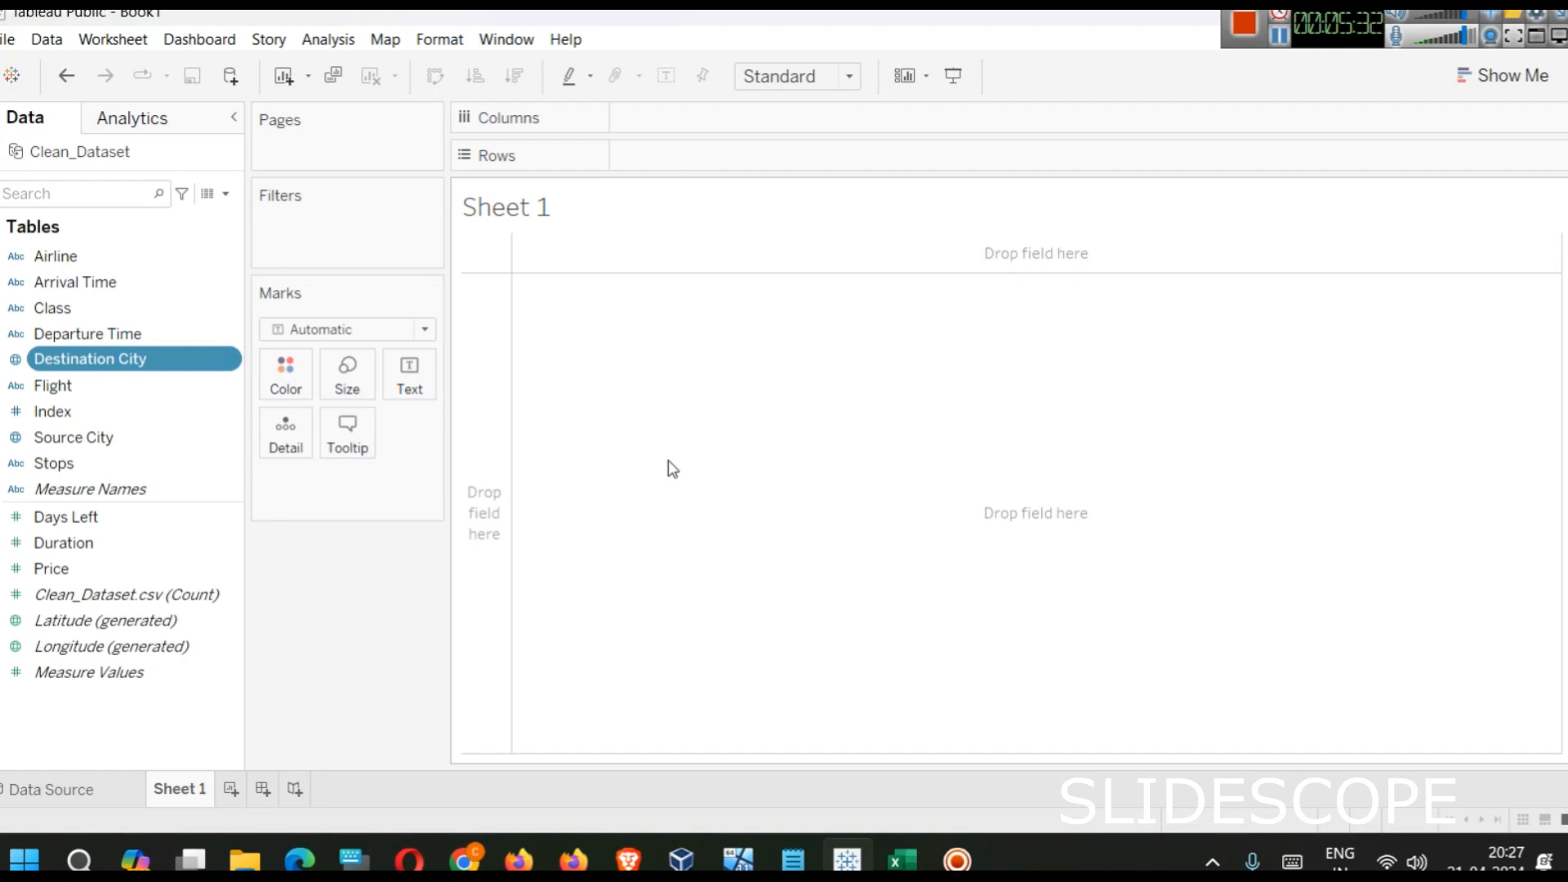
pyautogui.click(218, 356)
pyautogui.click(220, 357)
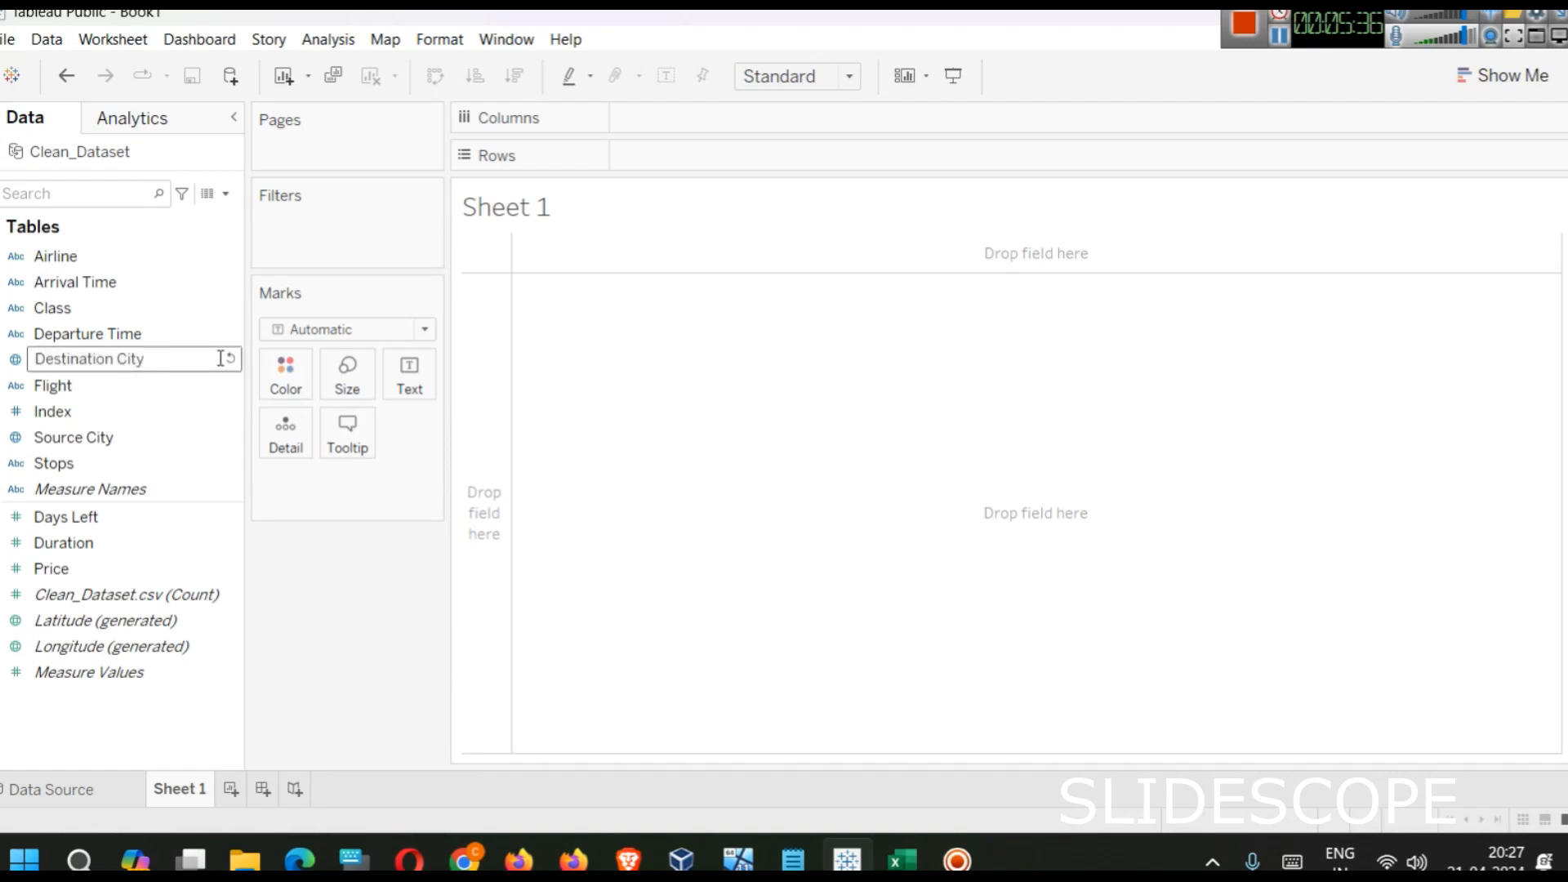
pyautogui.click(650, 488)
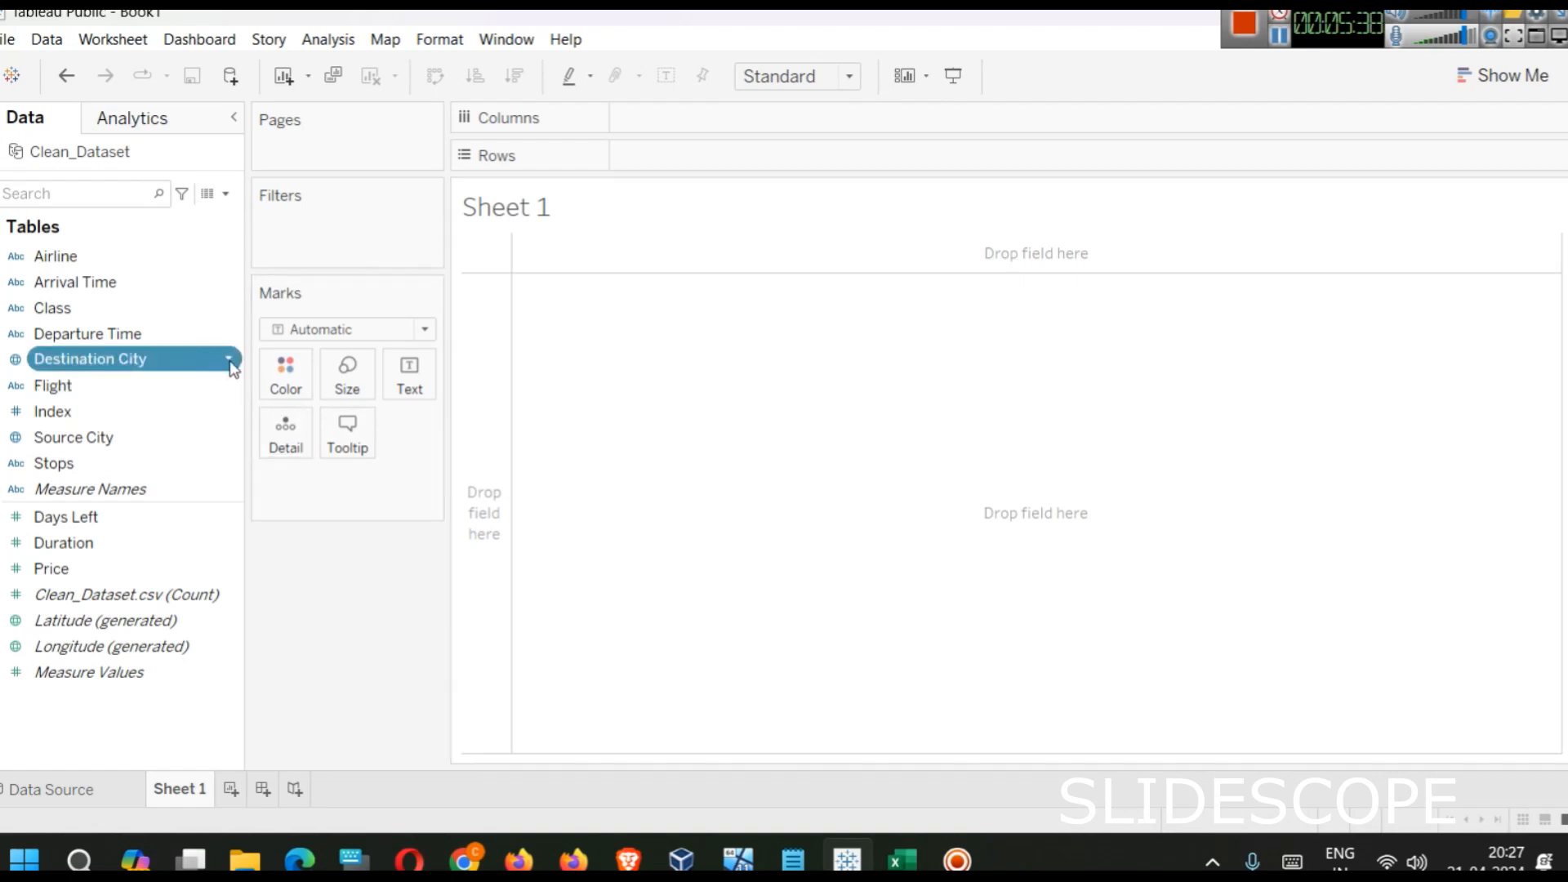
# Step: Inspect the data type options available for the Destination City field
pyautogui.click(230, 360)
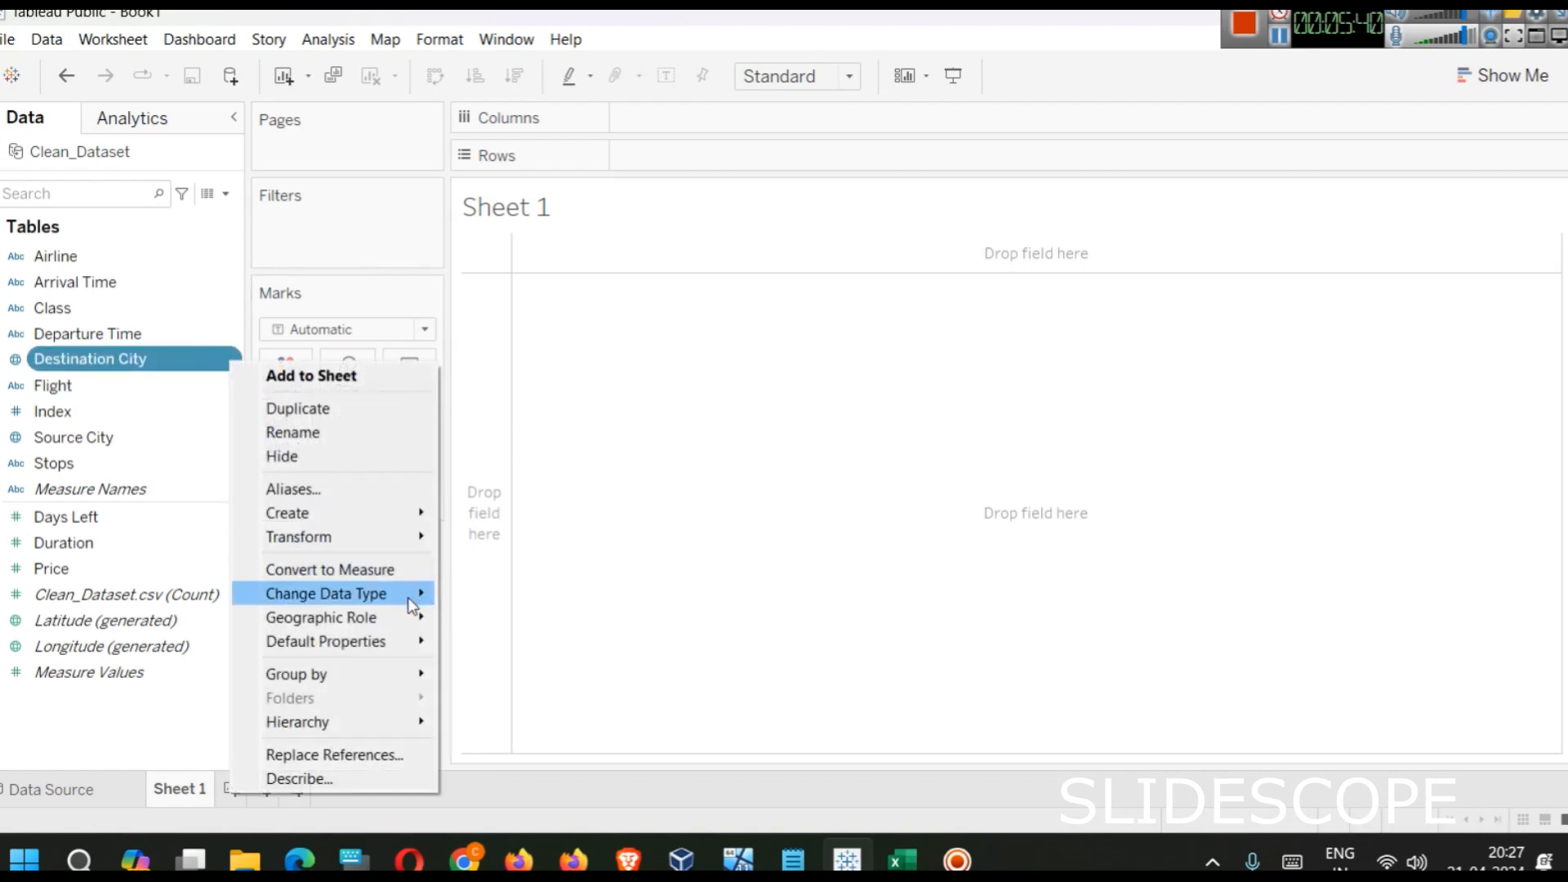
pyautogui.moveTo(403, 614)
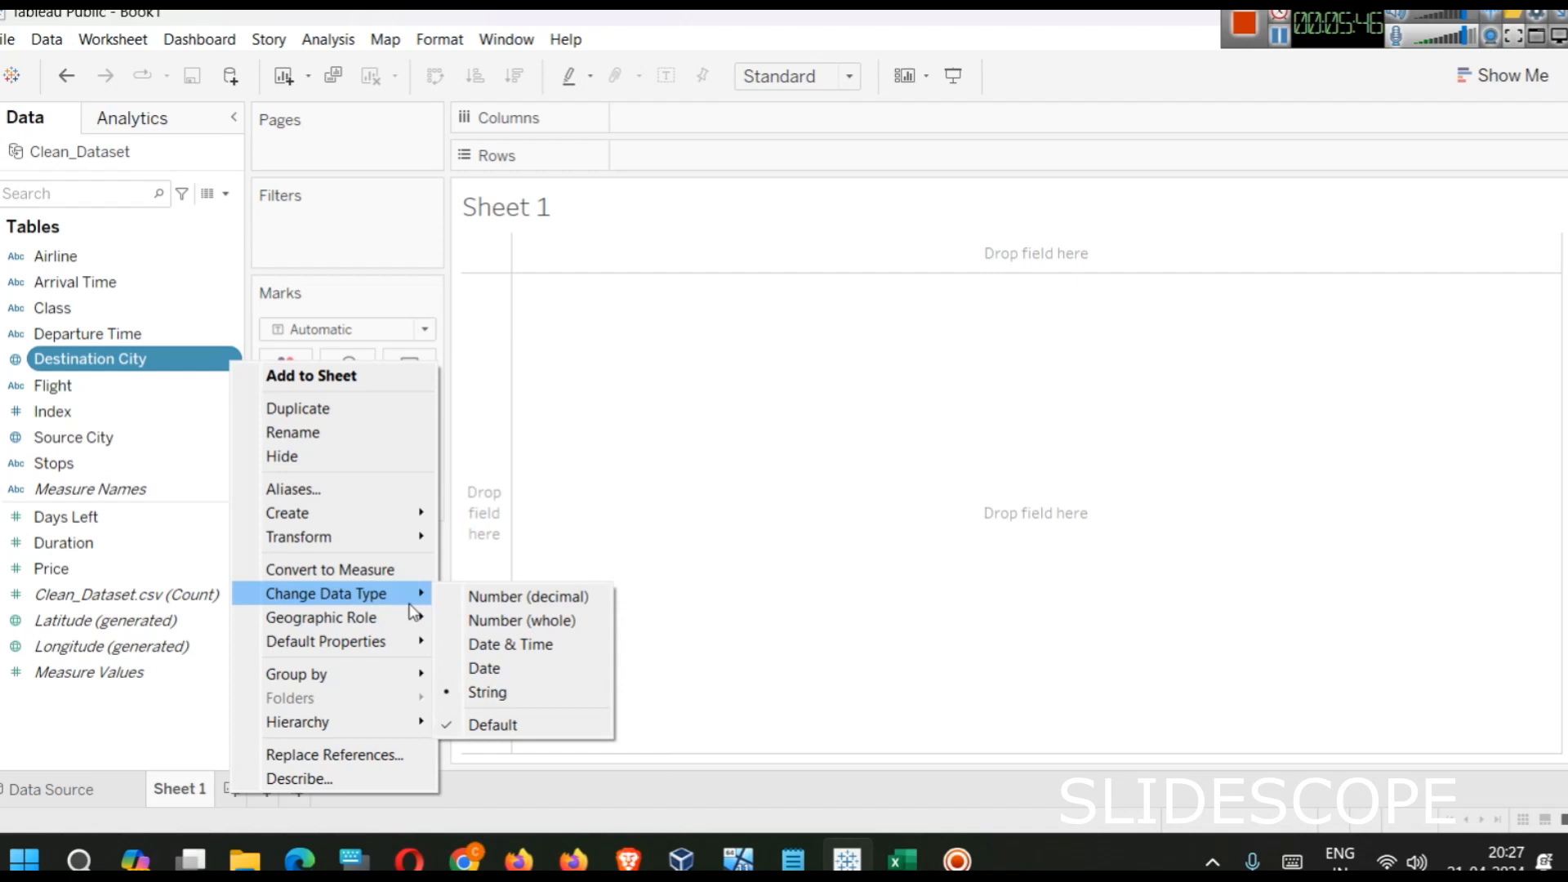
pyautogui.click(799, 519)
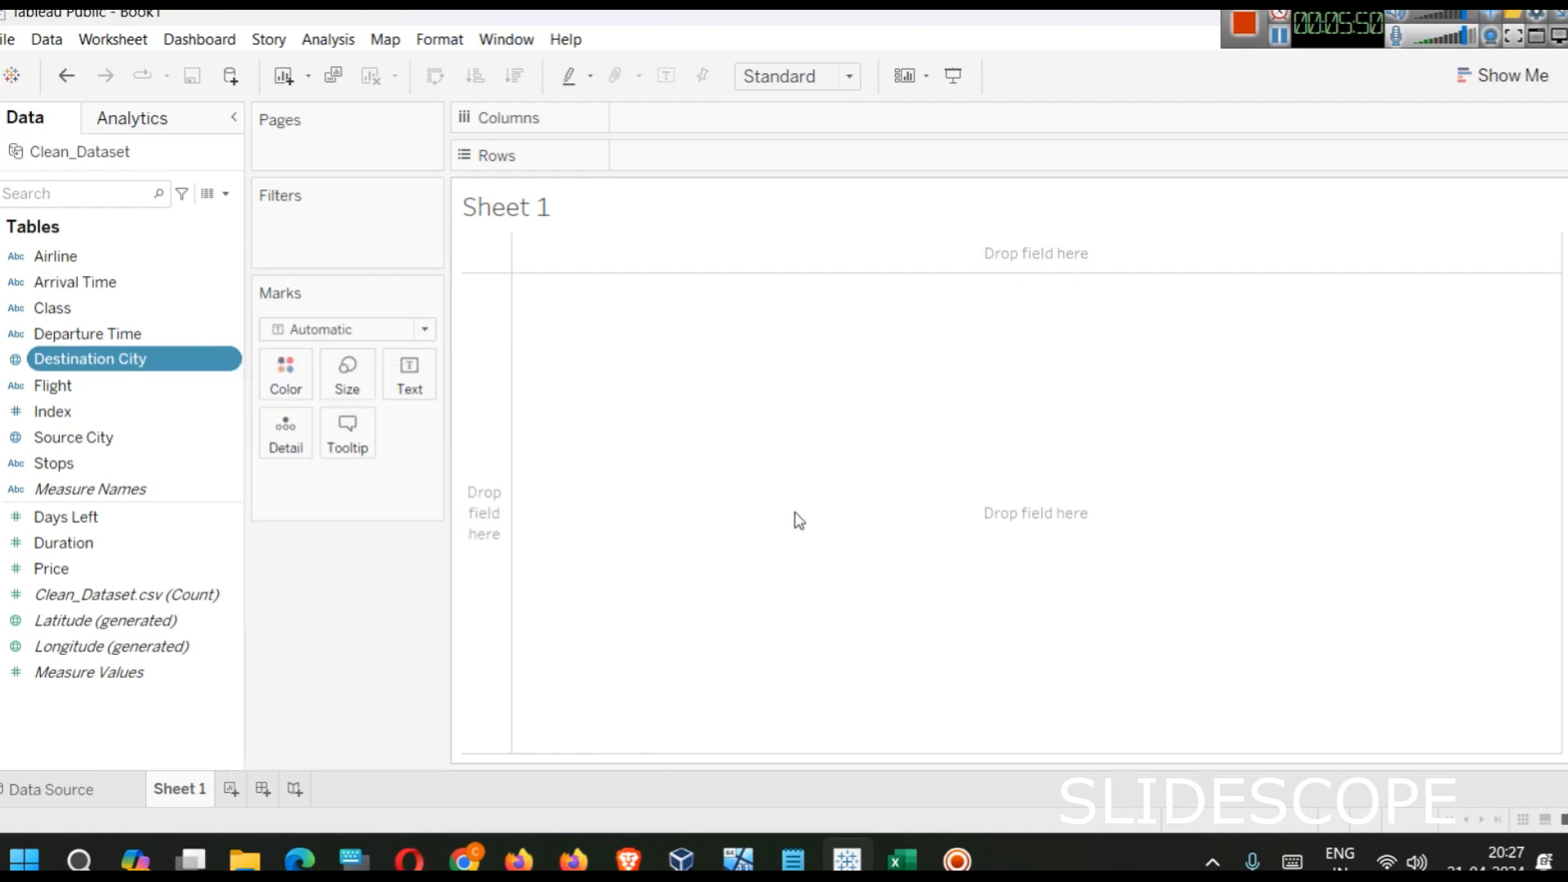
# Step: Switch to the Clean_Dataset workbook in Excel and look at the airline and flight columns, then return to Tableau Public
pyautogui.click(1510, 36)
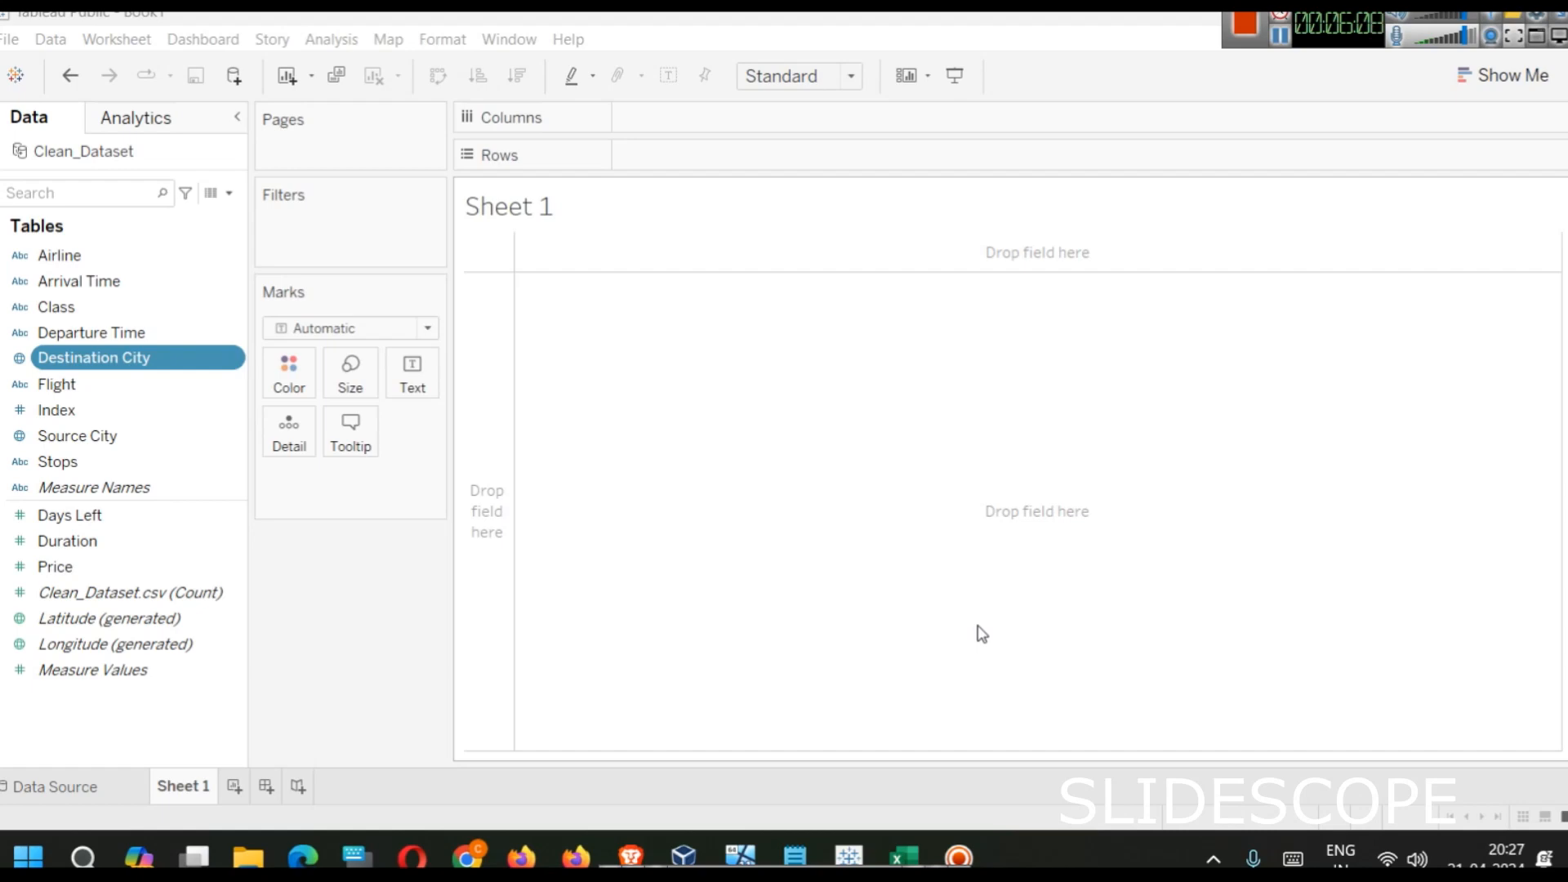
pyautogui.click(909, 849)
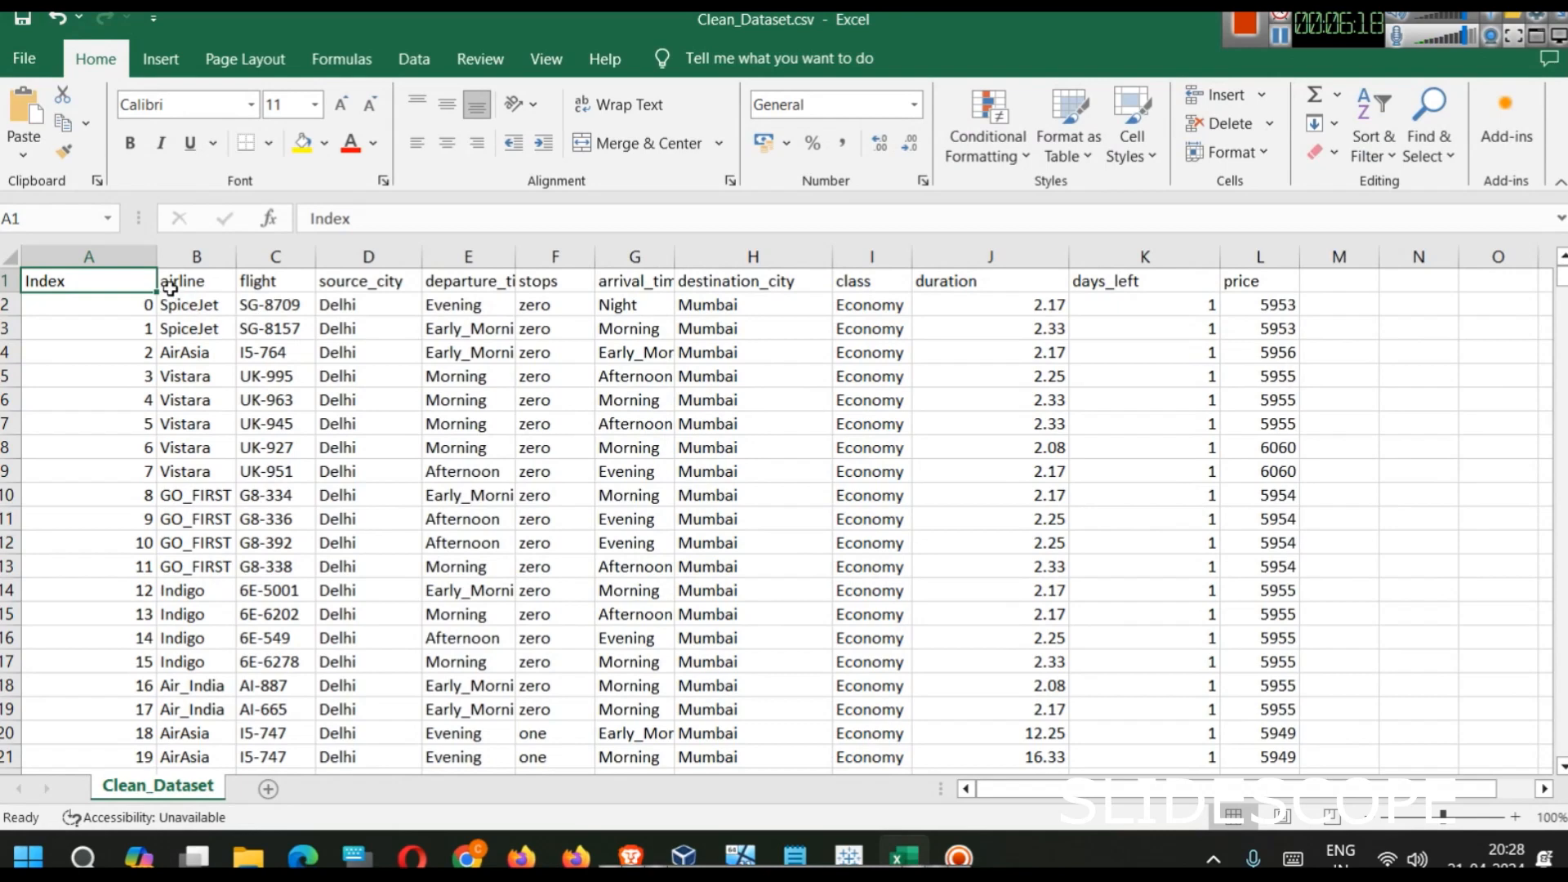
pyautogui.click(194, 256)
pyautogui.click(272, 256)
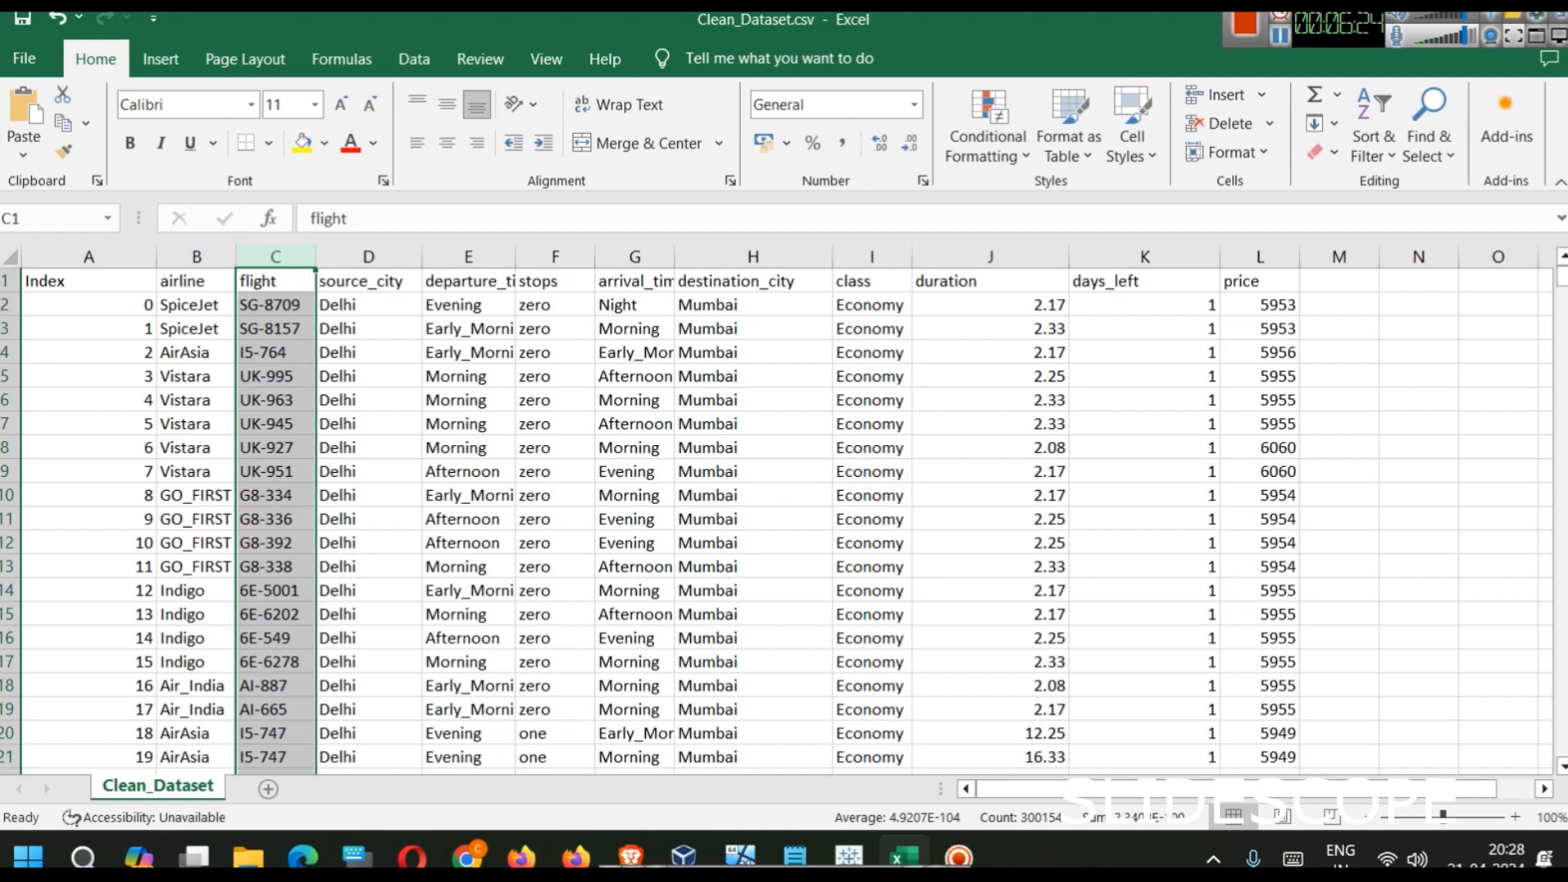
pyautogui.moveTo(1379, 44); pyautogui.dragTo(1138, 26)
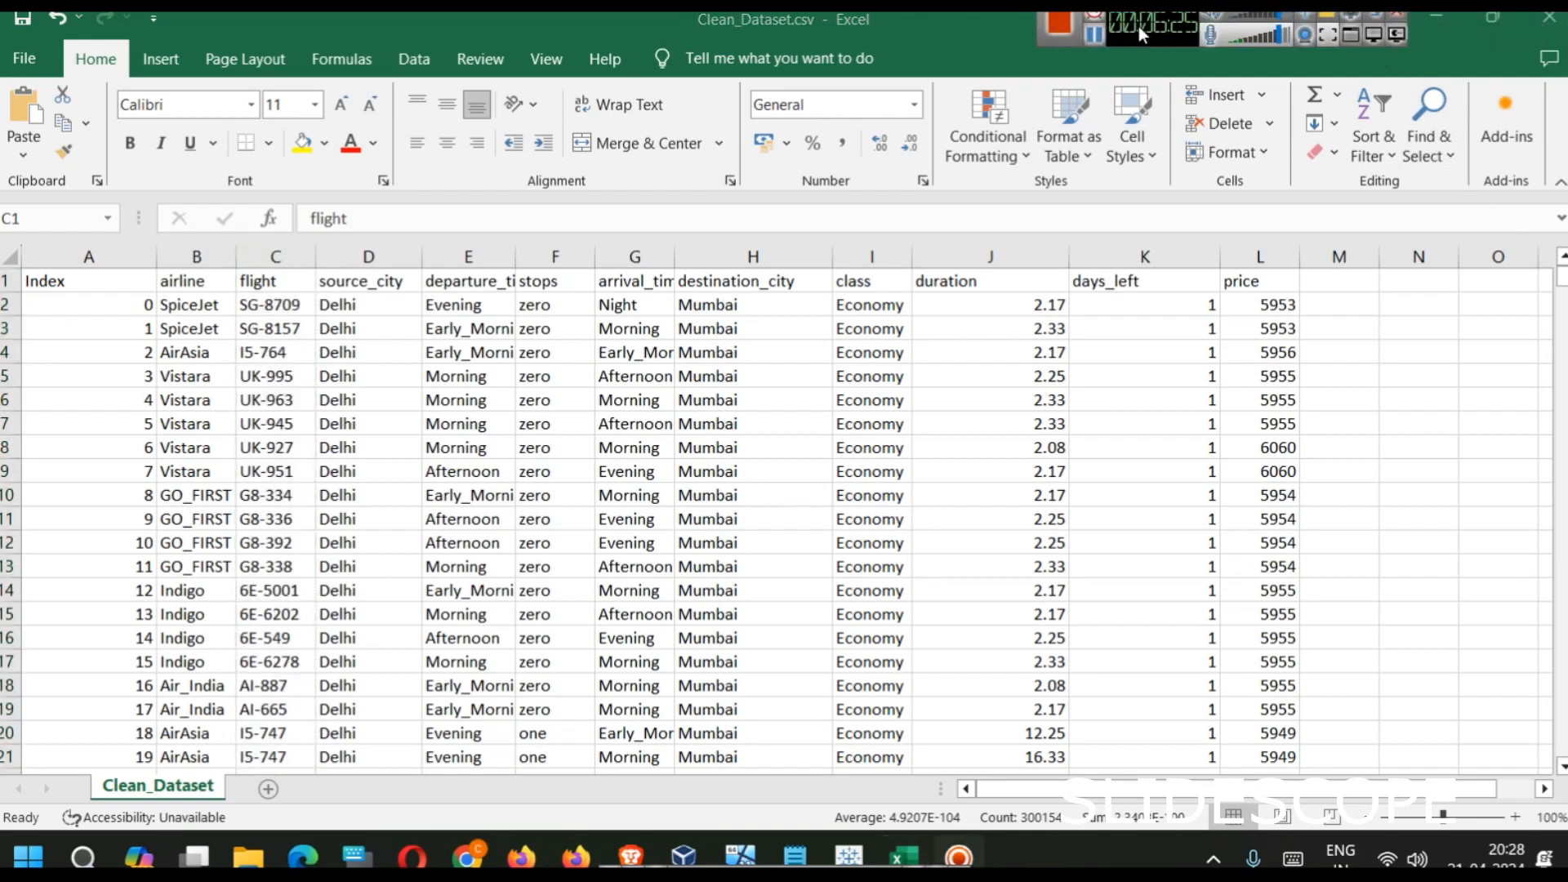
pyautogui.click(1449, 21)
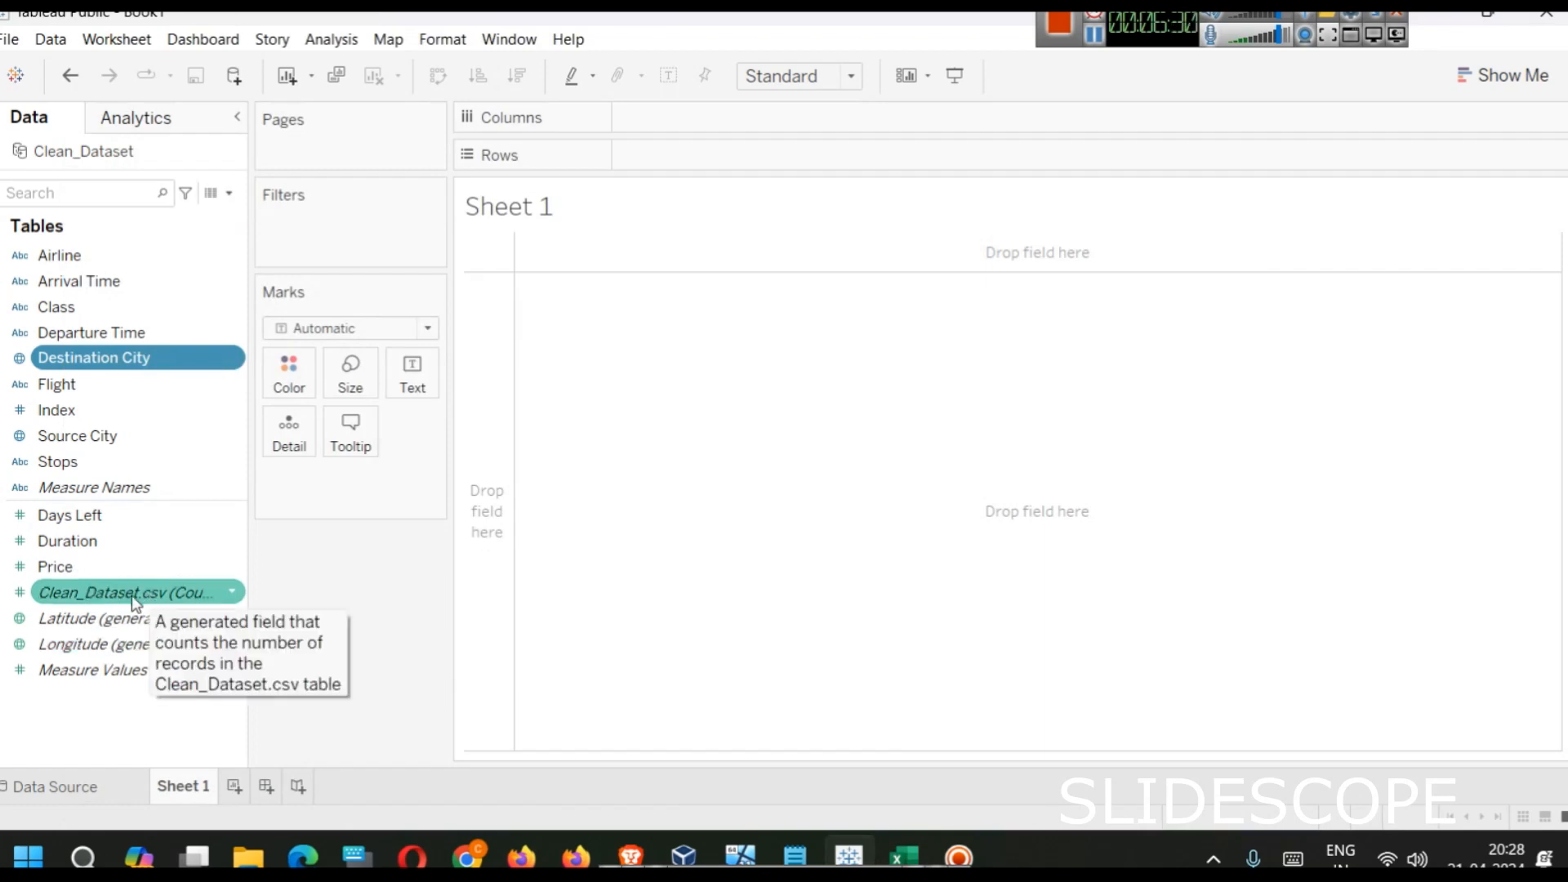
# Step: Widen the Data pane moderately so the full field names, including Clean_Dataset.csv (Count), are readable
pyautogui.moveTo(248, 553); pyautogui.dragTo(478, 547)
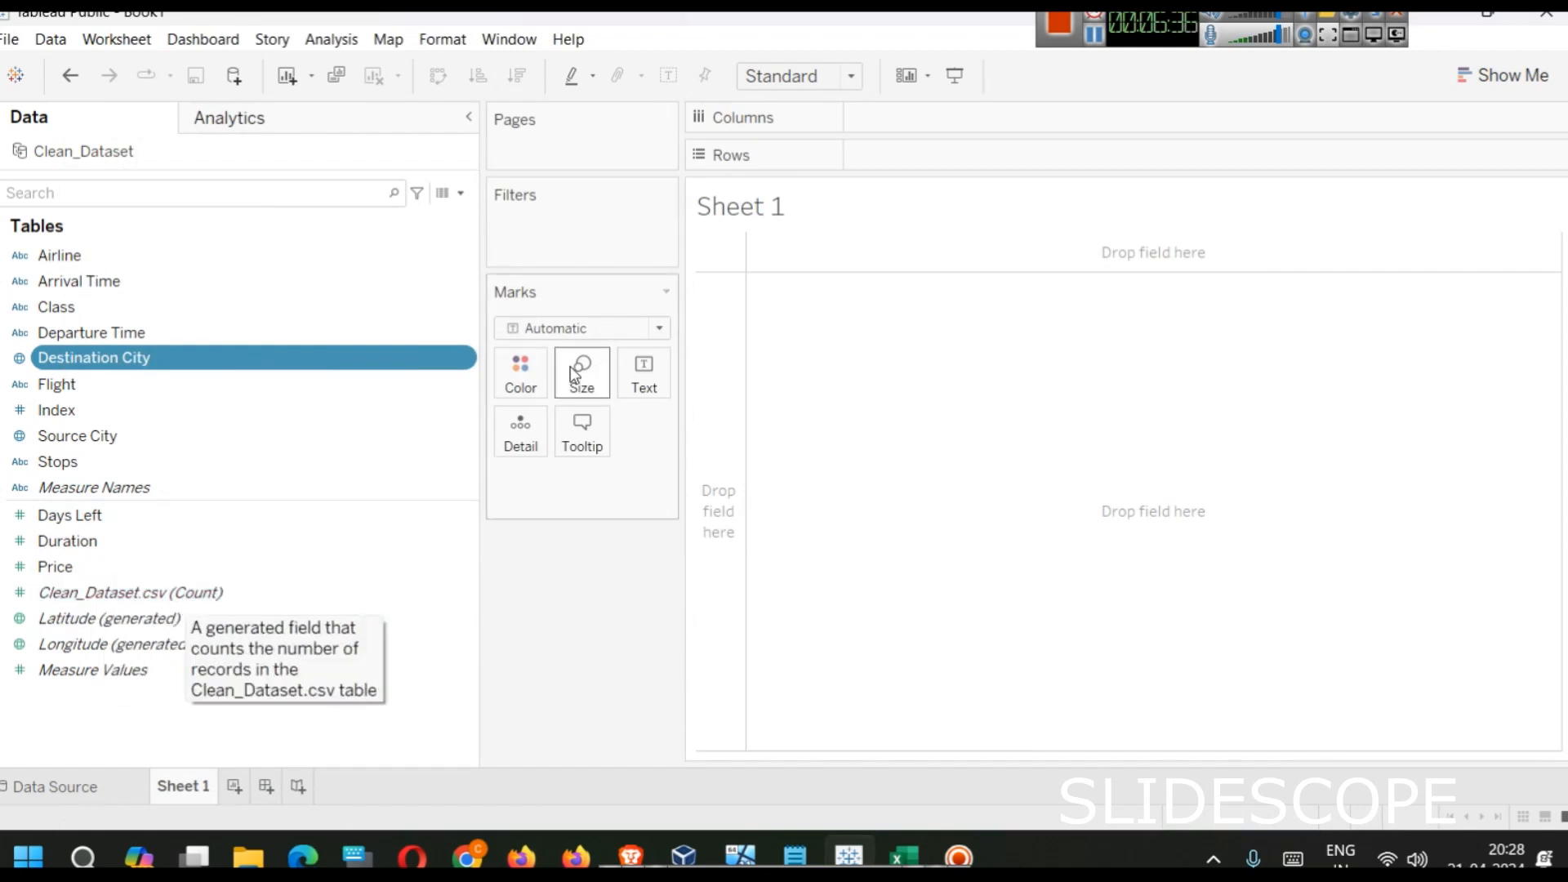
pyautogui.moveTo(481, 363); pyautogui.dragTo(364, 360)
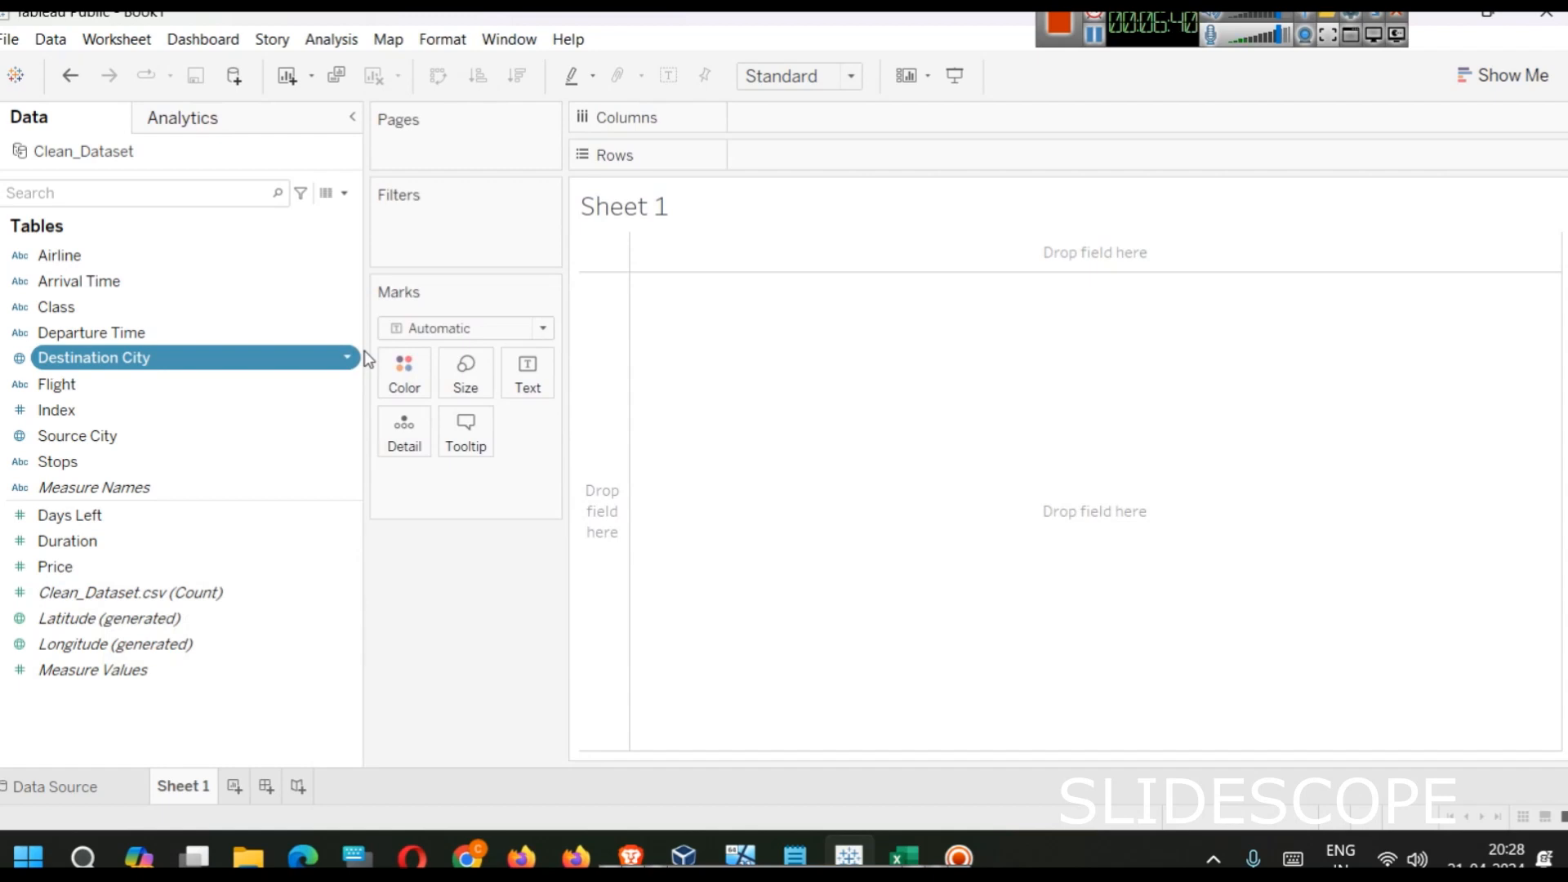
pyautogui.moveTo(363, 352); pyautogui.dragTo(338, 339)
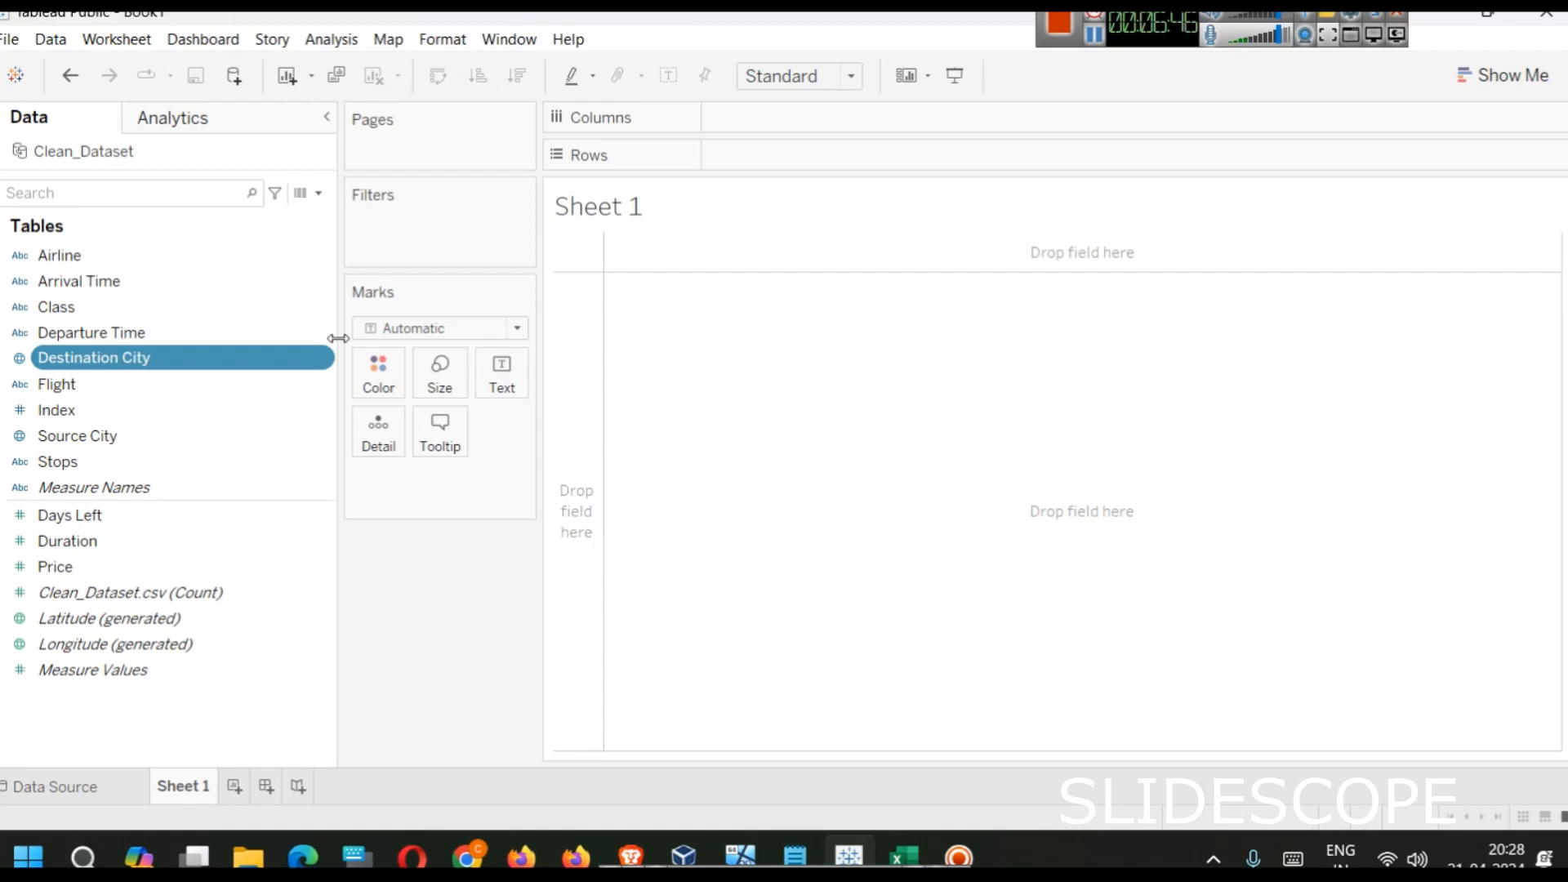
# Step: Rename the Sheet 1 worksheet as "Most Visited Destination"
pyautogui.rightClick(182, 787)
pyautogui.click(302, 545)
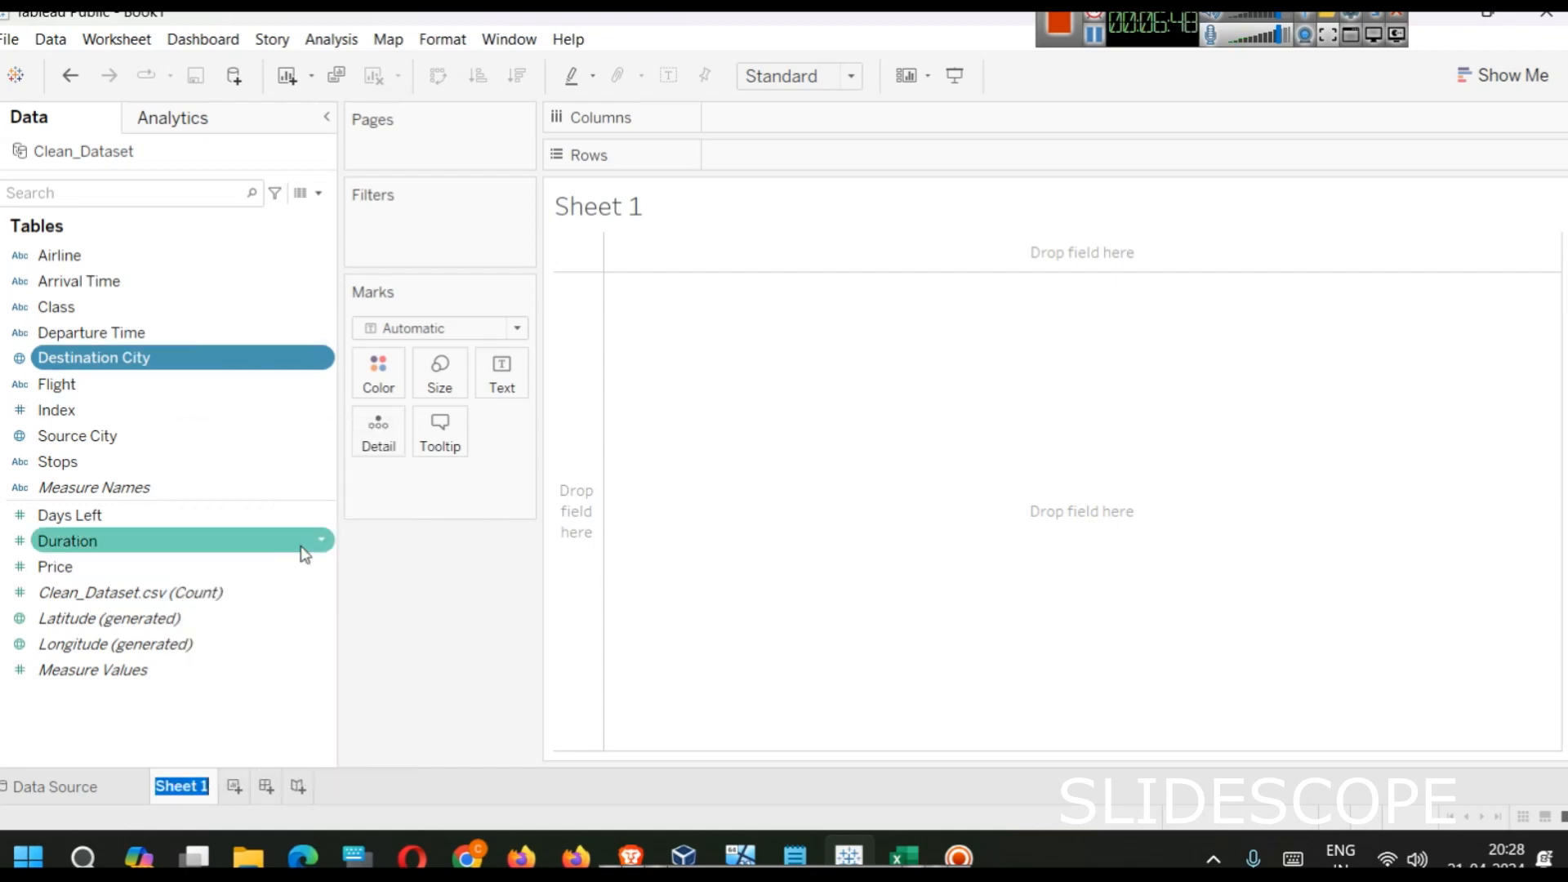
pyautogui.write('Most')
pyautogui.write('Visited De')
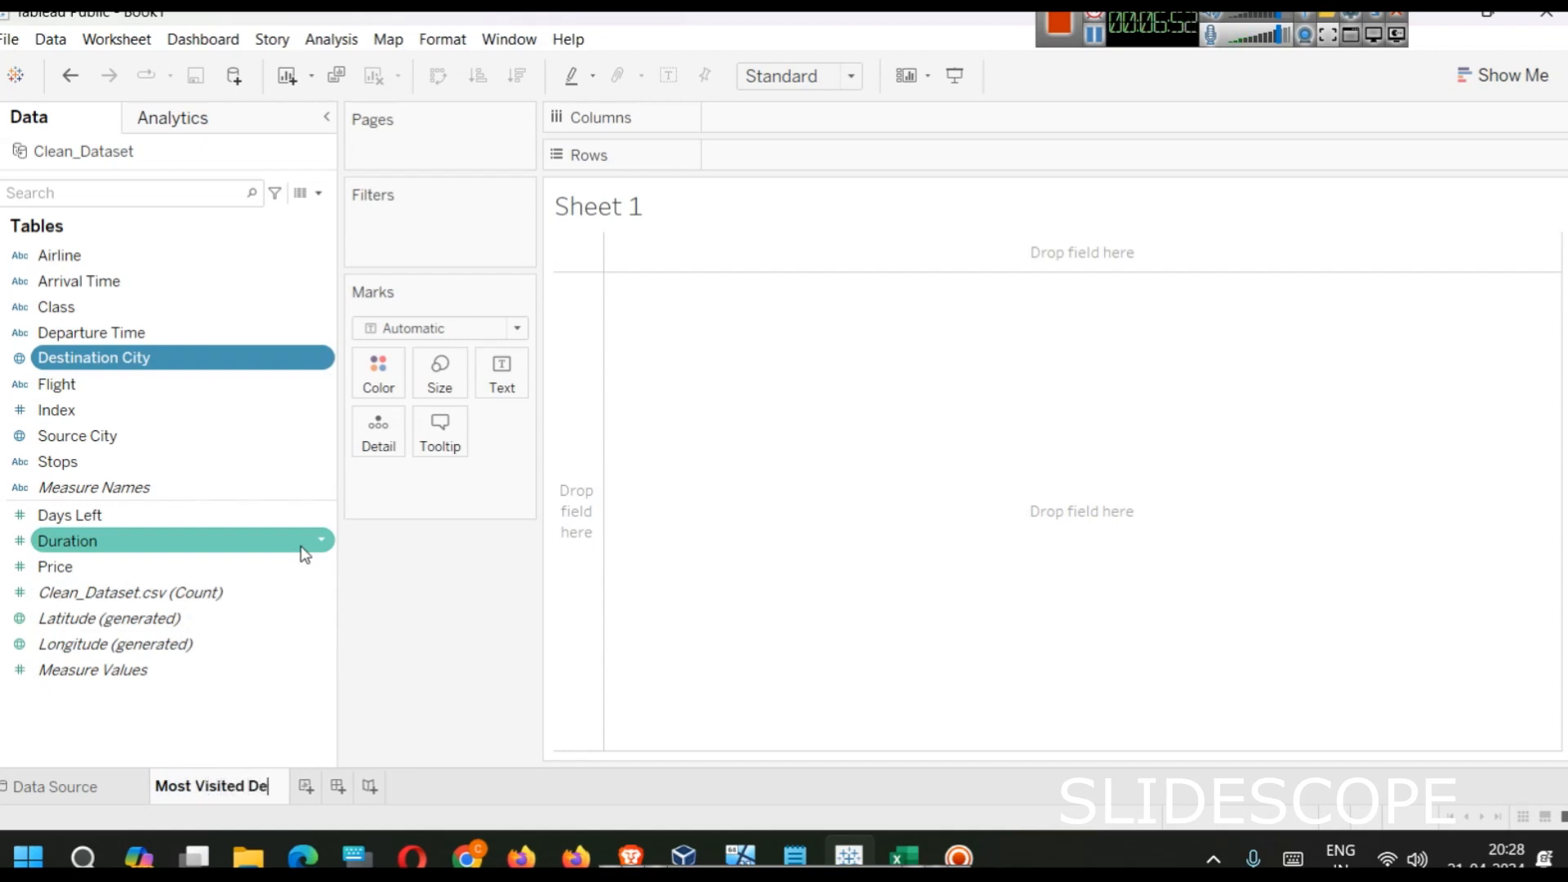
pyautogui.write('stination')
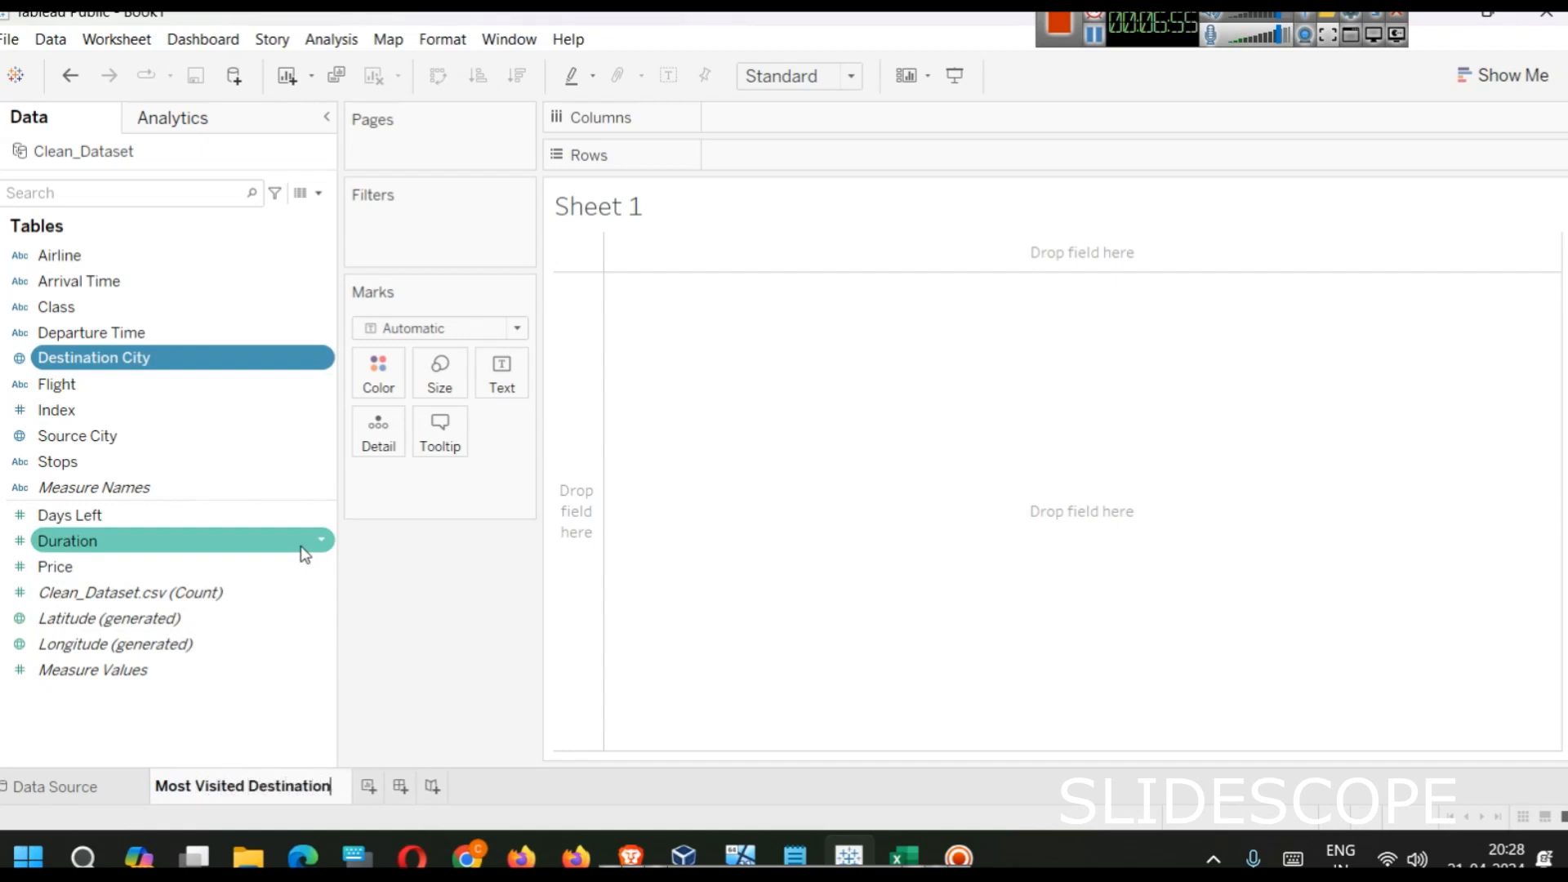
pyautogui.press('Return')
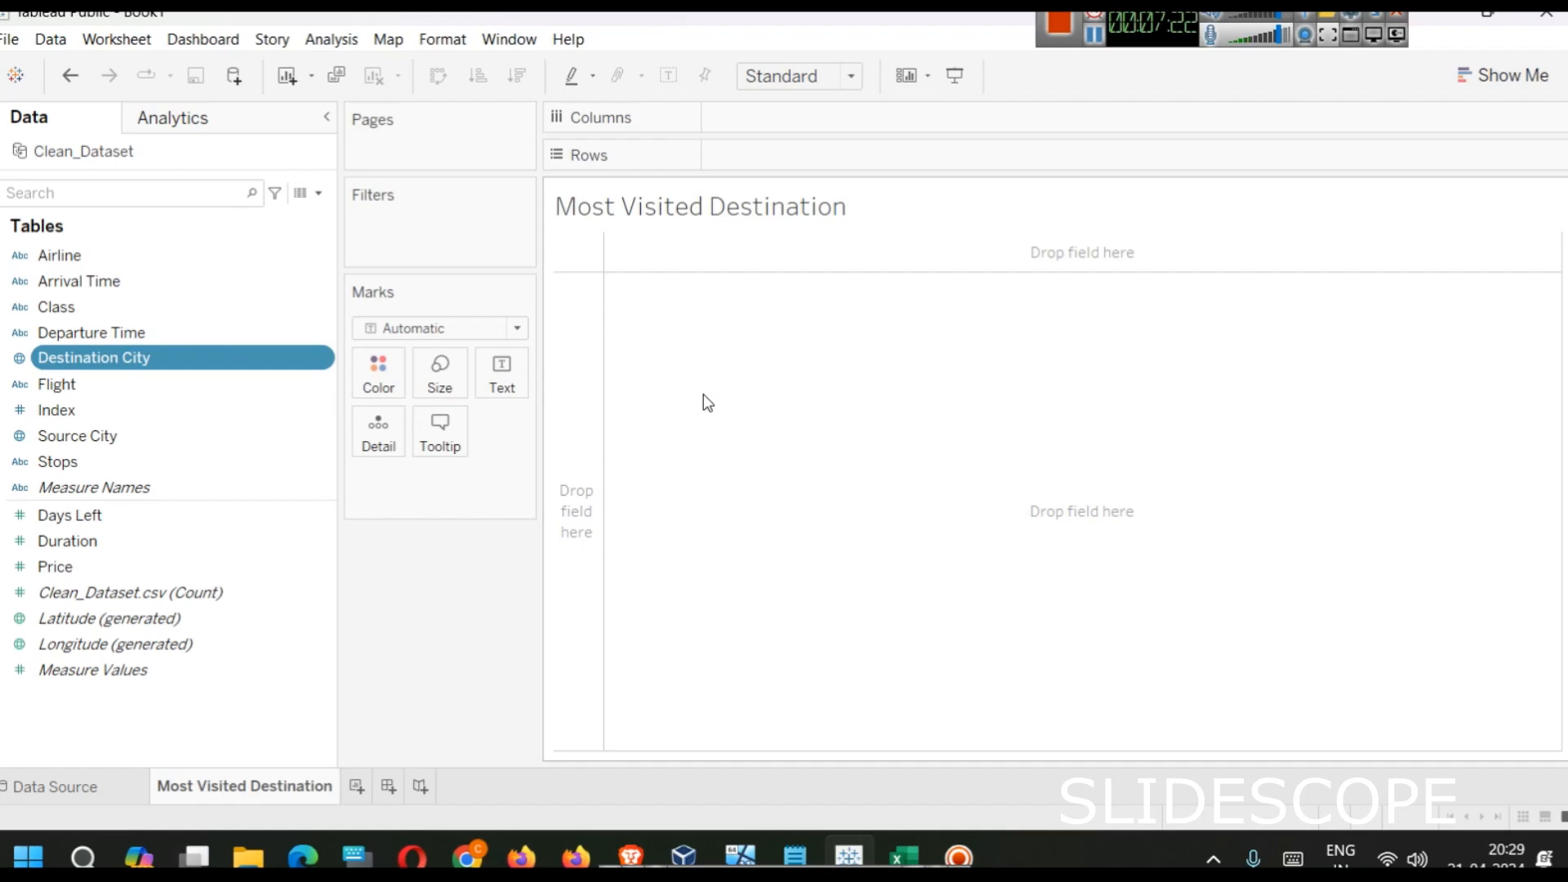
# Step: Switch to the Clean_Dataset workbook in Excel and examine the source_city, class and destination_city columns
pyautogui.click(904, 853)
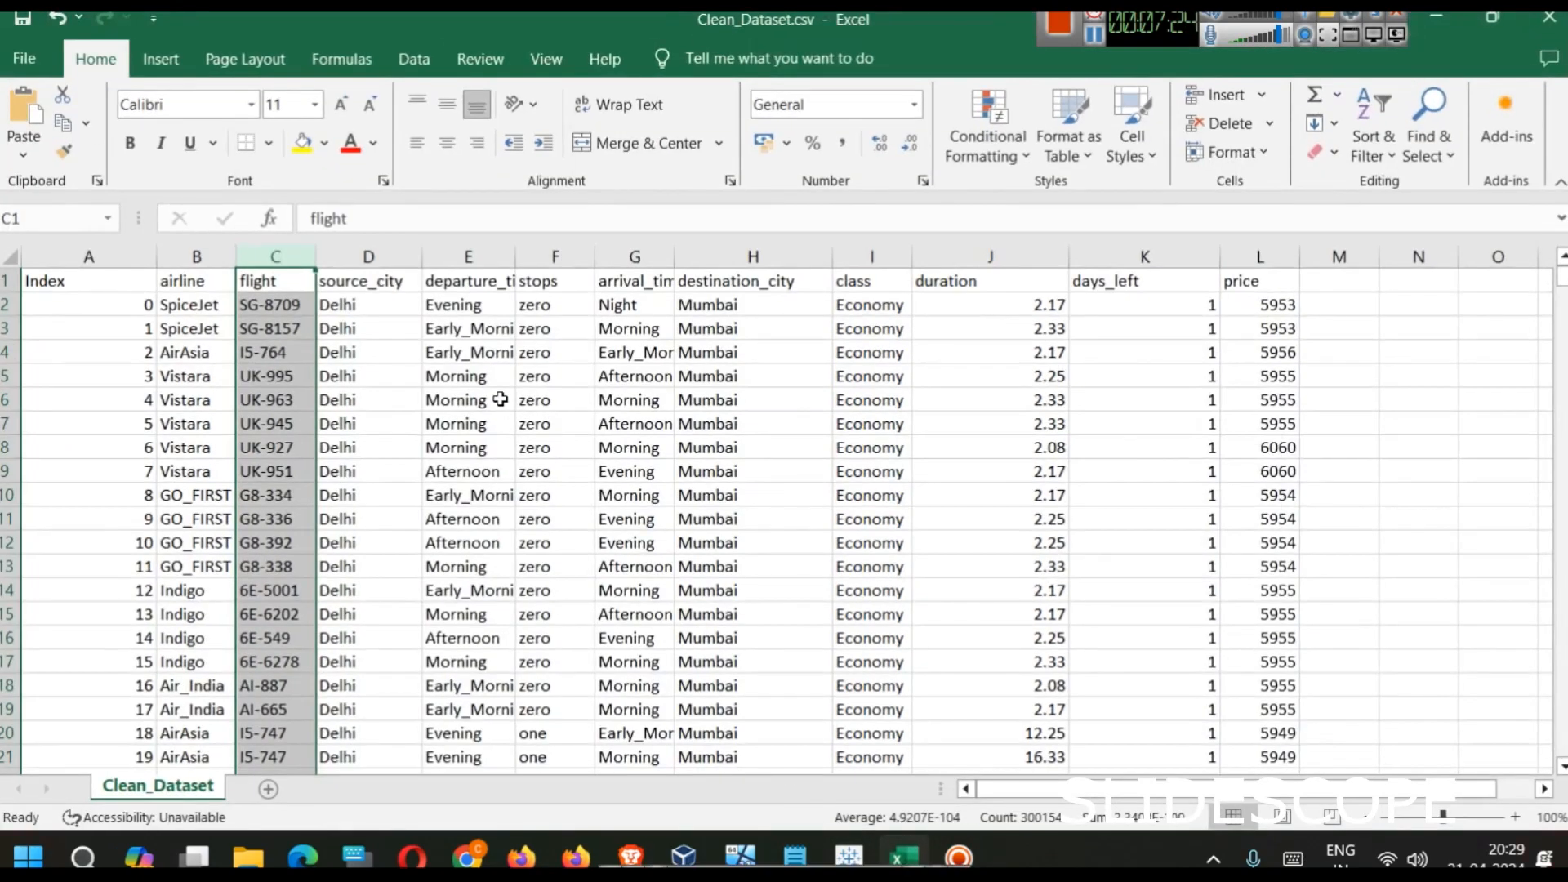
pyautogui.click(363, 258)
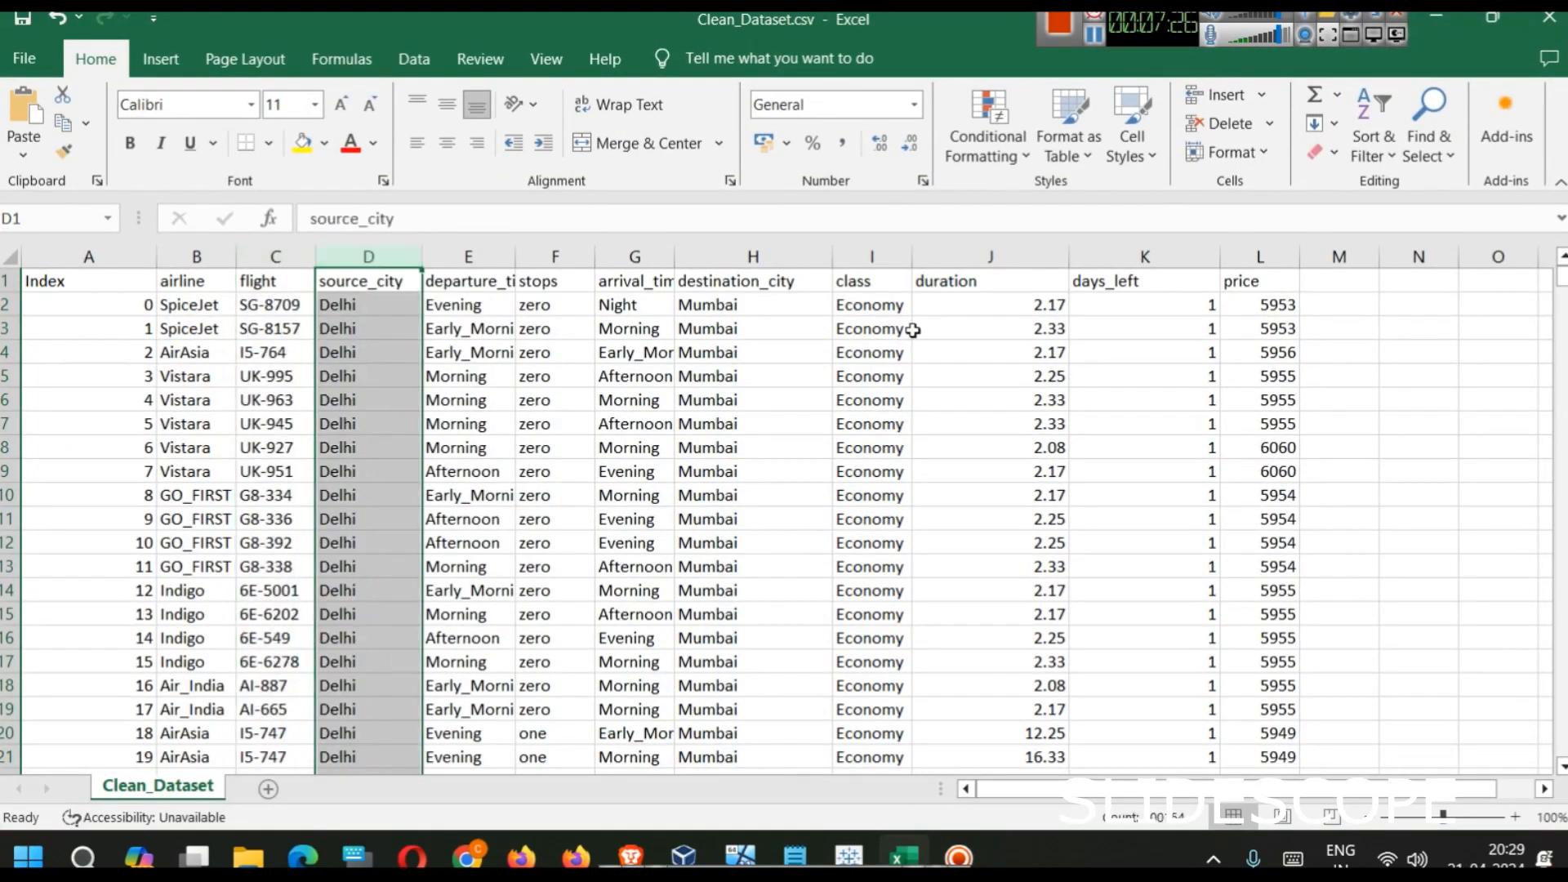
pyautogui.click(864, 255)
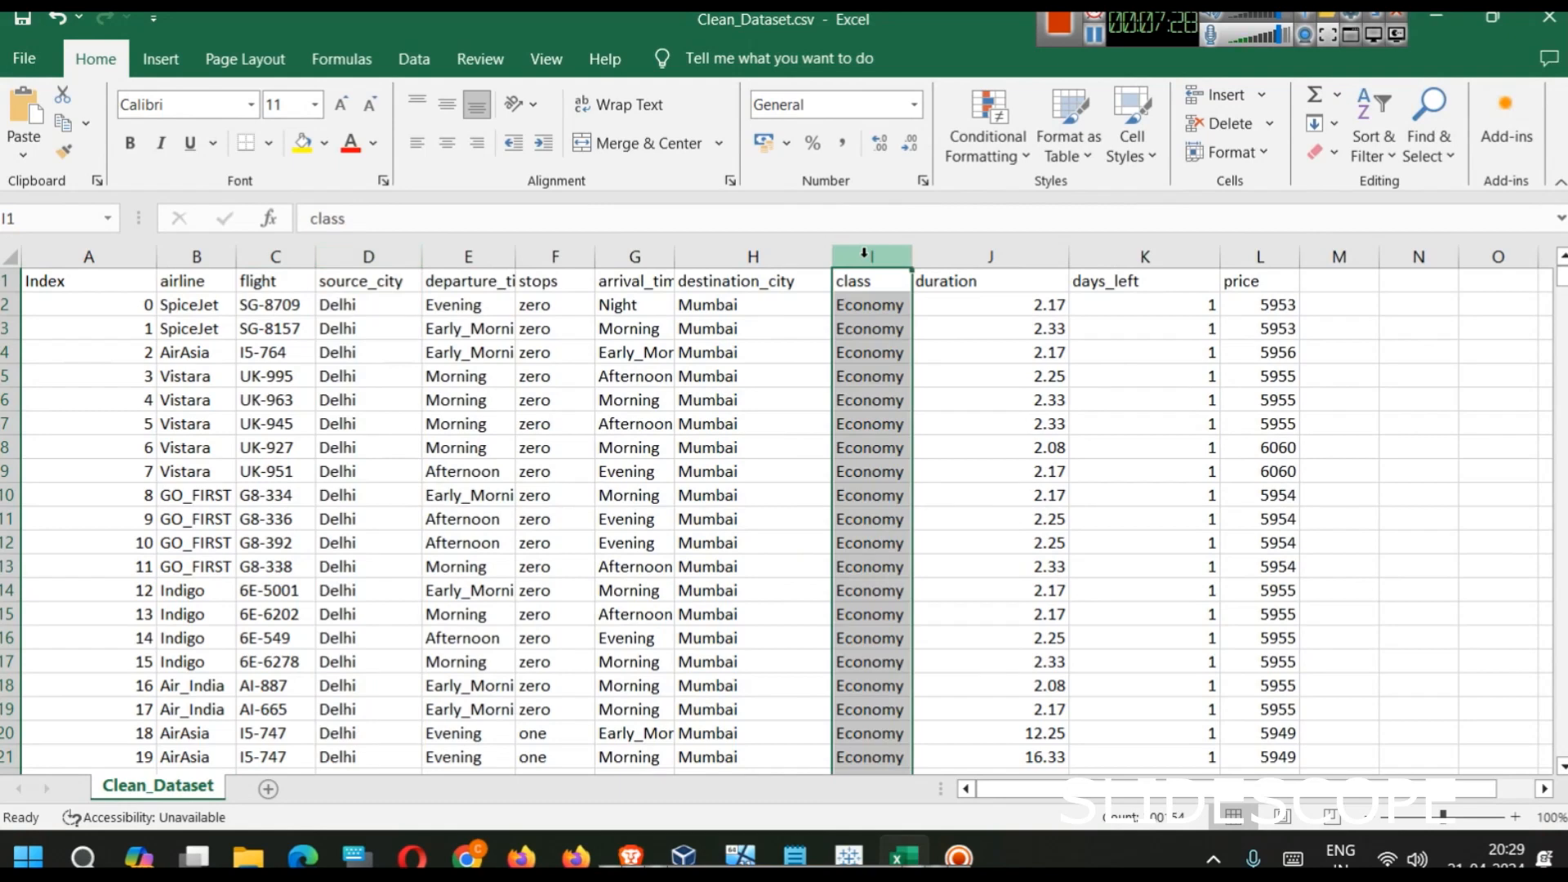
pyautogui.click(345, 247)
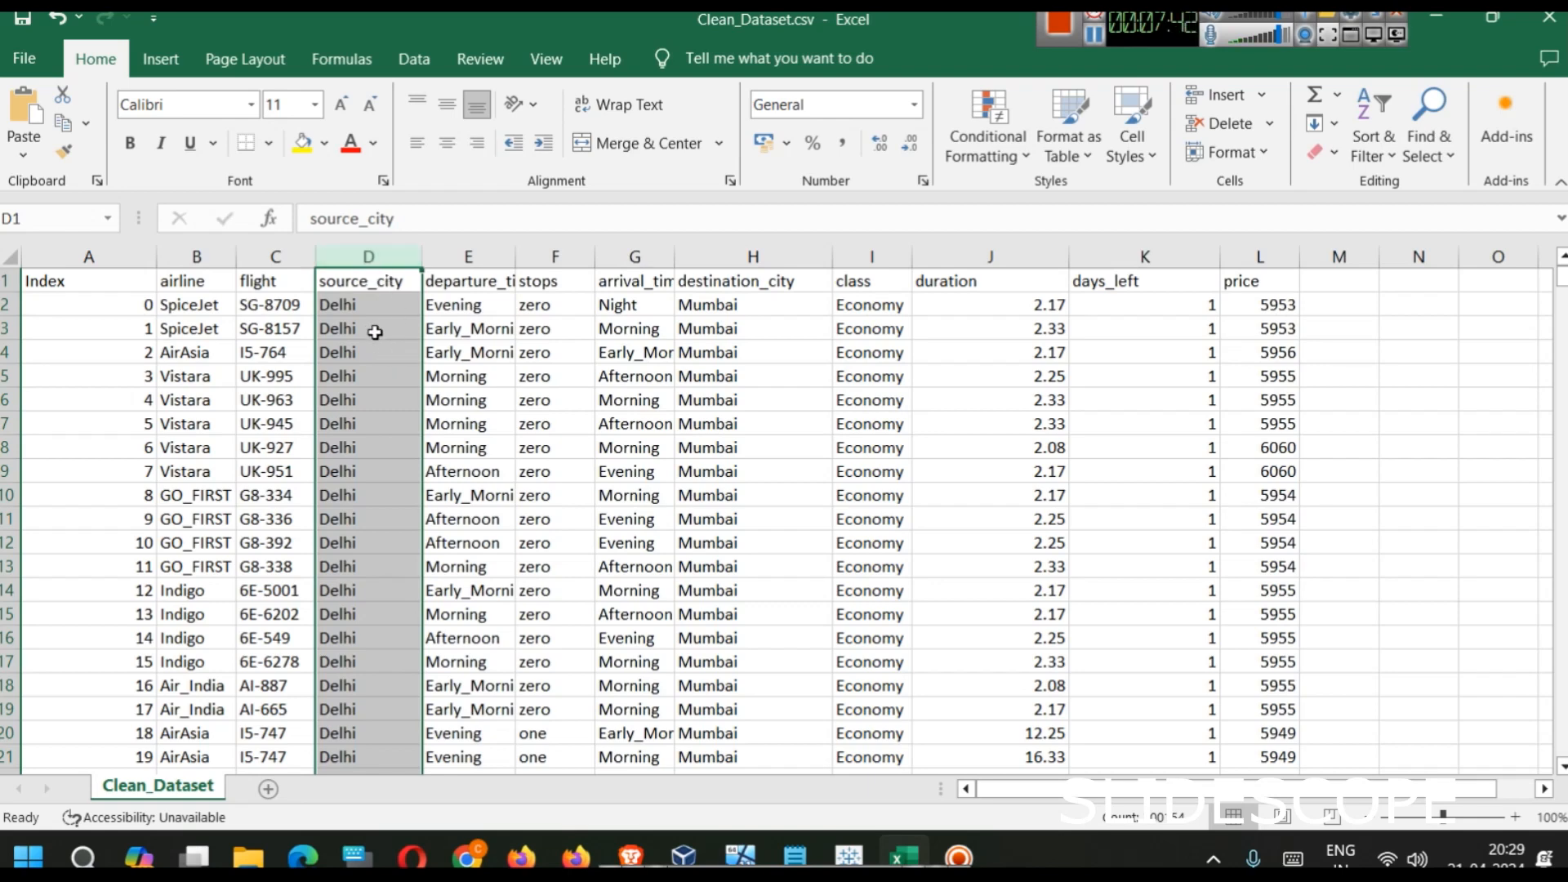
pyautogui.click(753, 255)
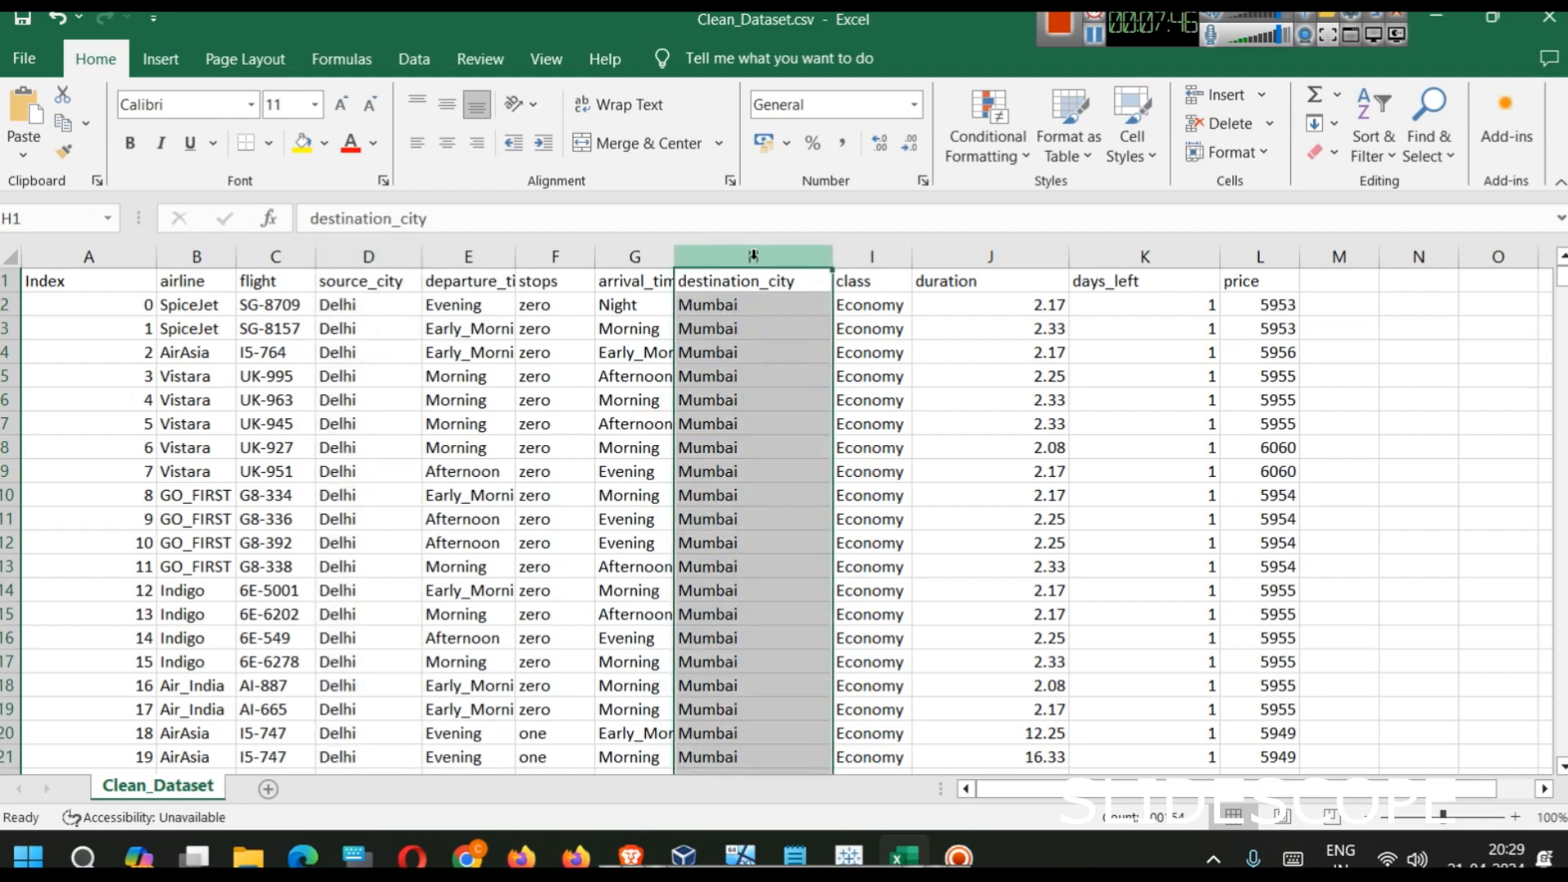
pyautogui.click(755, 301)
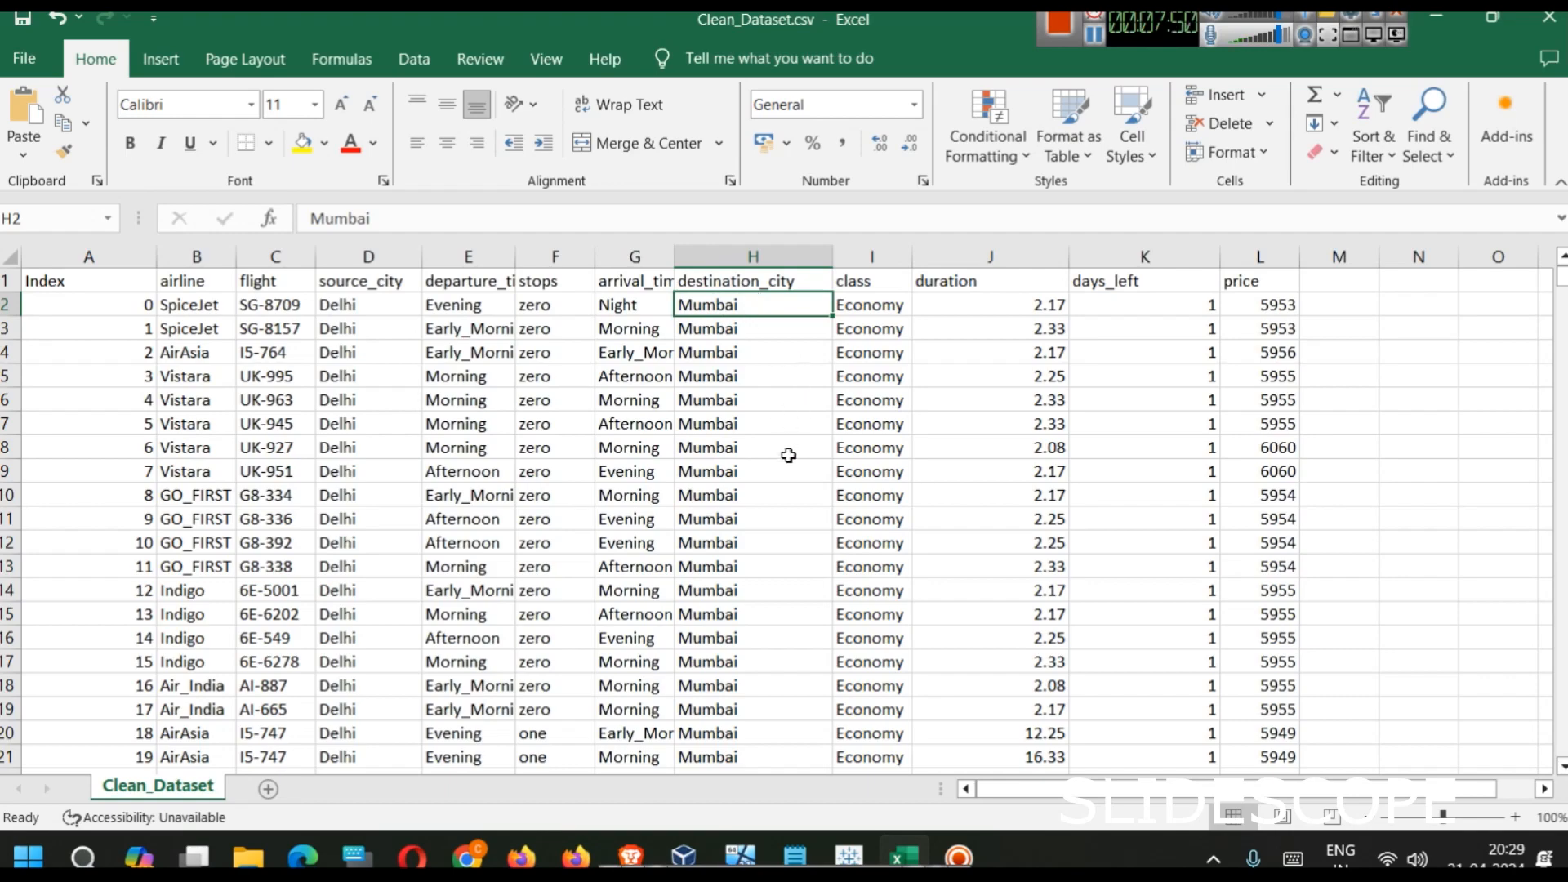
# Step: Look through the destination city values further down the dataset's rows
pyautogui.scroll(-9, 788, 456)
pyautogui.scroll(-20, 788, 455)
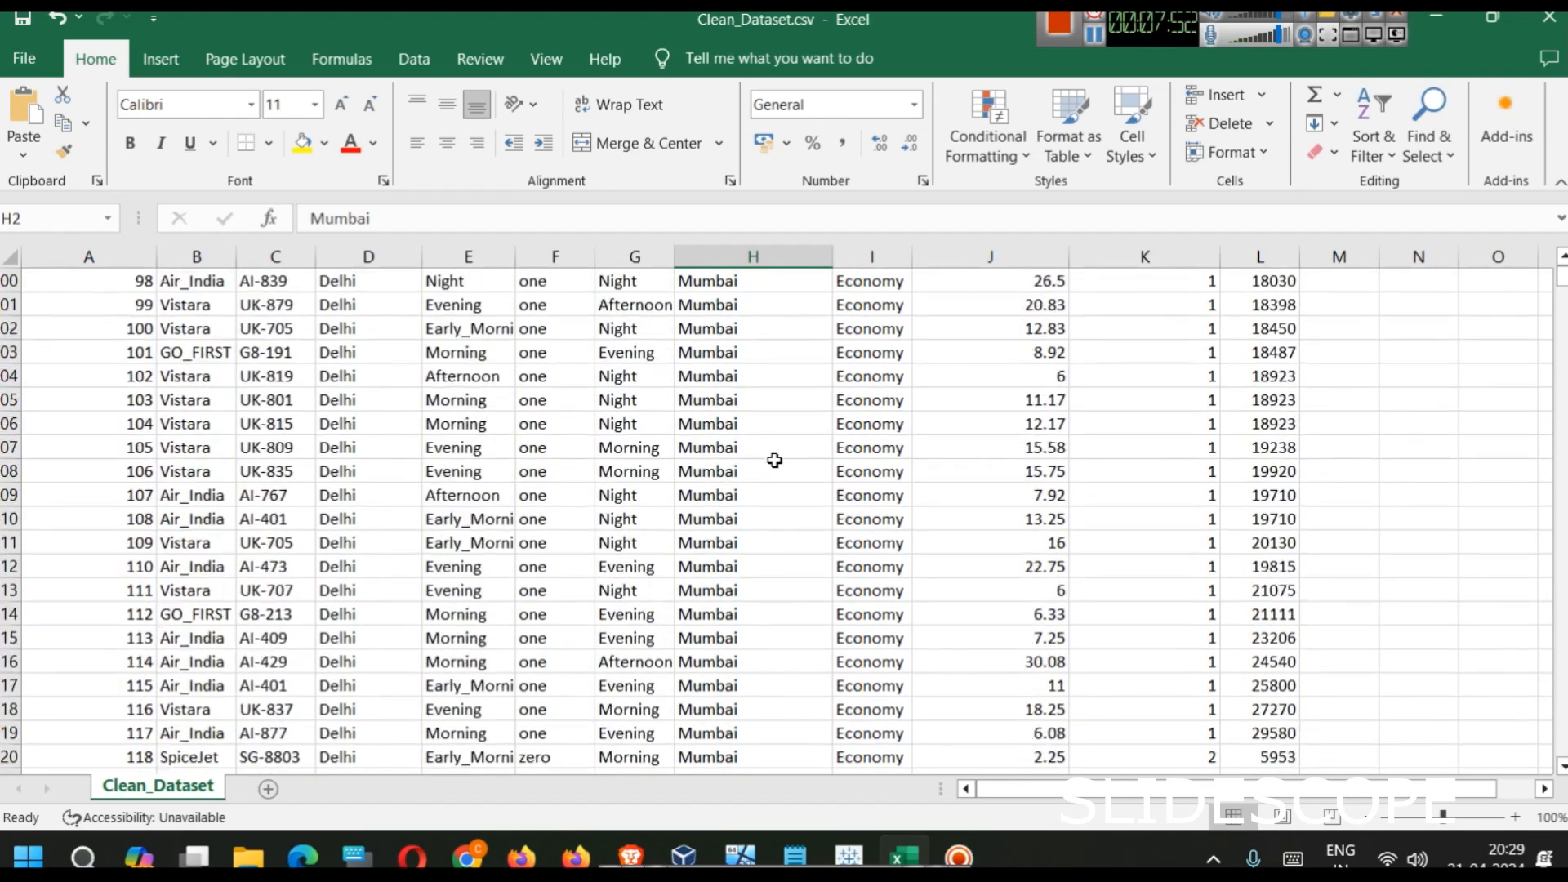
pyautogui.moveTo(1563, 284); pyautogui.dragTo(1563, 490)
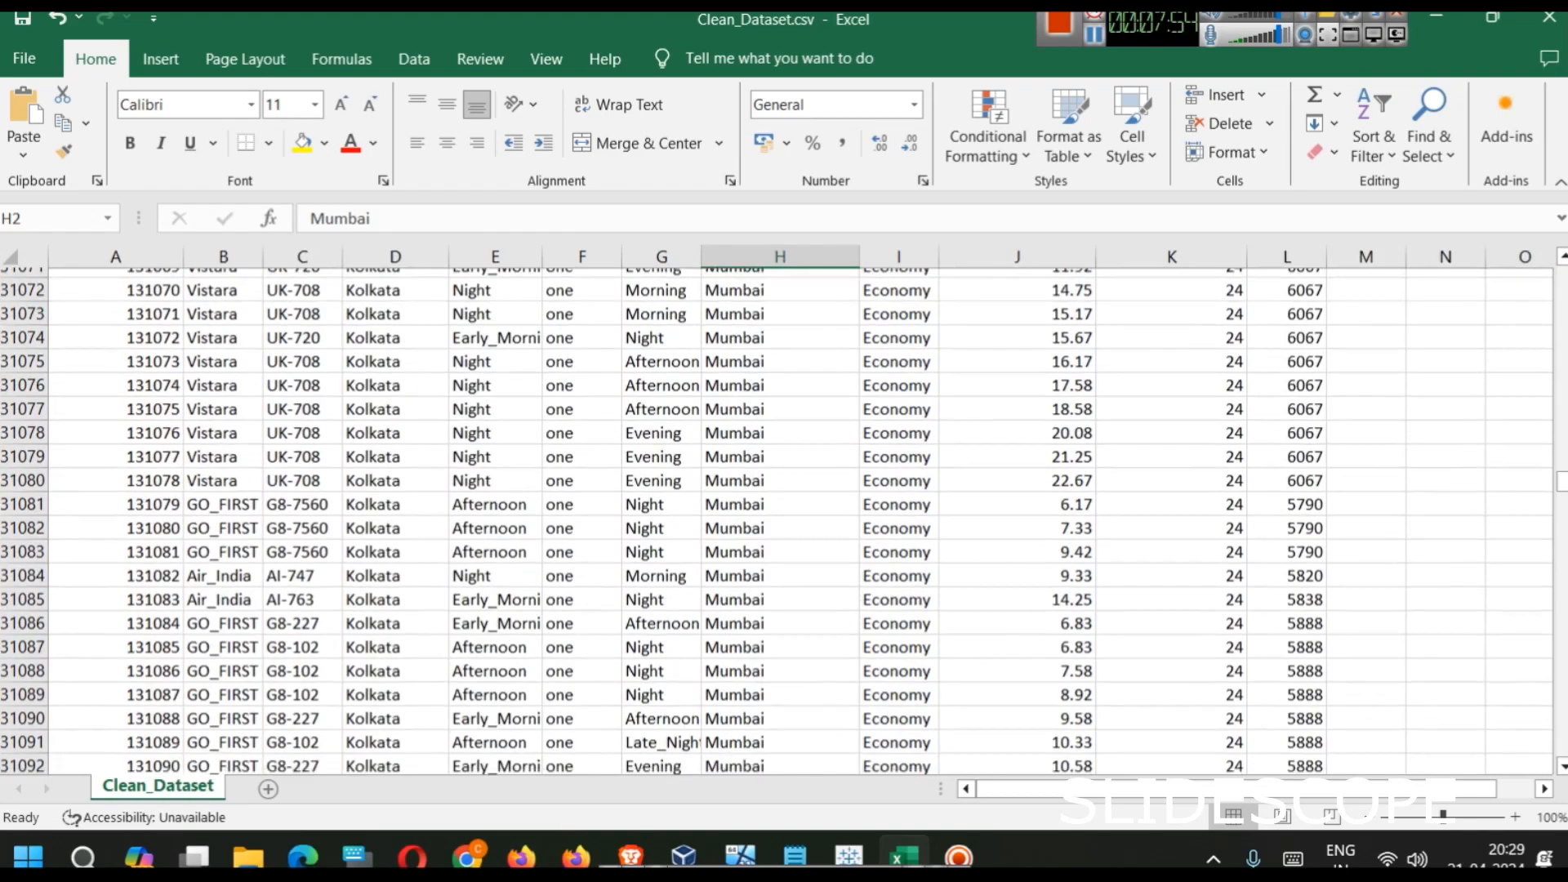
pyautogui.scroll(-11, 838, 519)
pyautogui.scroll(-18, 838, 519)
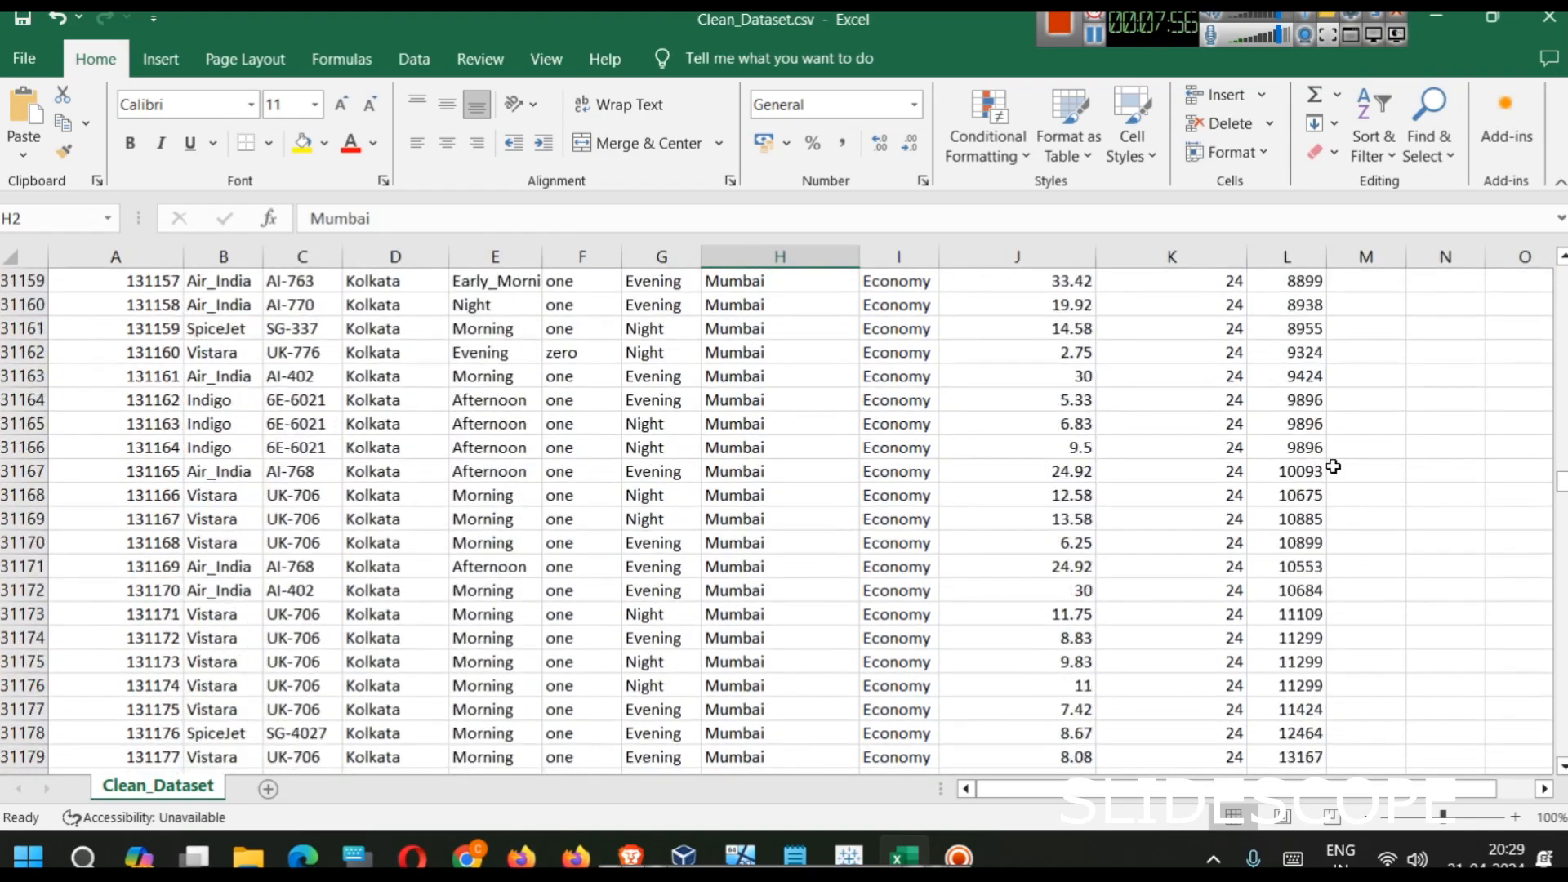
pyautogui.moveTo(1562, 482); pyautogui.dragTo(1561, 686)
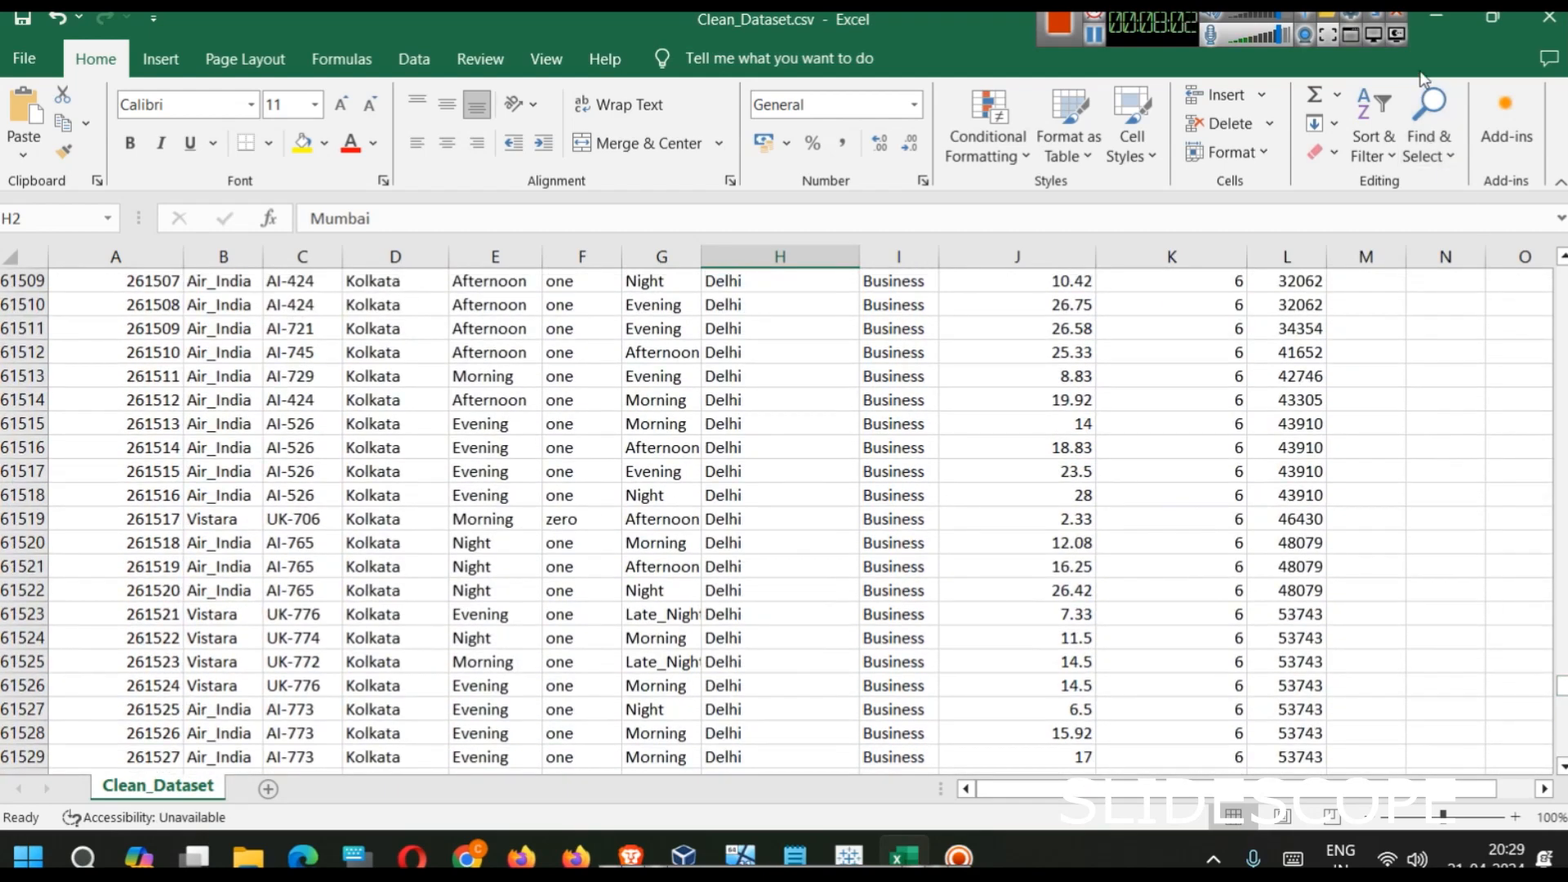
# Step: Switch back to Tableau Public, place Destination City on Columns and widen the city columns until the full names fit
pyautogui.hotkey('alt', 'Tab')
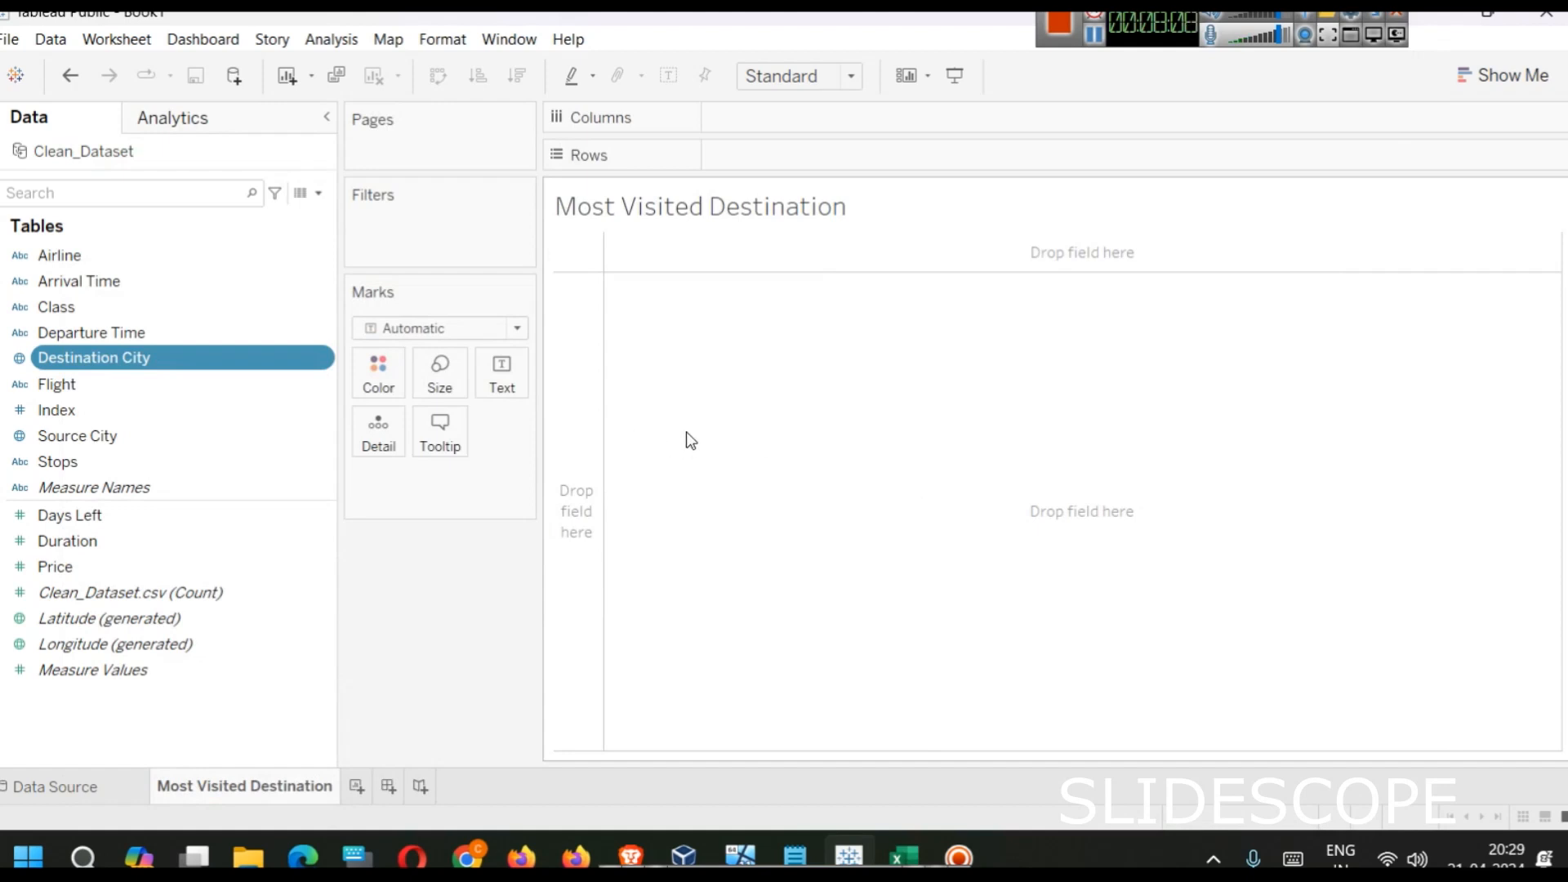
pyautogui.moveTo(175, 360); pyautogui.dragTo(886, 123)
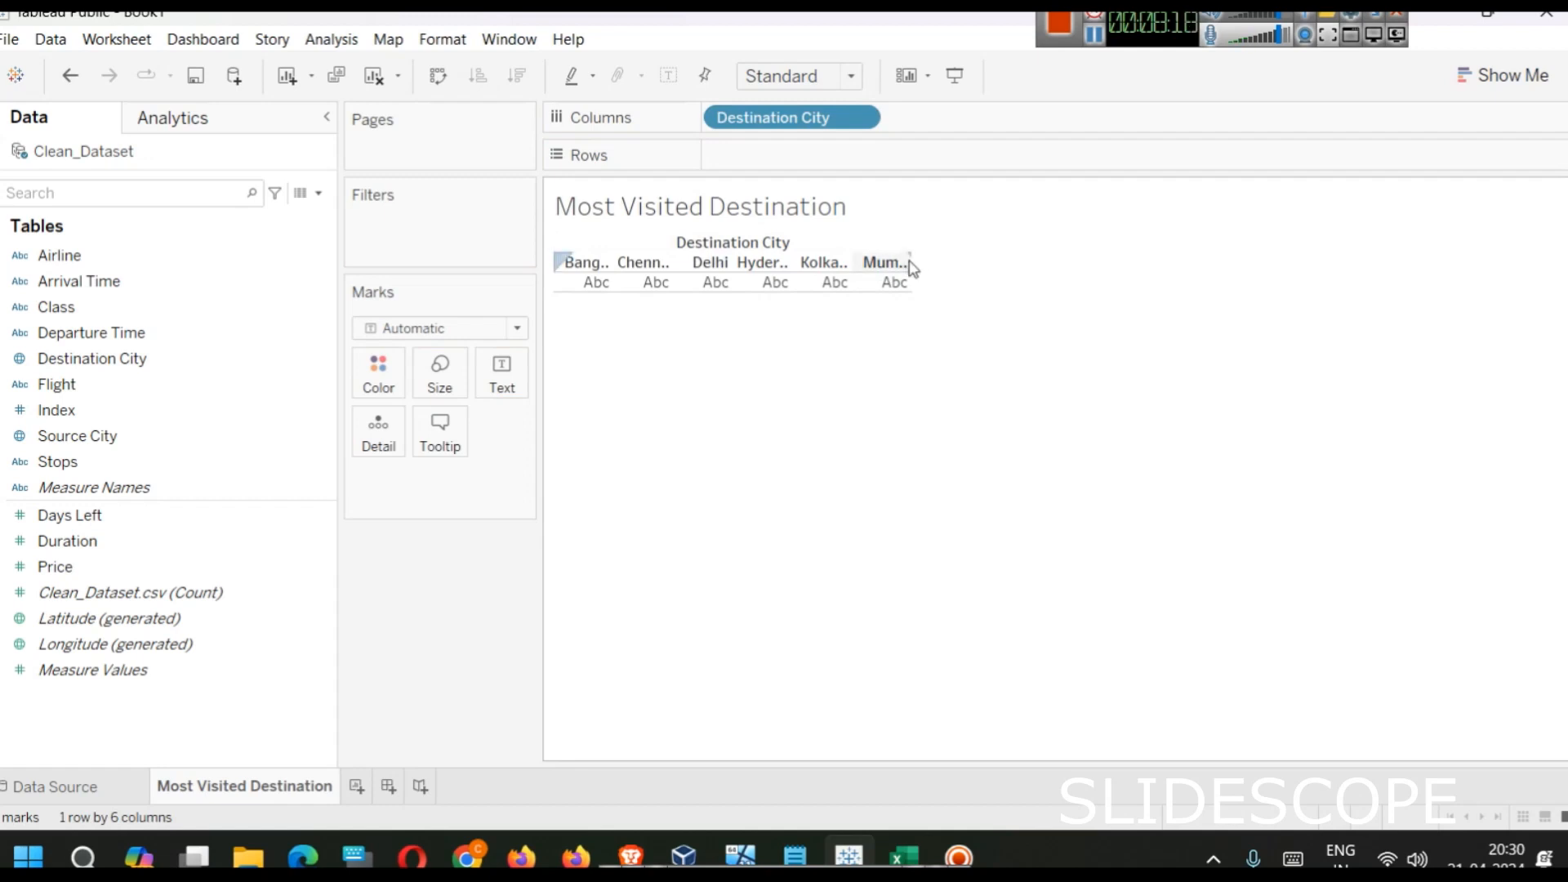
pyautogui.moveTo(912, 265); pyautogui.dragTo(1029, 266)
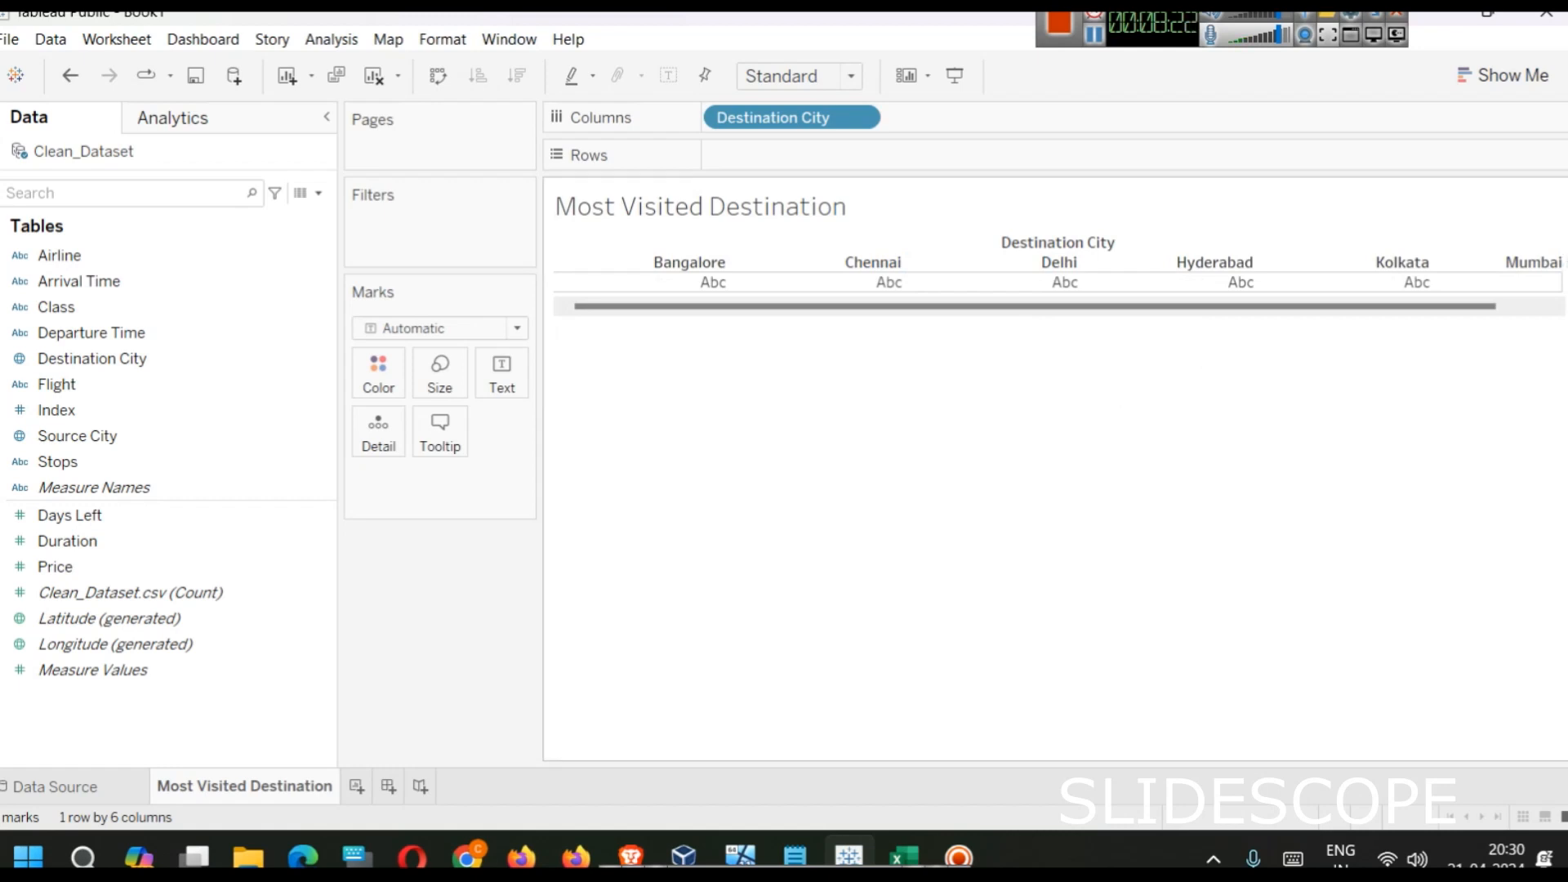
pyautogui.hotkey('ctrl', 'z')
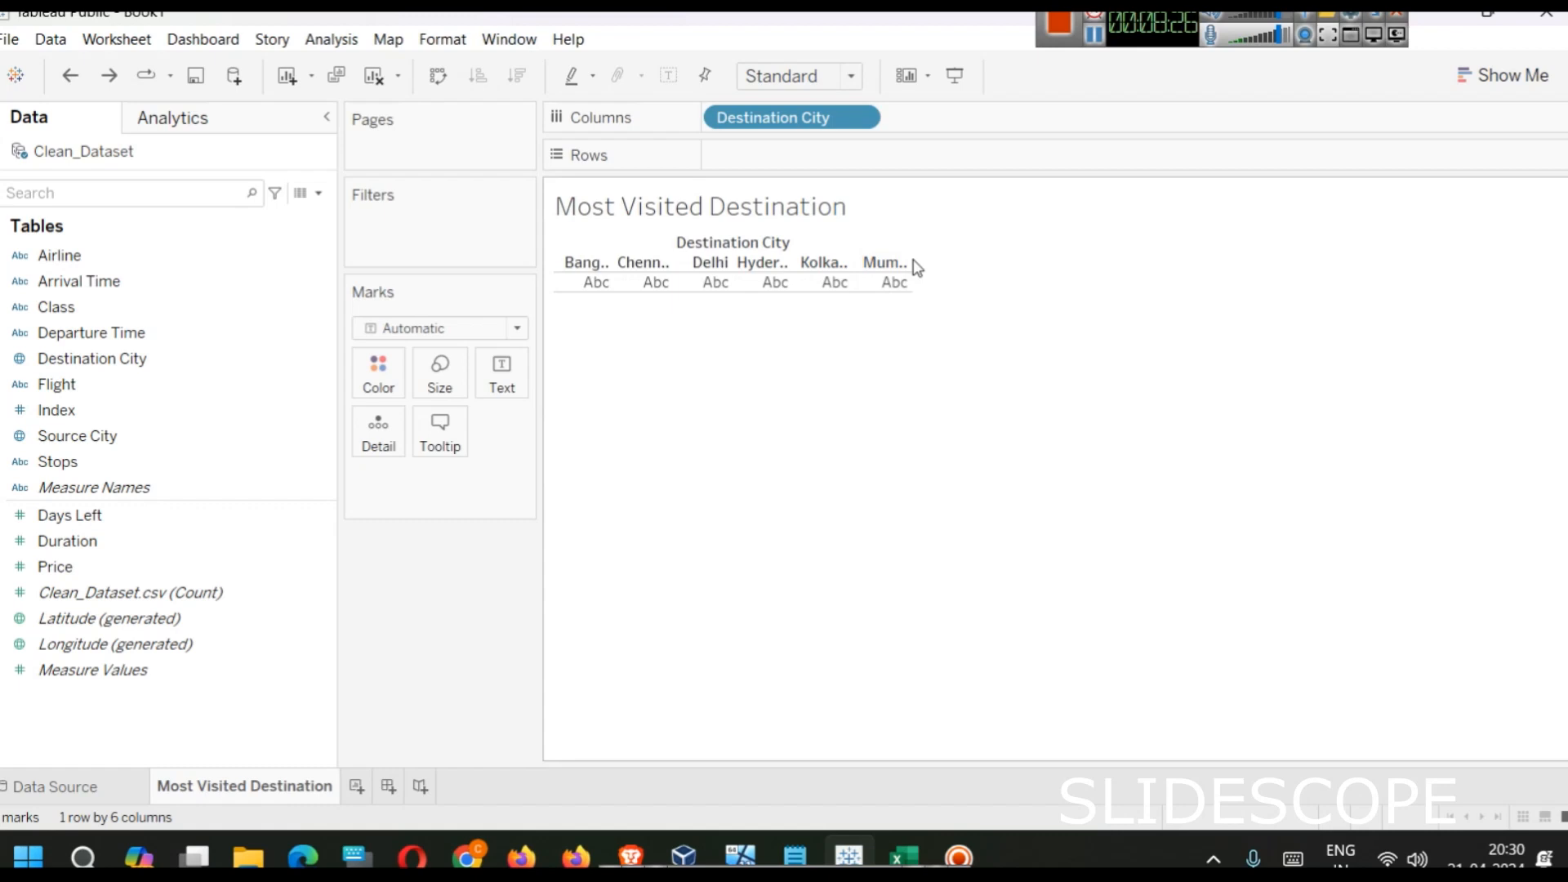
pyautogui.moveTo(911, 260); pyautogui.dragTo(990, 257)
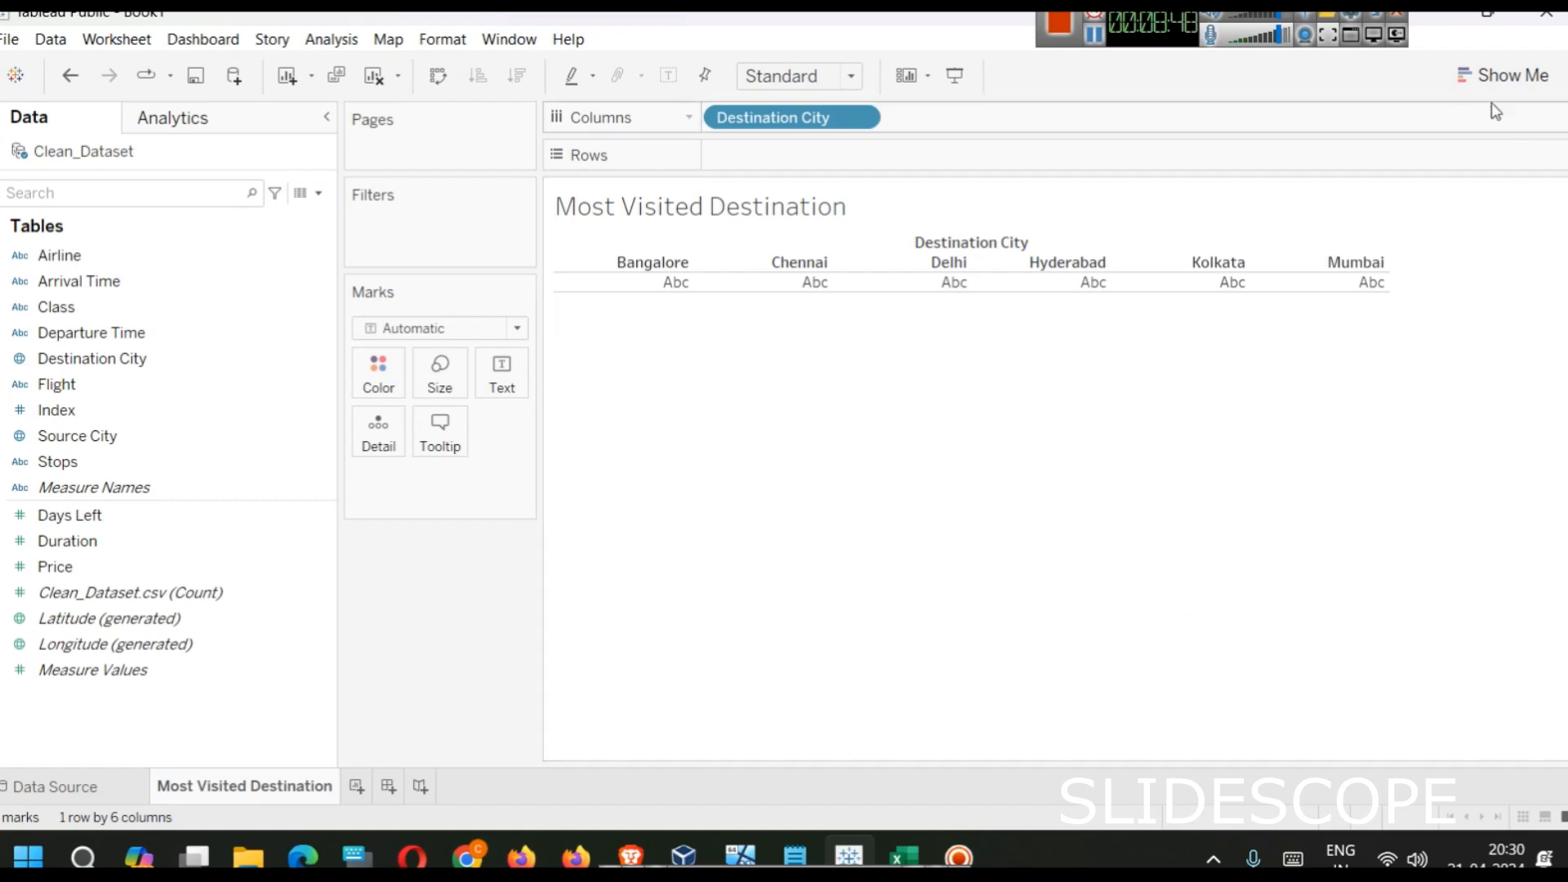
# Step: Check which chart types Show Me suggests for Destination City and collapse the suggestions again
pyautogui.click(1507, 75)
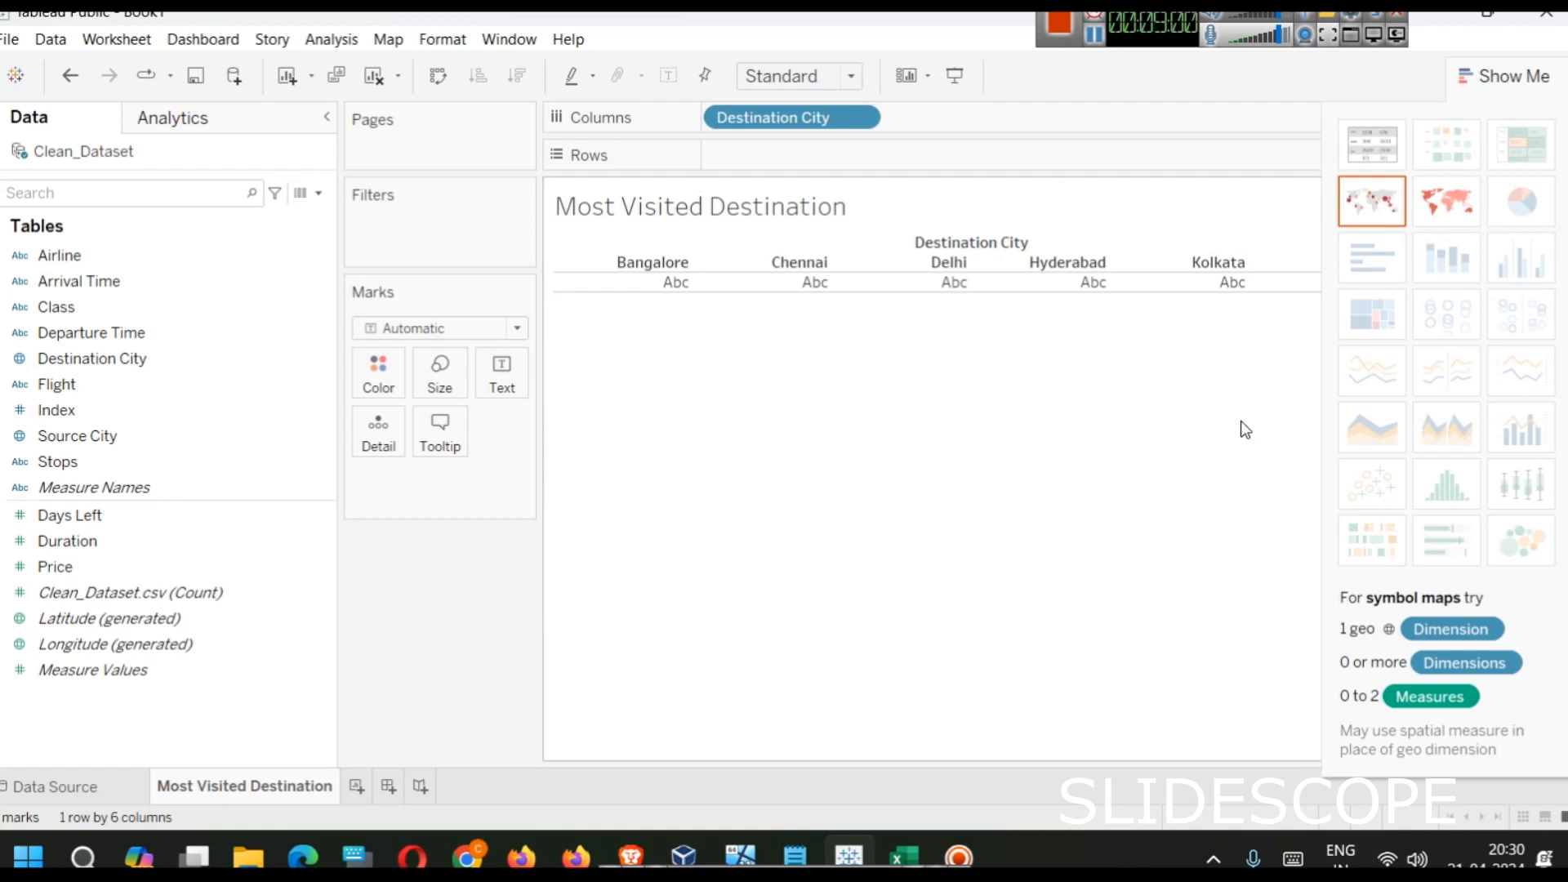
pyautogui.click(1509, 95)
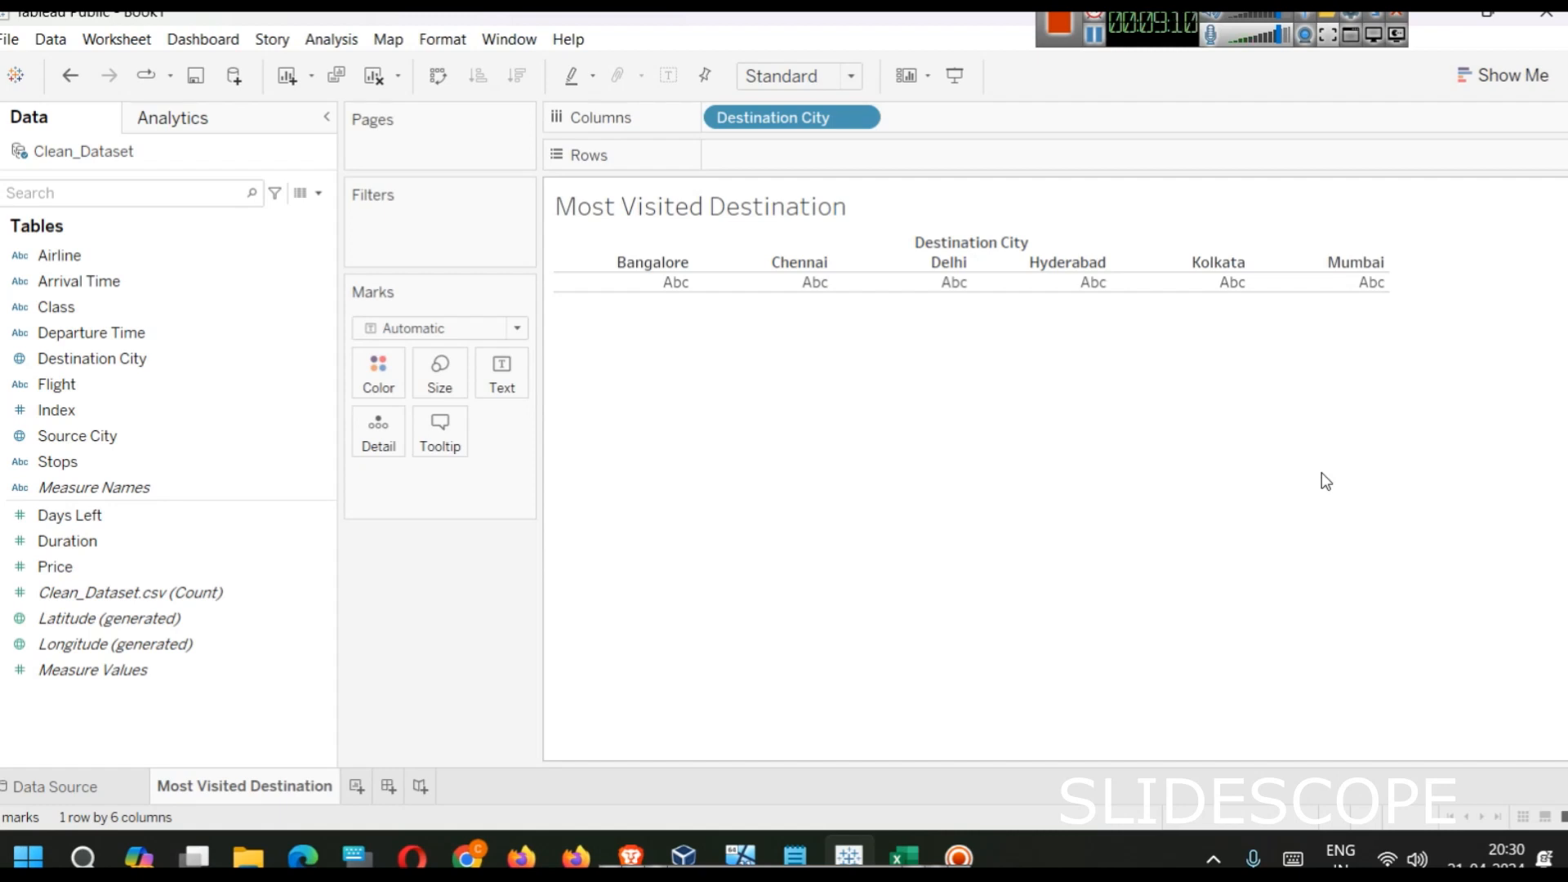
# Step: Rename the worksheet as "Most Visited Destination - Bar Chart"
pyautogui.rightClick(307, 796)
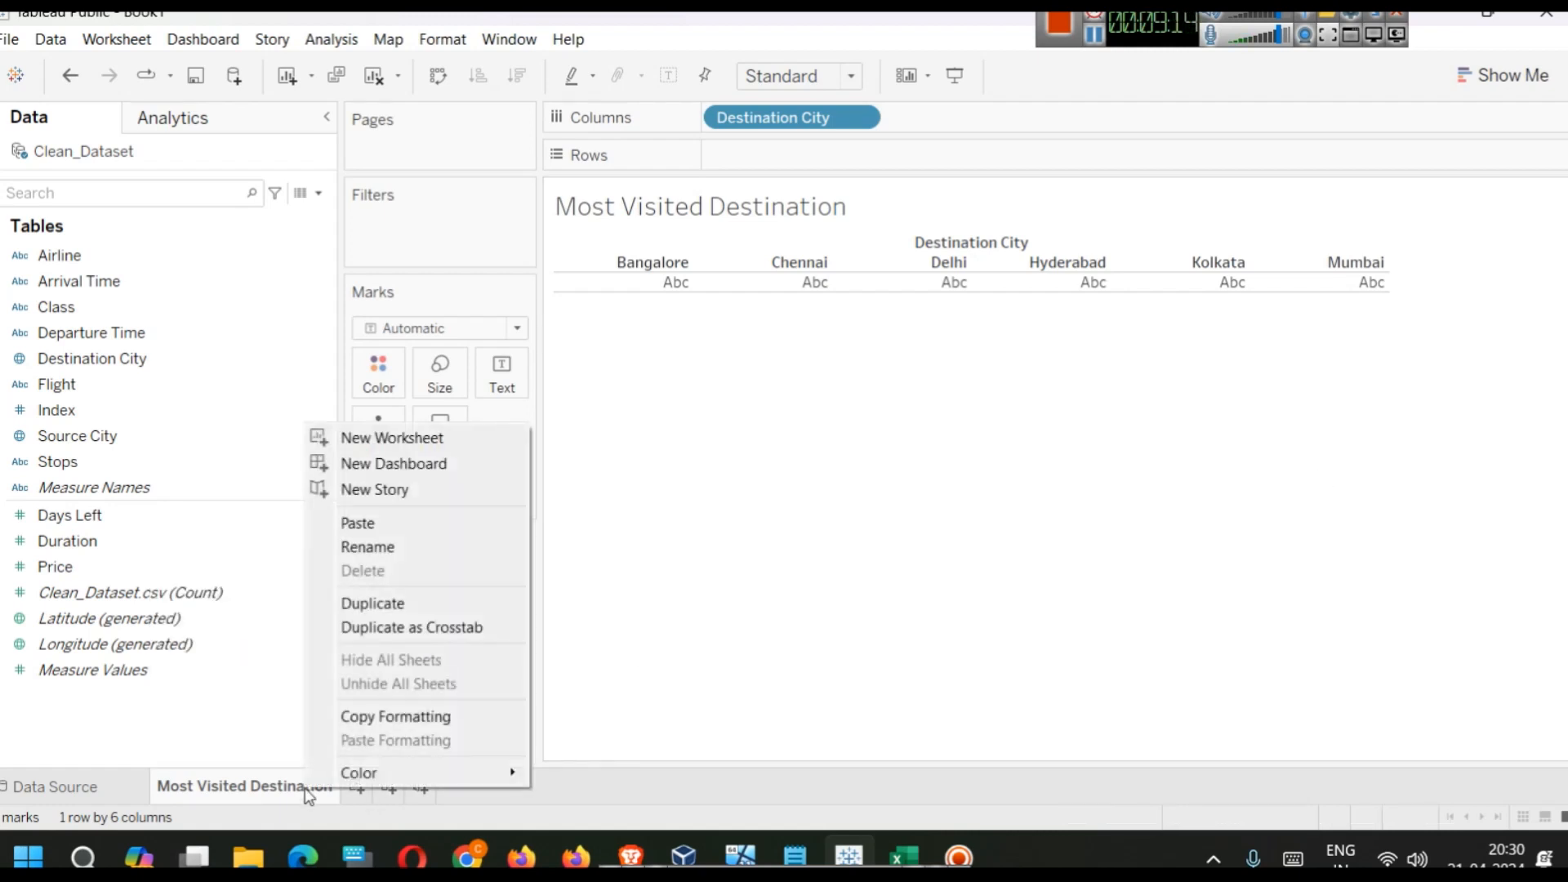
pyautogui.click(398, 546)
pyautogui.press('End')
pyautogui.write('- Bar')
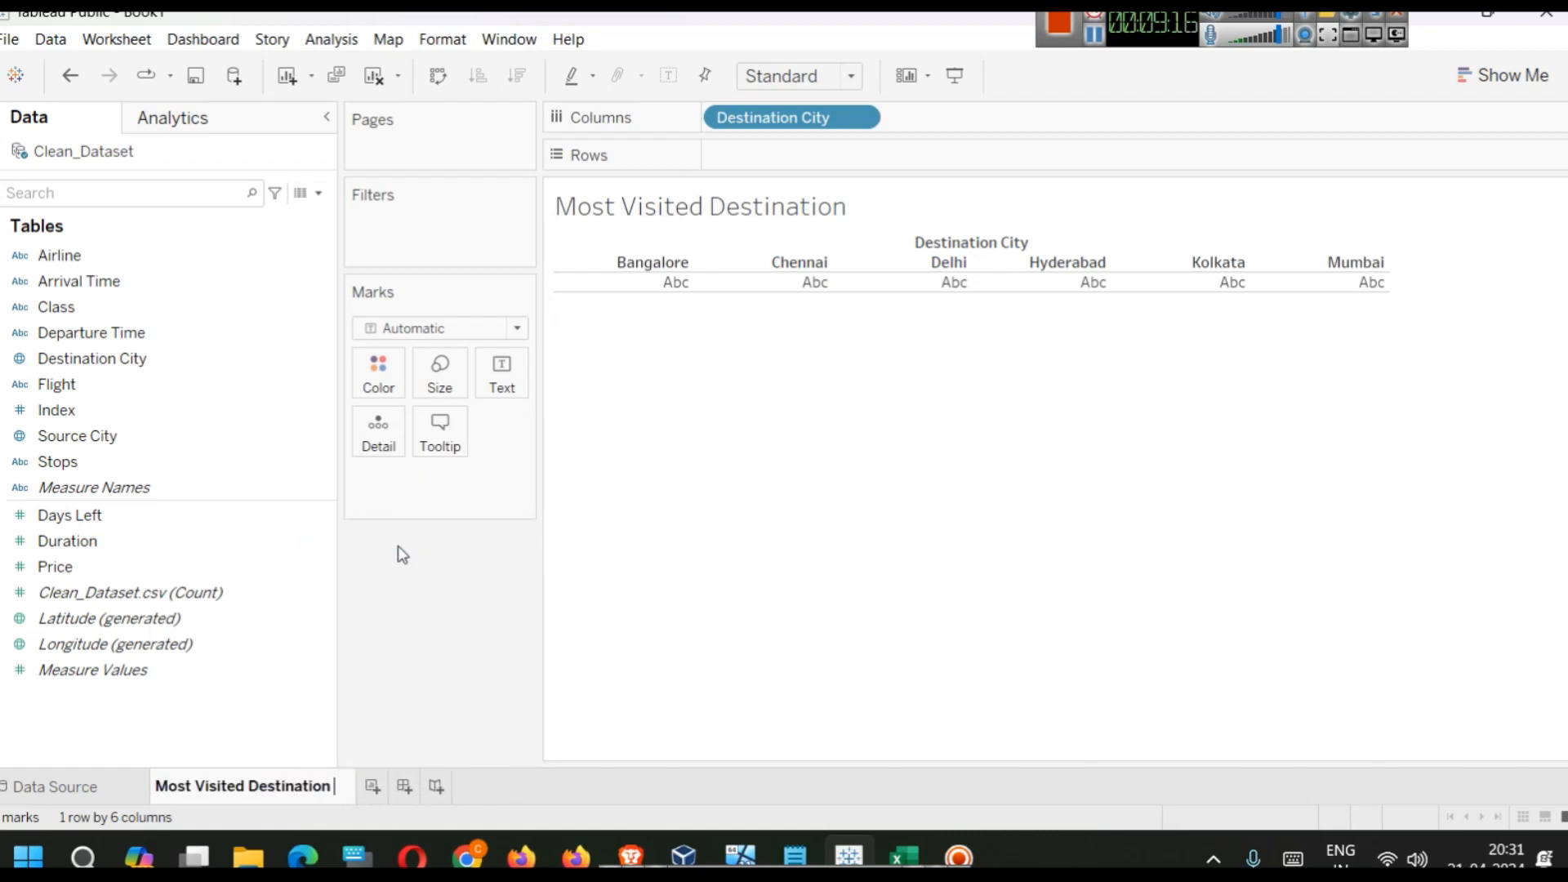
pyautogui.write(' Chart')
pyautogui.click(1089, 644)
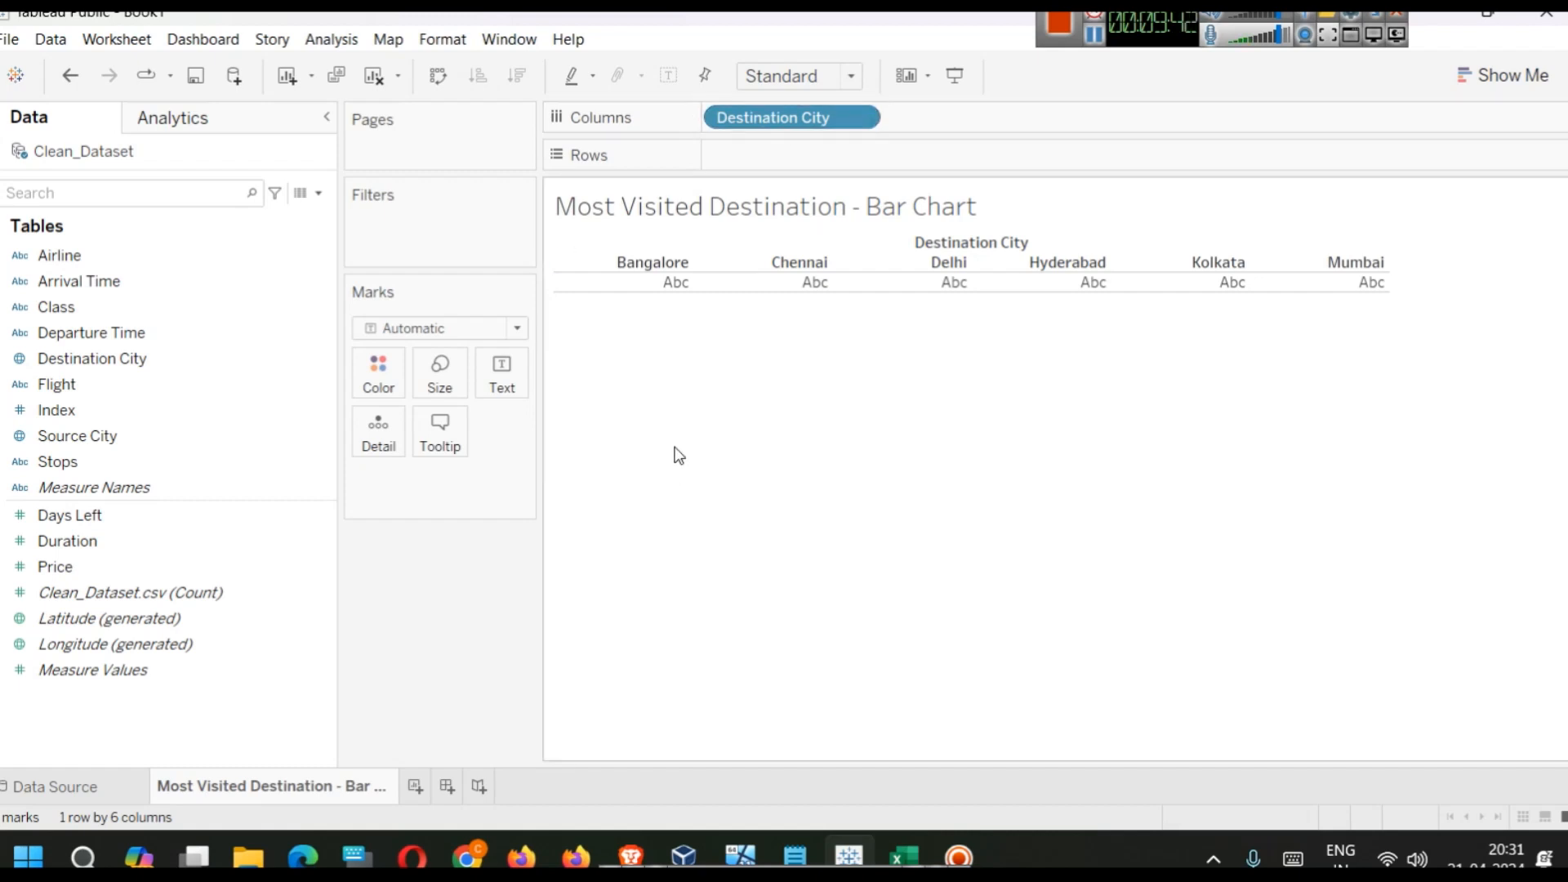
# Step: Add Clean_Dataset.csv (Count) to Rows to chart the record count per destination city as bars
pyautogui.click(291, 644)
pyautogui.moveTo(154, 593); pyautogui.dragTo(495, 329)
pyautogui.moveTo(145, 594); pyautogui.dragTo(810, 165)
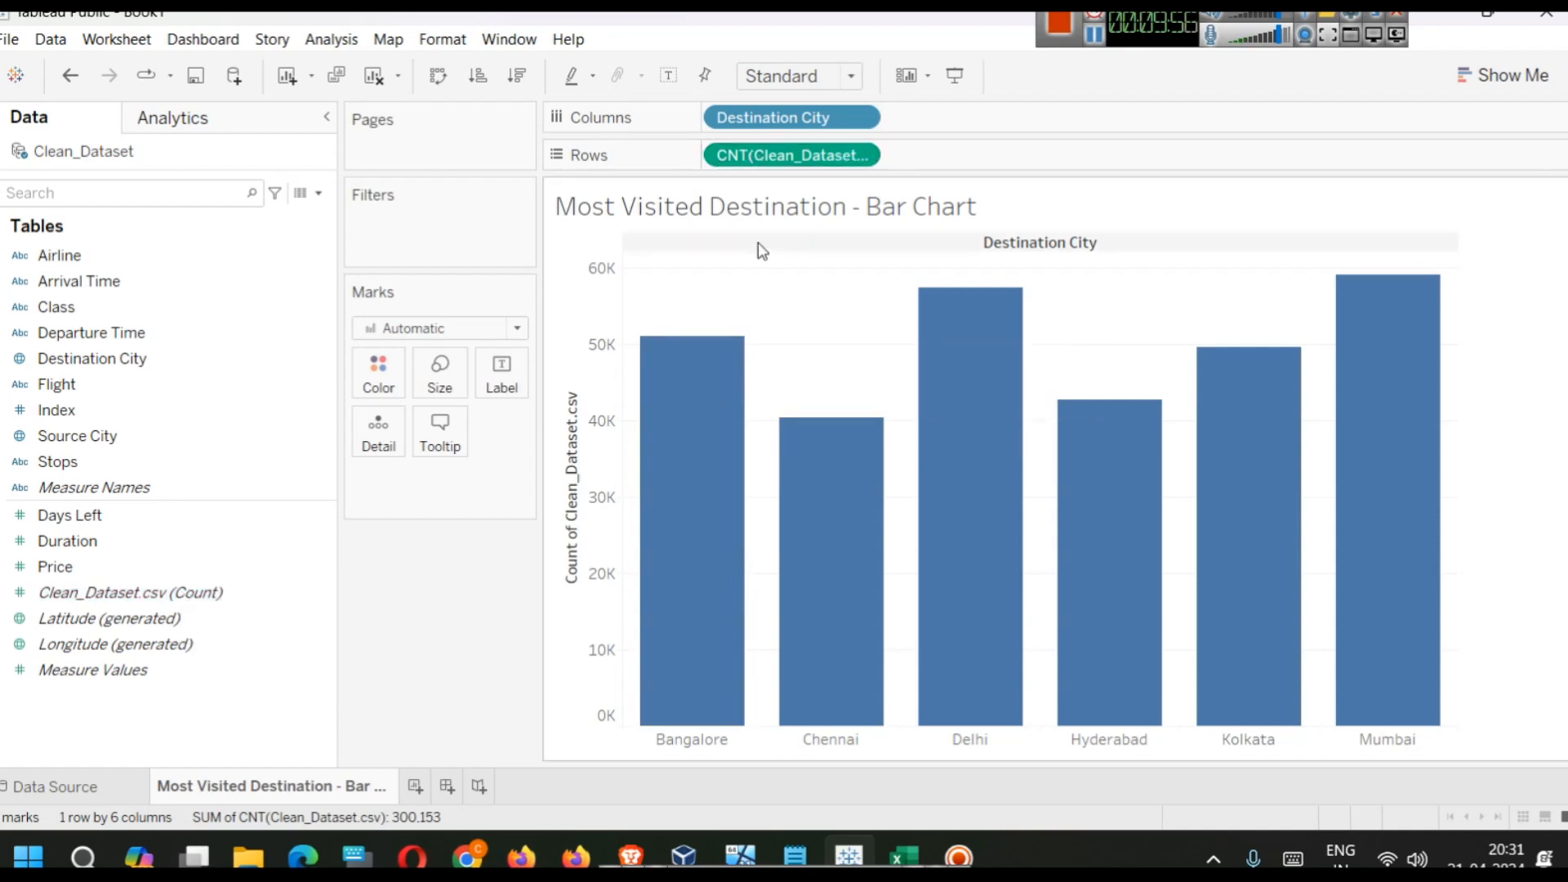
pyautogui.moveTo(788, 519)
pyautogui.moveTo(1348, 529)
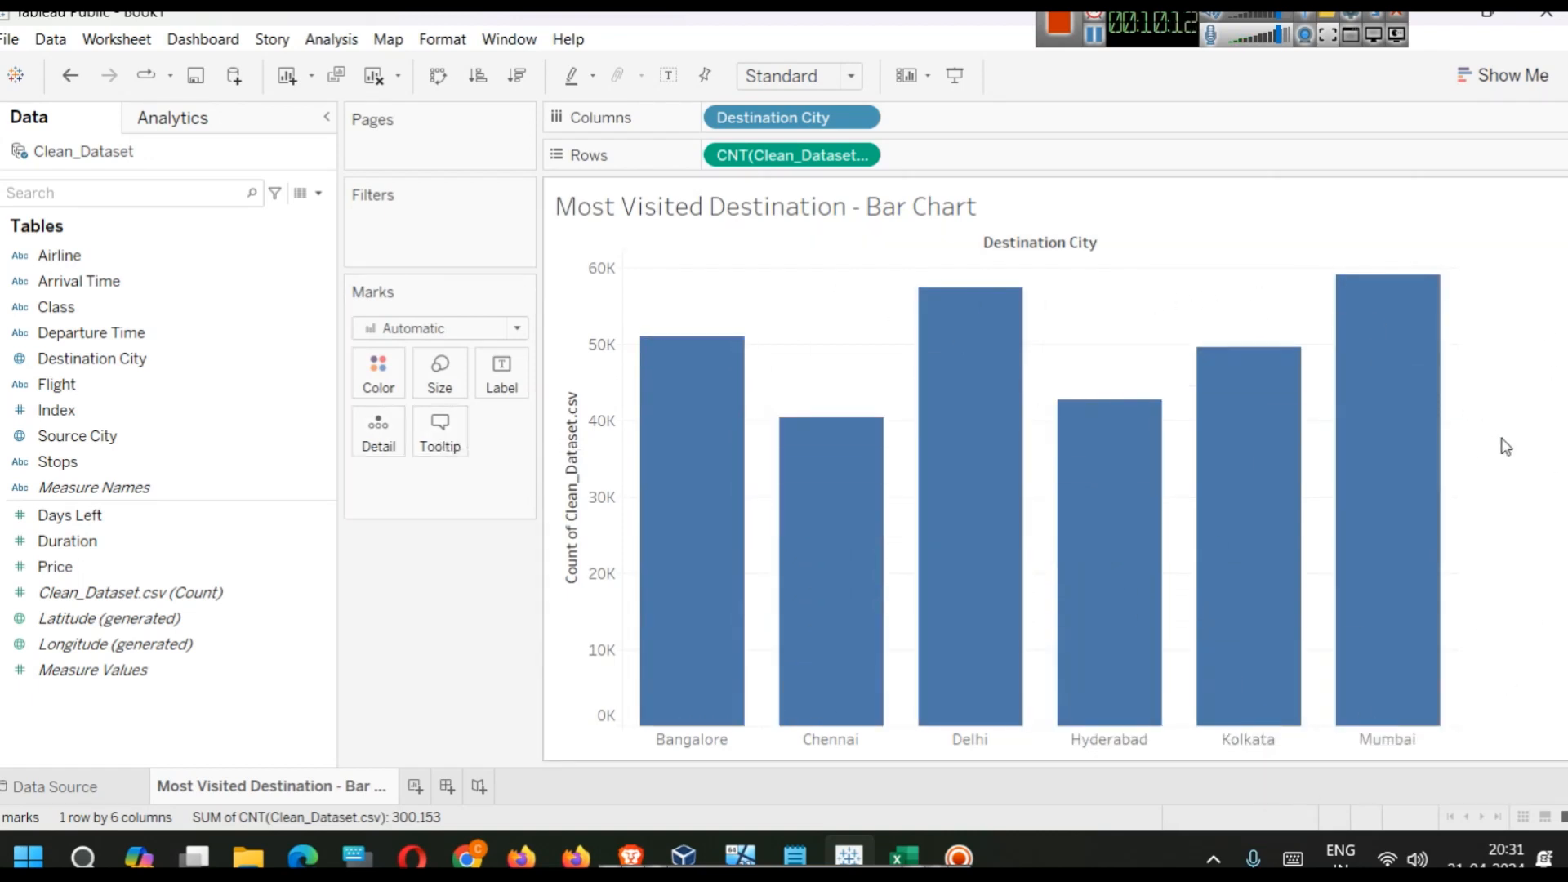
# Step: Reduce the mark size so the destination city bars become slightly narrower
pyautogui.click(457, 376)
pyautogui.moveTo(550, 430)
pyautogui.mouseDown()
pyautogui.moveTo(585, 434)
pyautogui.moveTo(521, 424)
pyautogui.moveTo(549, 422)
pyautogui.moveTo(541, 435)
pyautogui.mouseUp()
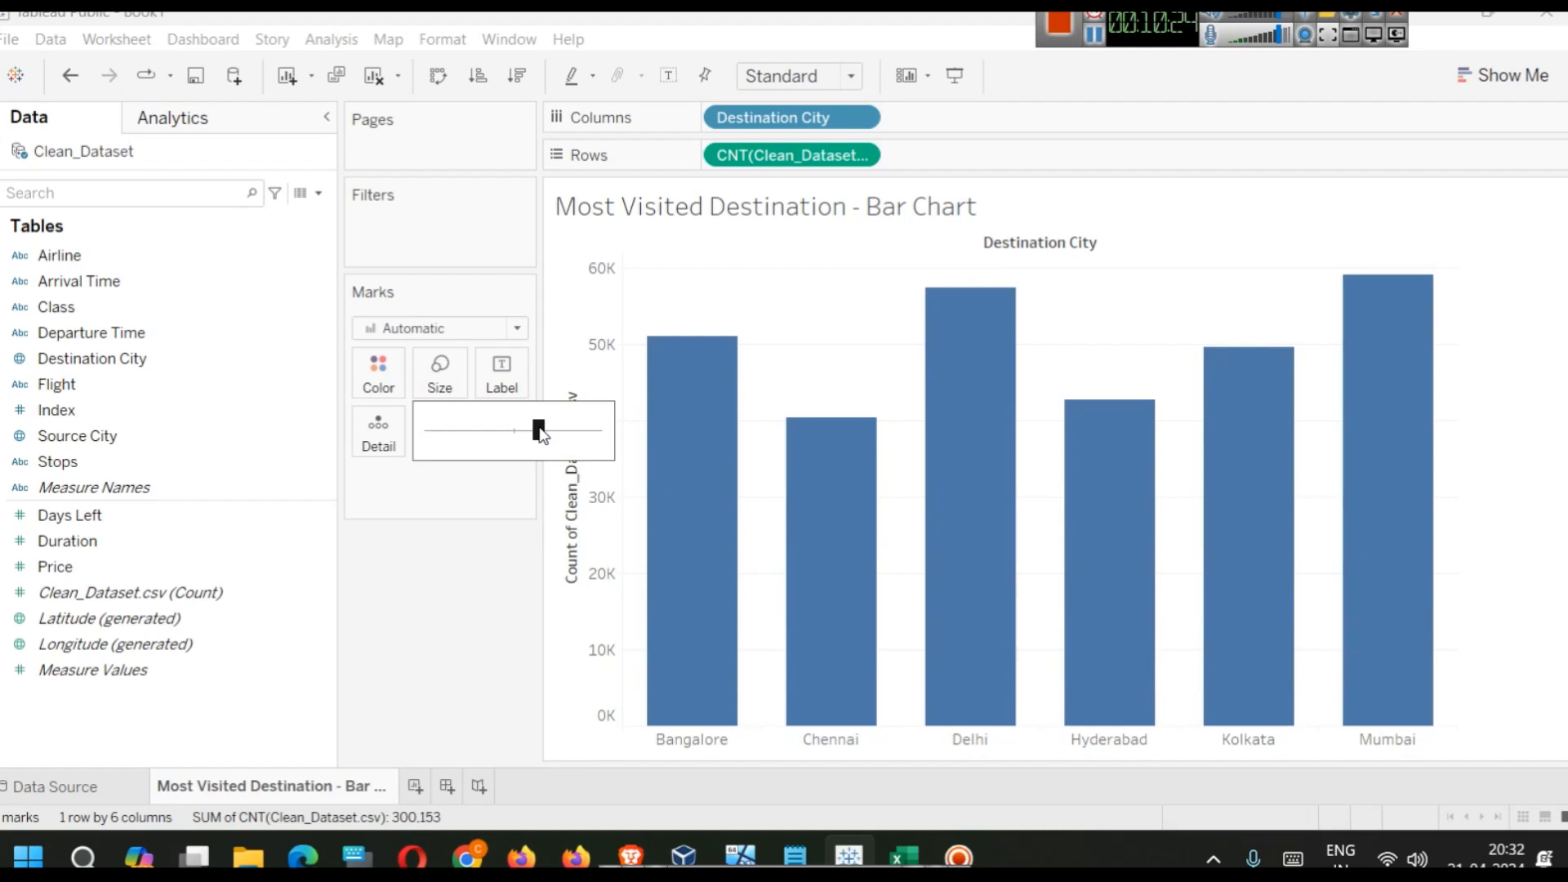
# Step: Try showing mark labels on the bars through the label options and undo the change
pyautogui.click(495, 369)
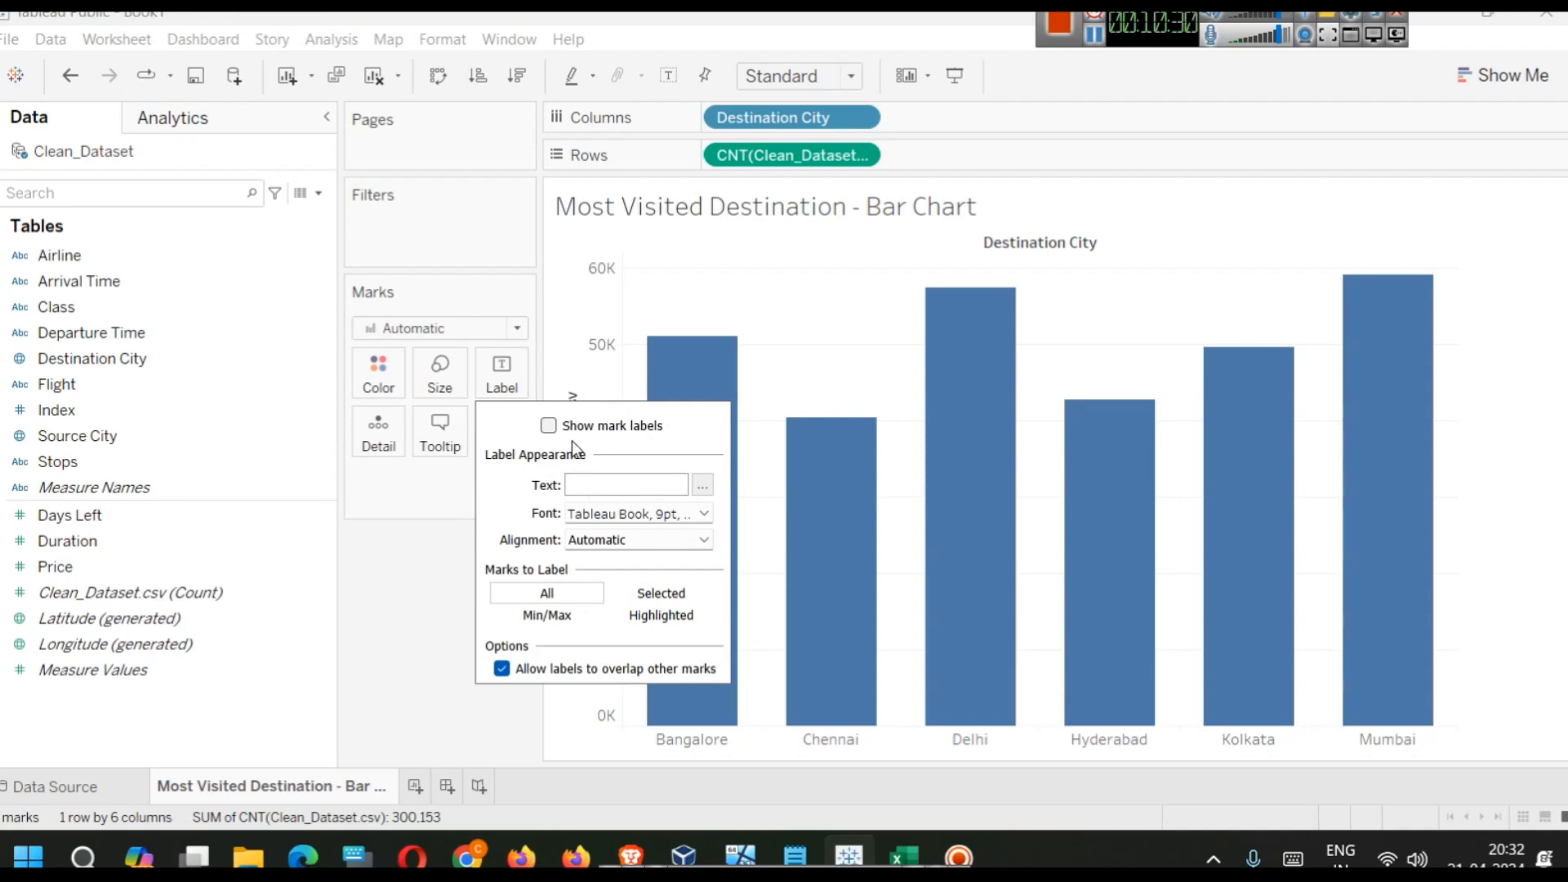
pyautogui.click(548, 425)
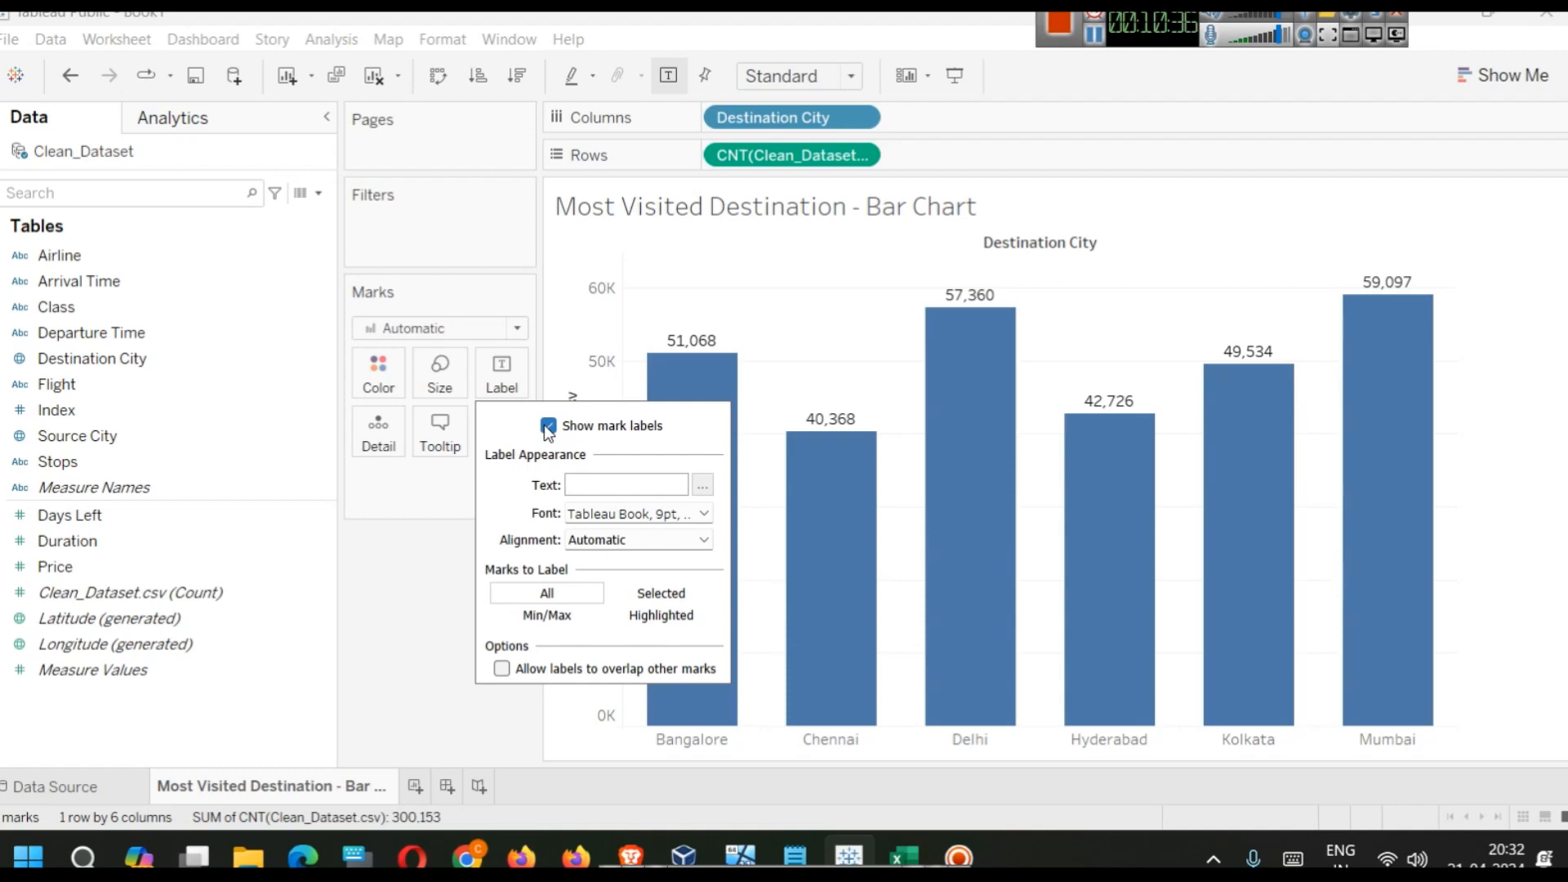
pyautogui.click(418, 626)
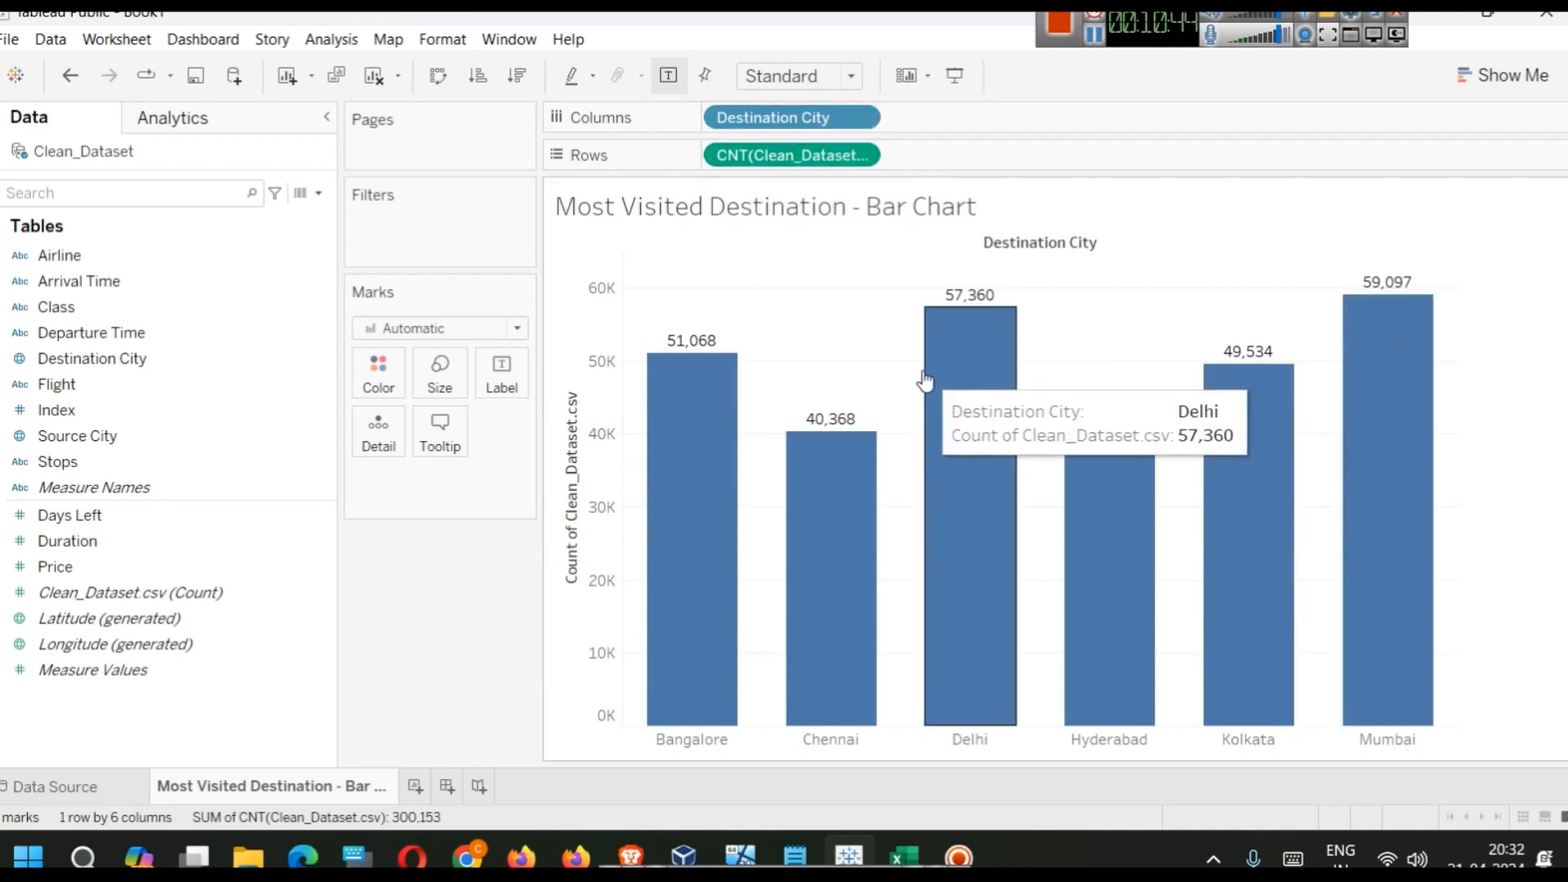
pyautogui.hotkey('ctrl', 'z')
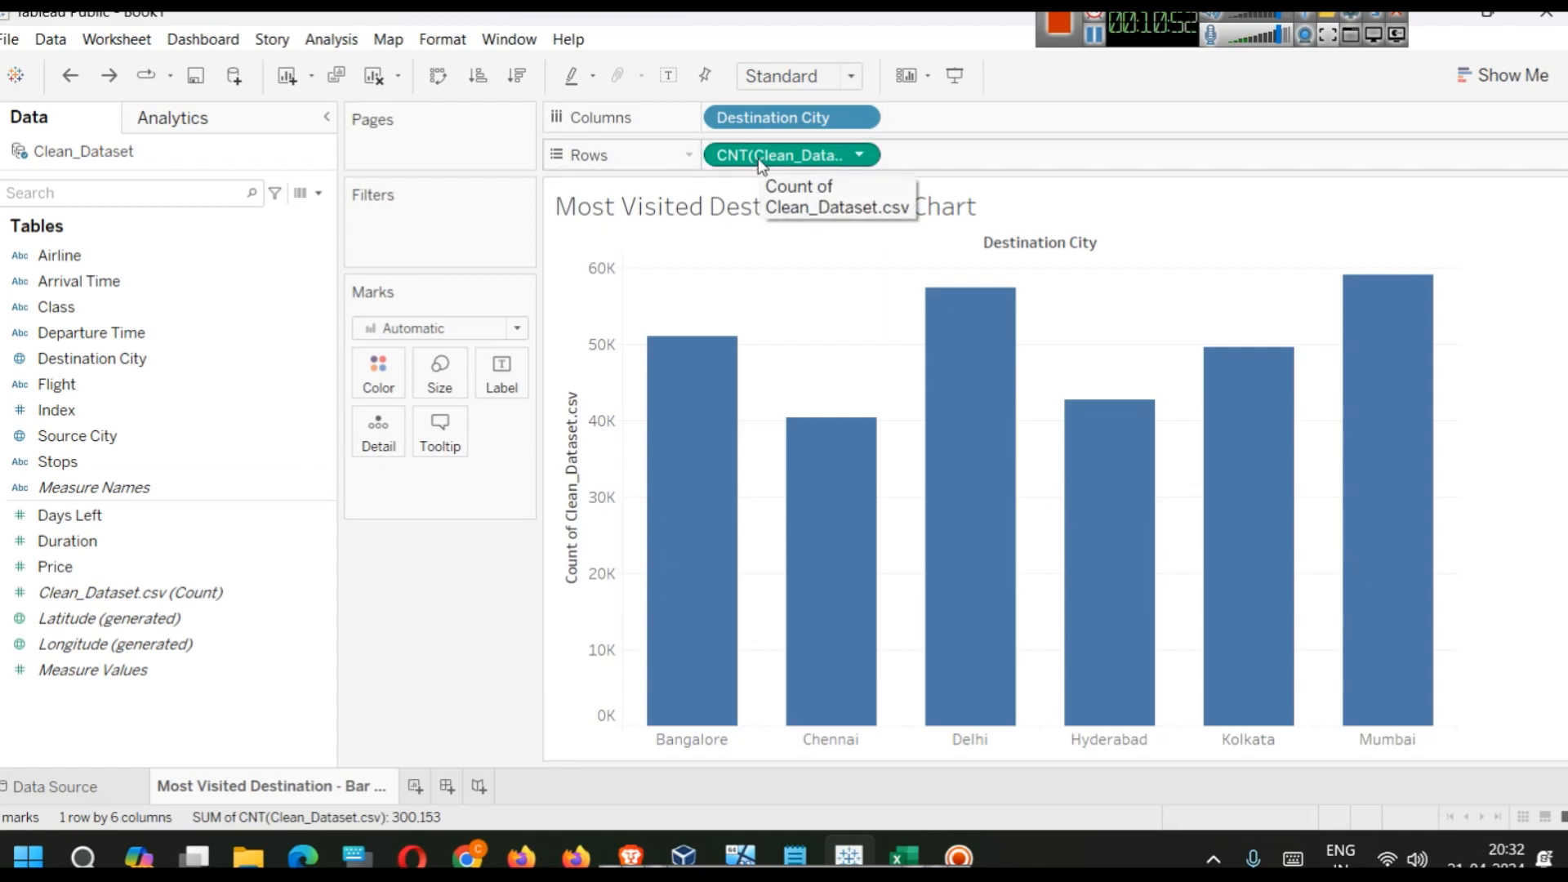
# Step: Label each bar with Clean_Dataset.csv (Count) and sort the destination cities in descending order of count
pyautogui.moveTo(77, 594); pyautogui.dragTo(494, 392)
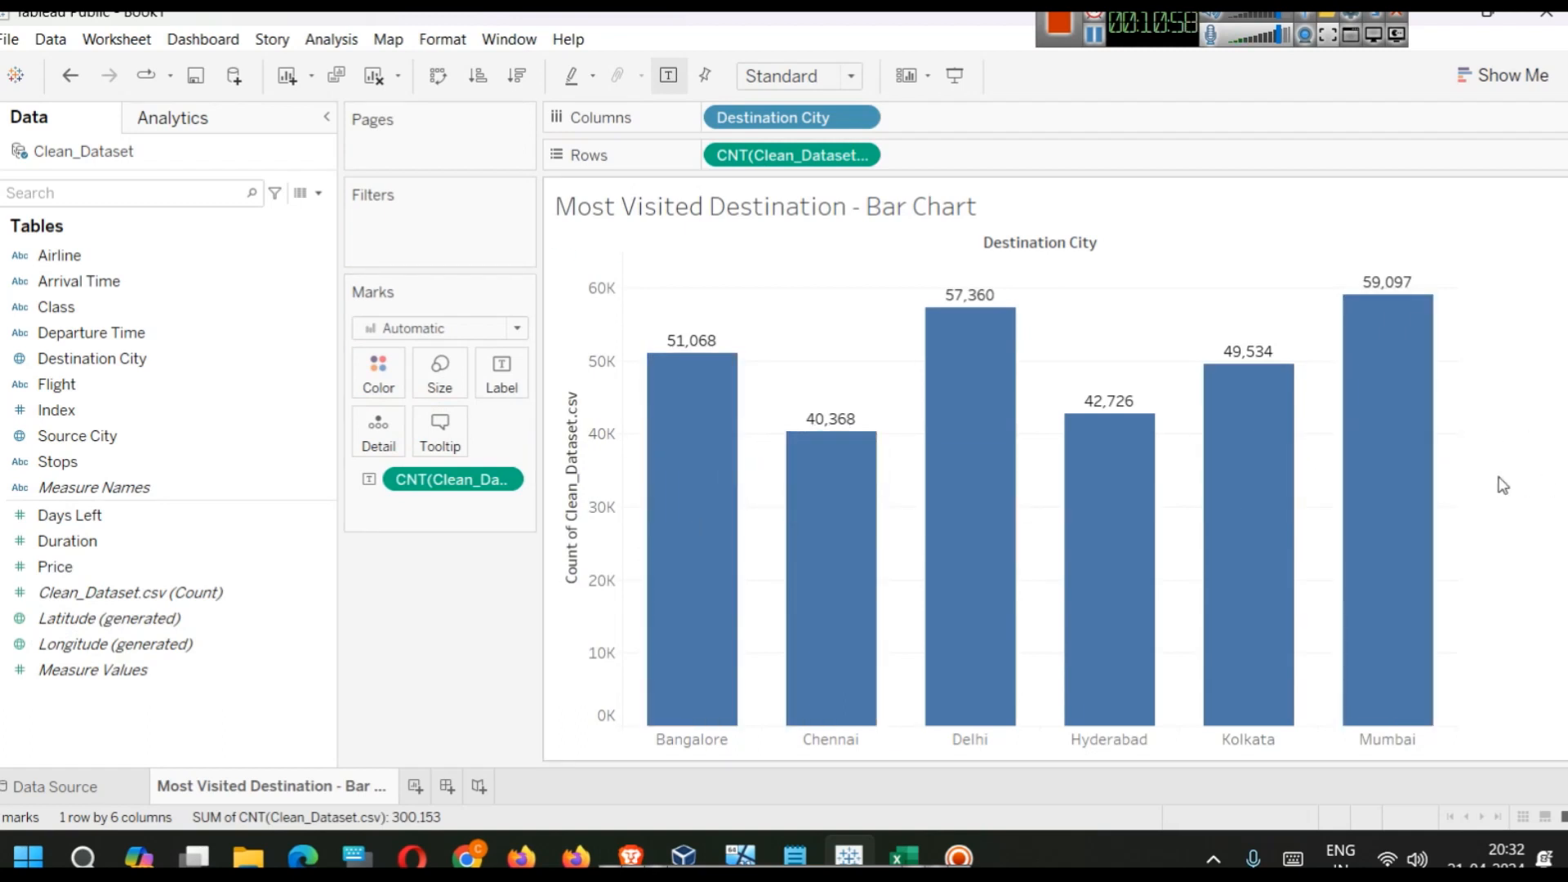
pyautogui.moveTo(1406, 409)
pyautogui.click(516, 82)
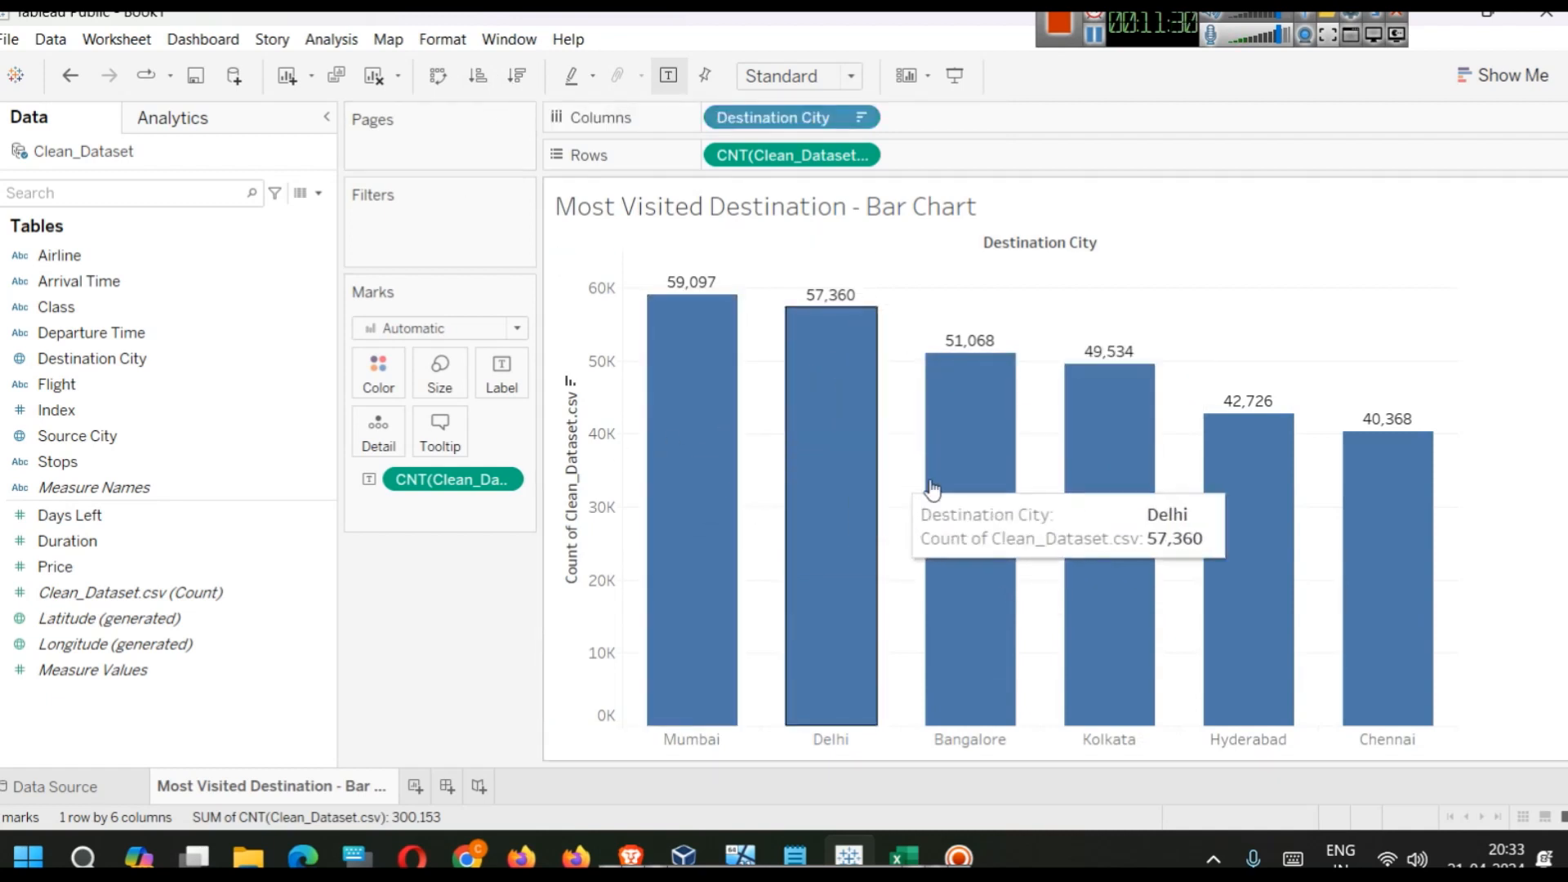
pyautogui.moveTo(649, 510)
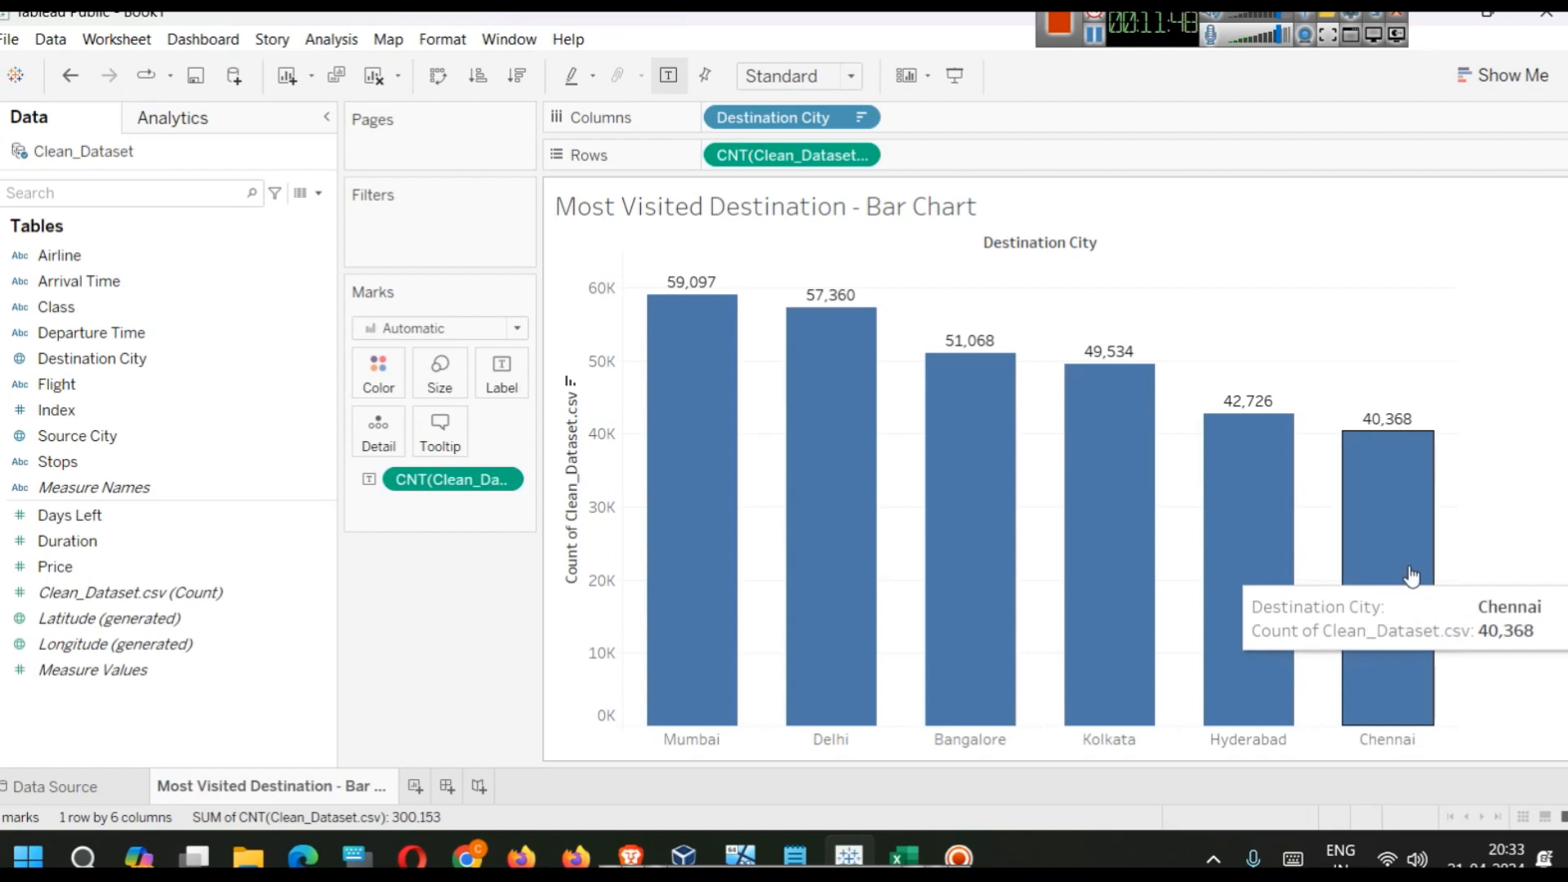
# Step: Add a new blank worksheet after the bar chart sheet
pyautogui.click(415, 786)
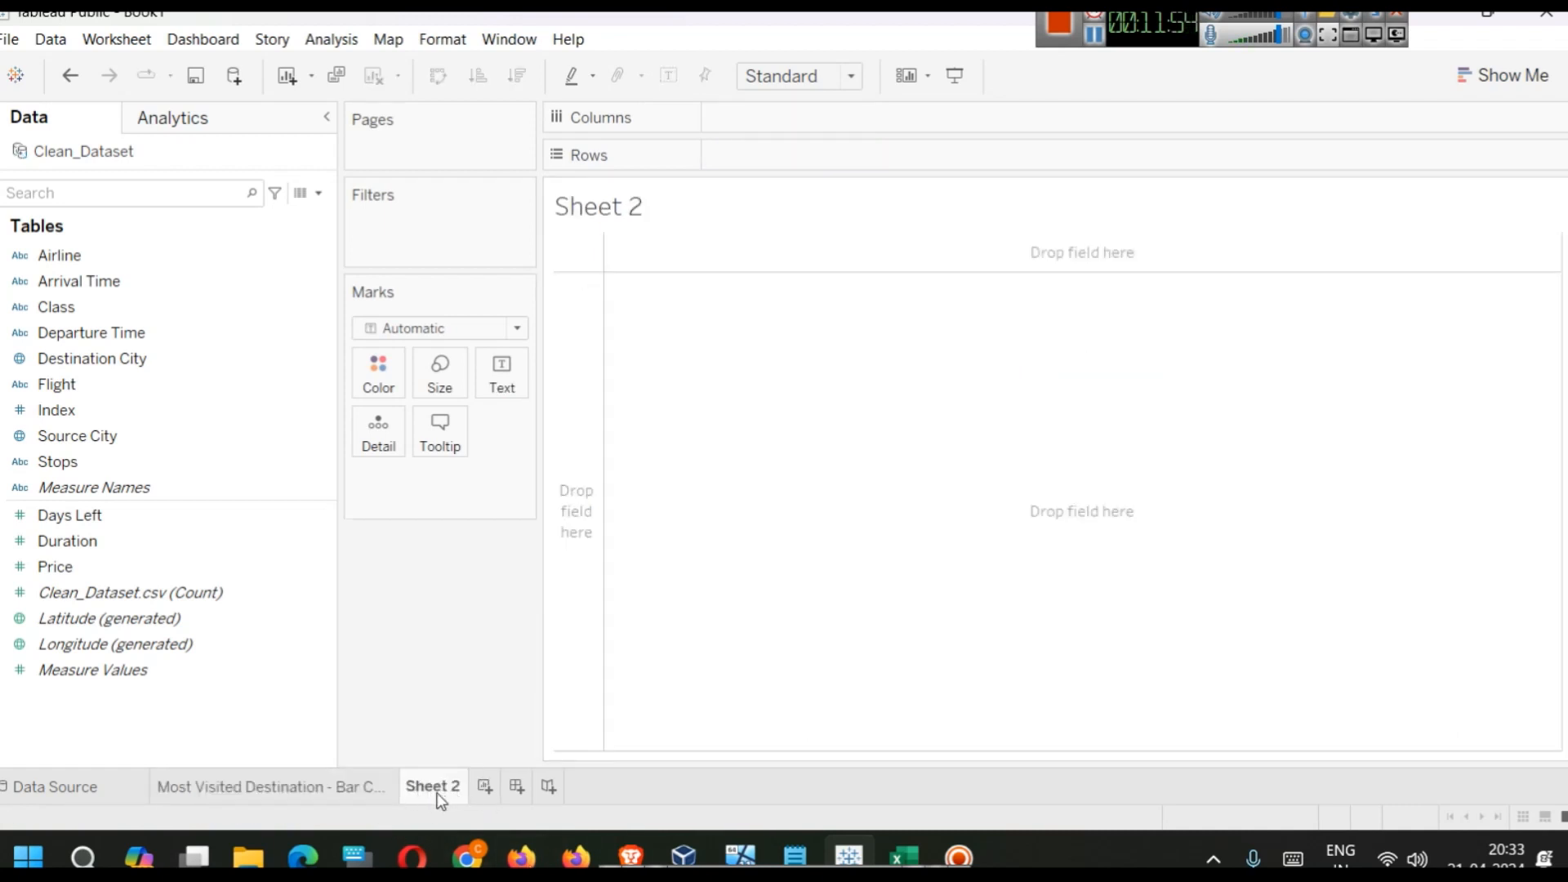
pyautogui.rightClick(441, 788)
pyautogui.click(590, 551)
# Step: Duplicate the Most Visited Destination - Bar Chart worksheet and delete the blank Sheet 2
pyautogui.click(247, 796)
pyautogui.rightClick(253, 791)
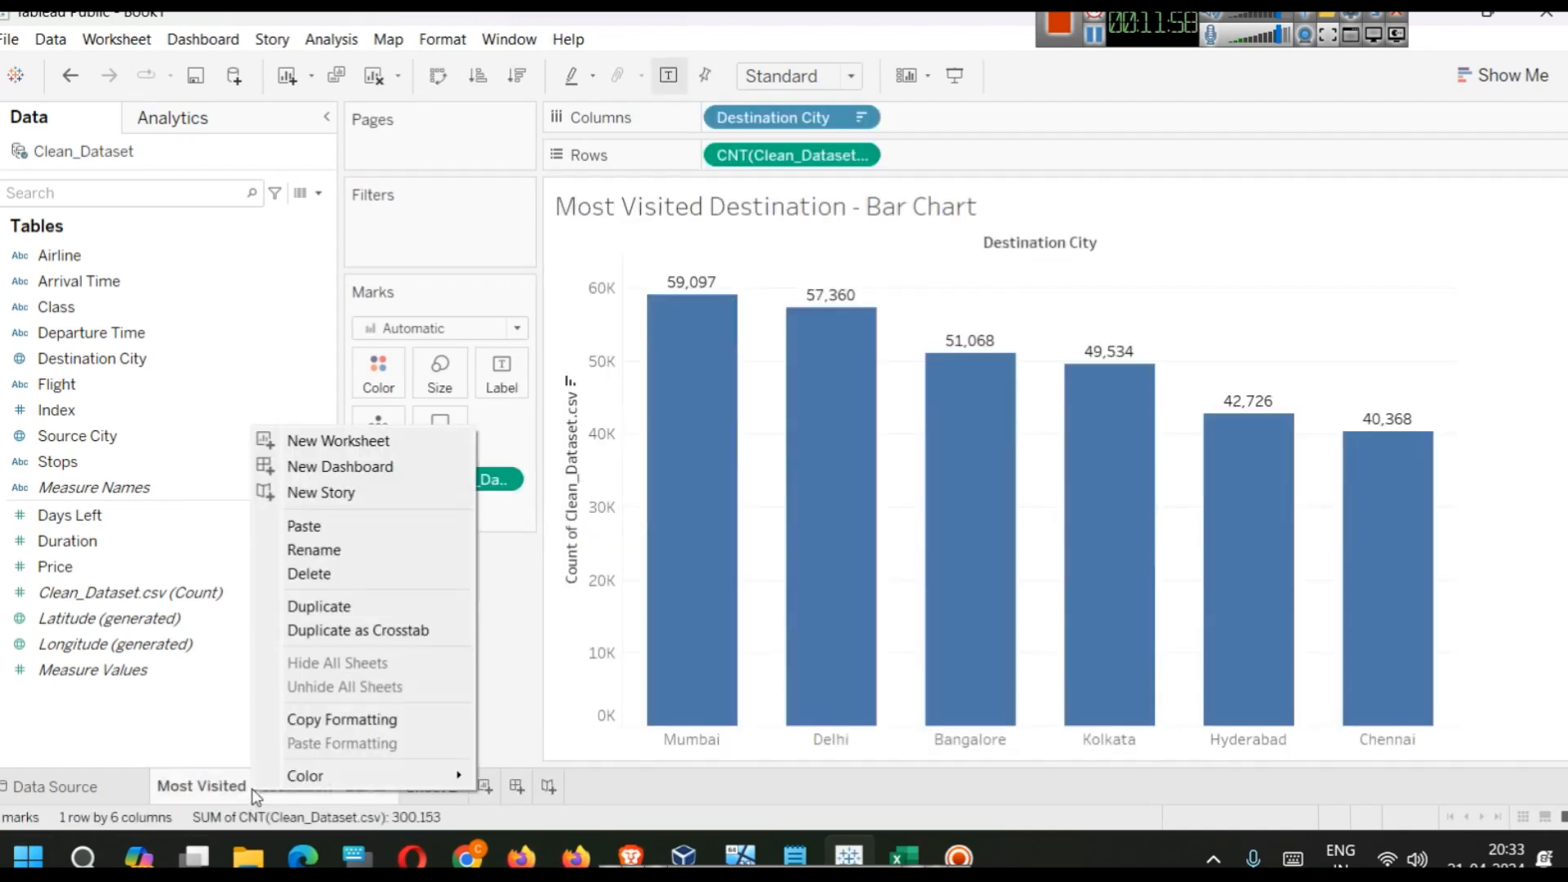
pyautogui.click(336, 606)
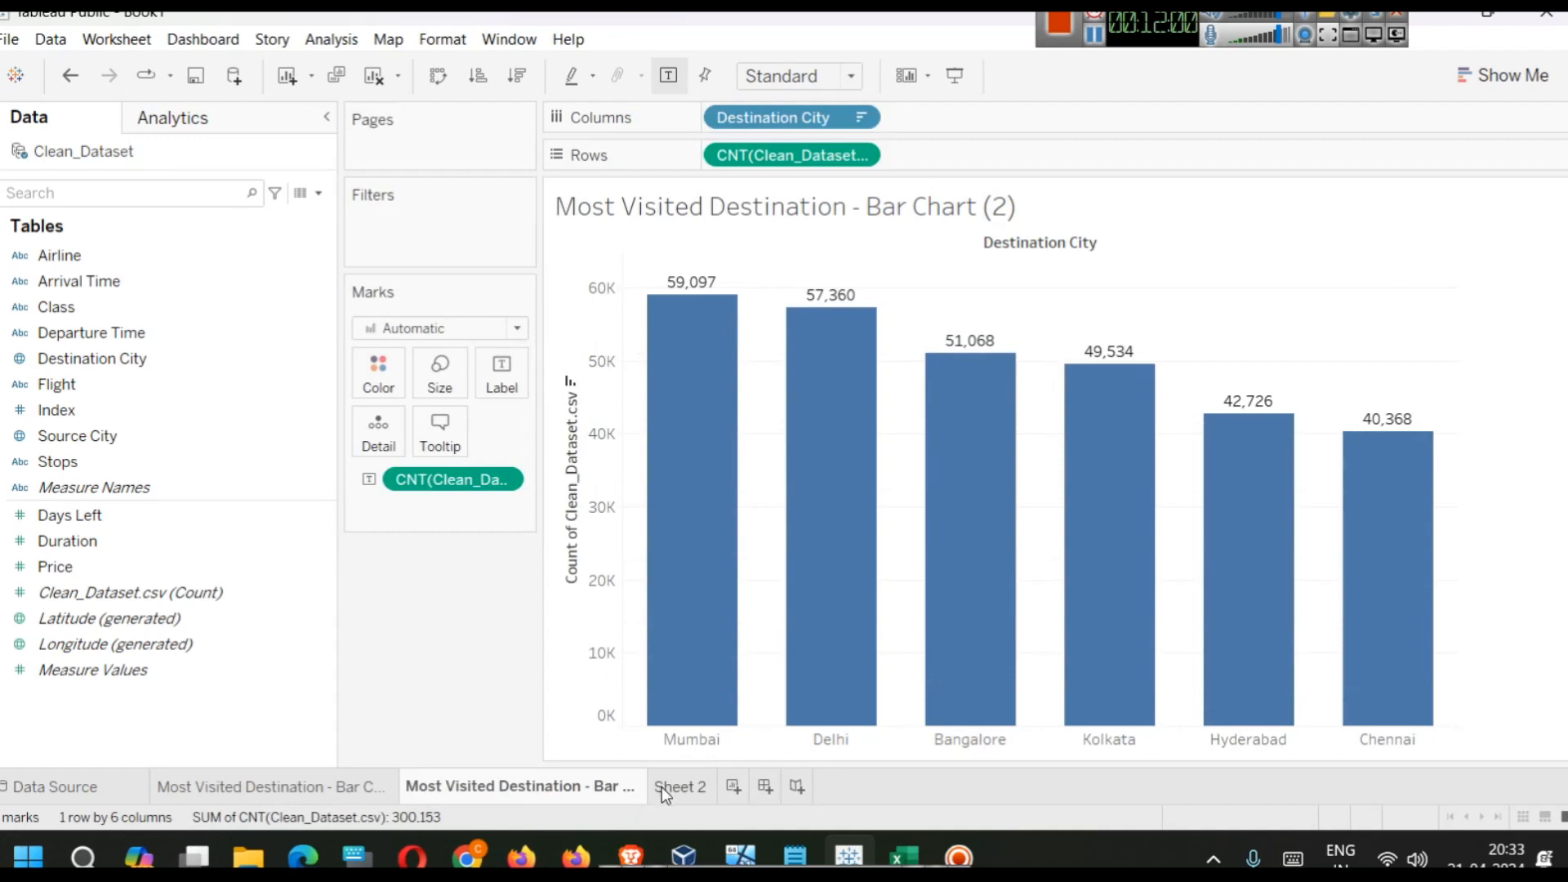
pyautogui.rightClick(662, 786)
pyautogui.click(762, 576)
# Step: Rename the duplicated worksheet as "Most Visited Destination - Pie Chart"
pyautogui.moveTo(493, 785)
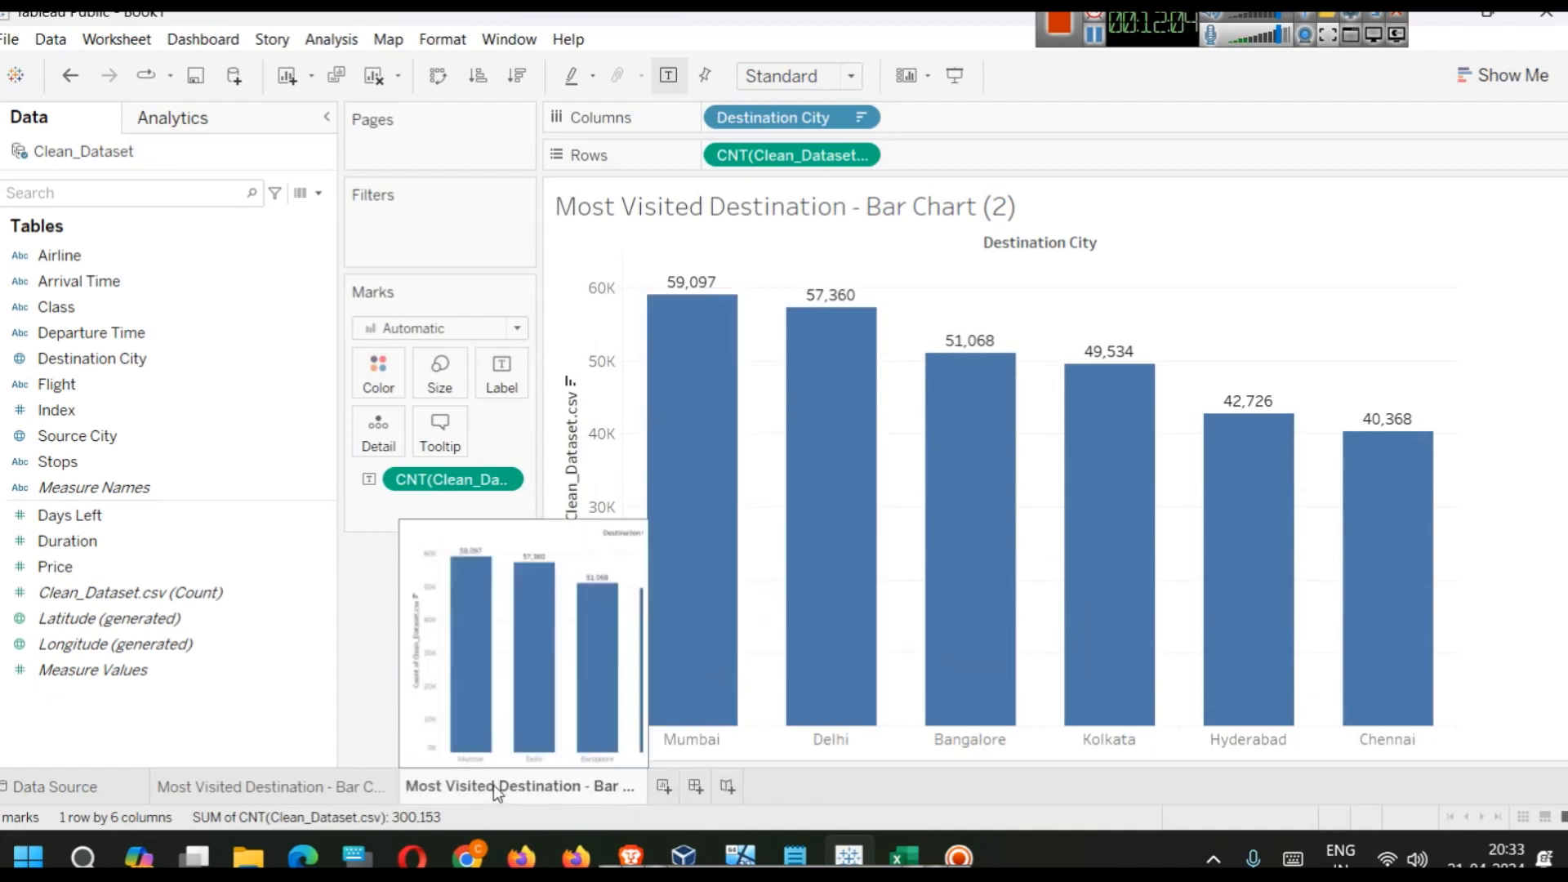
pyautogui.rightClick(496, 788)
pyautogui.click(641, 543)
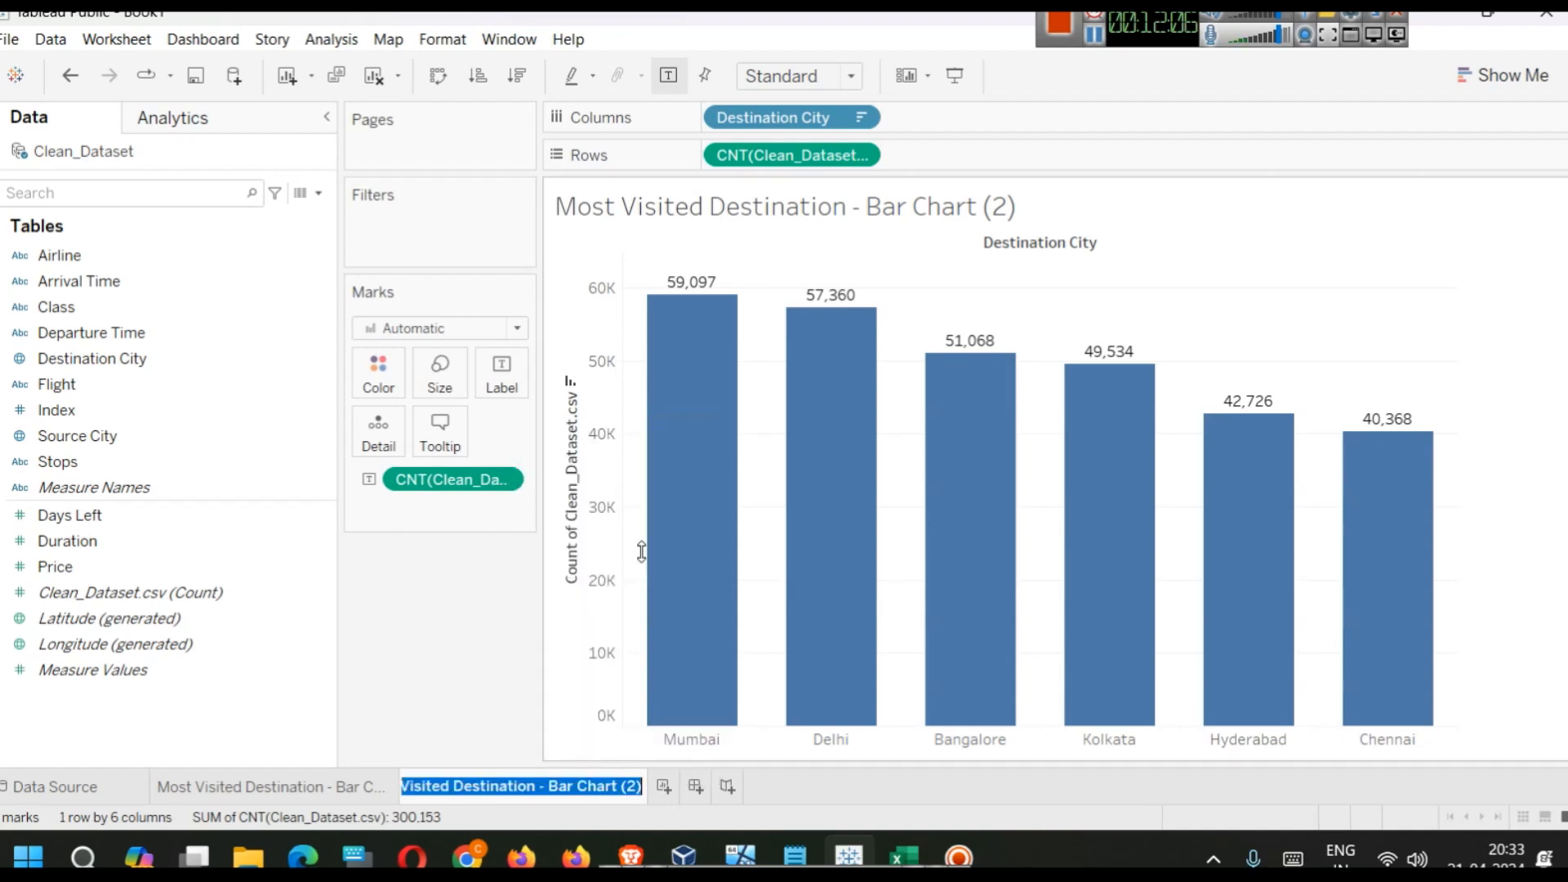
pyautogui.press('End')
pyautogui.hotkey('shift', 'Left')
pyautogui.hotkey('shift', 'Left')
pyautogui.hotkey('shift', 'Left')
pyautogui.hotkey('shift', 'Left')
pyautogui.hotkey('shift', 'Left')
pyautogui.hotkey('shift', 'Left')
pyautogui.hotkey('shift', 'Left')
pyautogui.hotkey('shift', 'Left')
pyautogui.hotkey('shift', 'Left')
pyautogui.hotkey('shift', 'Left')
pyautogui.hotkey('shift', 'Left')
pyautogui.hotkey('shift', 'Left')
pyautogui.hotkey('shift', 'Left')
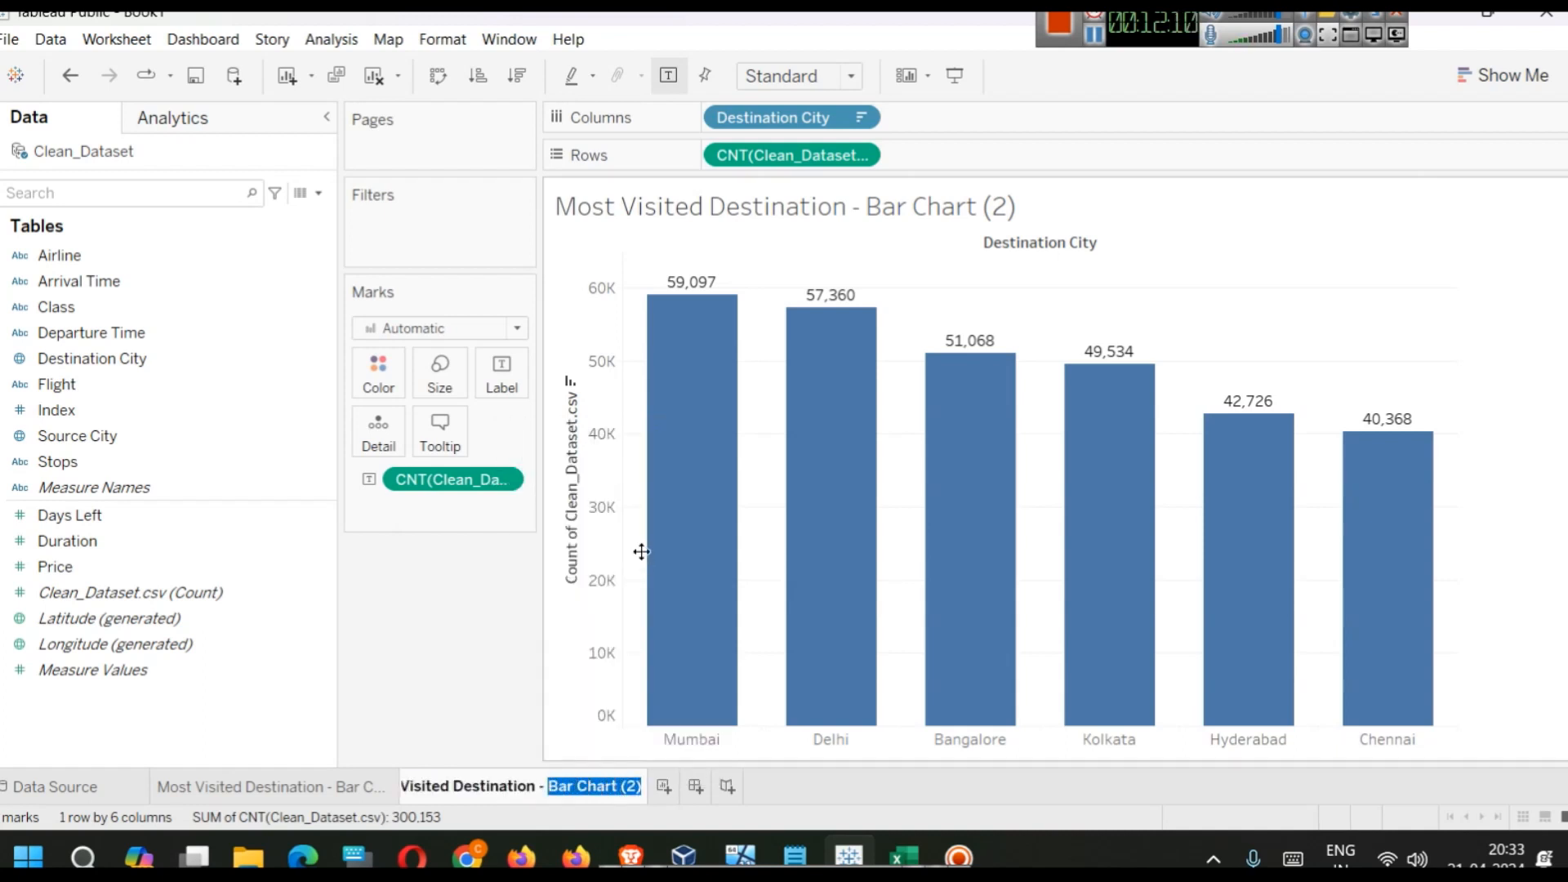
pyautogui.write('Pie Chart')
pyautogui.press('Return')
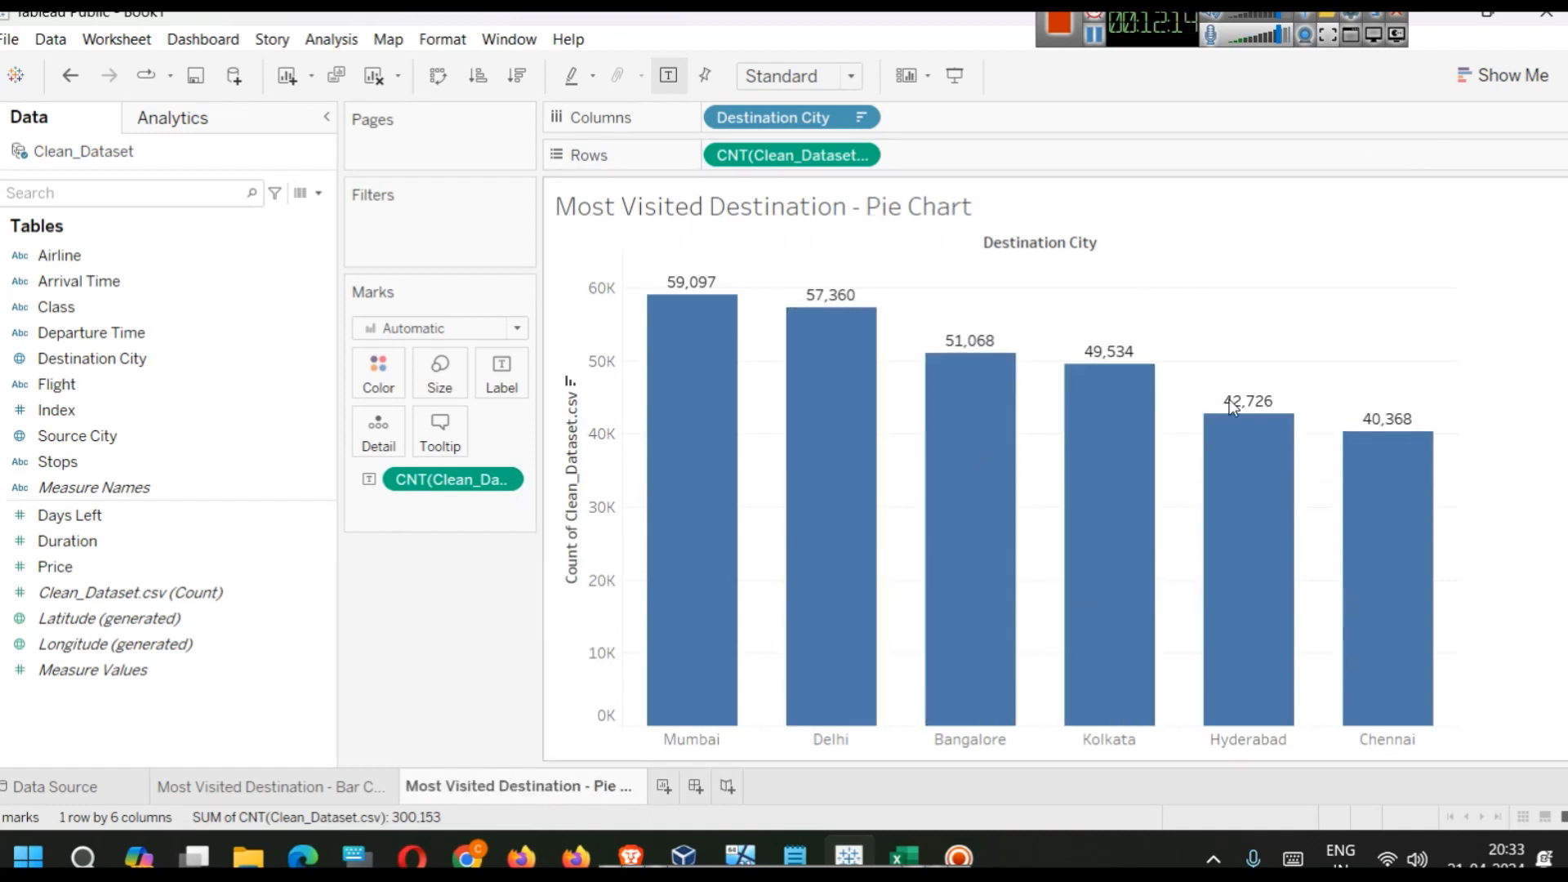
# Step: Convert the duplicated bar chart into a pie chart of destination cities with Show Me and collapse the chart suggestions
pyautogui.click(1510, 77)
pyautogui.click(1532, 218)
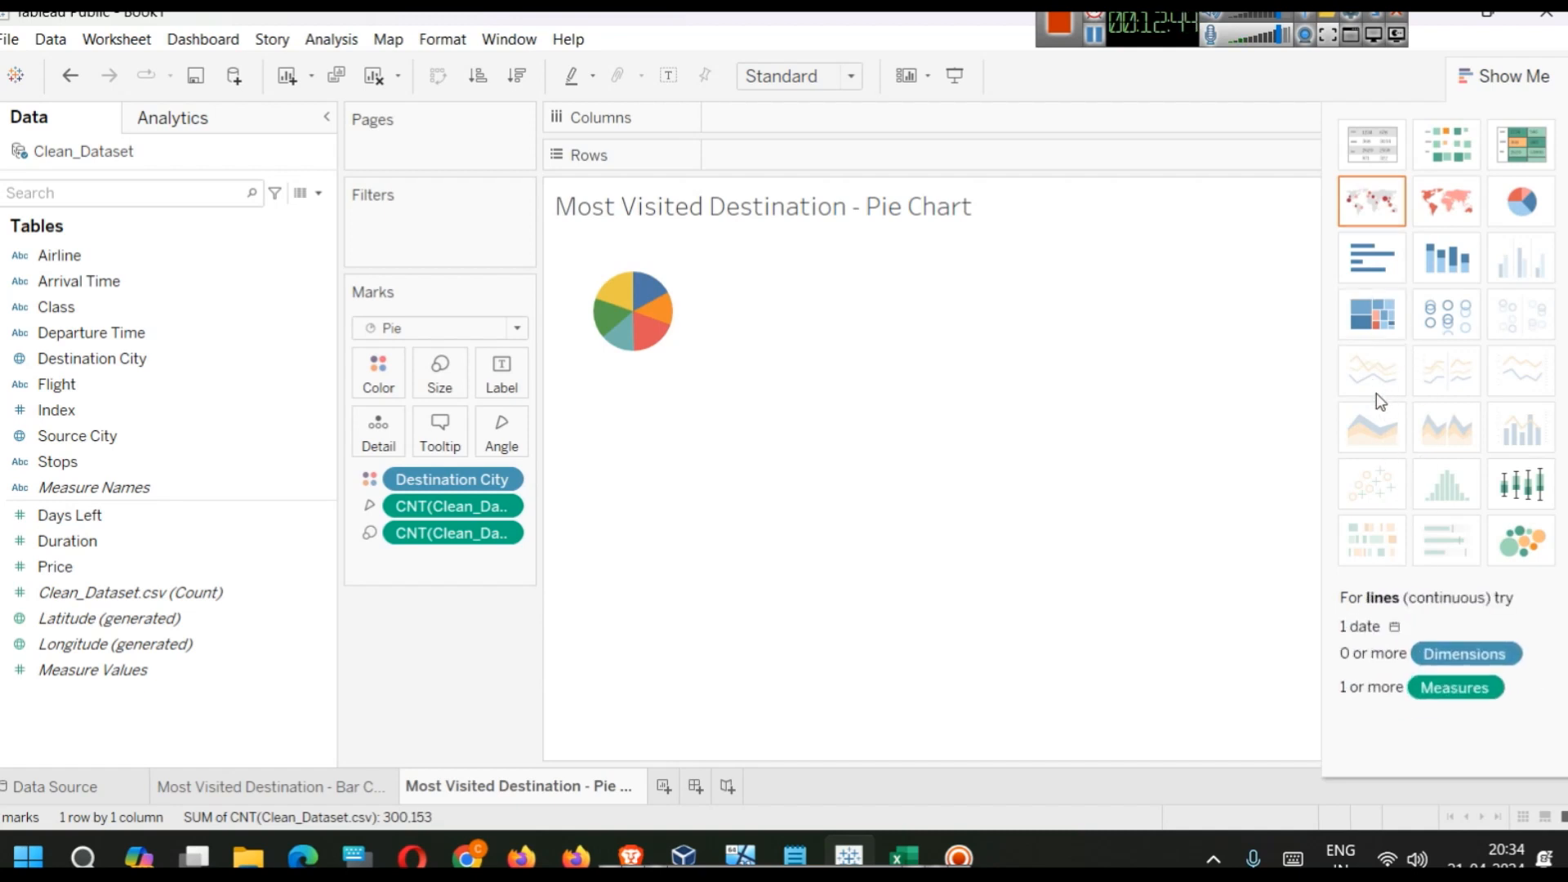
pyautogui.click(122, 490)
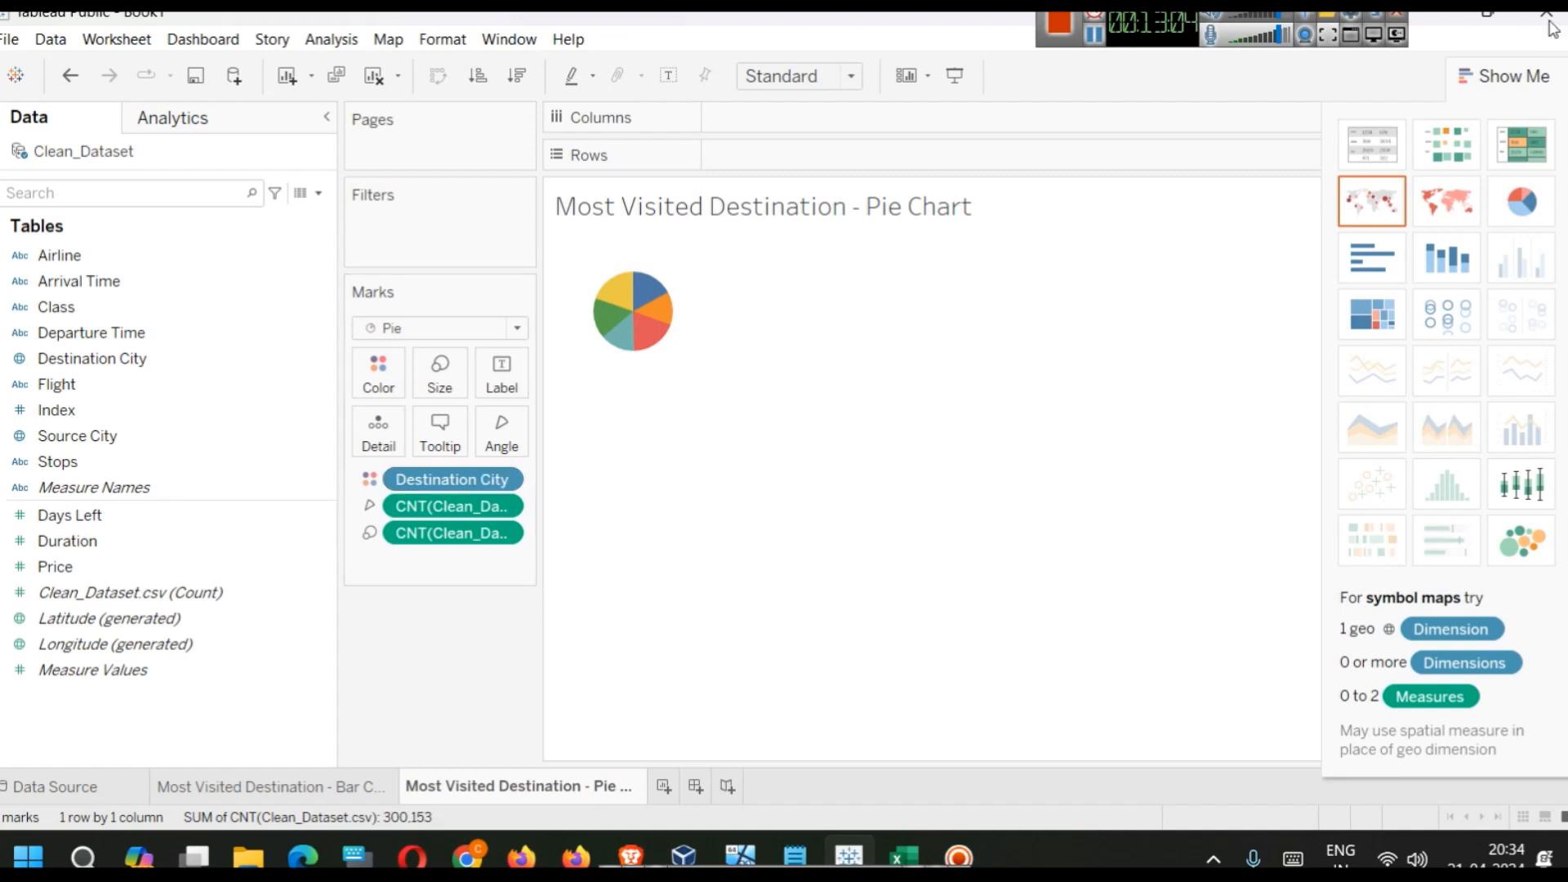
pyautogui.click(1473, 63)
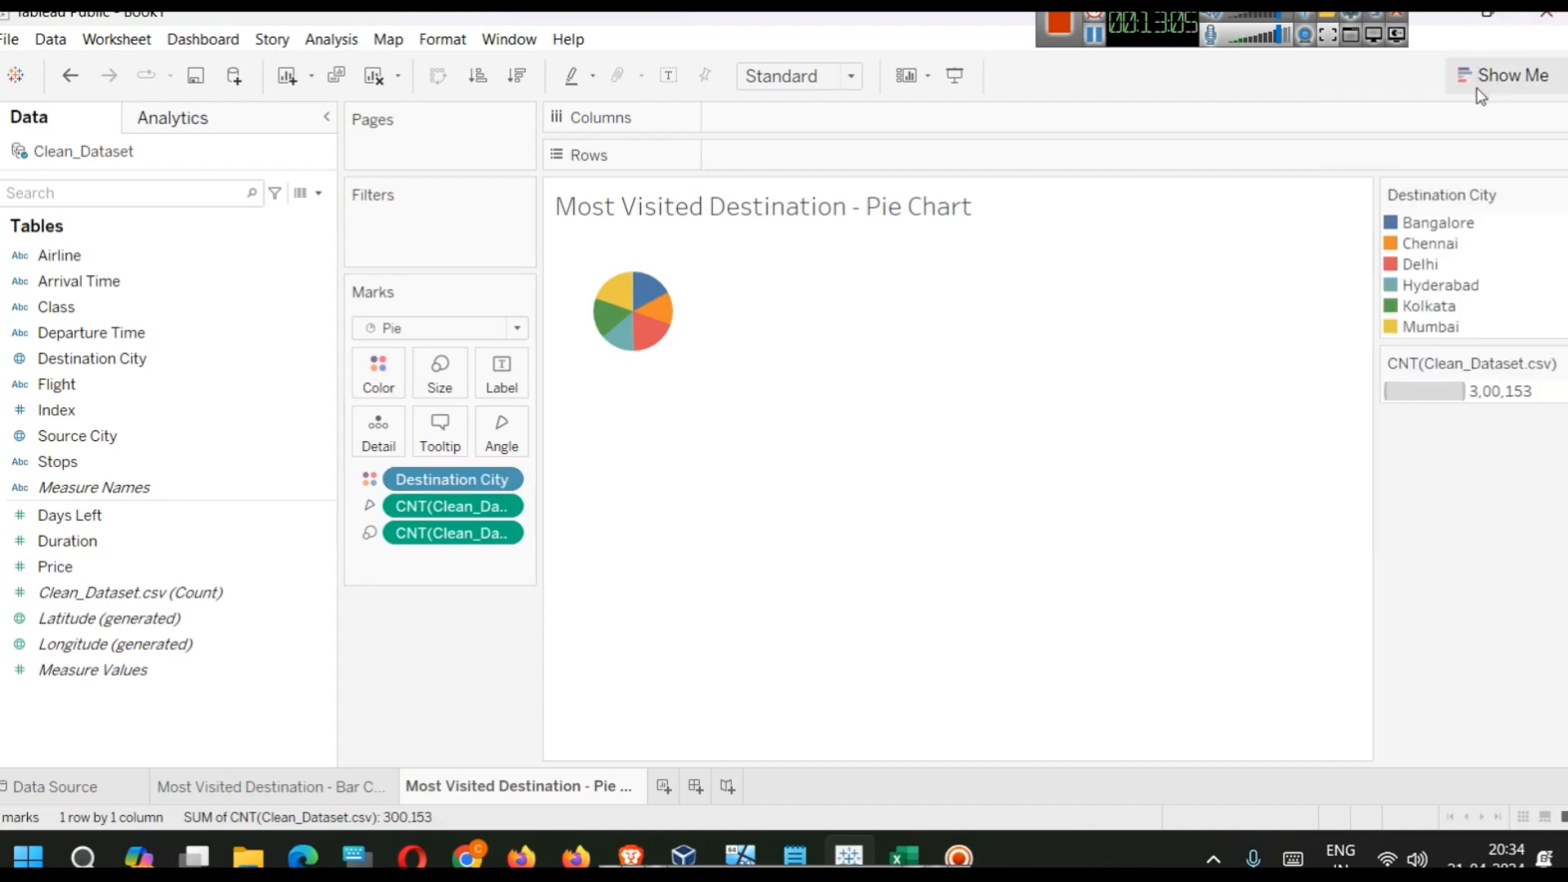
# Step: Remove Destination City and both Clean_Dataset.csv counts from the marks to empty the pie chart worksheet
pyautogui.click(504, 482)
pyautogui.click(448, 847)
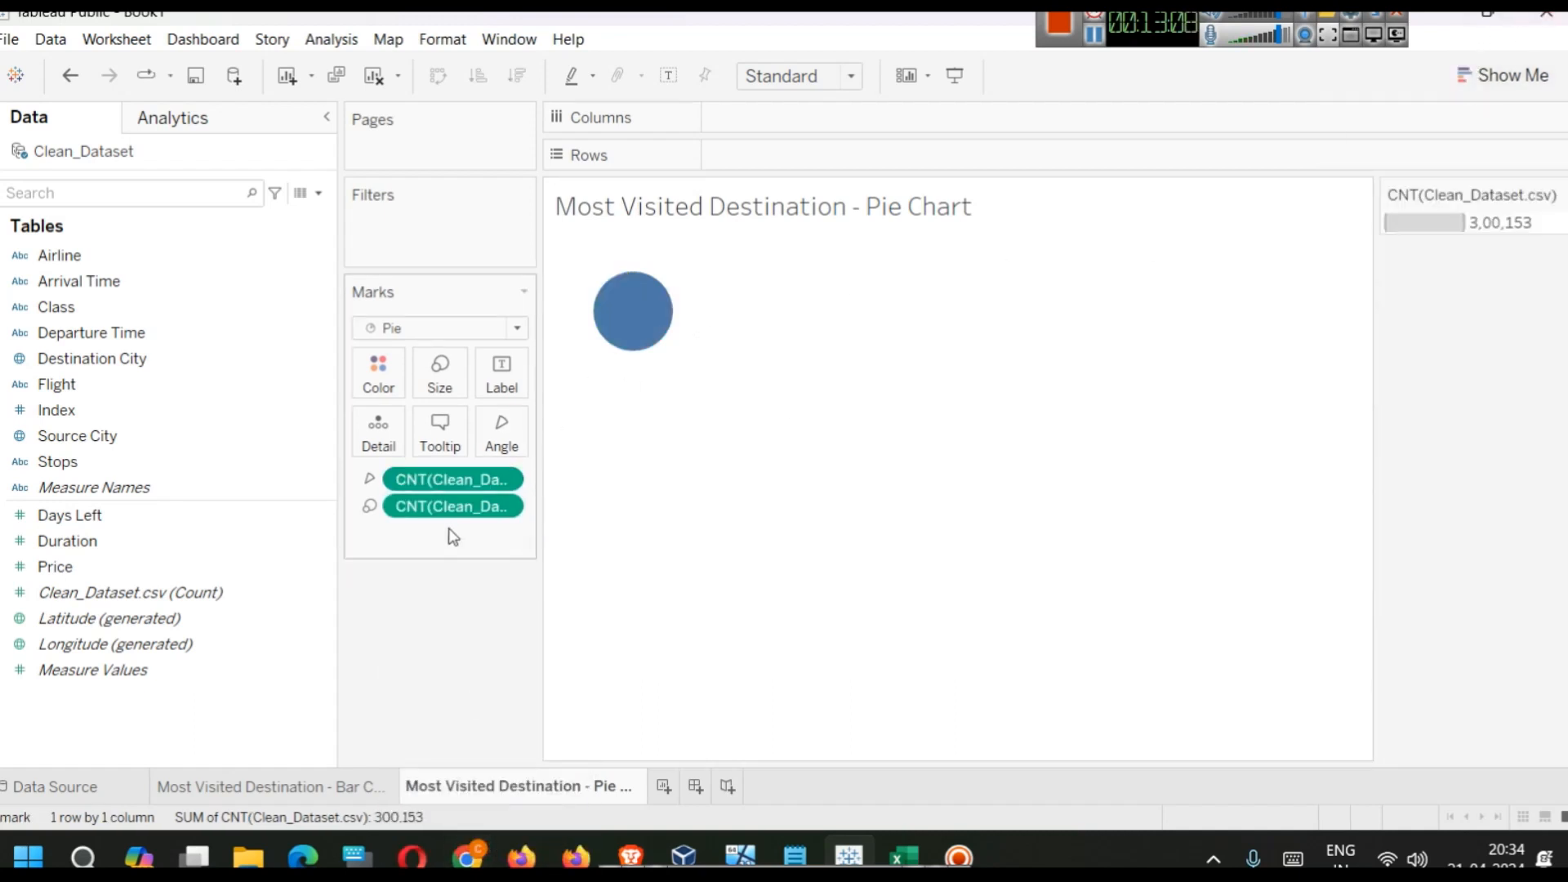
pyautogui.moveTo(465, 510); pyautogui.dragTo(179, 504)
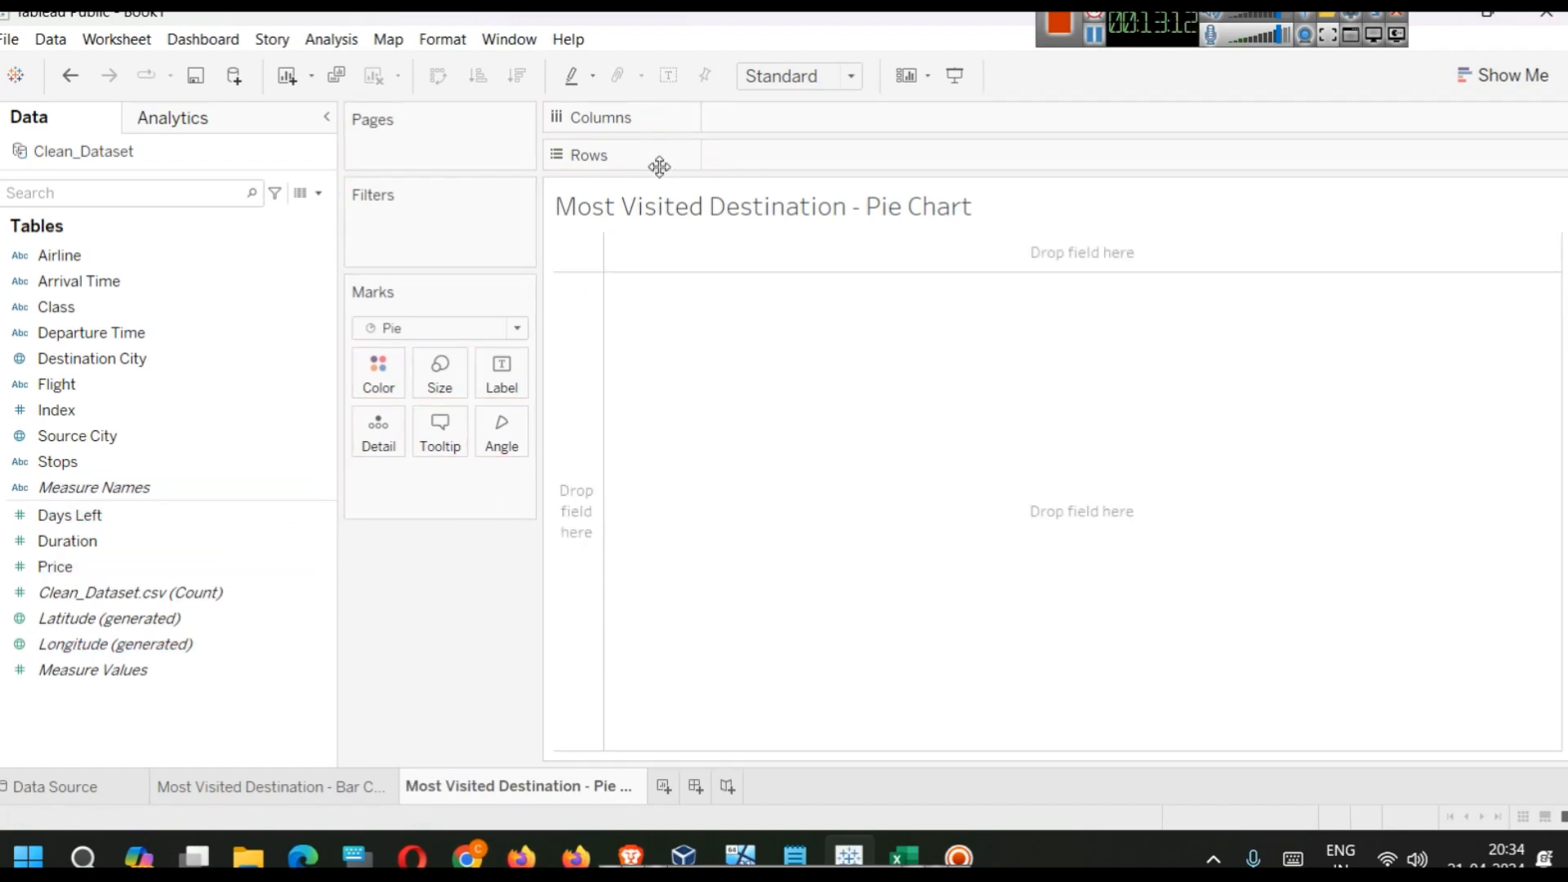
pyautogui.click(1508, 86)
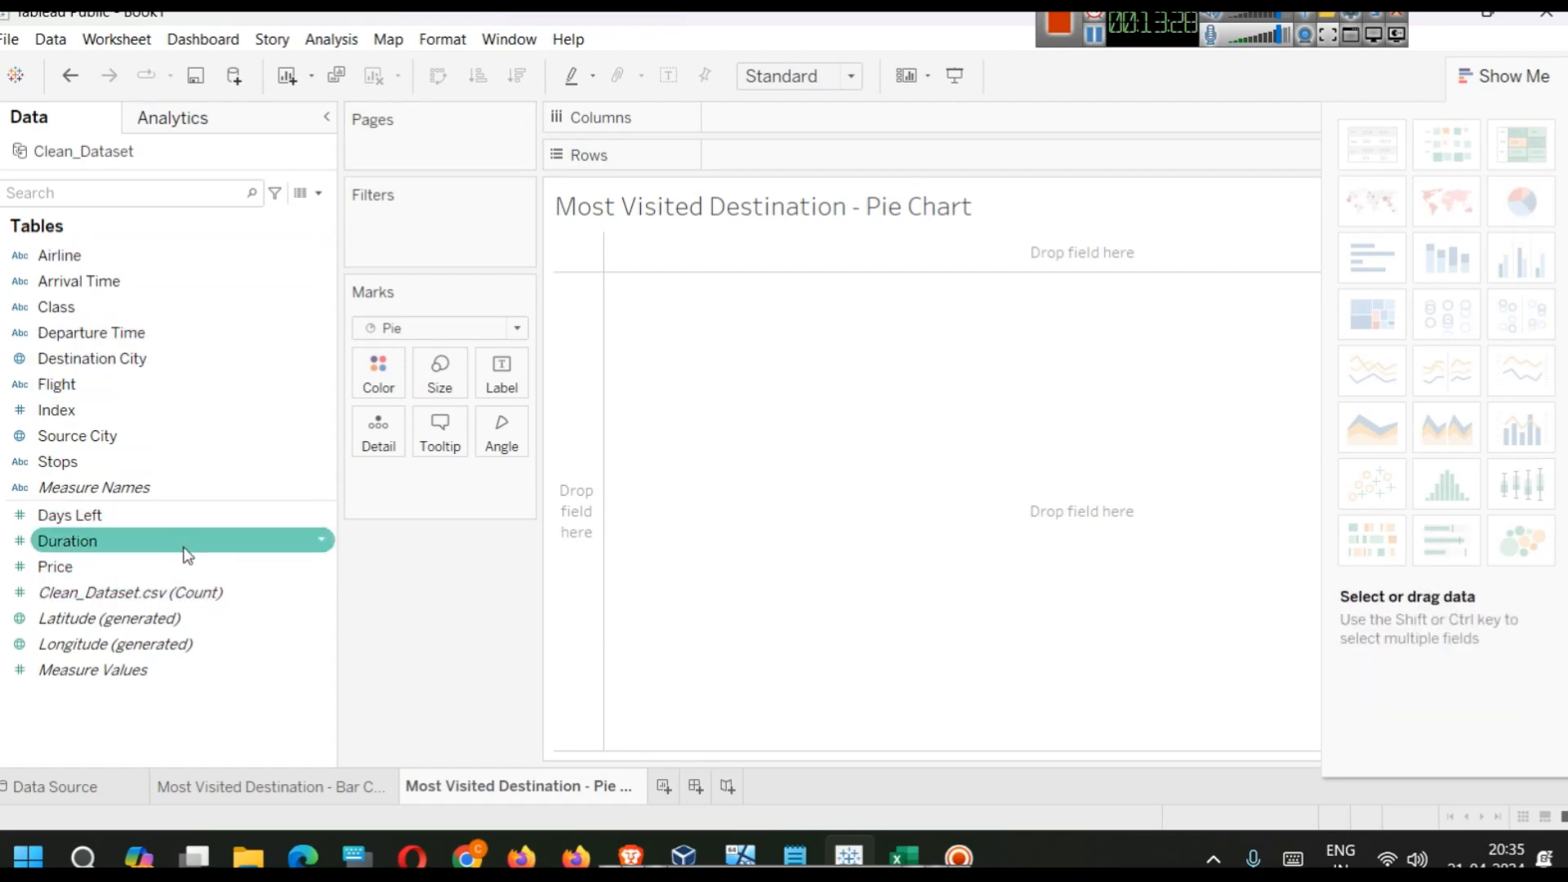
pyautogui.click(193, 409)
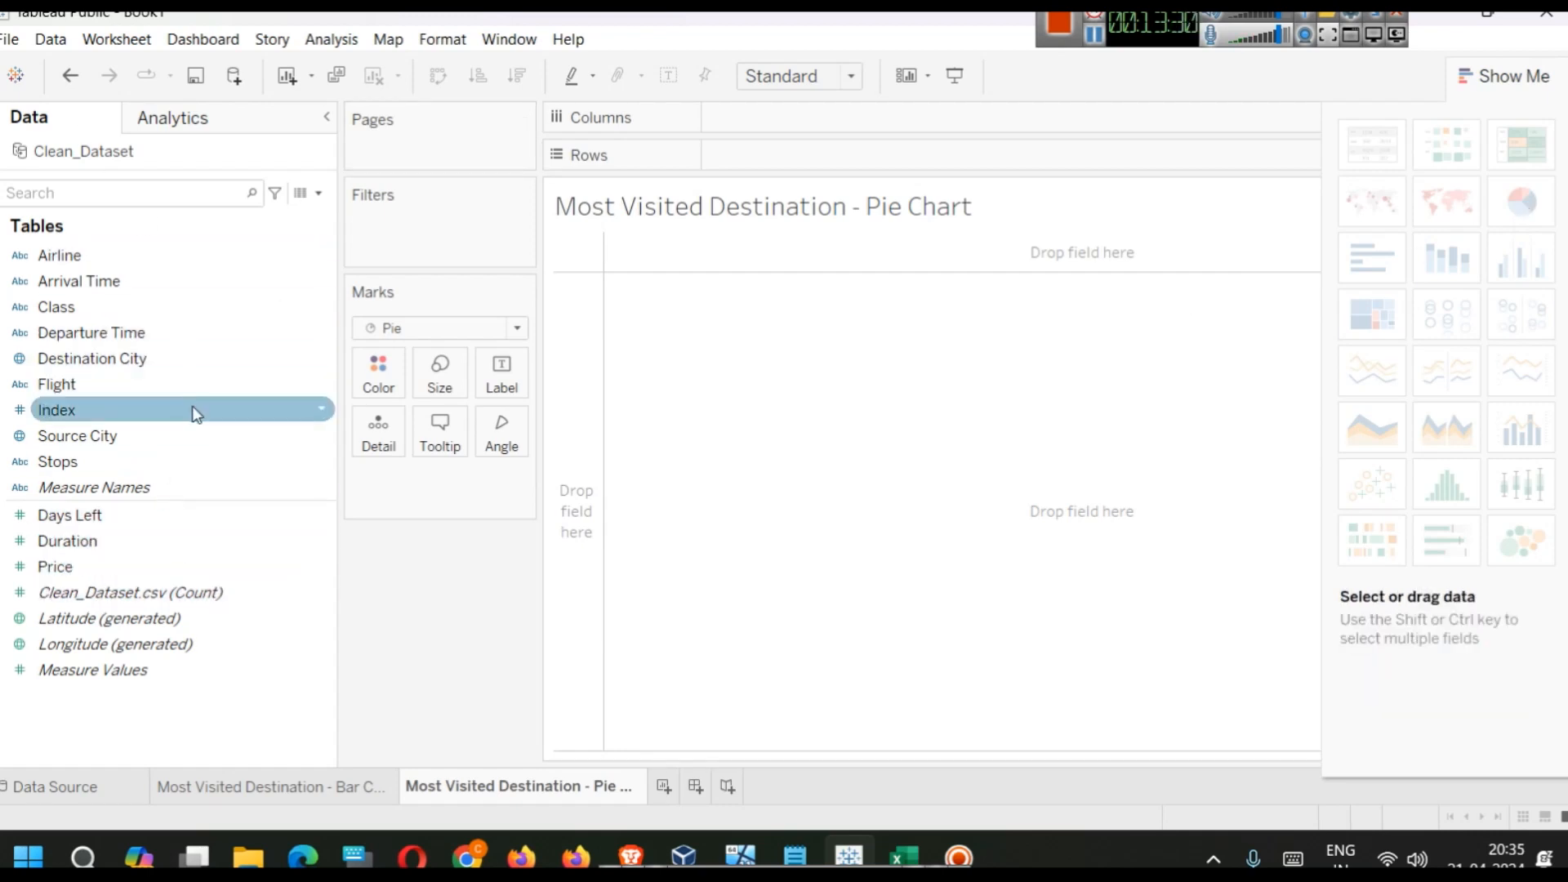
# Step: Rename the emptied worksheet as "Source City Count- Pie Chart"
pyautogui.rightClick(452, 788)
pyautogui.click(557, 547)
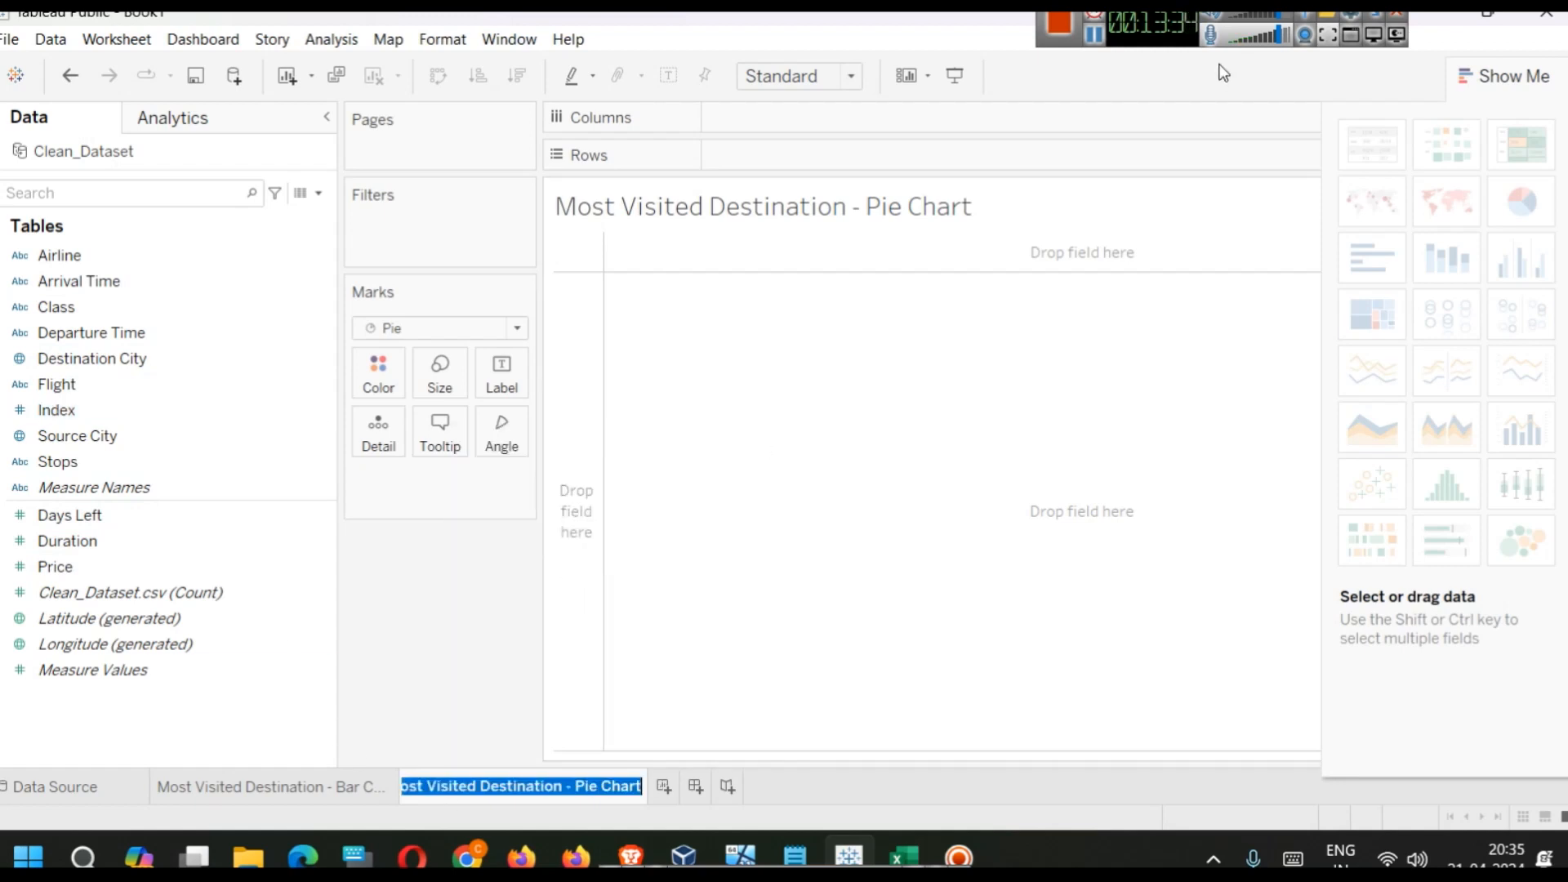
pyautogui.write('Source City Count- Pie Chart')
pyautogui.press('Return')
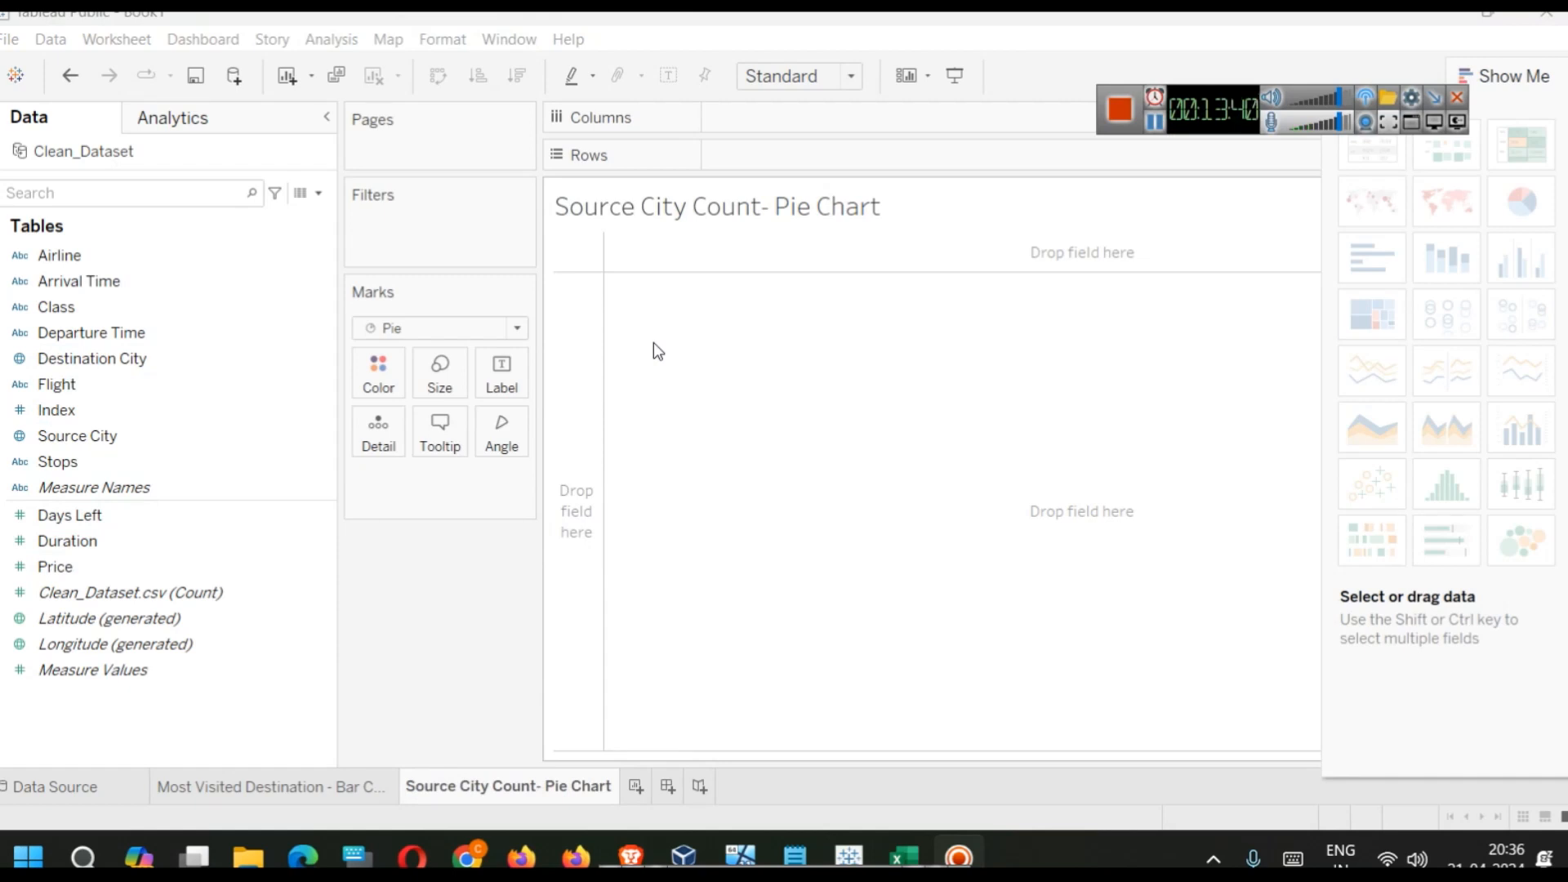
pyautogui.moveTo(1220, 100); pyautogui.dragTo(1144, 48)
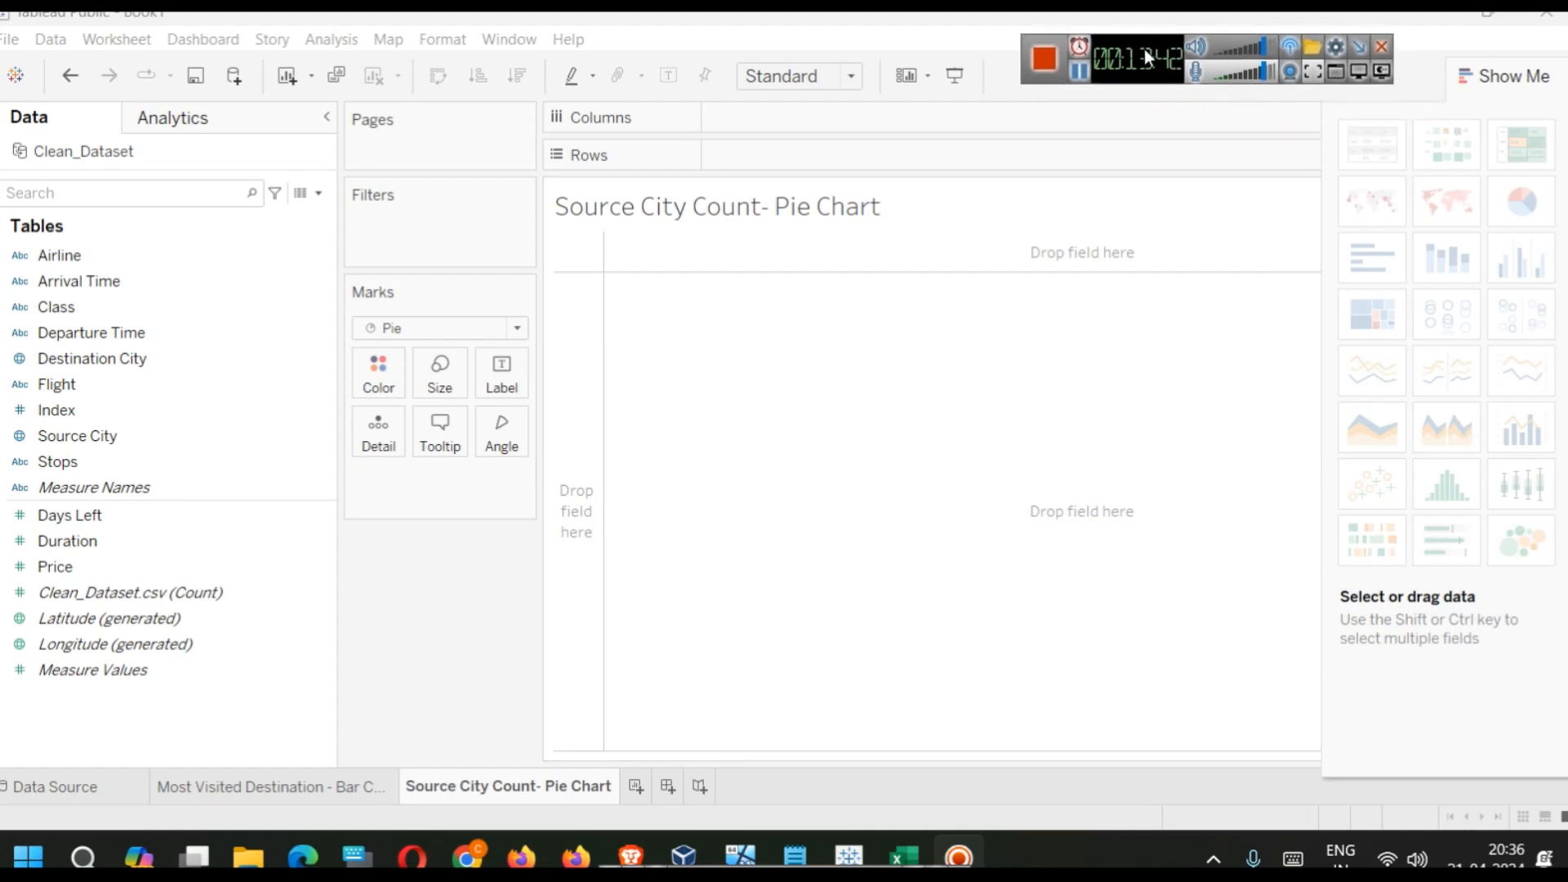
# Step: Place Source City on Columns and Clean_Dataset.csv (Count) on Rows
pyautogui.click(1510, 82)
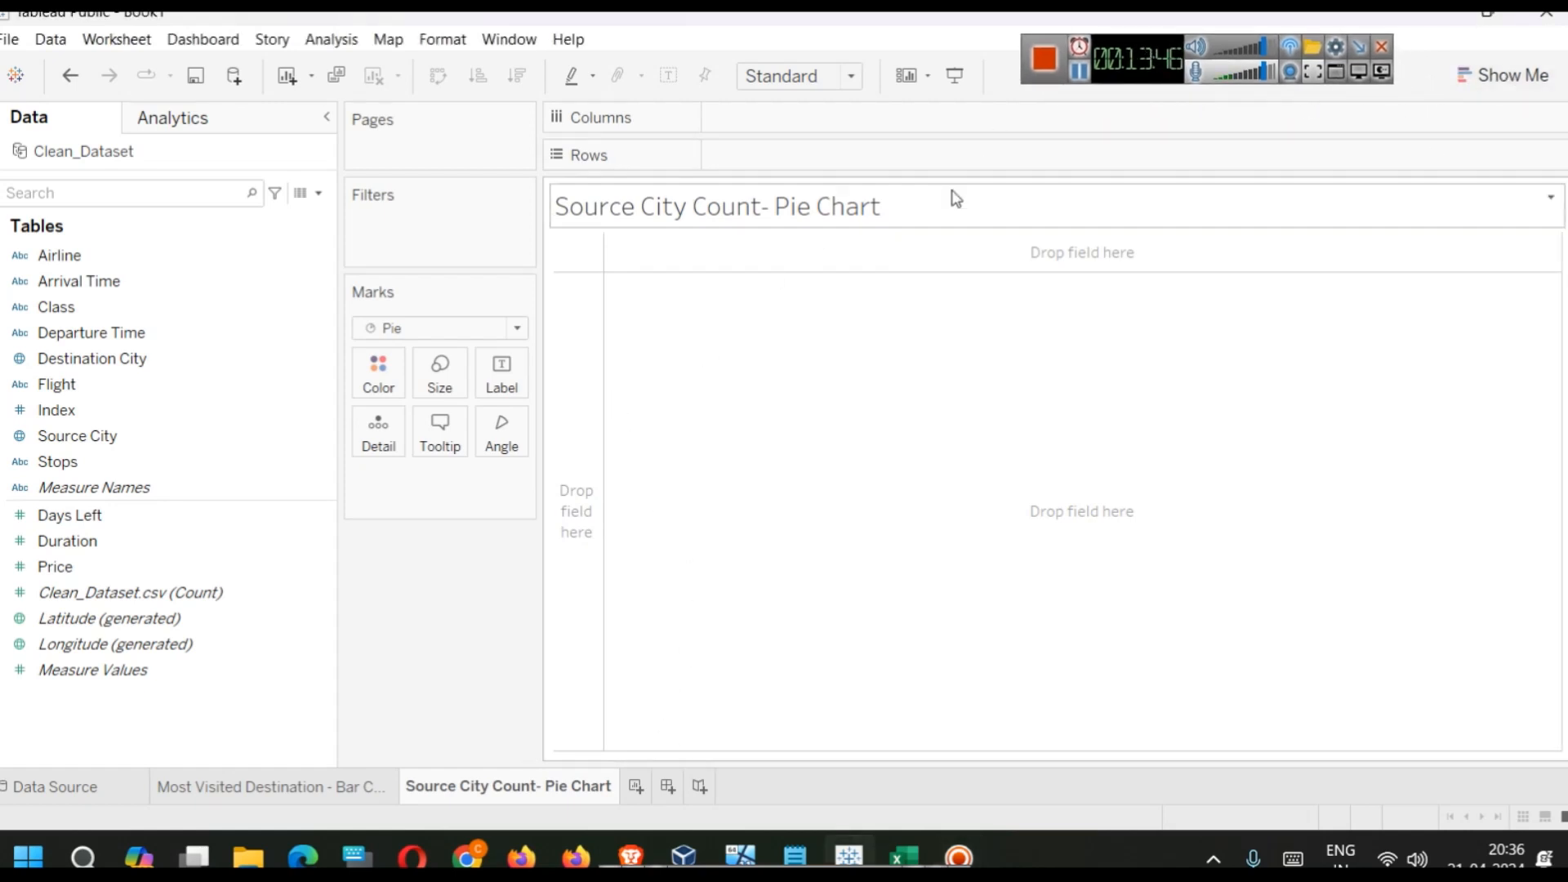
pyautogui.moveTo(175, 435)
pyautogui.mouseDown()
pyautogui.moveTo(934, 86)
pyautogui.moveTo(922, 126)
pyautogui.mouseUp()
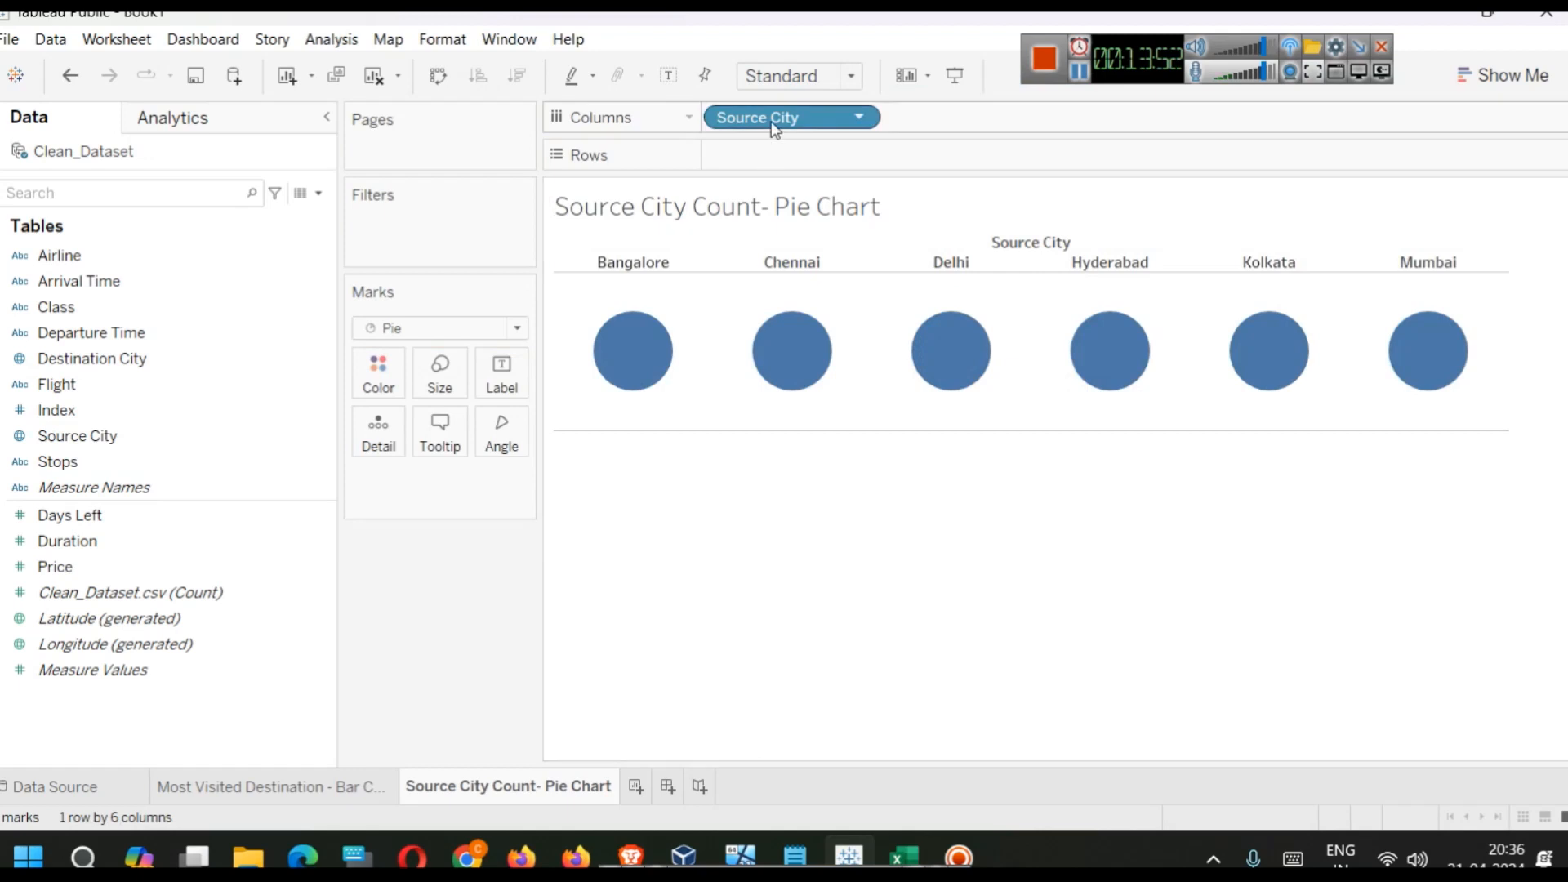
pyautogui.click(1494, 76)
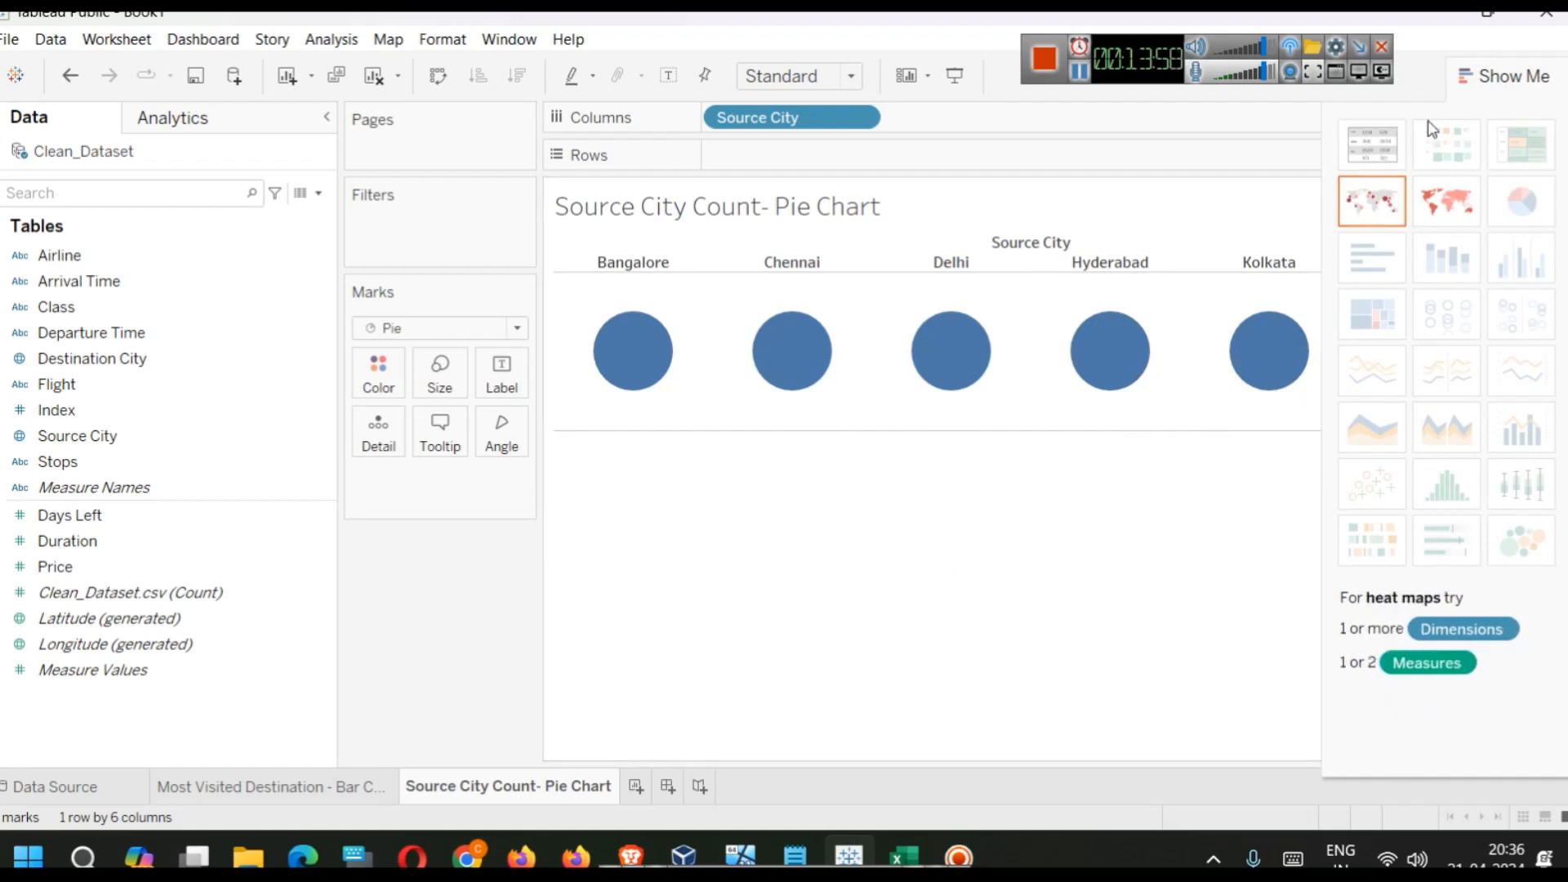
pyautogui.click(1514, 76)
pyautogui.click(76, 591)
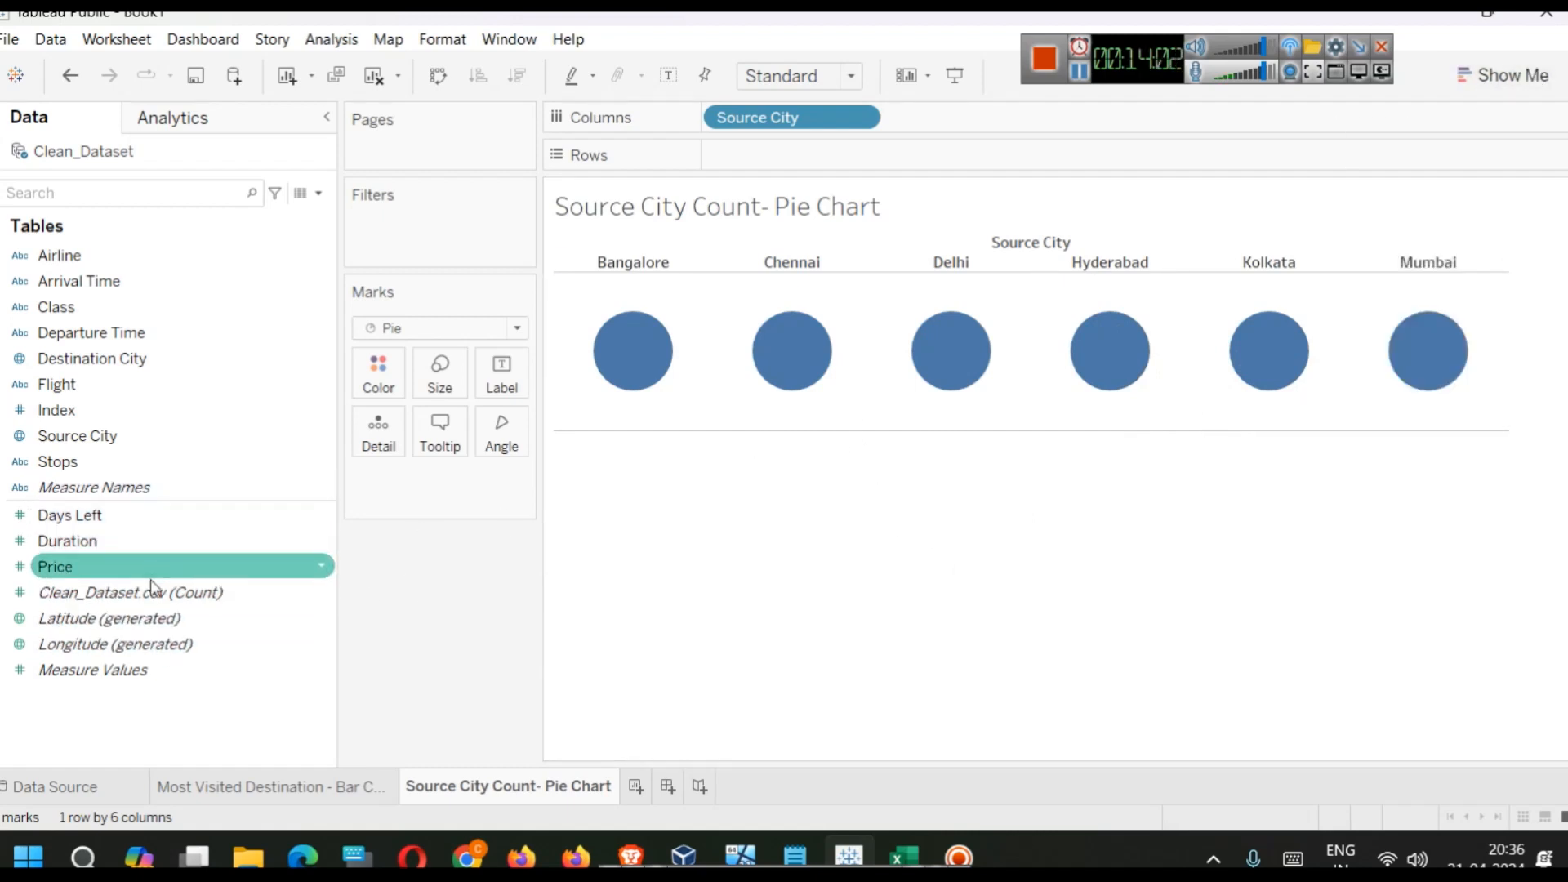
pyautogui.moveTo(151, 601); pyautogui.dragTo(904, 150)
# Step: Convert the view into a pie chart of record counts per source city with Show Me and collapse the chart suggestions
pyautogui.click(1503, 75)
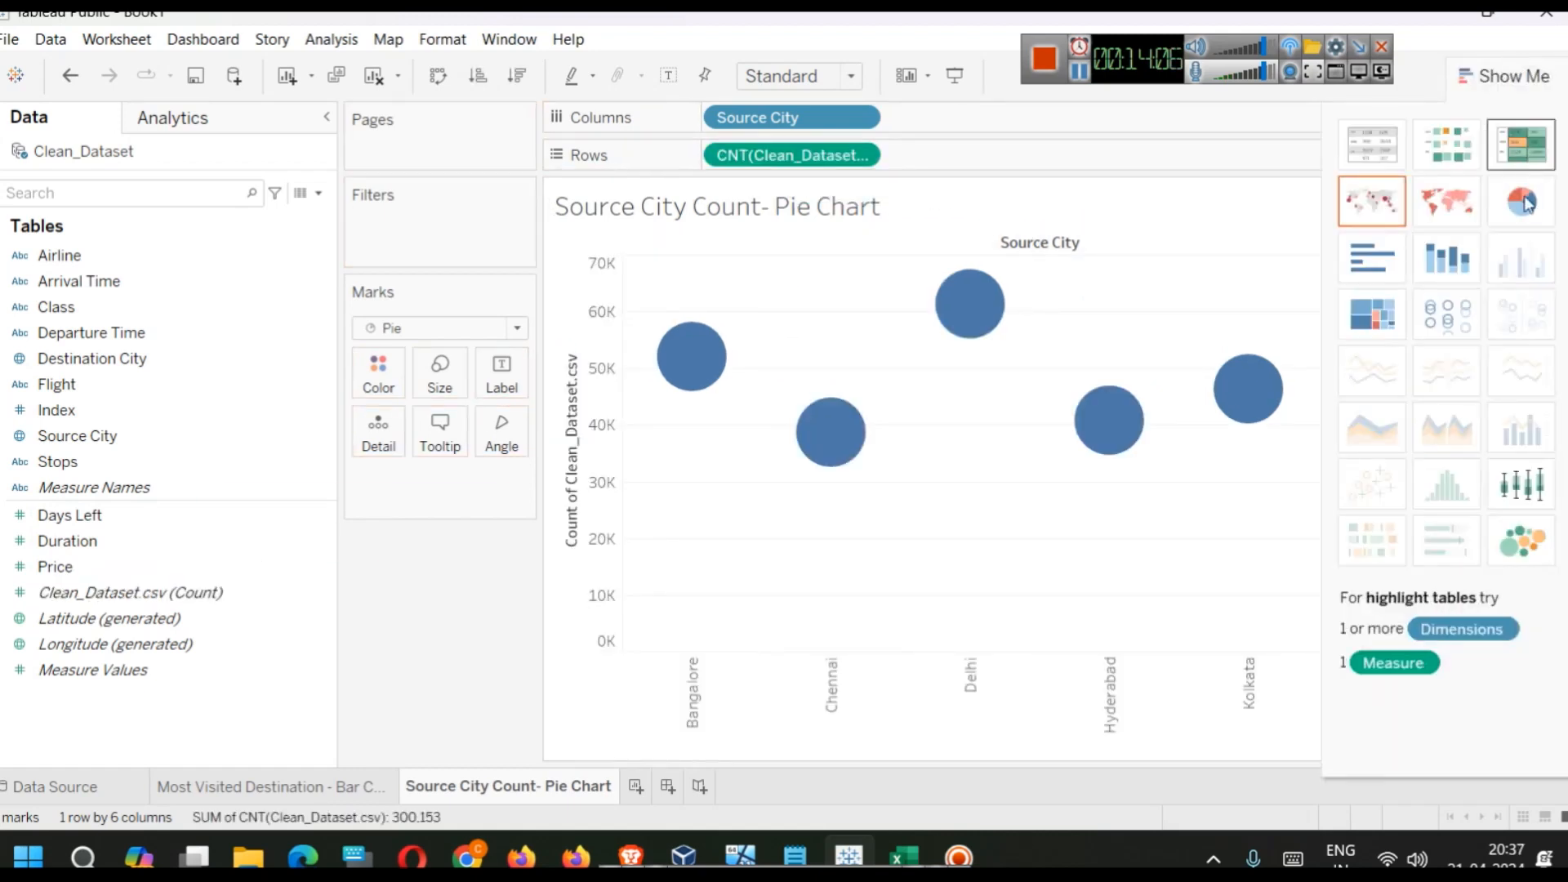
pyautogui.click(1524, 203)
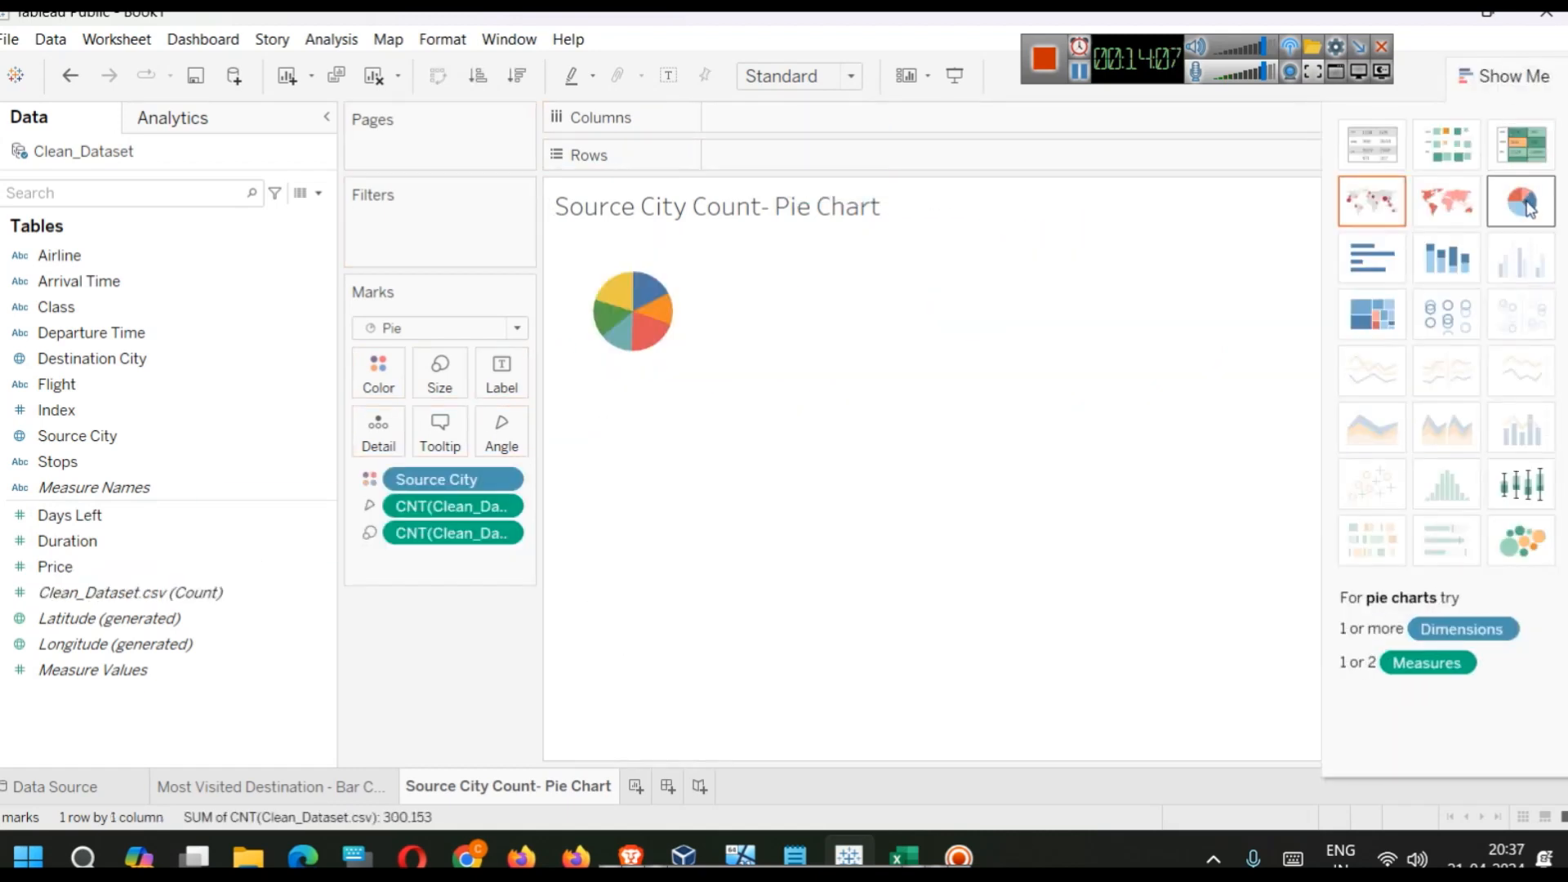
pyautogui.click(1503, 75)
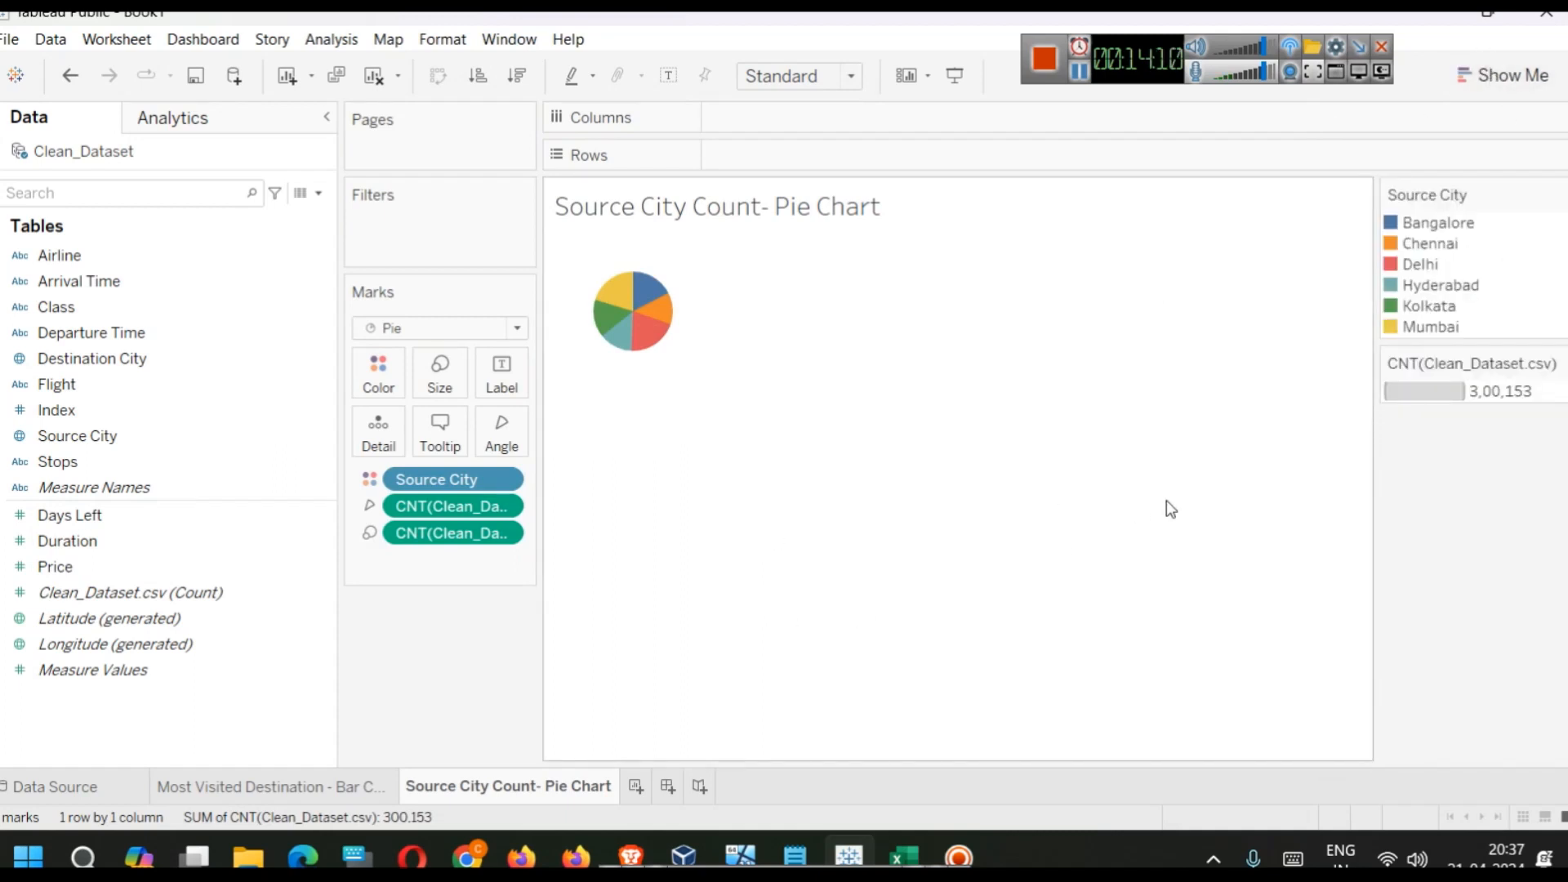
pyautogui.click(1079, 72)
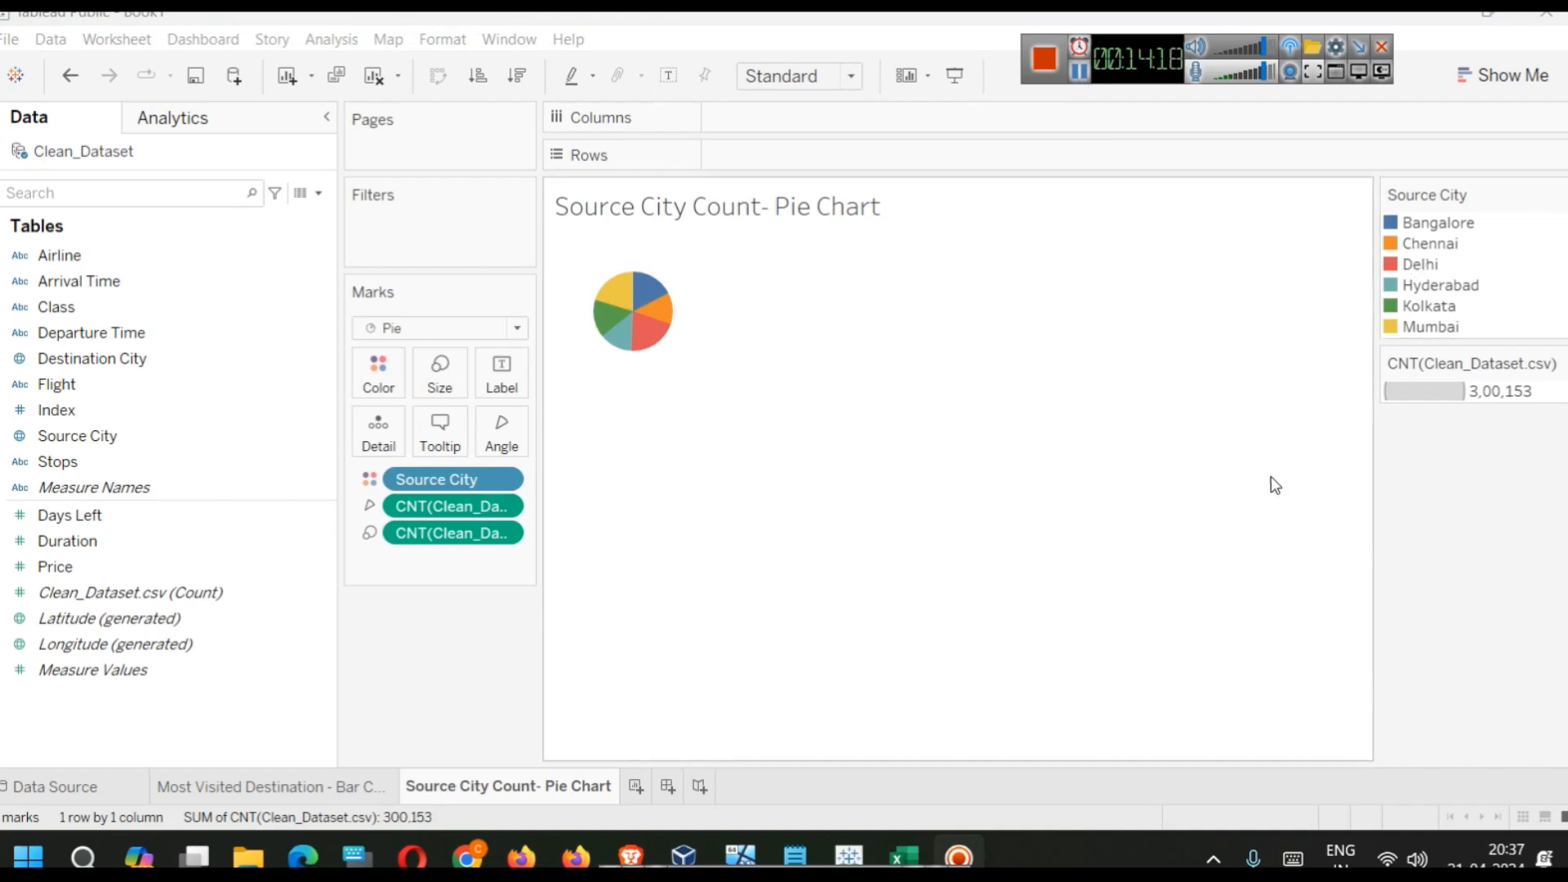
# Step: Enlarge the source city pie chart in several increments to roughly twice its diameter
pyautogui.moveTo(642, 304)
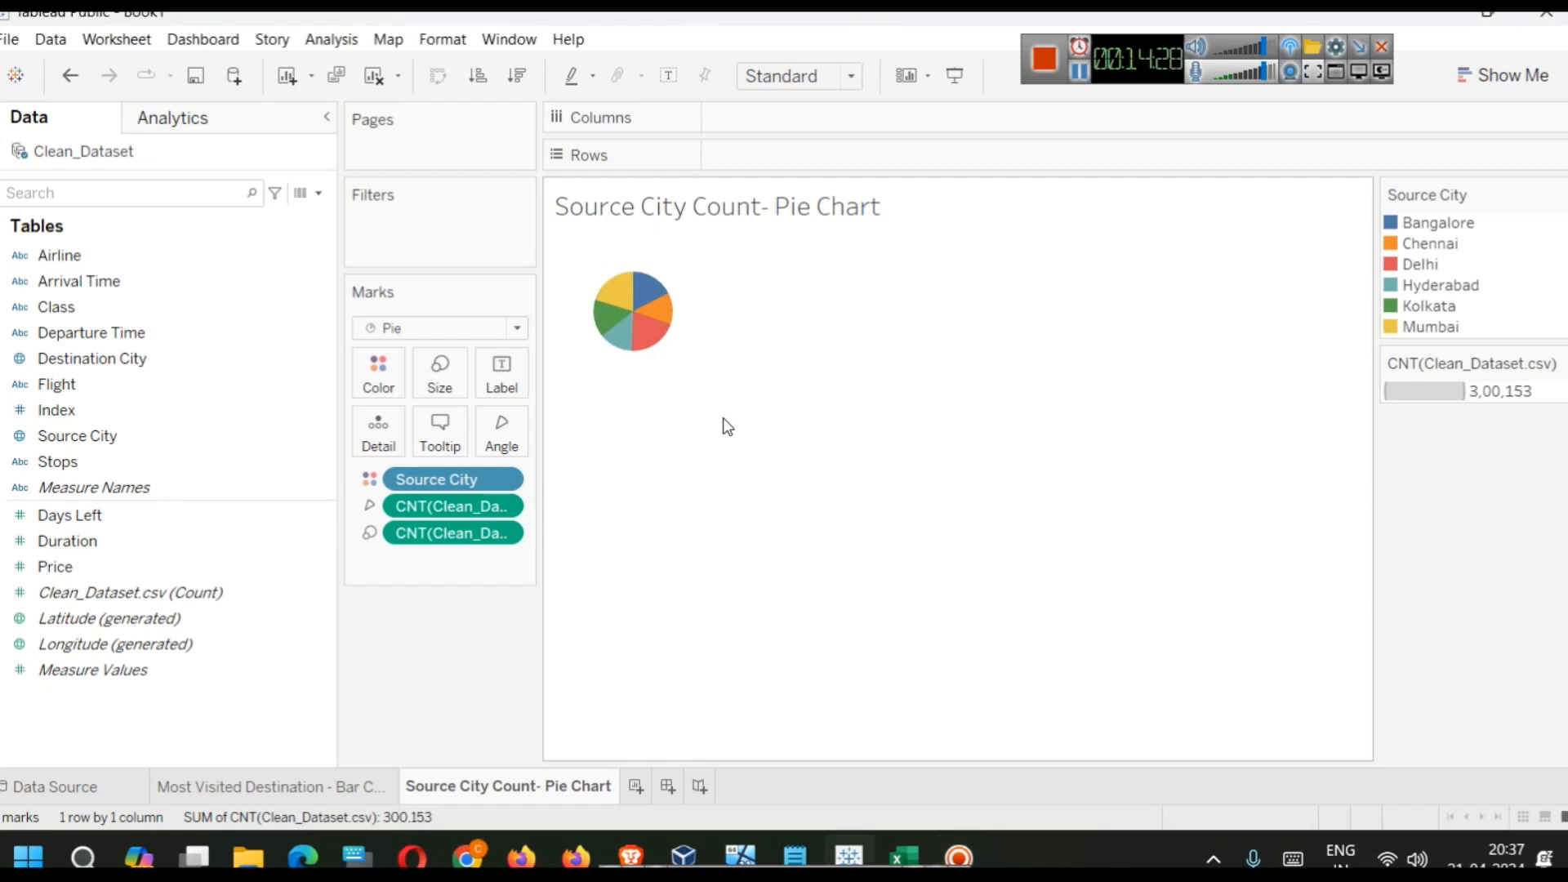
pyautogui.hotkey('ctrl', 'shift', 'b')
pyautogui.hotkey('ctrl', 'shift', 'b')
pyautogui.hotkey('ctrl', 'shift', 'b')
pyautogui.hotkey('ctrl', 'shift', 'b')
pyautogui.hotkey('ctrl', 'shift', 'b')
pyautogui.hotkey('ctrl', 'shift', 'b')
pyautogui.hotkey('ctrl', 'shift', 'b')
pyautogui.hotkey('ctrl', 'shift', 'b')
pyautogui.hotkey('ctrl', 'shift', 'b')
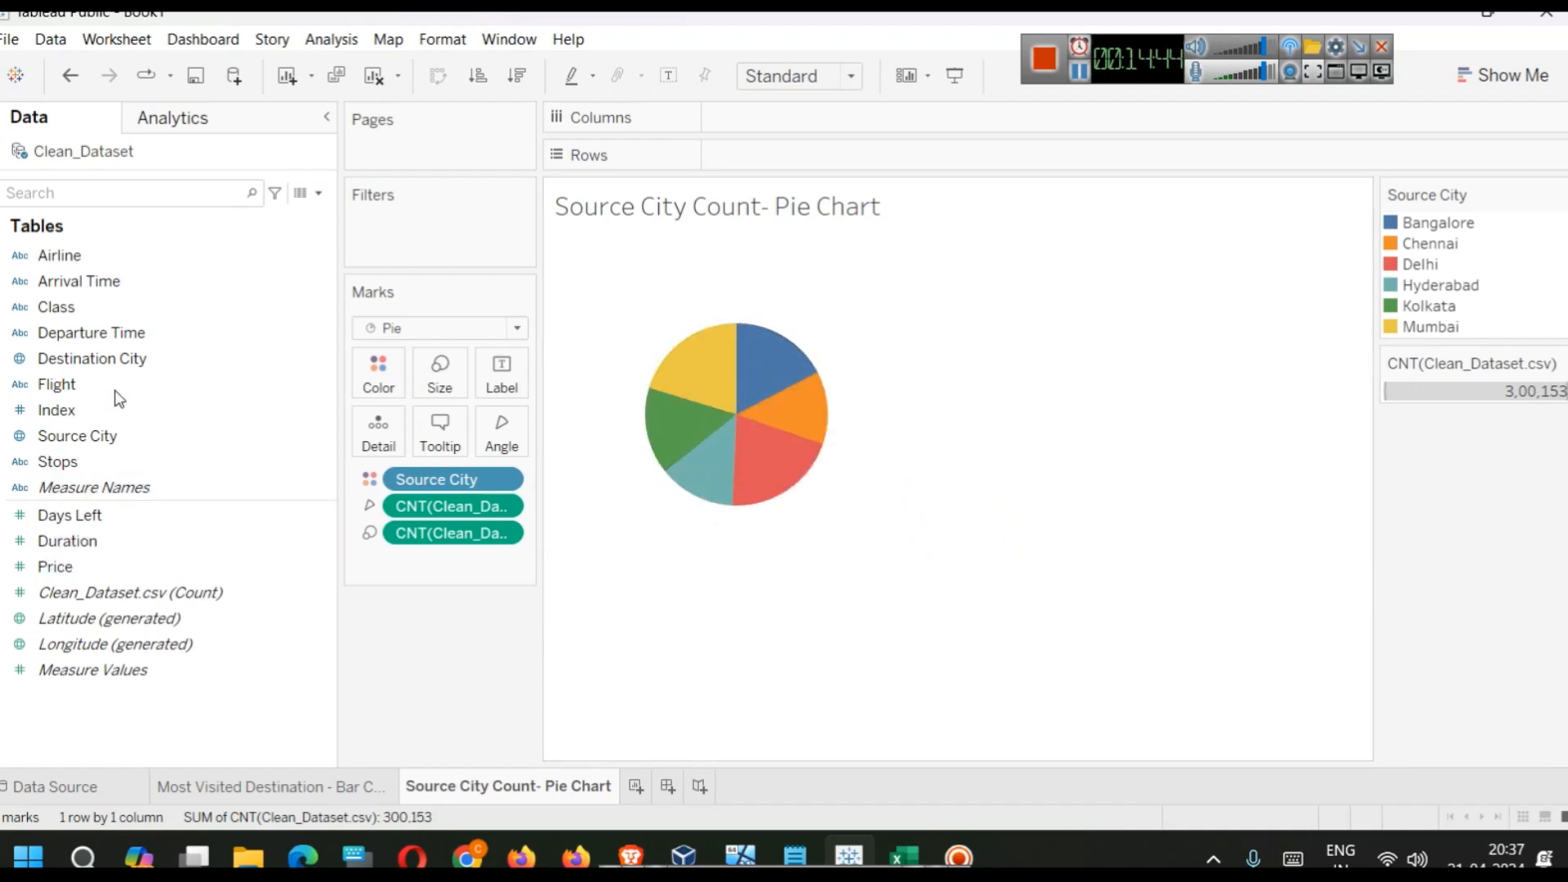
# Step: Label the pie slices with Source City and Clean_Dataset.csv (Count)
pyautogui.moveTo(136, 433); pyautogui.dragTo(499, 371)
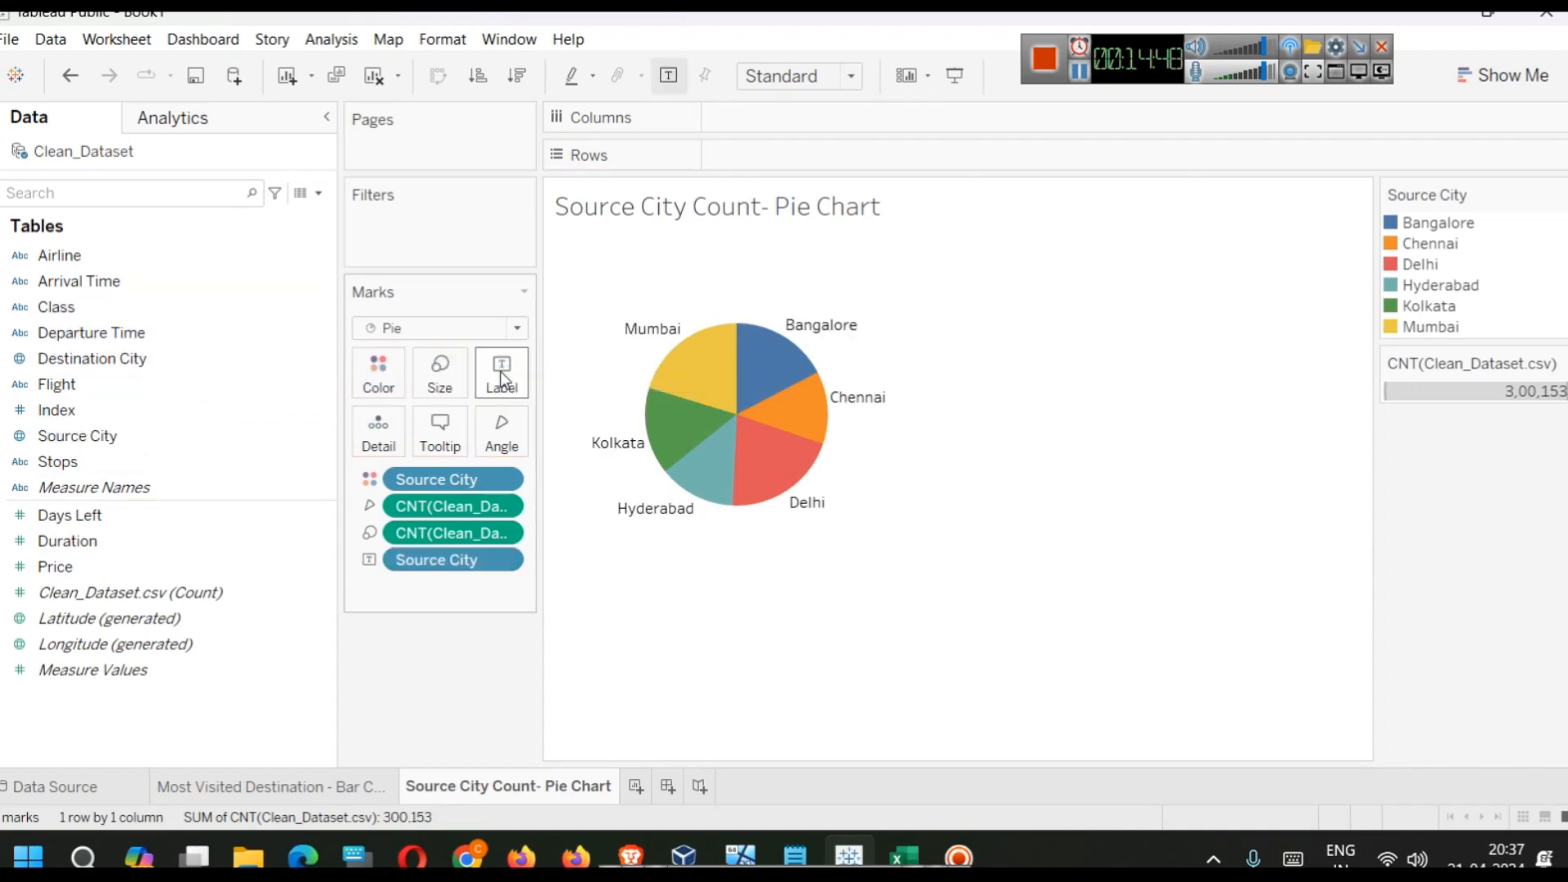
pyautogui.moveTo(167, 593); pyautogui.dragTo(512, 388)
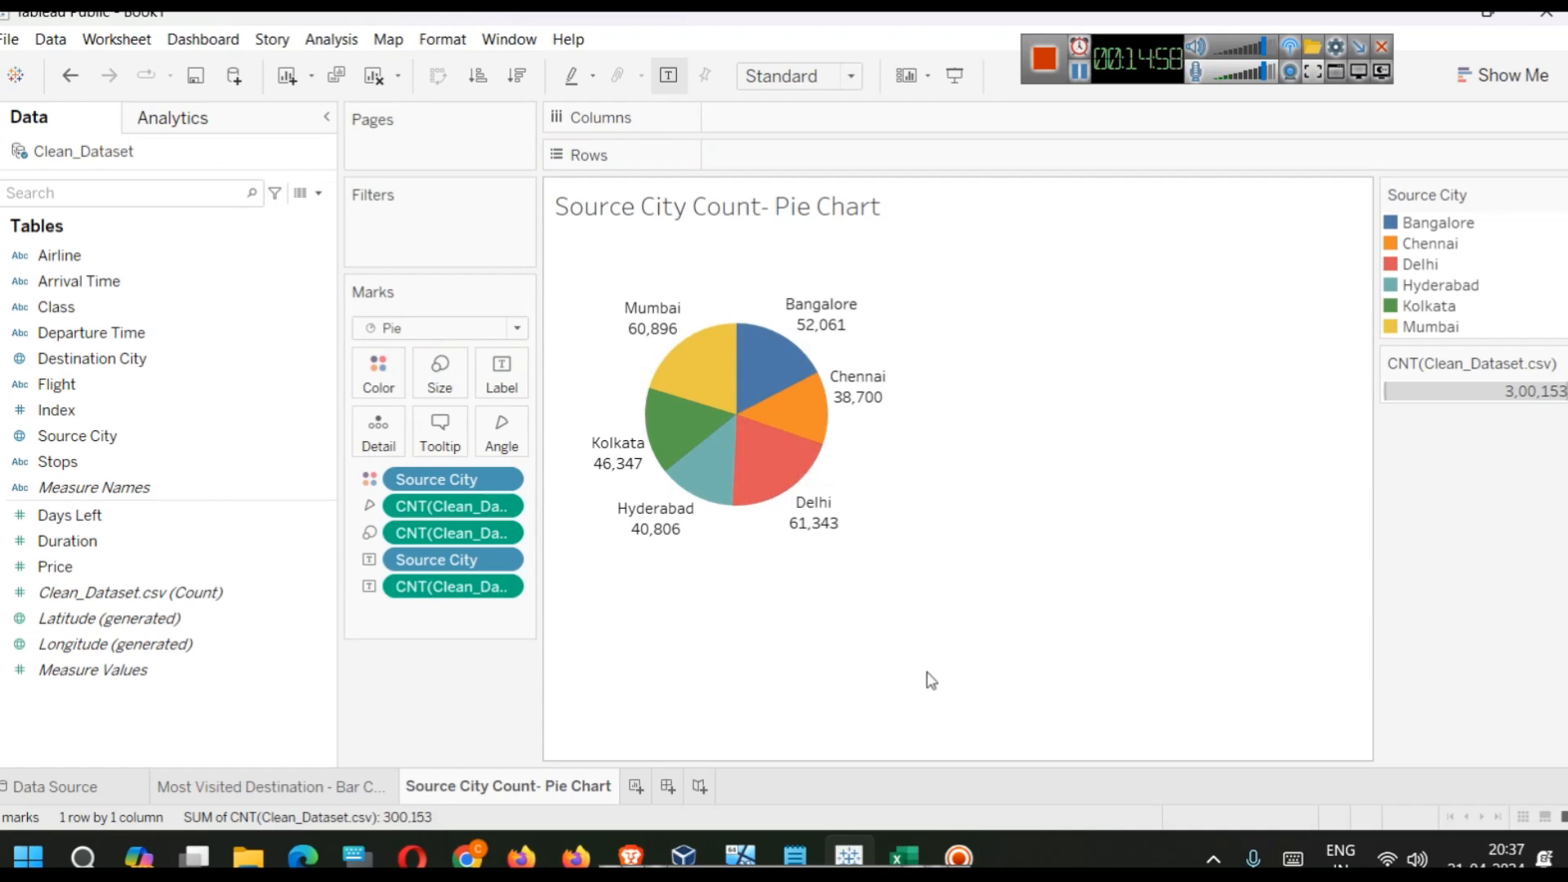
# Step: Add a new worksheet and rename it "Most Visited Destination - Symbol Map"
pyautogui.click(636, 786)
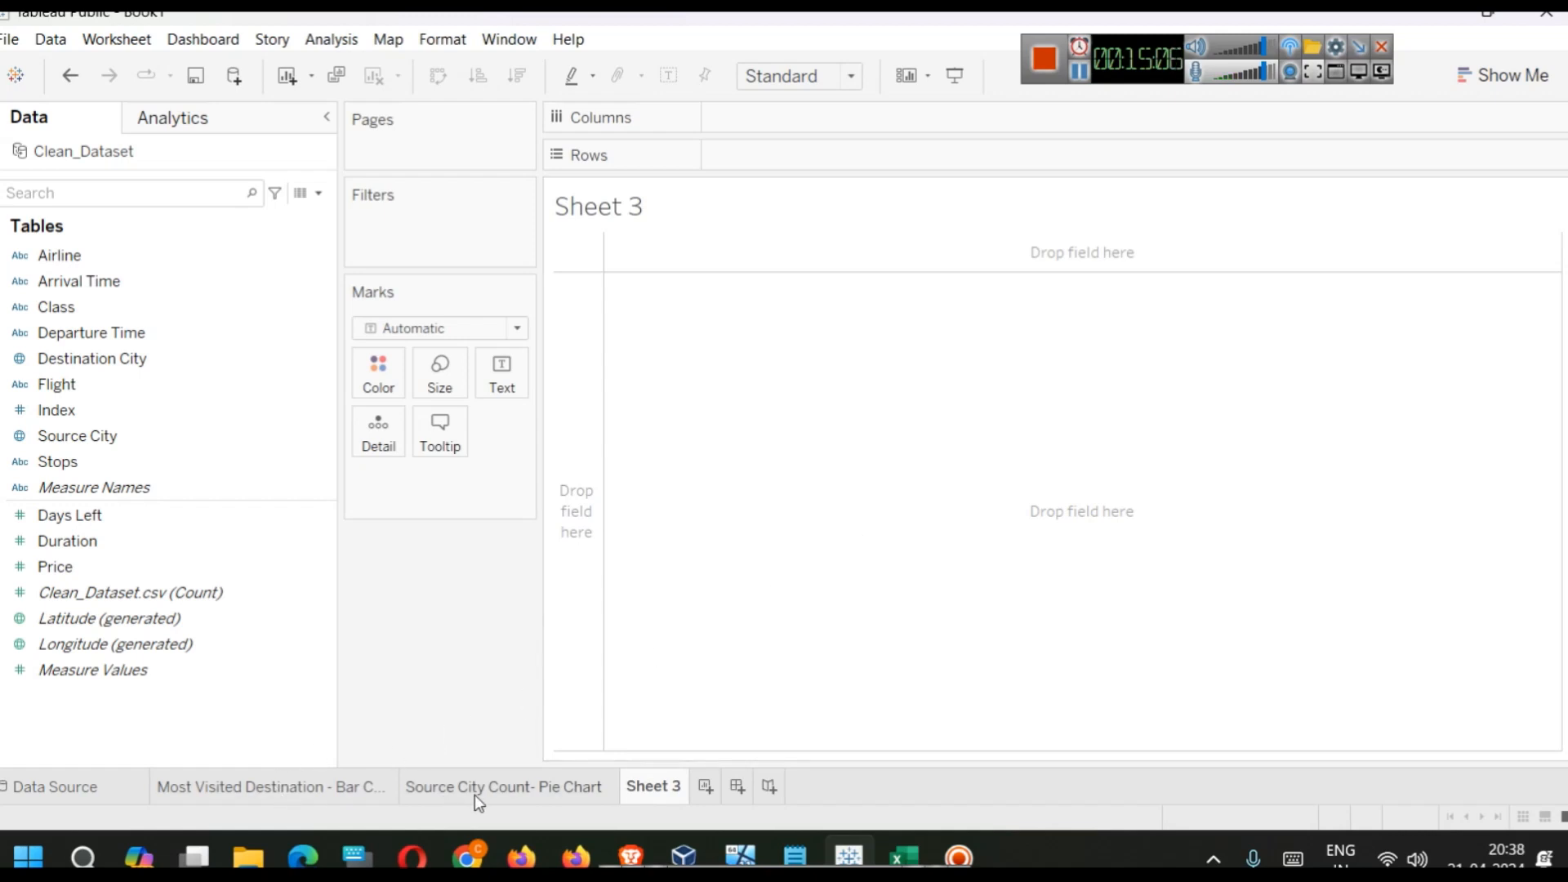
pyautogui.rightClick(657, 789)
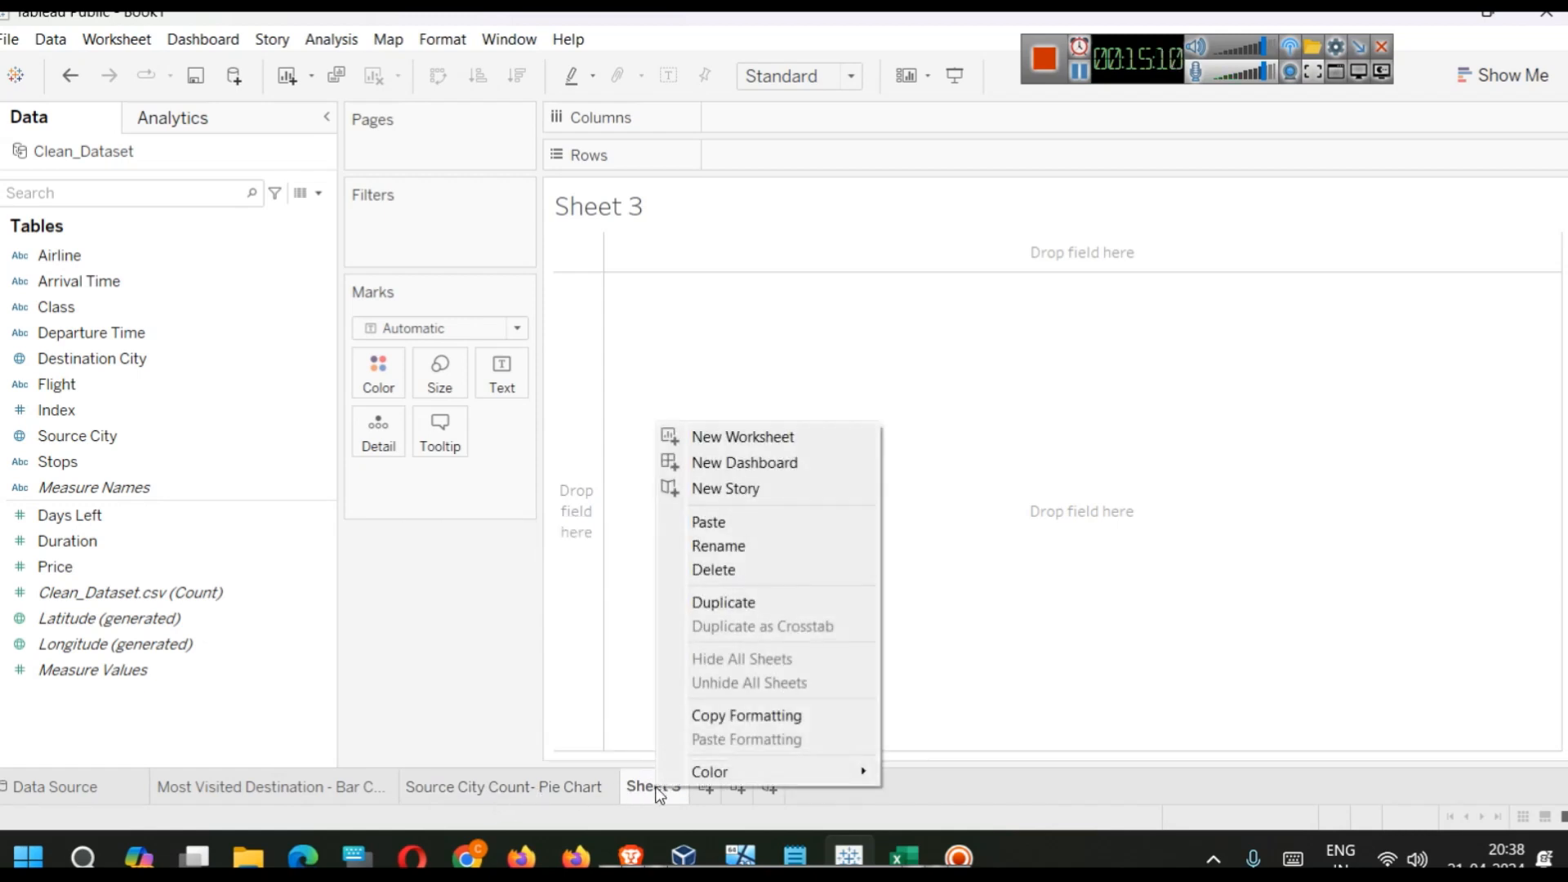
pyautogui.click(718, 545)
pyautogui.write('Most Visited ')
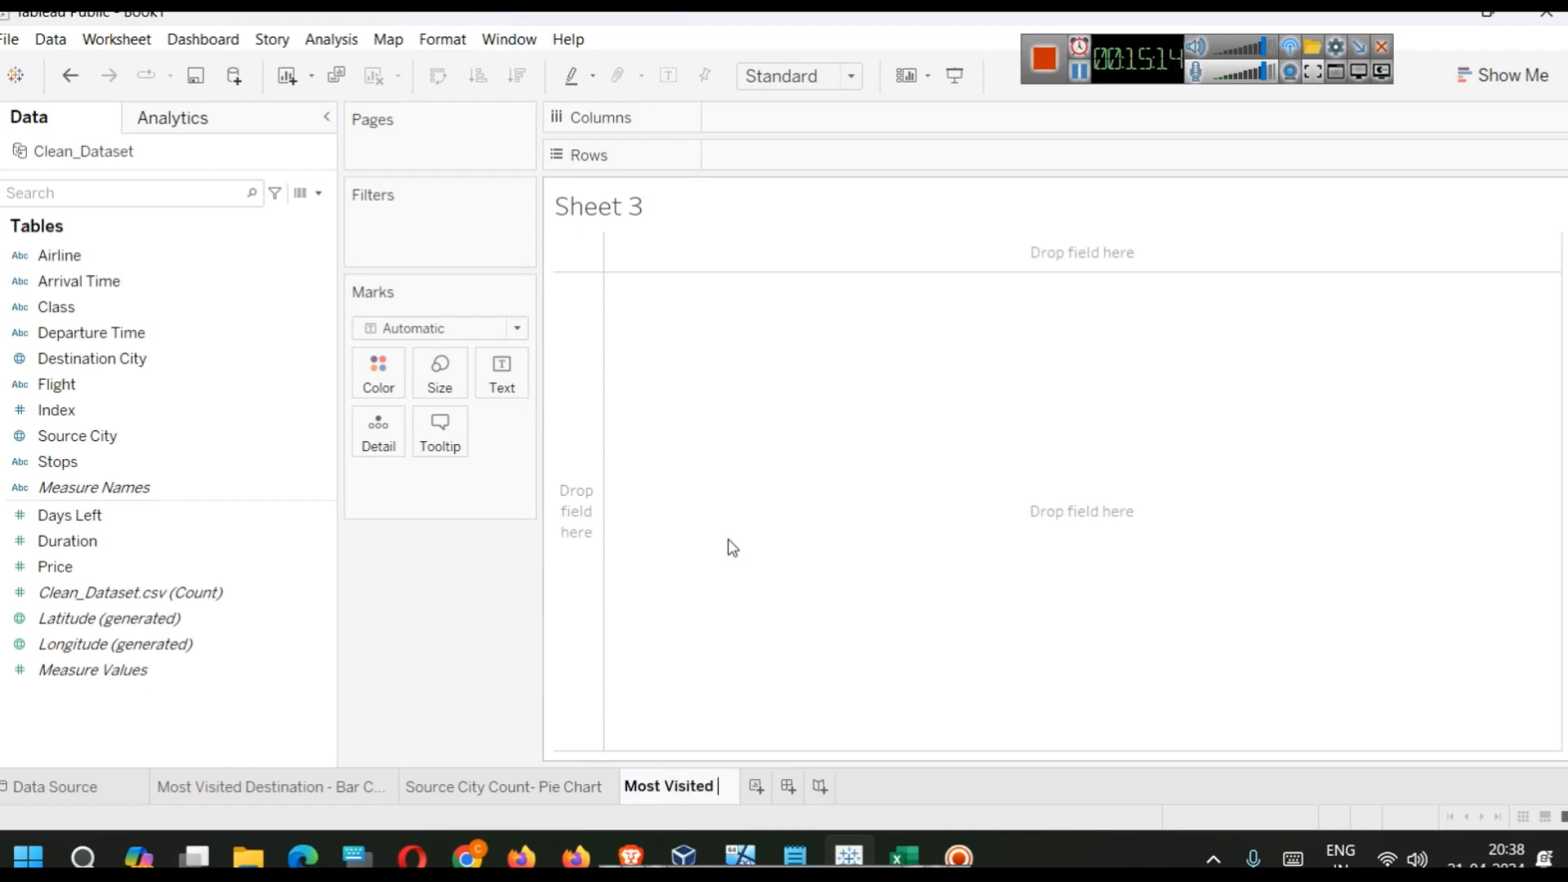
pyautogui.write('Destinat')
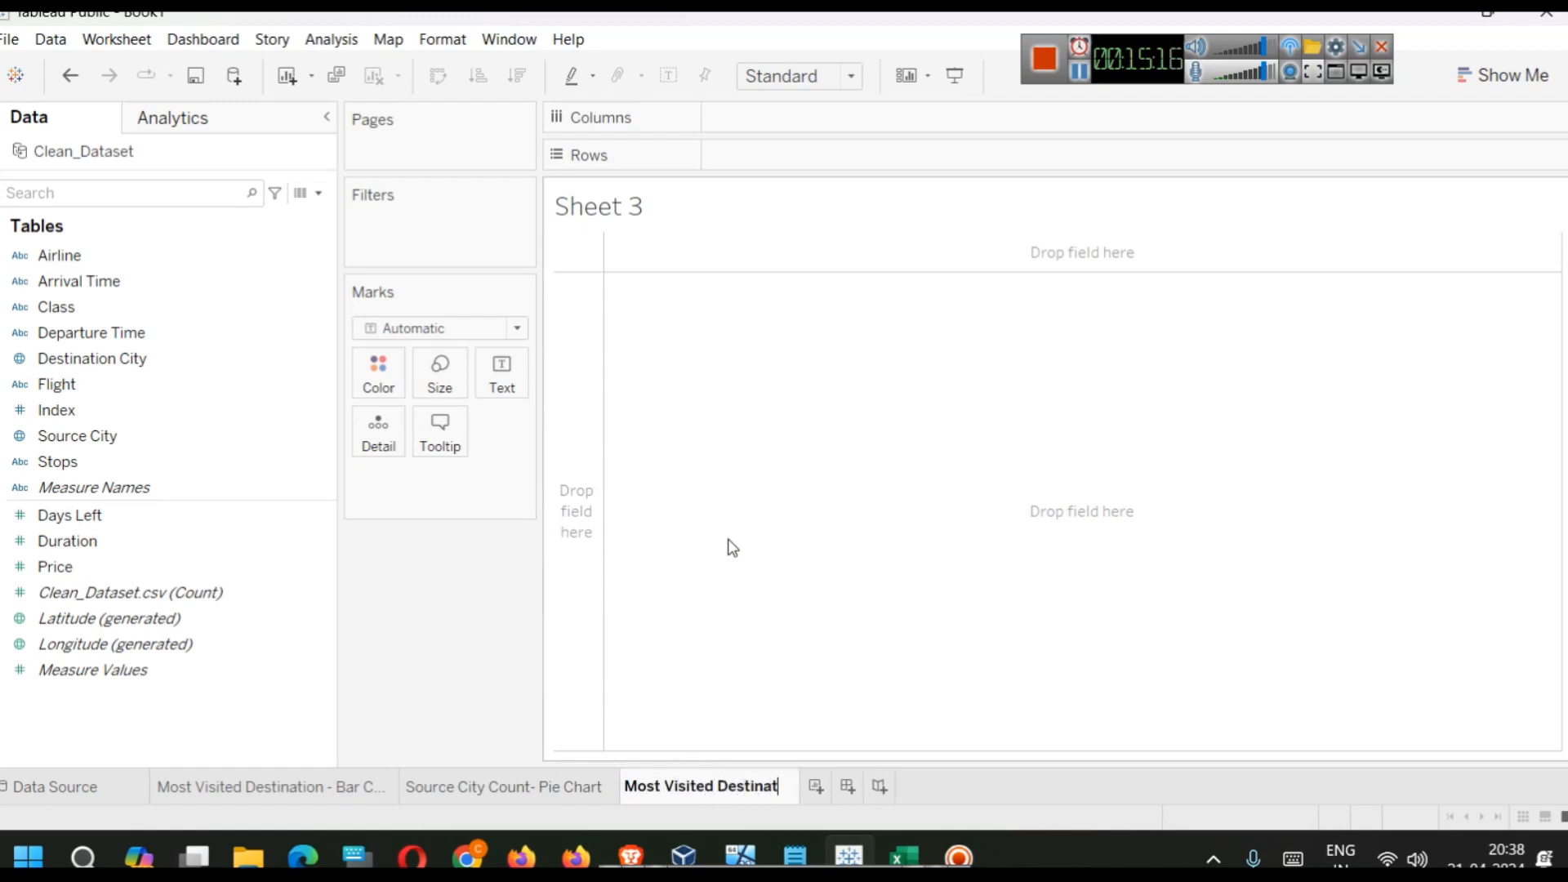
pyautogui.write('ion - ')
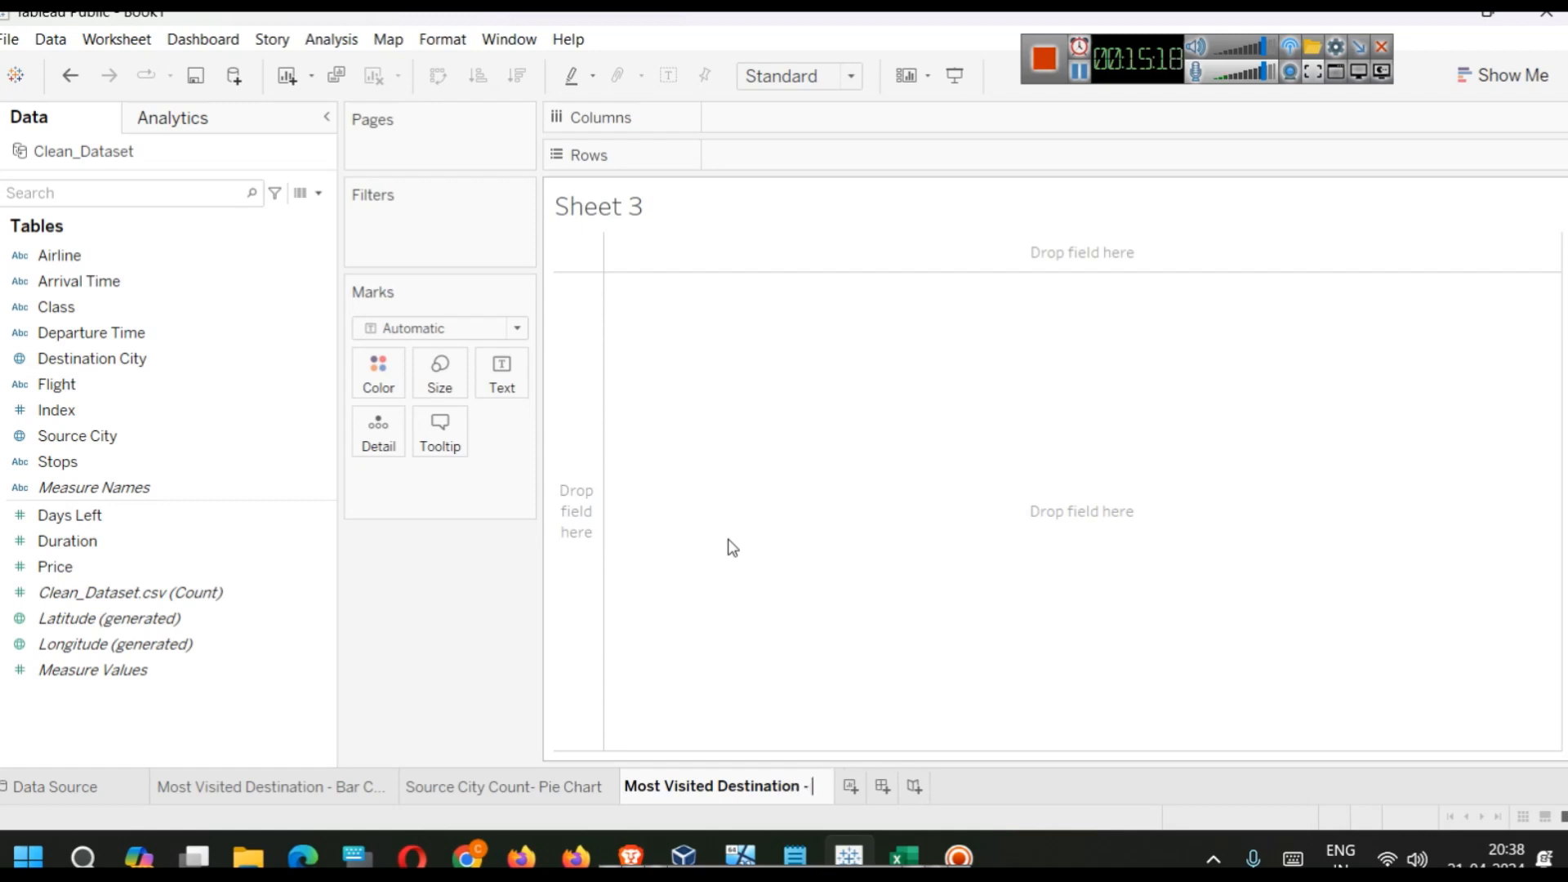
pyautogui.write('Symbol Map')
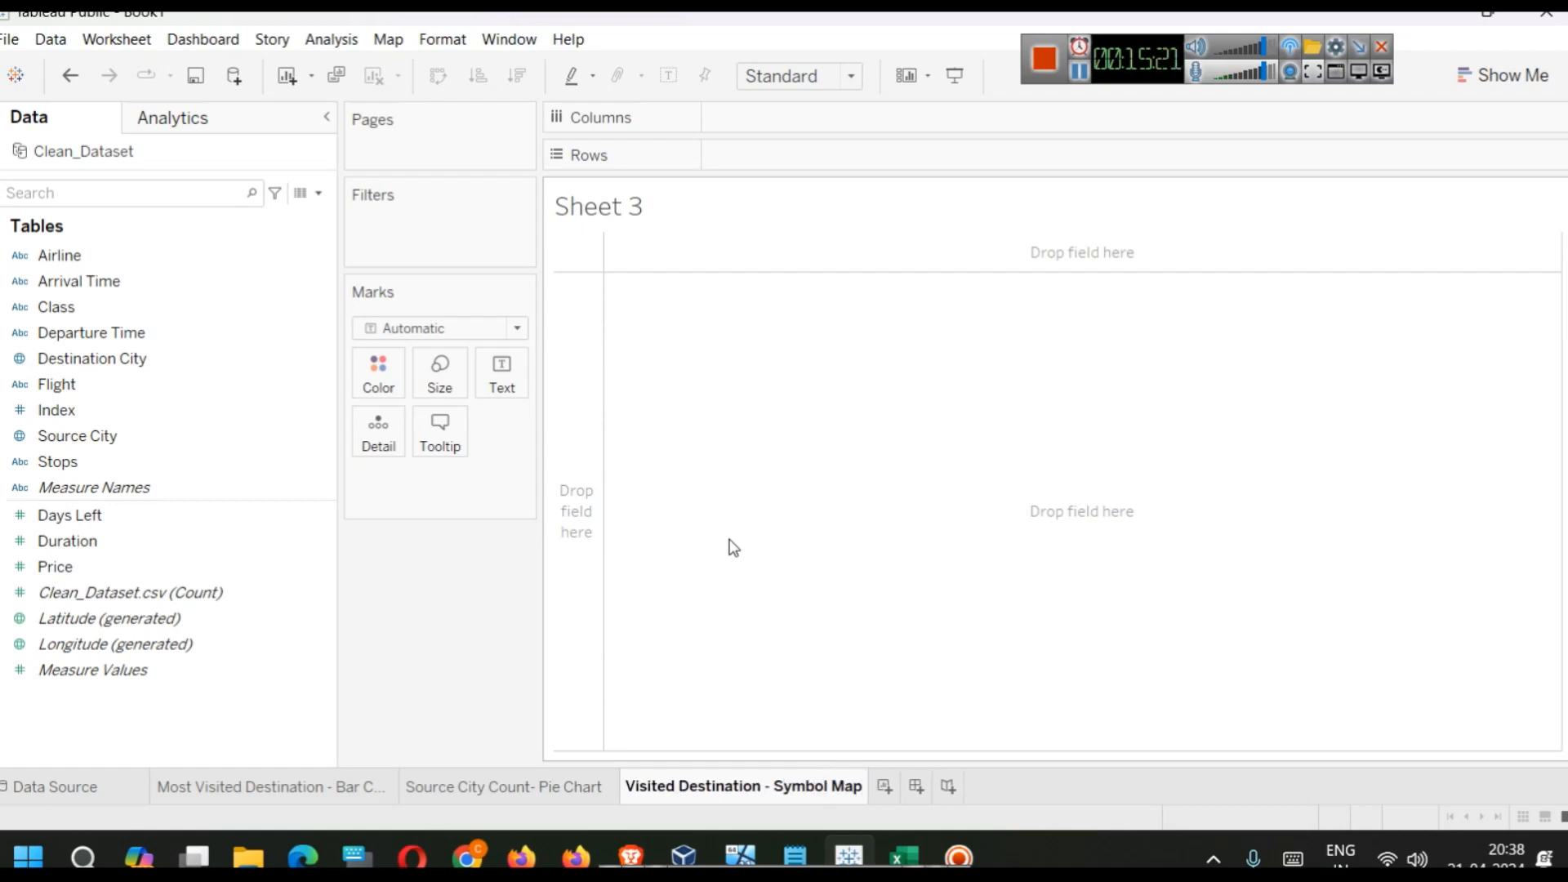
pyautogui.press('Return')
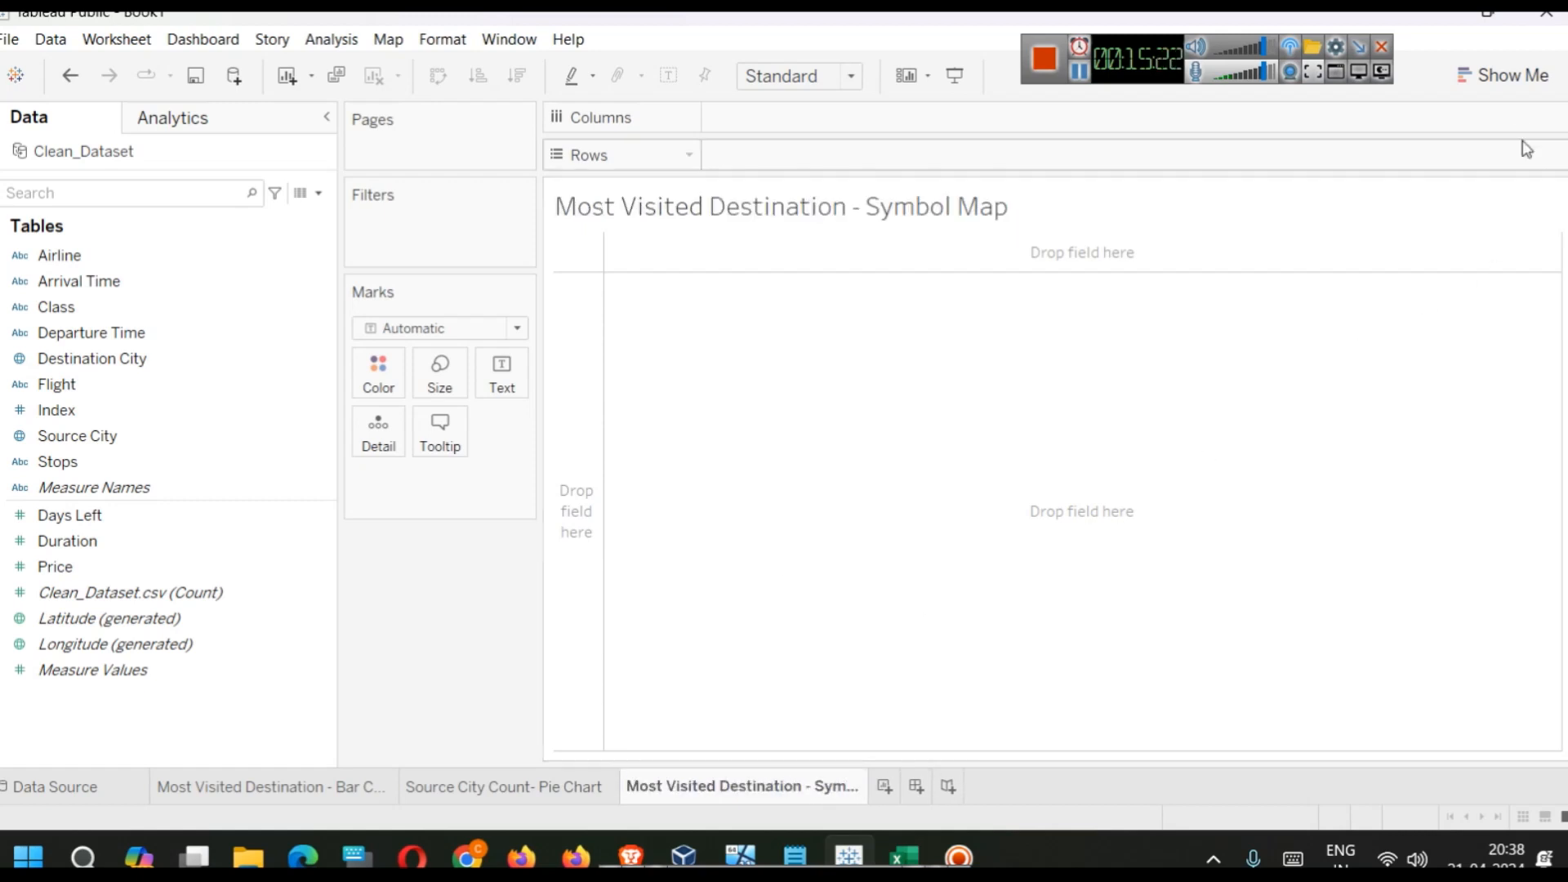
# Step: Display the Show Me chart suggestions and place Destination City on Columns
pyautogui.click(1507, 88)
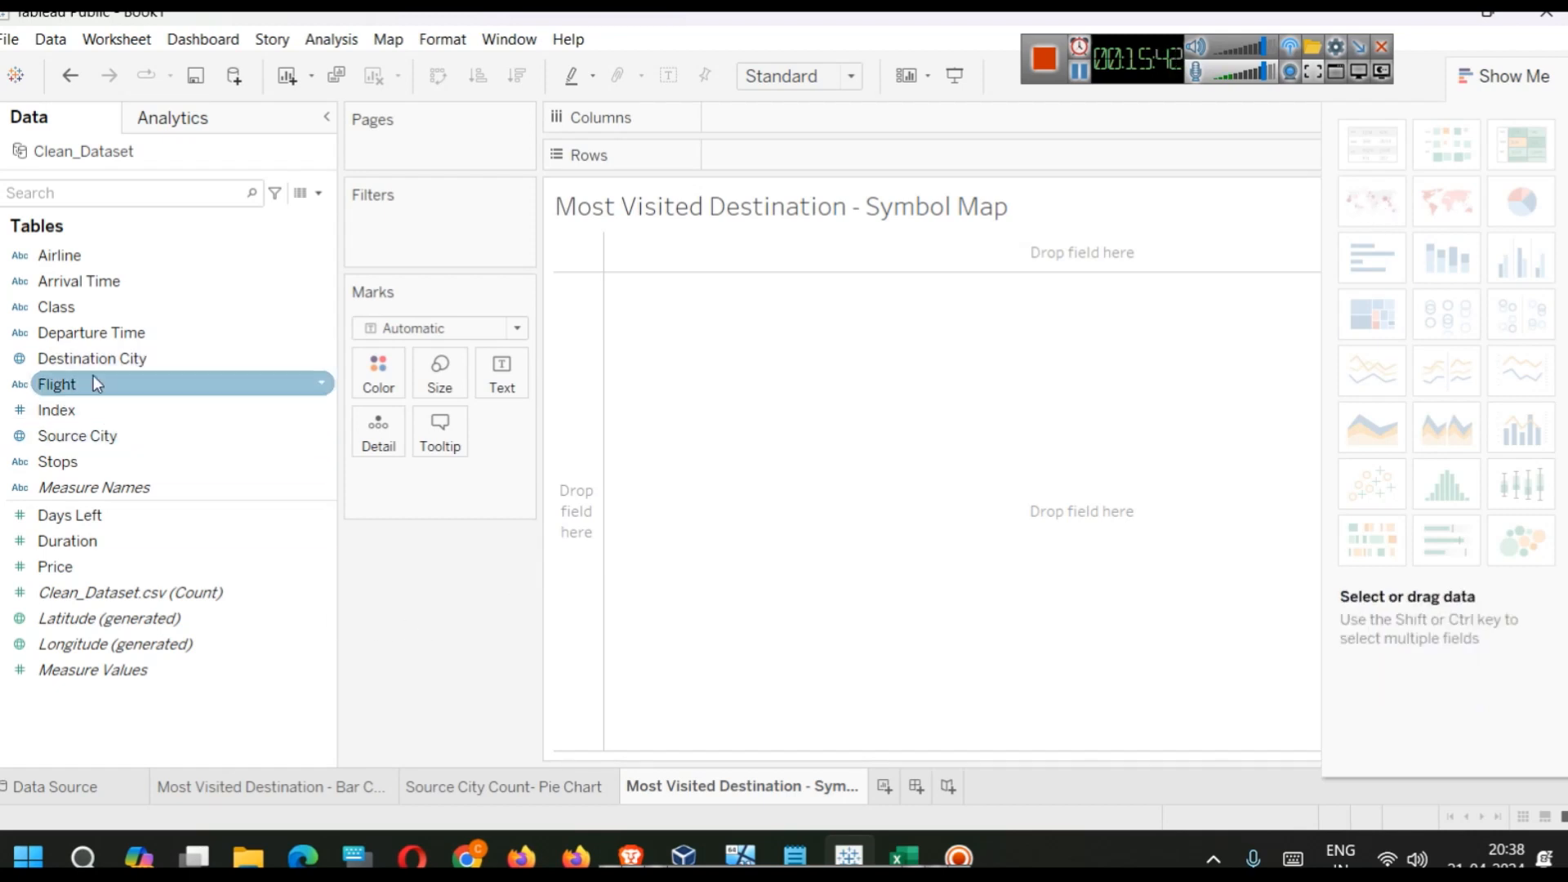
pyautogui.moveTo(114, 359); pyautogui.dragTo(786, 120)
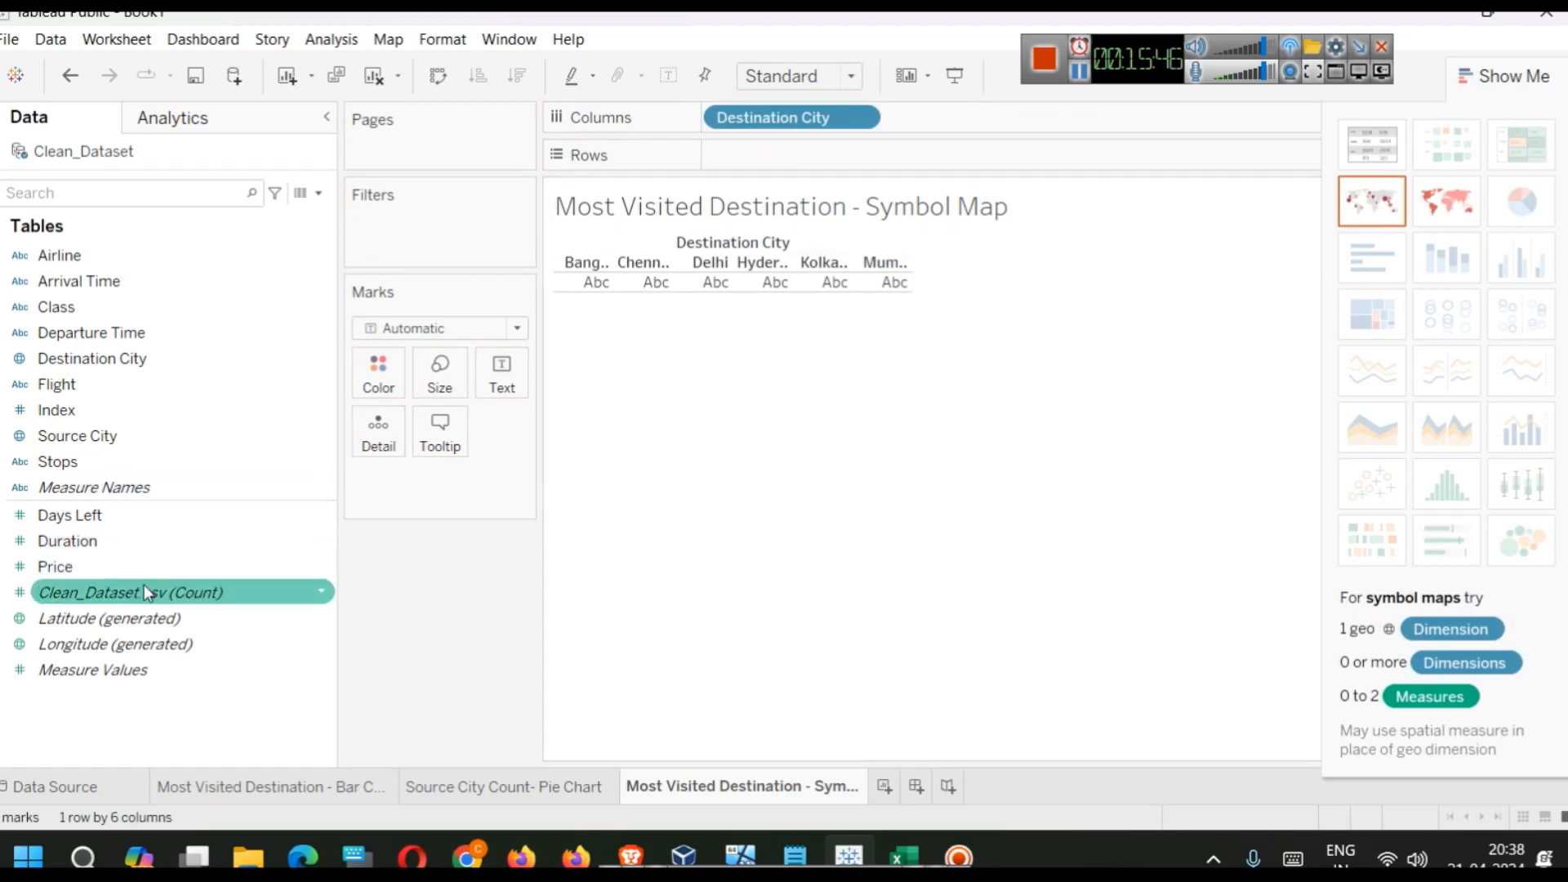
pyautogui.moveTo(145, 588); pyautogui.dragTo(81, 576)
pyautogui.moveTo(56, 566); pyautogui.dragTo(807, 152)
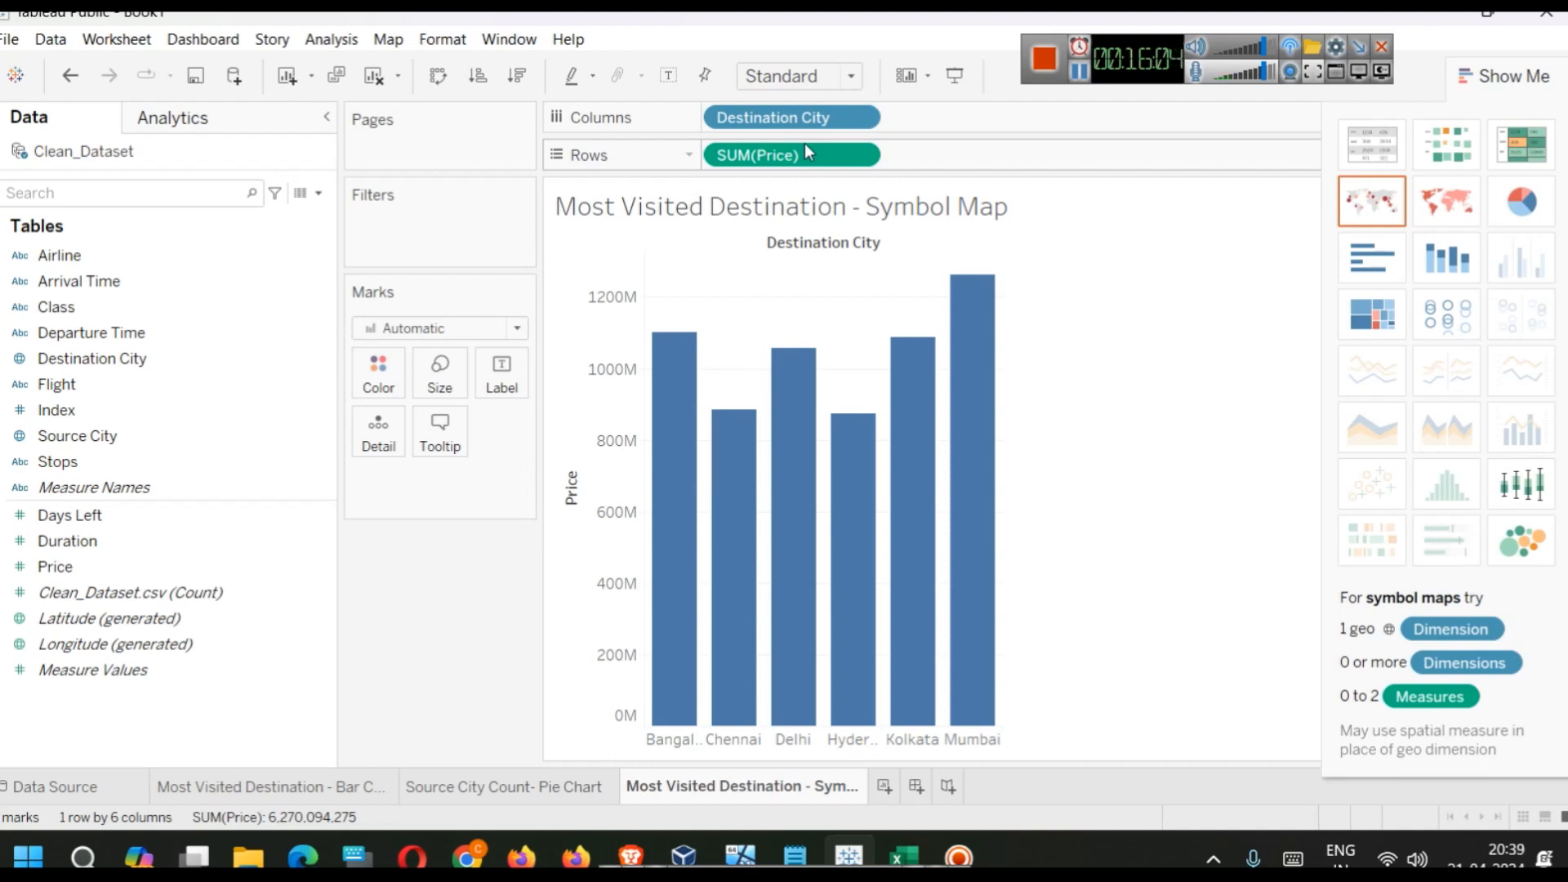
pyautogui.moveTo(954, 314)
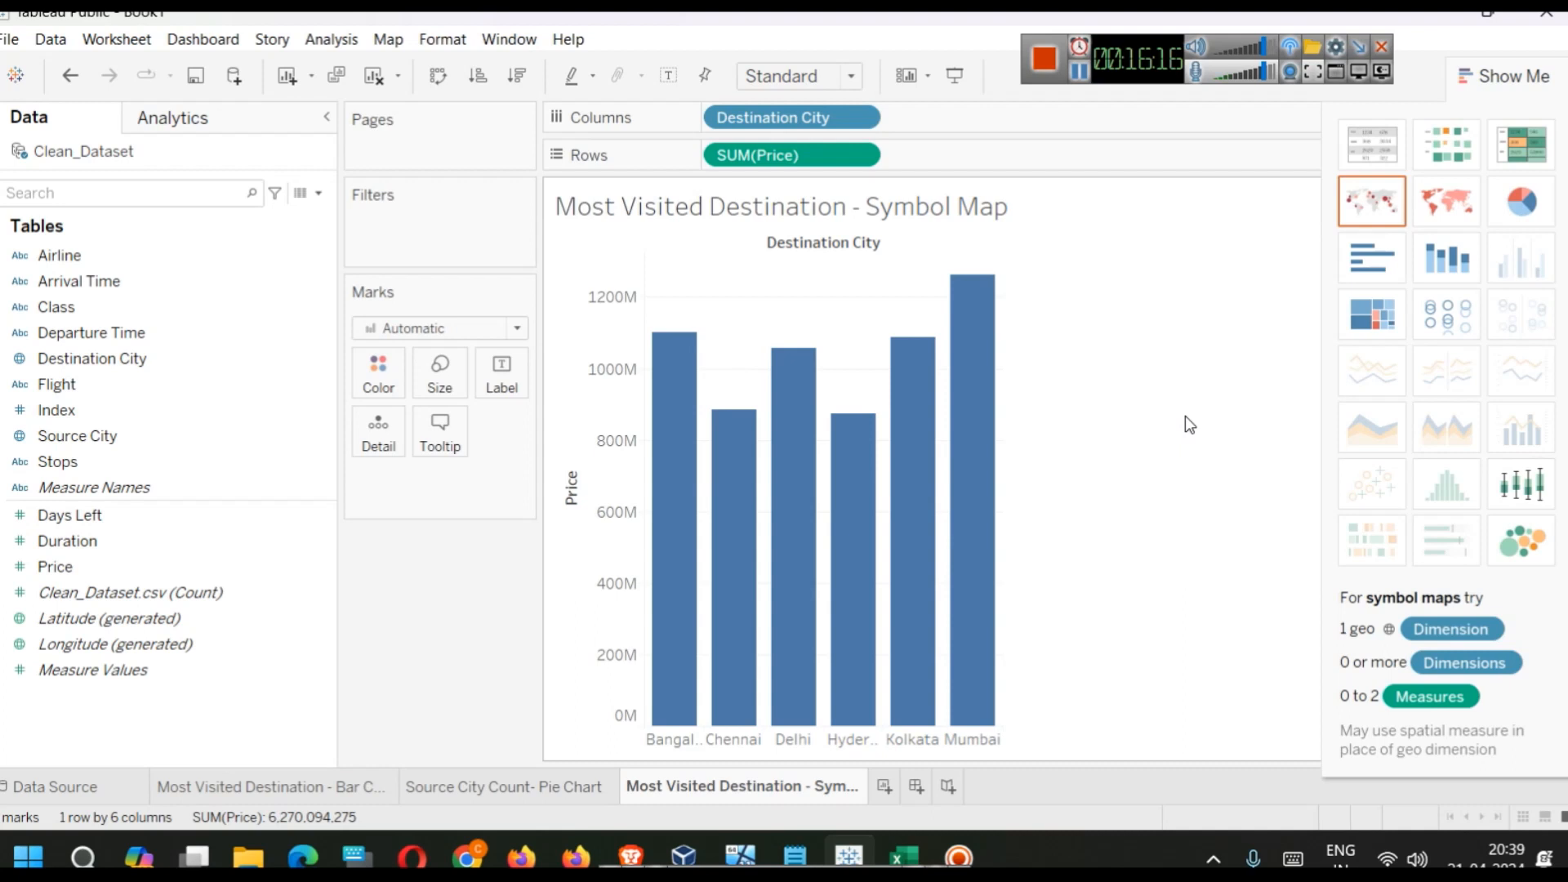
pyautogui.hotkey('ctrl', 'z')
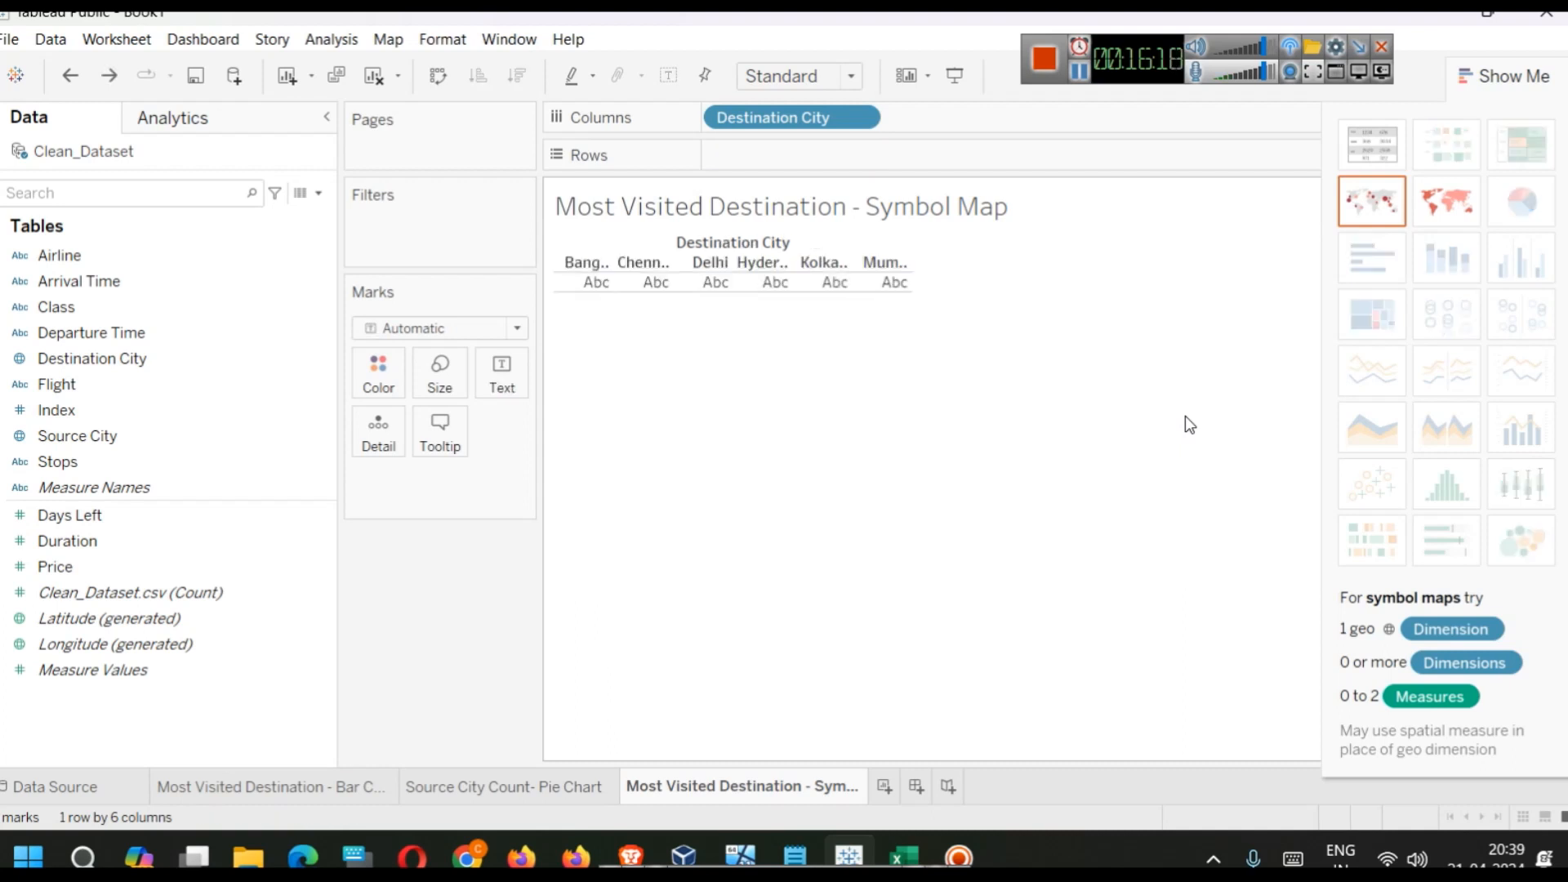
# Step: Add Clean_Dataset.csv (Count) to Rows, convert the view into a symbol map with Show Me, and collapse the chart suggestions
pyautogui.moveTo(90, 592); pyautogui.dragTo(789, 159)
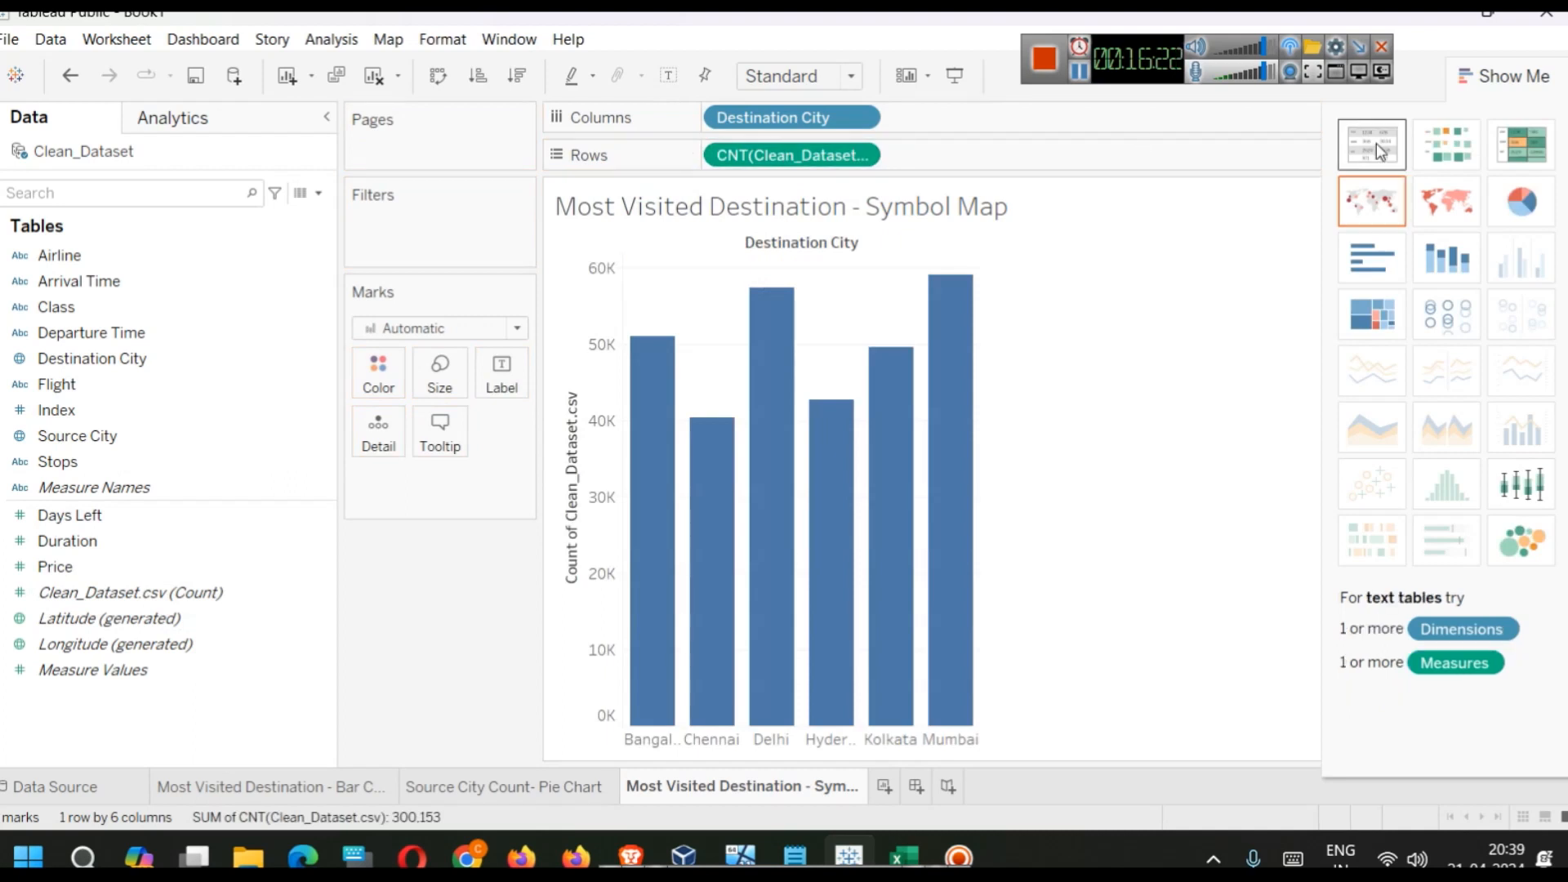
pyautogui.click(1379, 204)
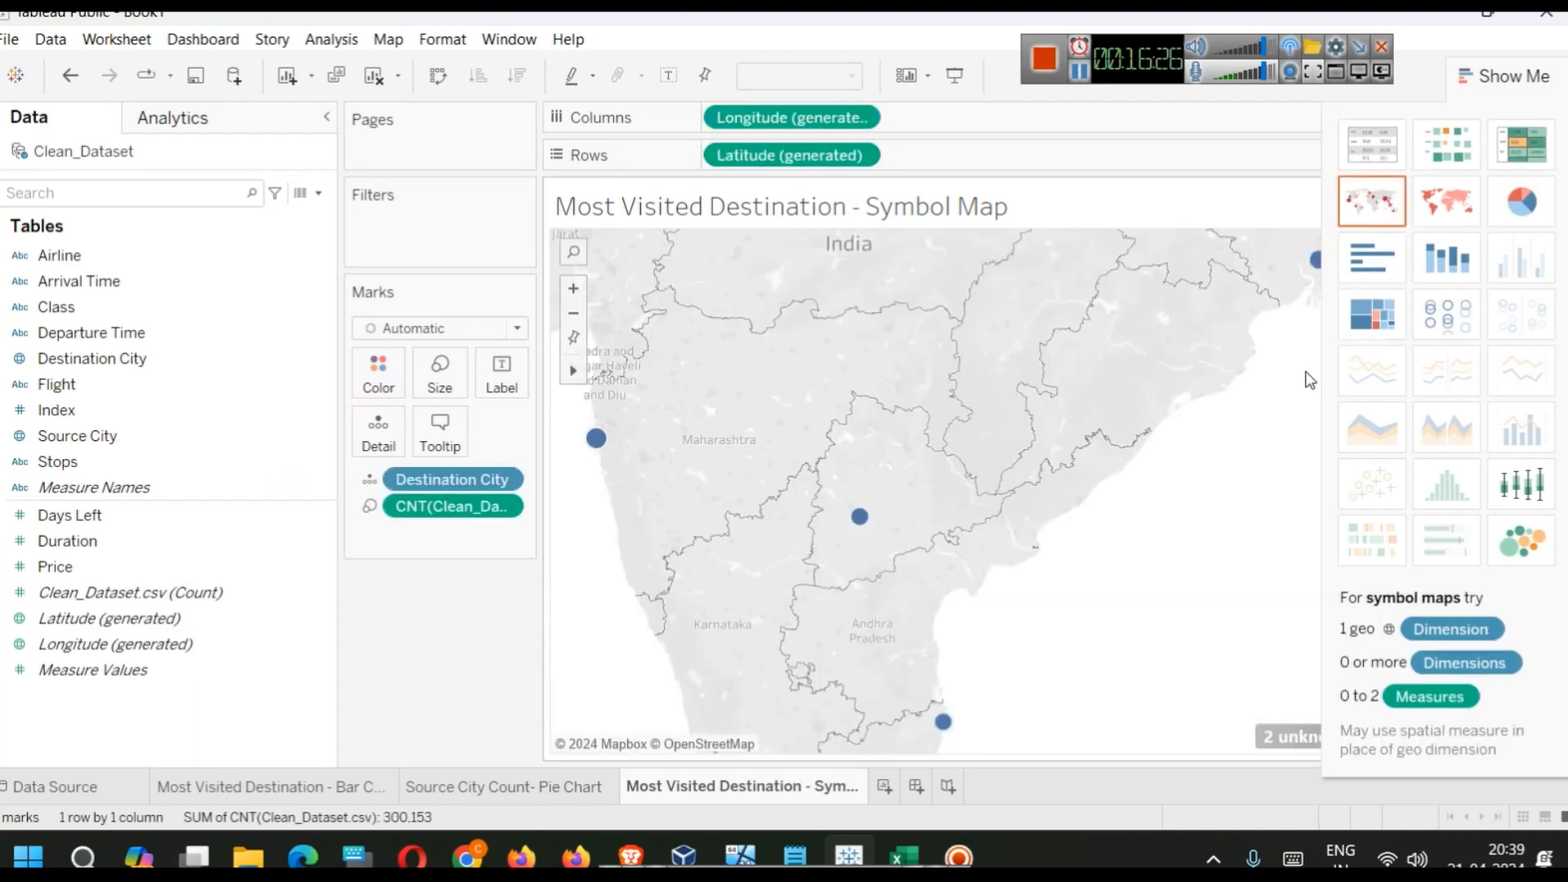
pyautogui.click(1509, 75)
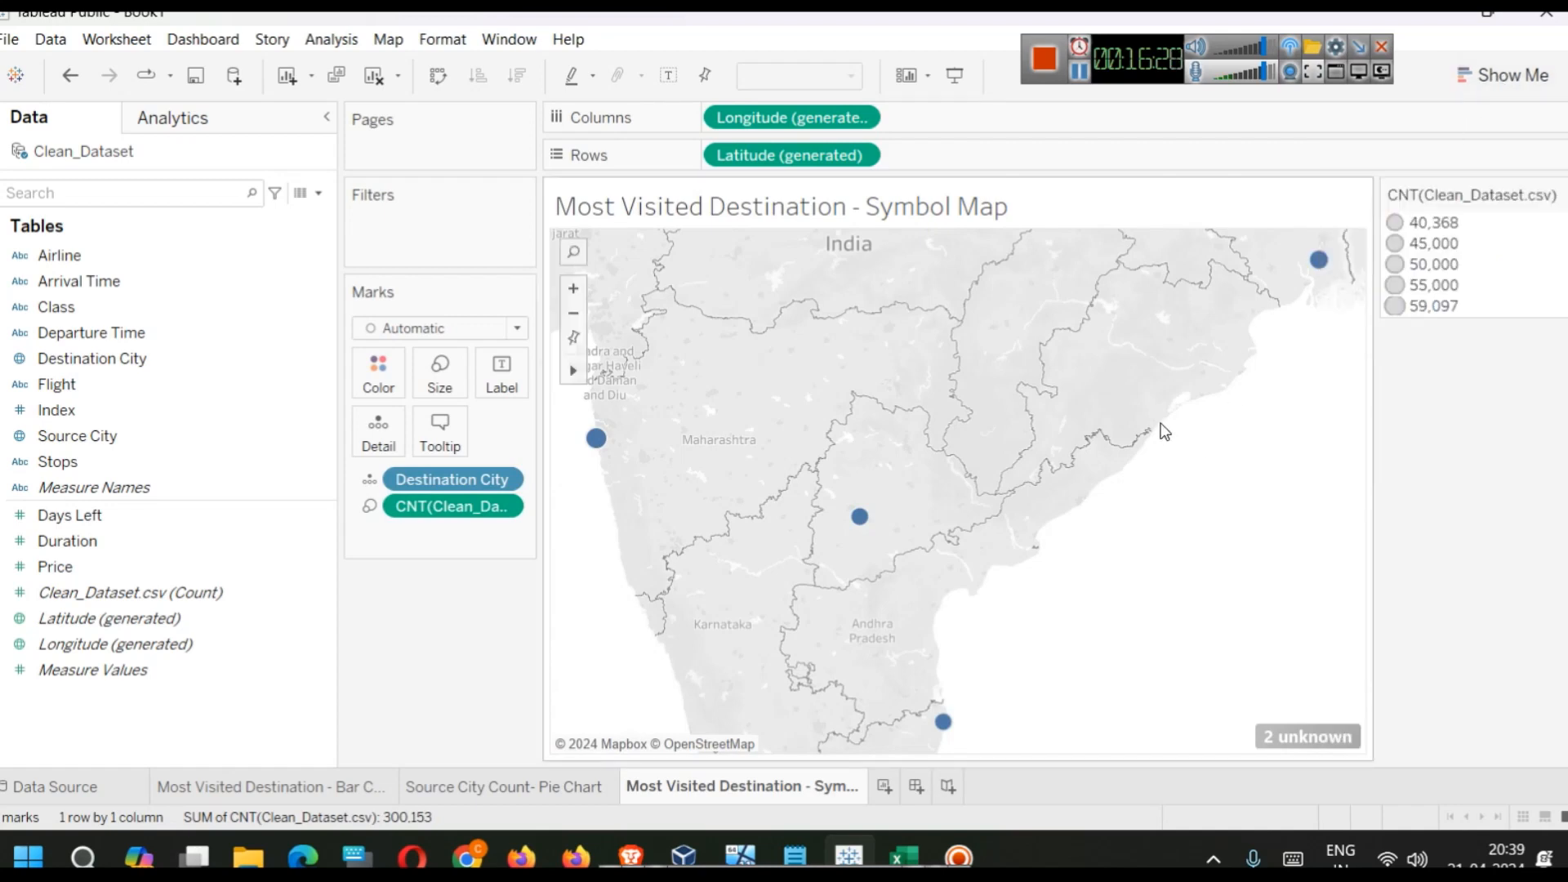
# Step: Zoom the symbol map out and pan it so all of India is framed, and inspect the Hyderabad mark's details
pyautogui.scroll(-3, 1163, 433)
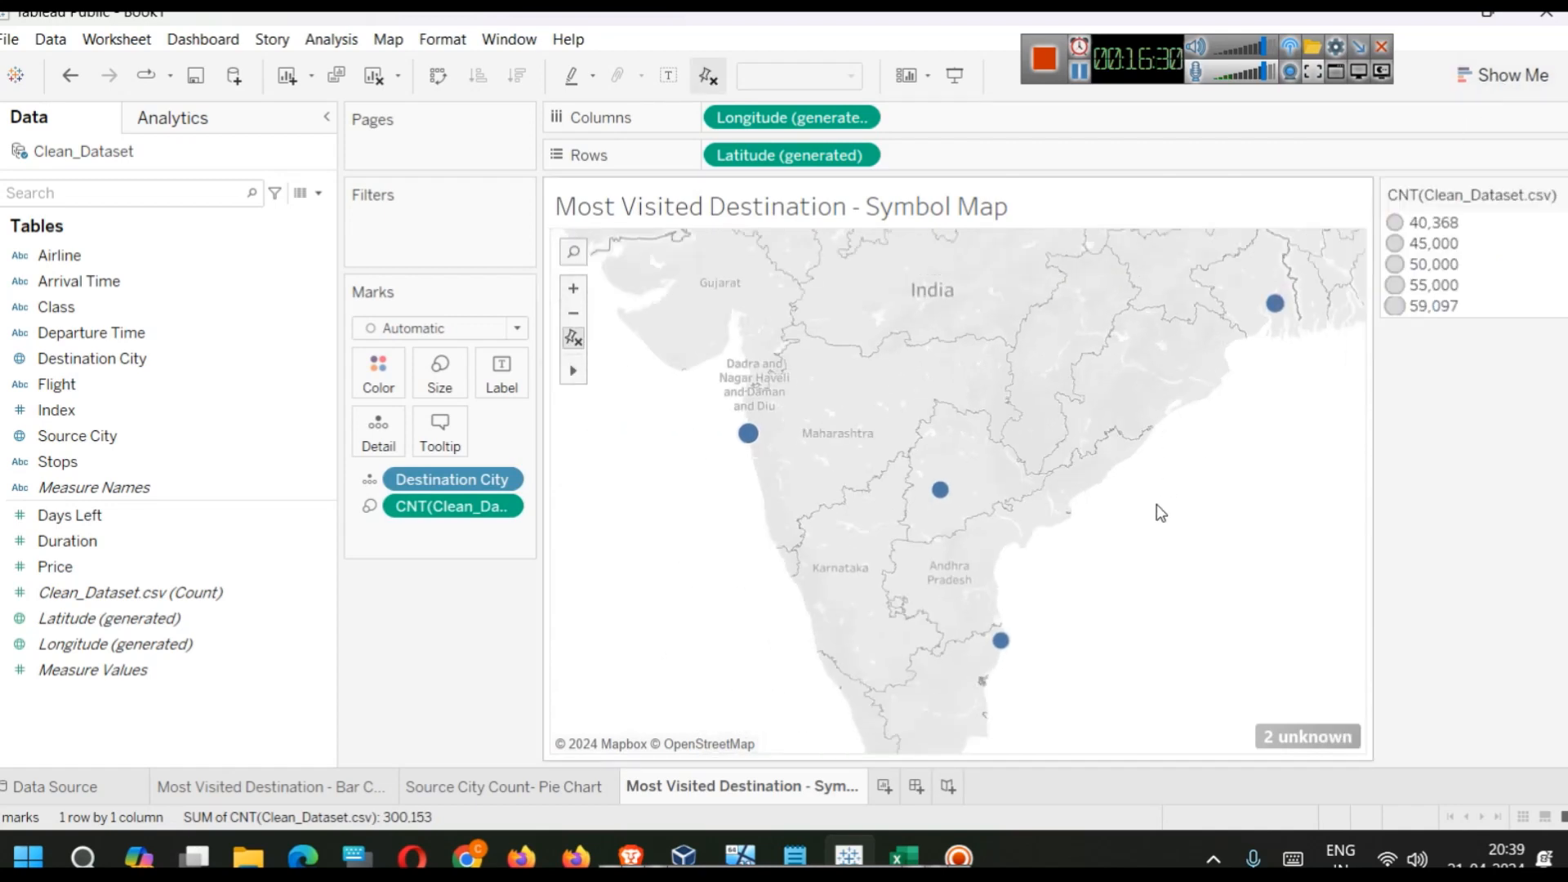
pyautogui.scroll(-2, 1160, 506)
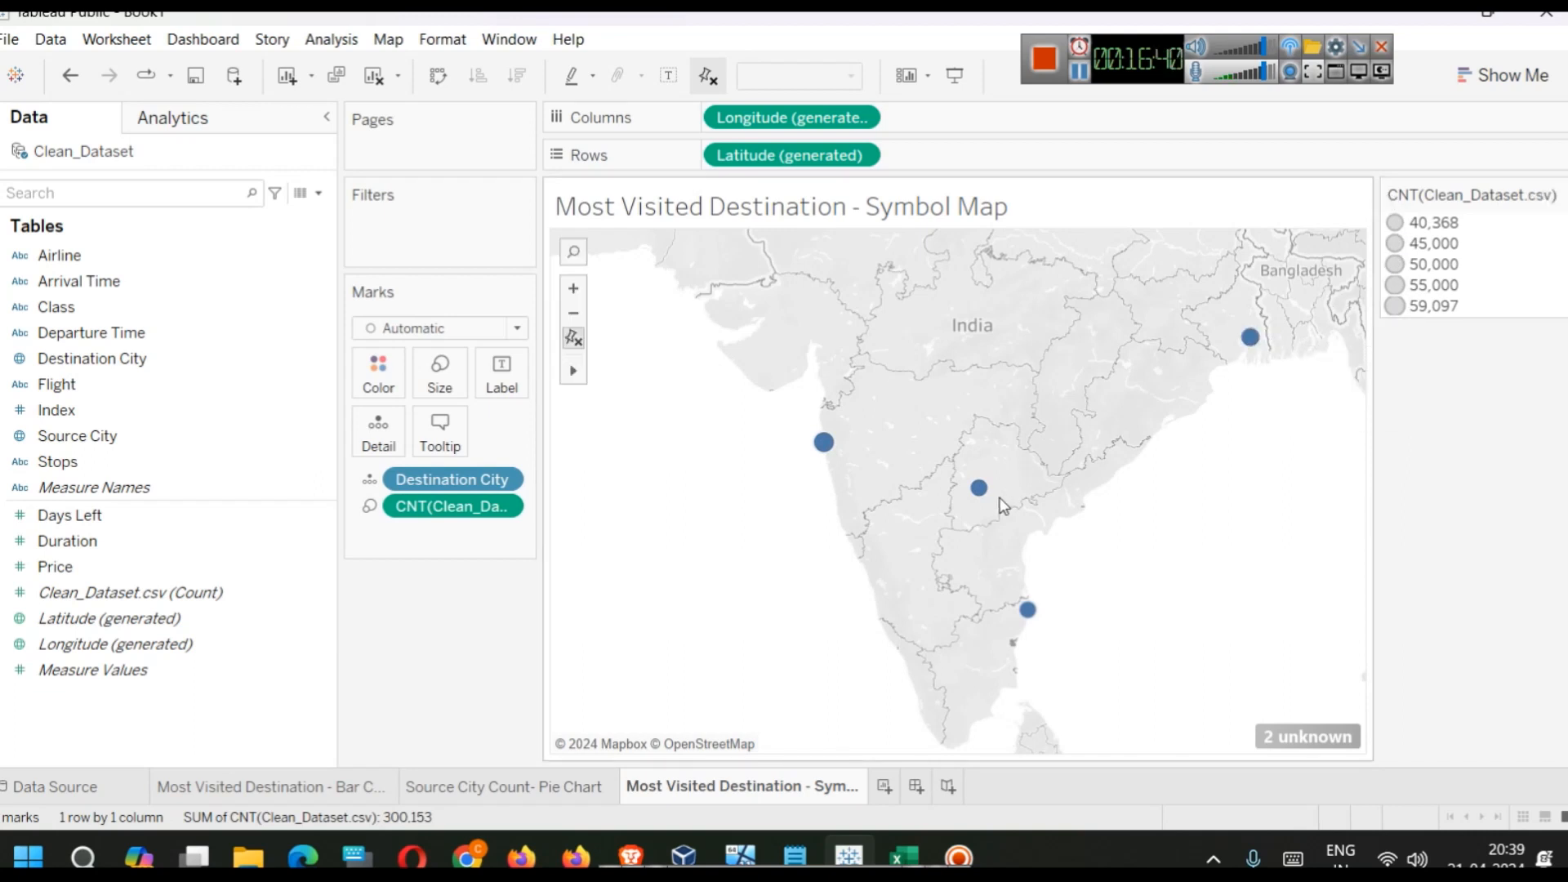
pyautogui.moveTo(978, 492)
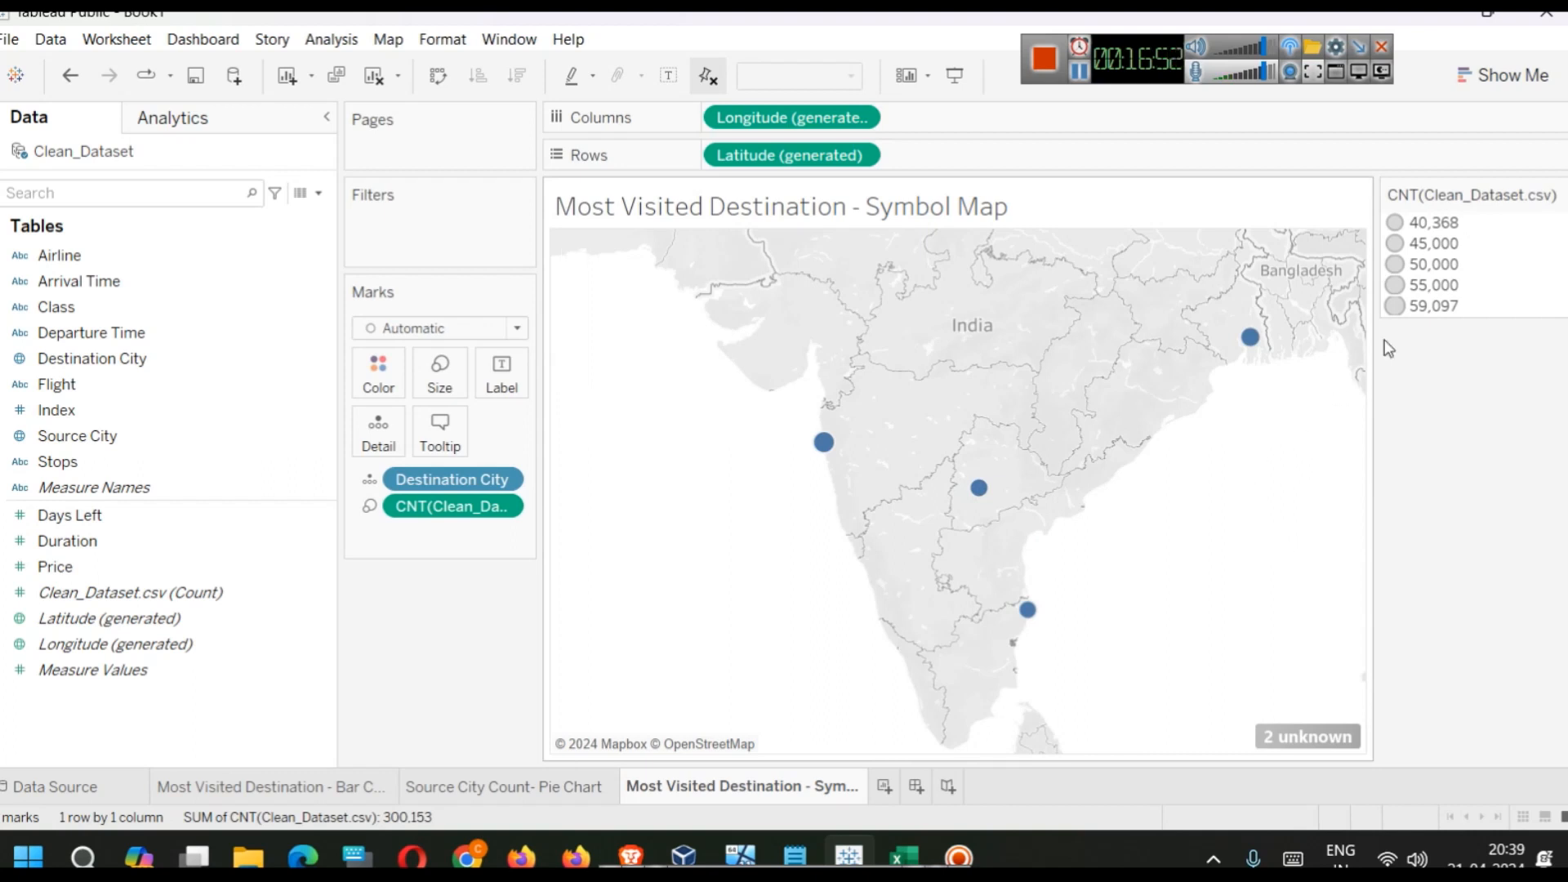
pyautogui.moveTo(1247, 338)
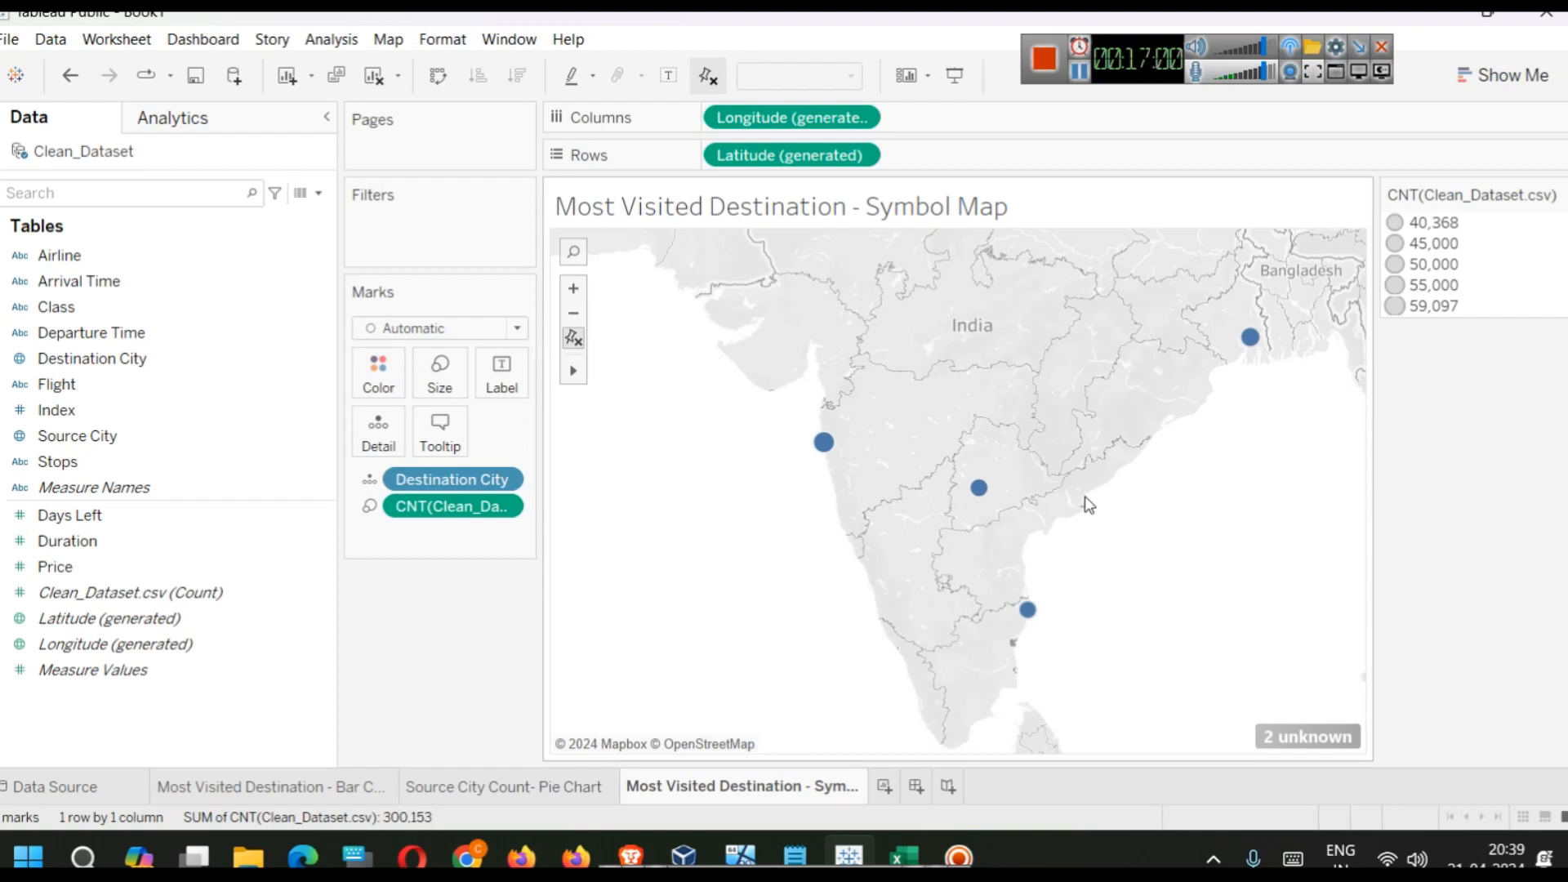
pyautogui.scroll(-1, 1125, 457)
pyautogui.scroll(-1, 1130, 478)
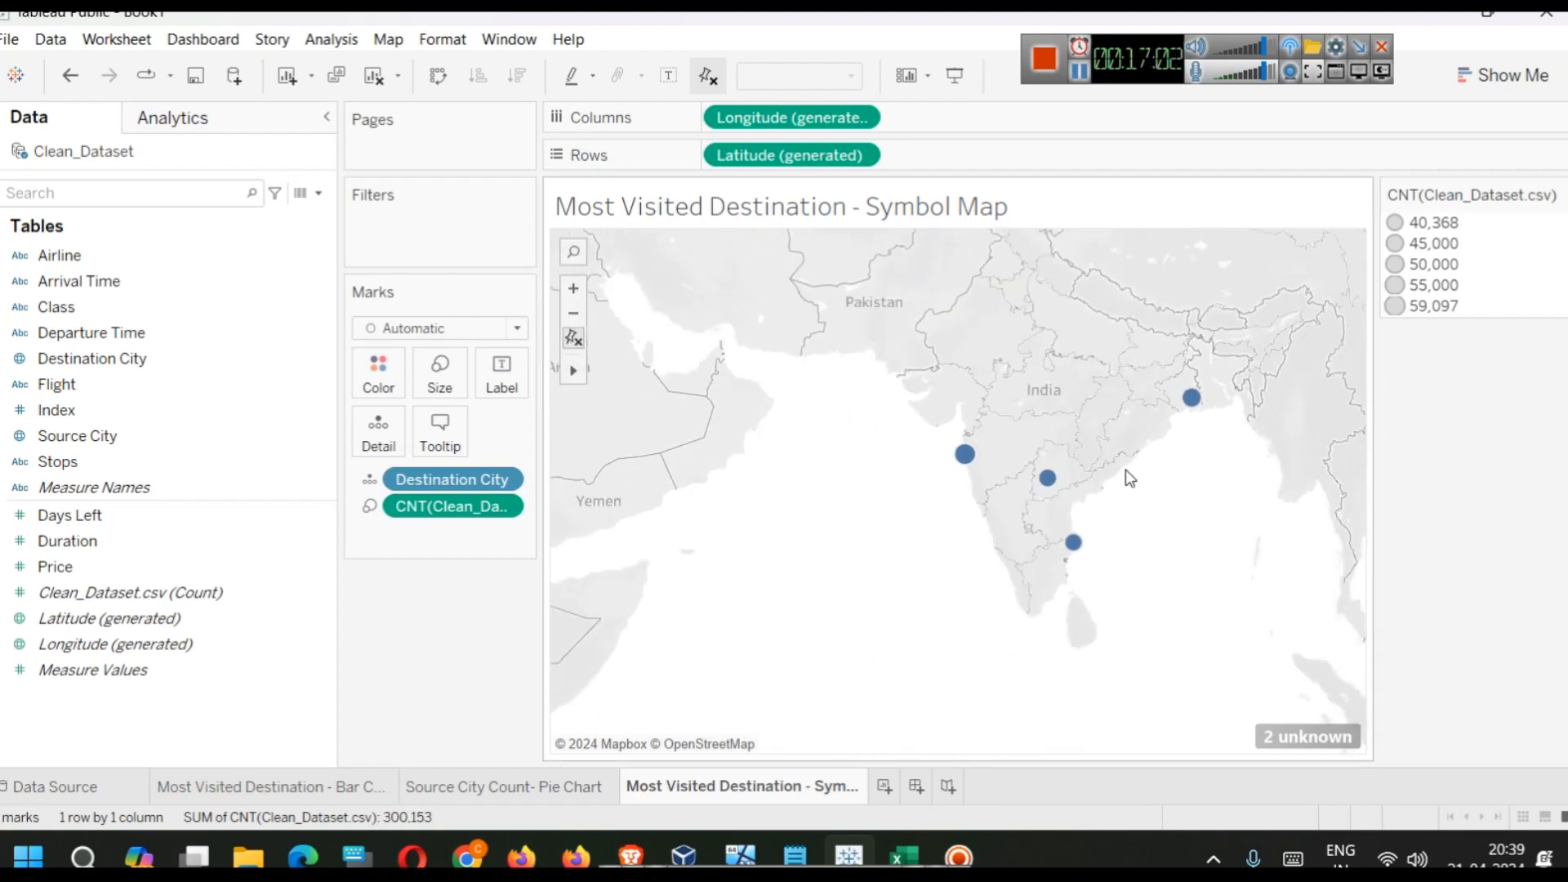
pyautogui.moveTo(1223, 470); pyautogui.dragTo(1179, 521)
pyautogui.moveTo(577, 371)
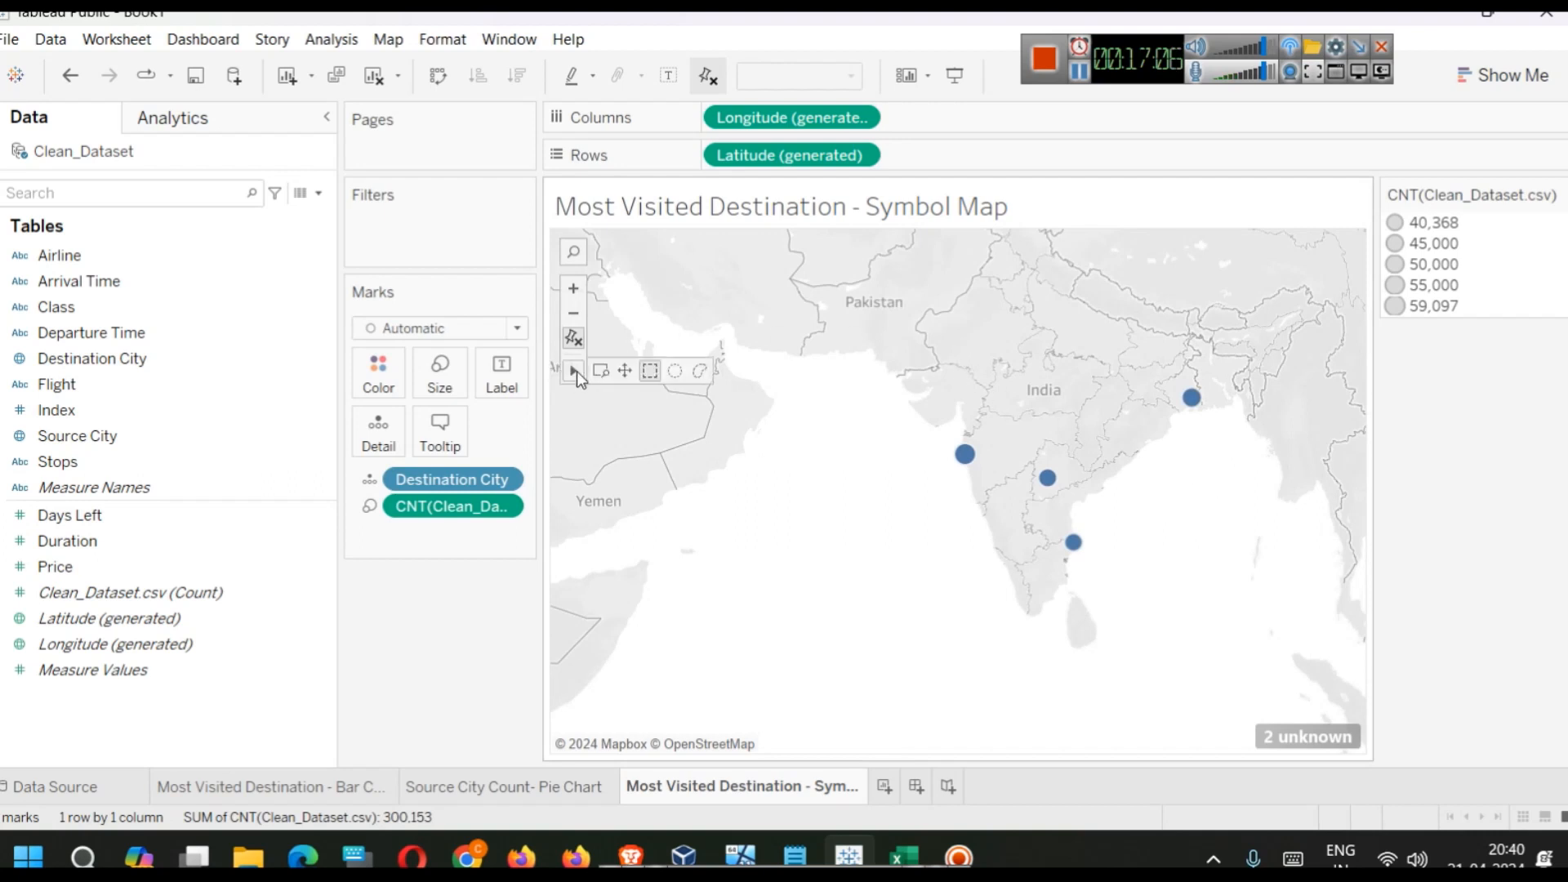
pyautogui.click(627, 371)
pyautogui.moveTo(960, 433); pyautogui.dragTo(810, 523)
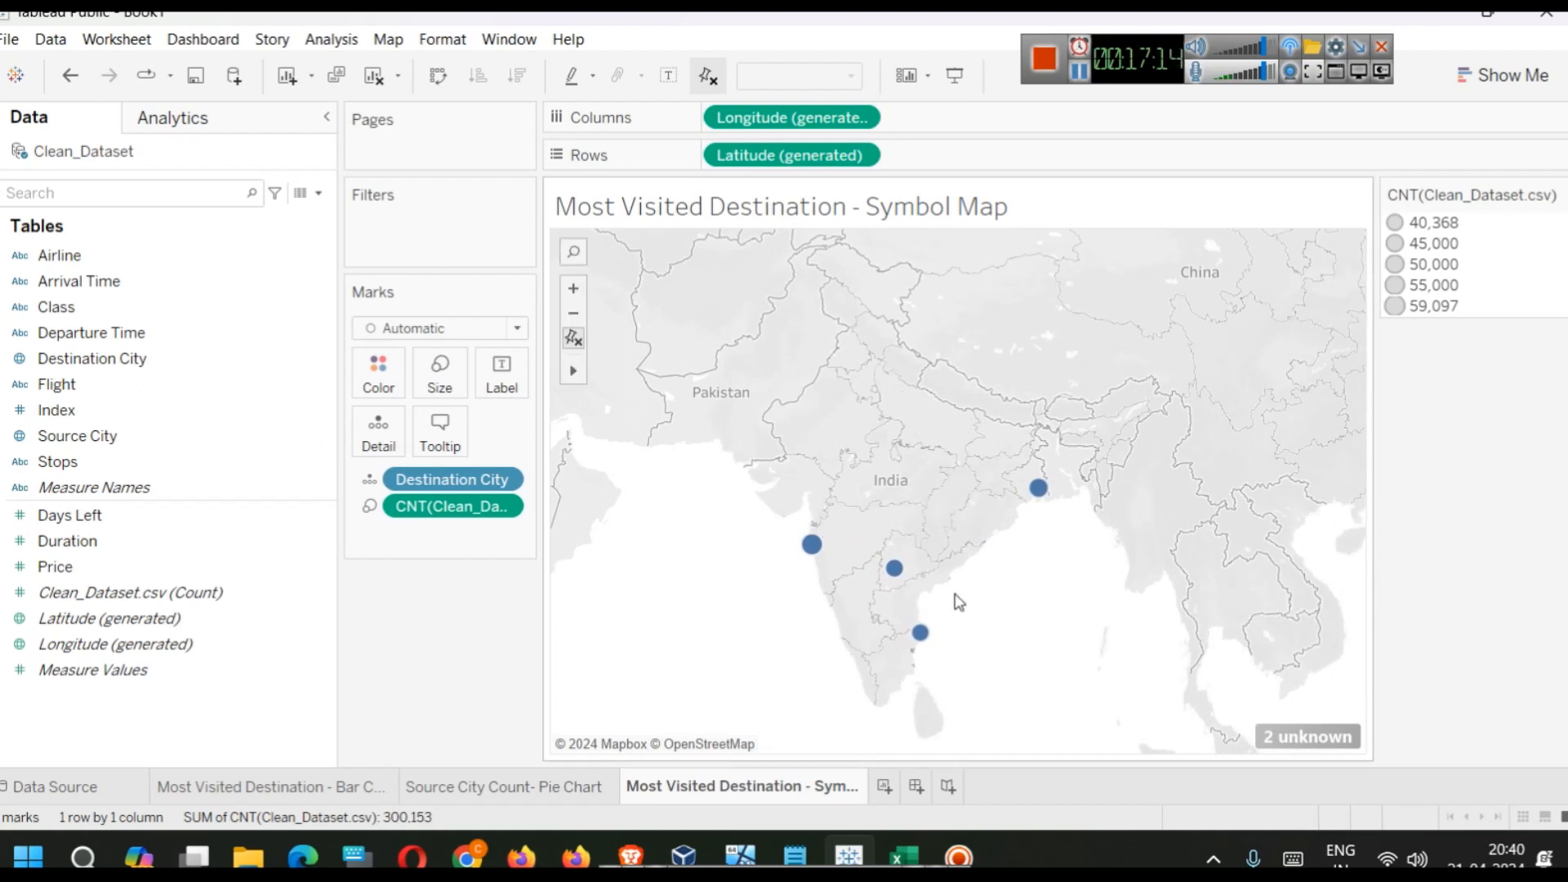
pyautogui.moveTo(899, 570)
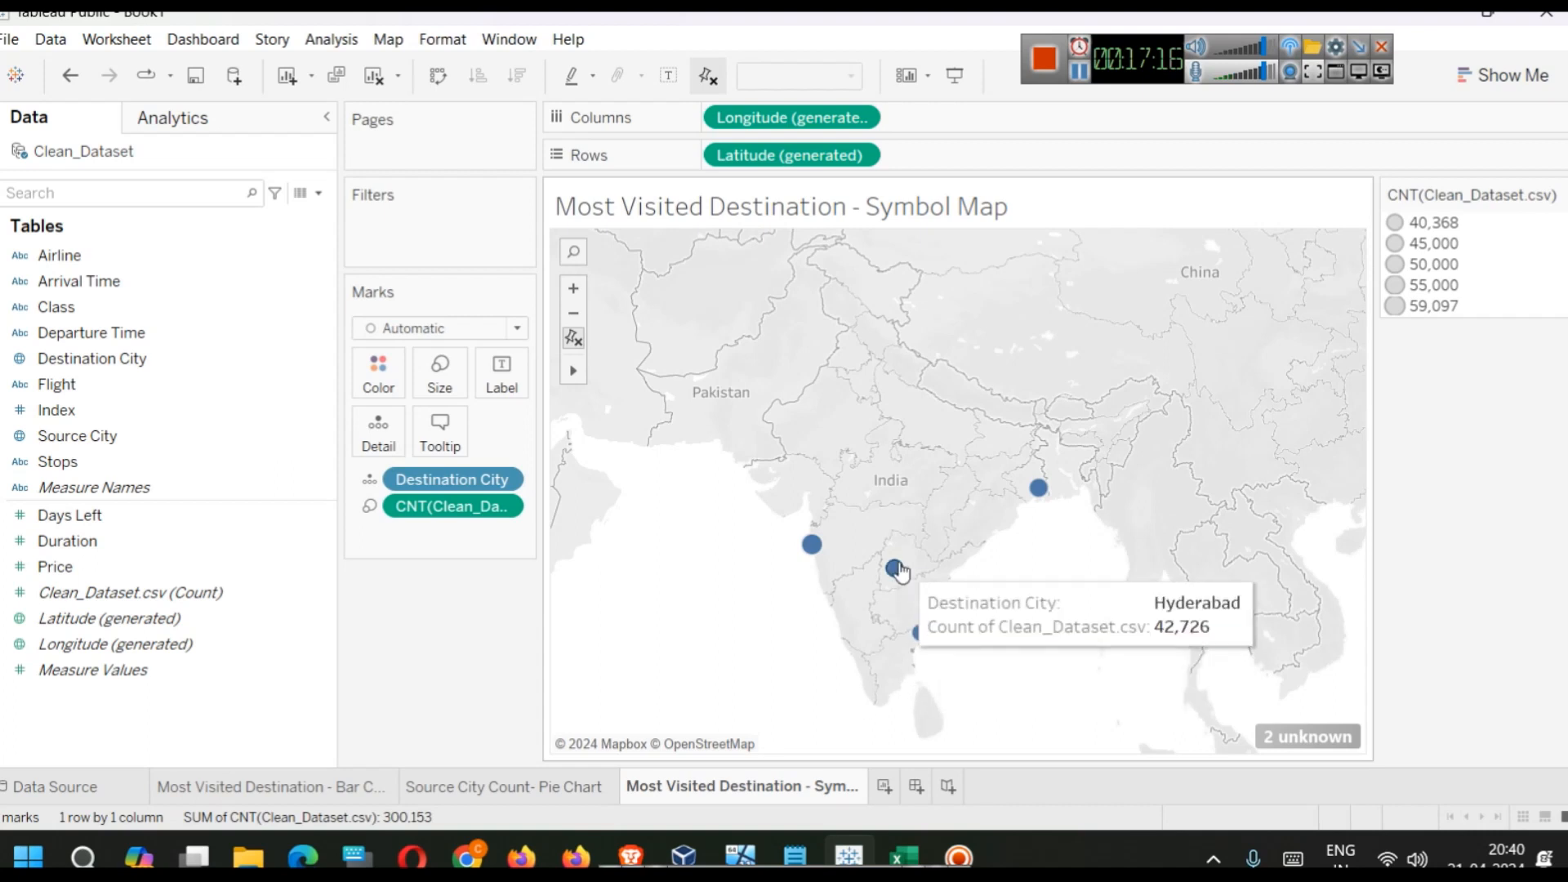
# Step: Edit the unknown locations of Destination City and match Delhi to New Delhi
pyautogui.click(1311, 735)
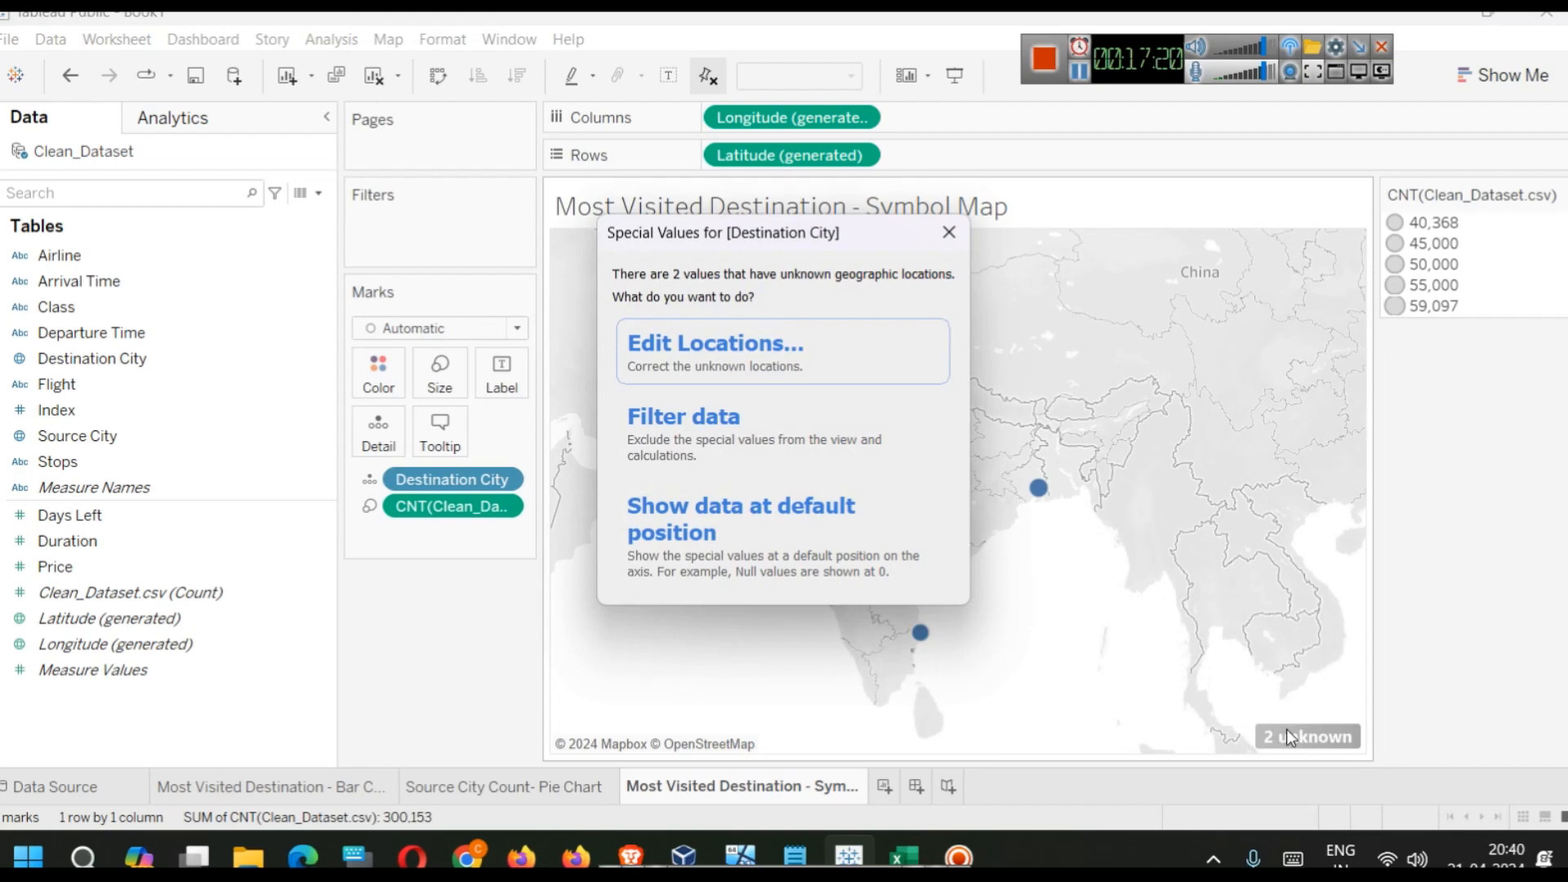
pyautogui.click(714, 342)
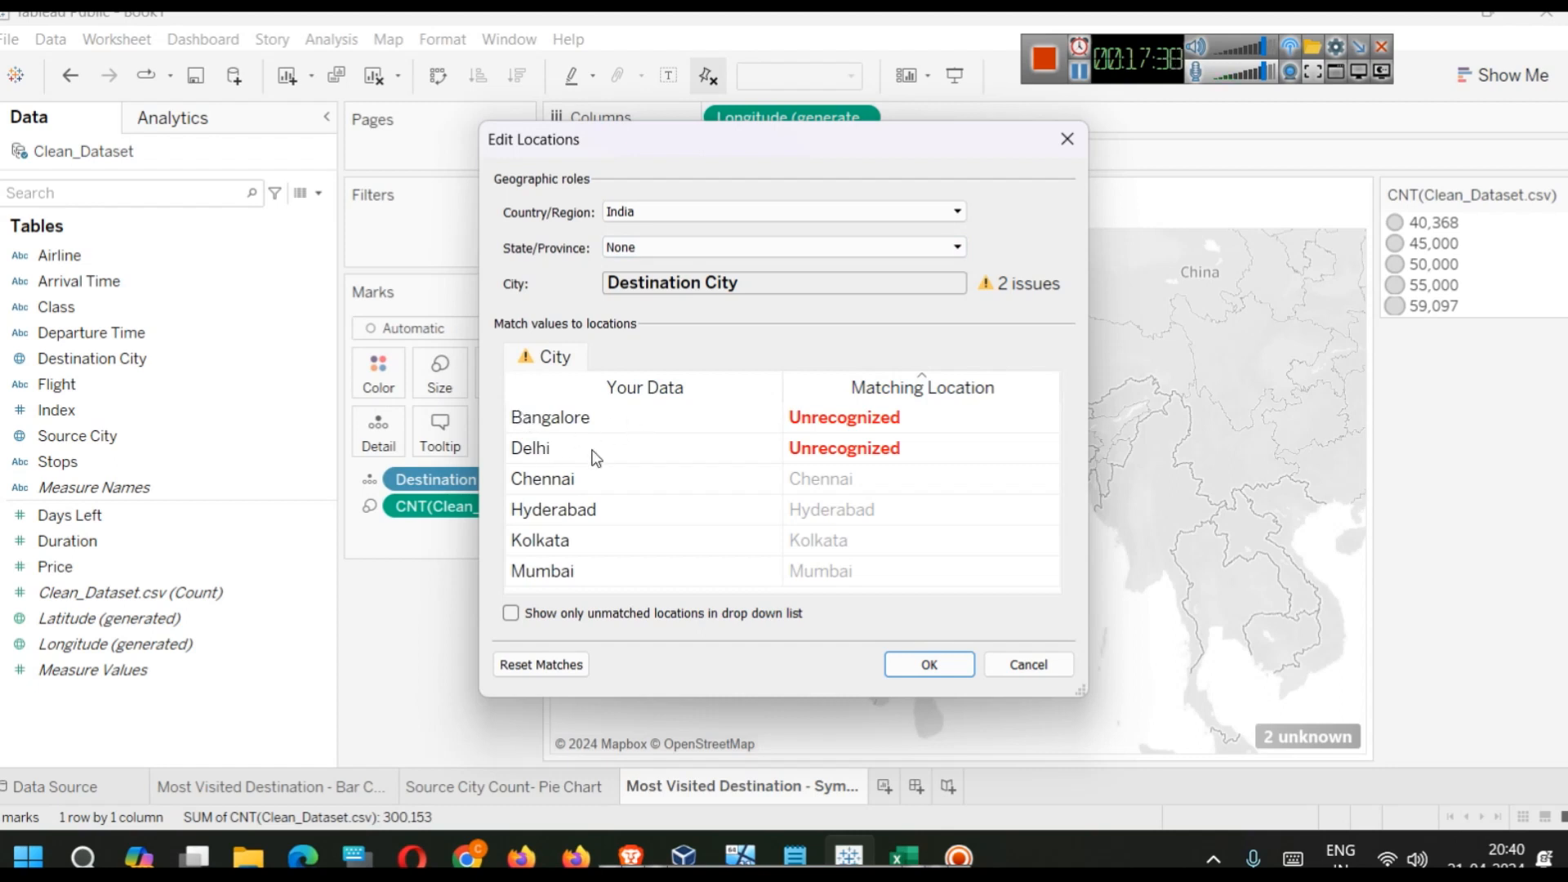
pyautogui.click(914, 448)
pyautogui.click(915, 445)
pyautogui.write('new')
pyautogui.press('Down')
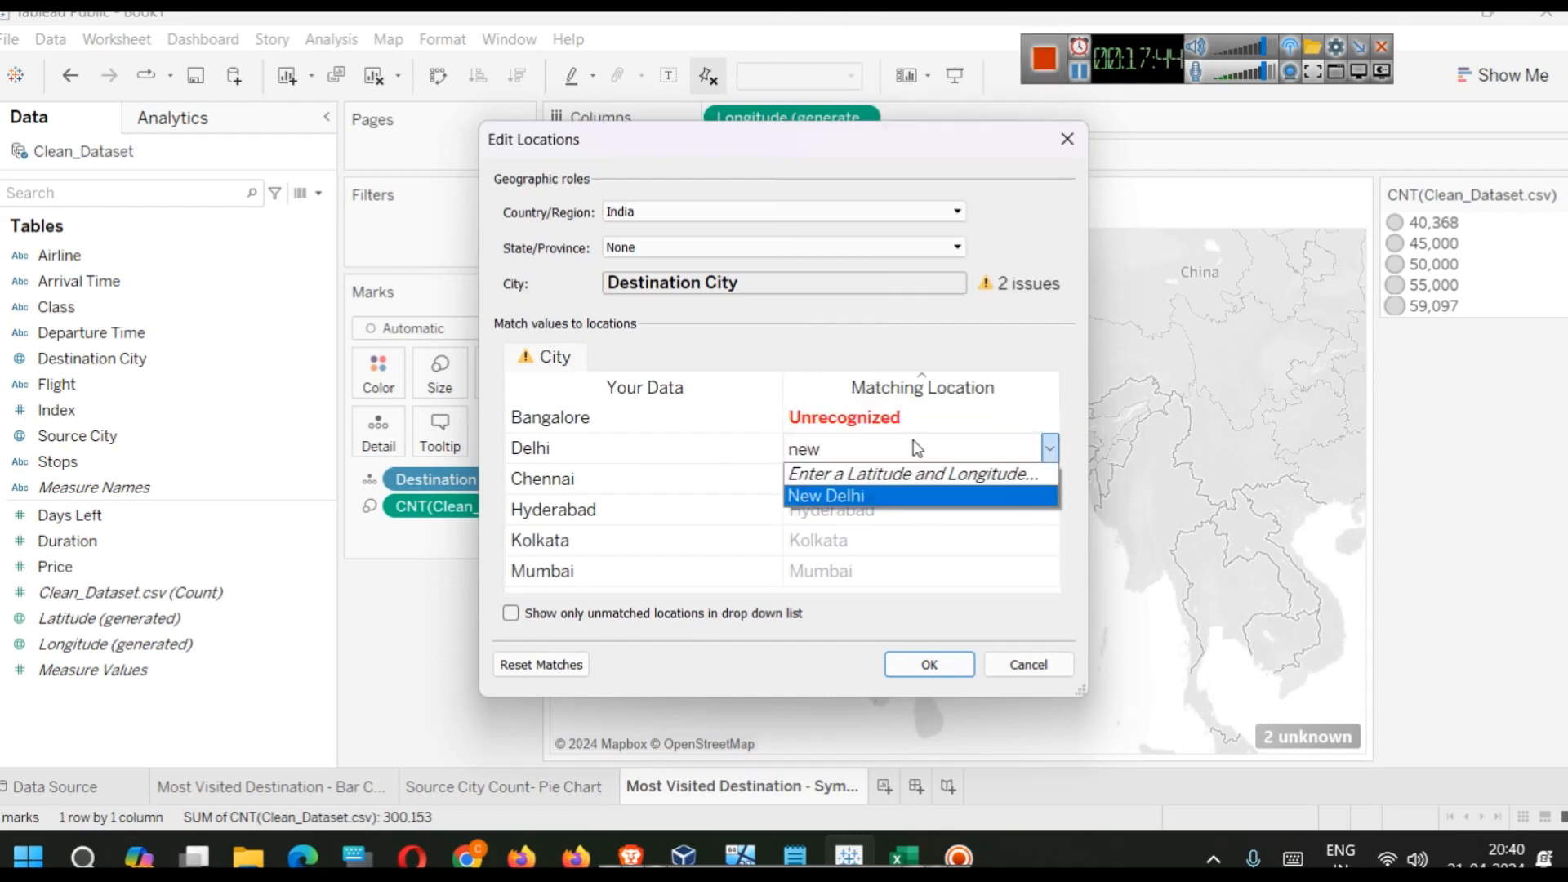
pyautogui.press('Return')
# Step: Match Bangalore to the location Bengaluru and apply the location edits to the map
pyautogui.click(894, 417)
pyautogui.click(882, 418)
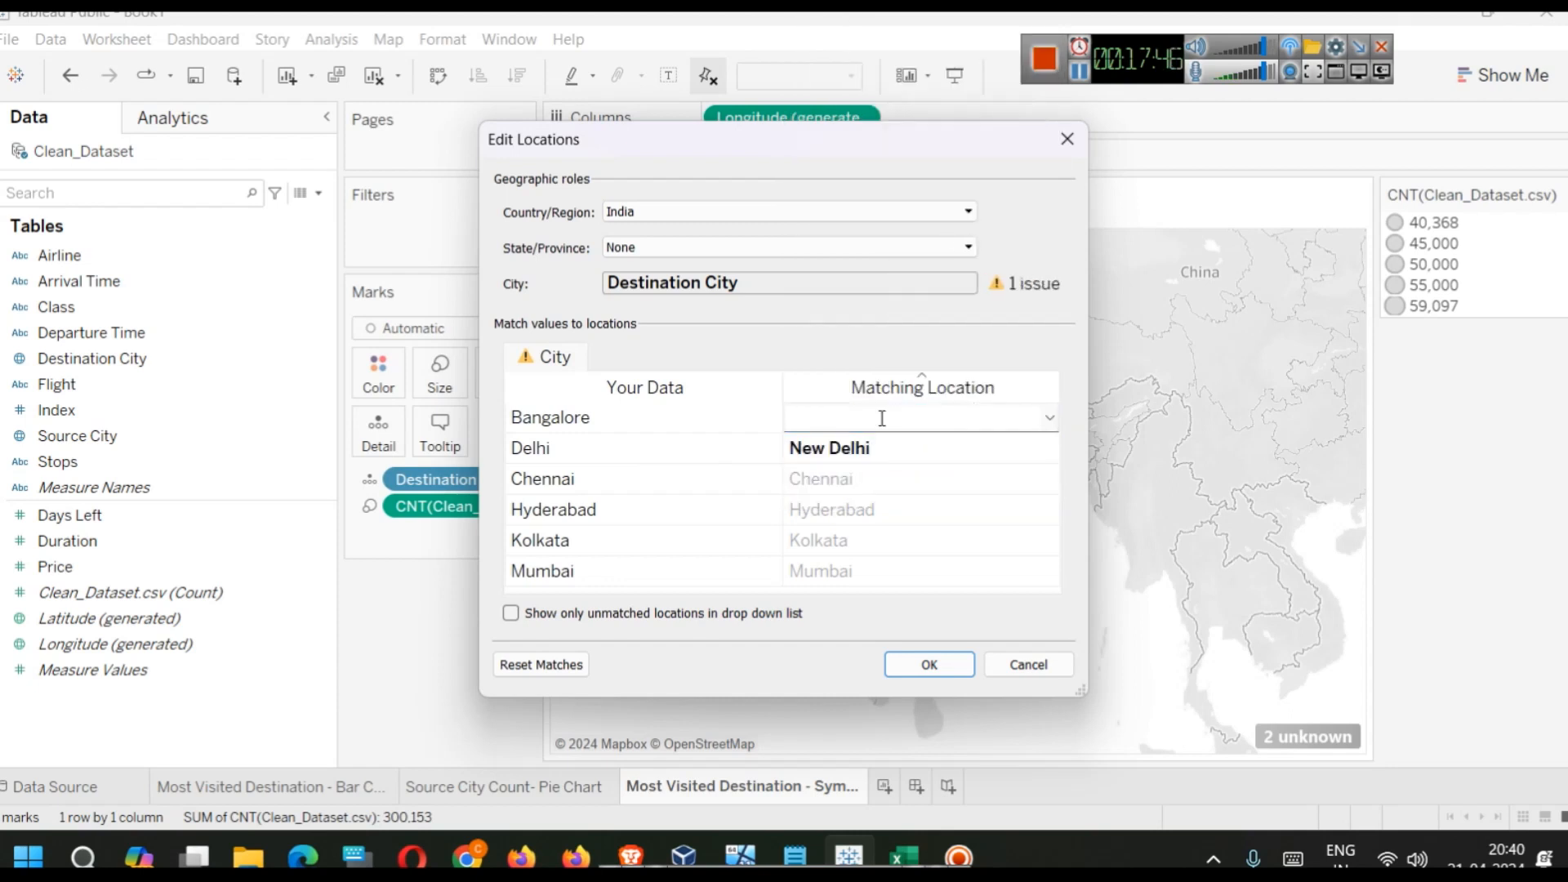
pyautogui.write('benga')
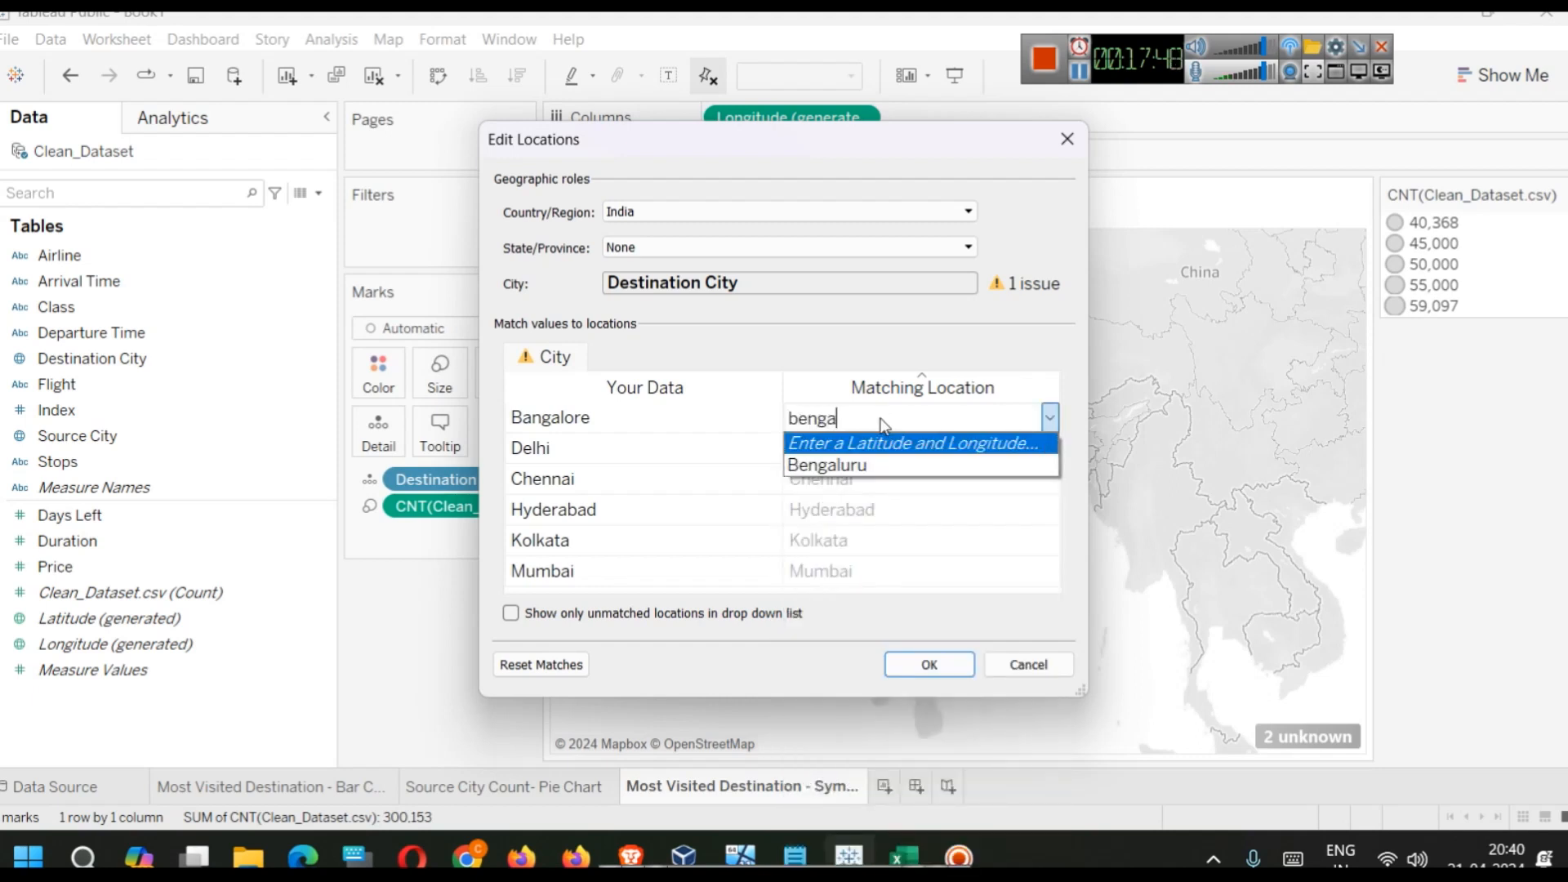
pyautogui.press('Down')
pyautogui.press('Return')
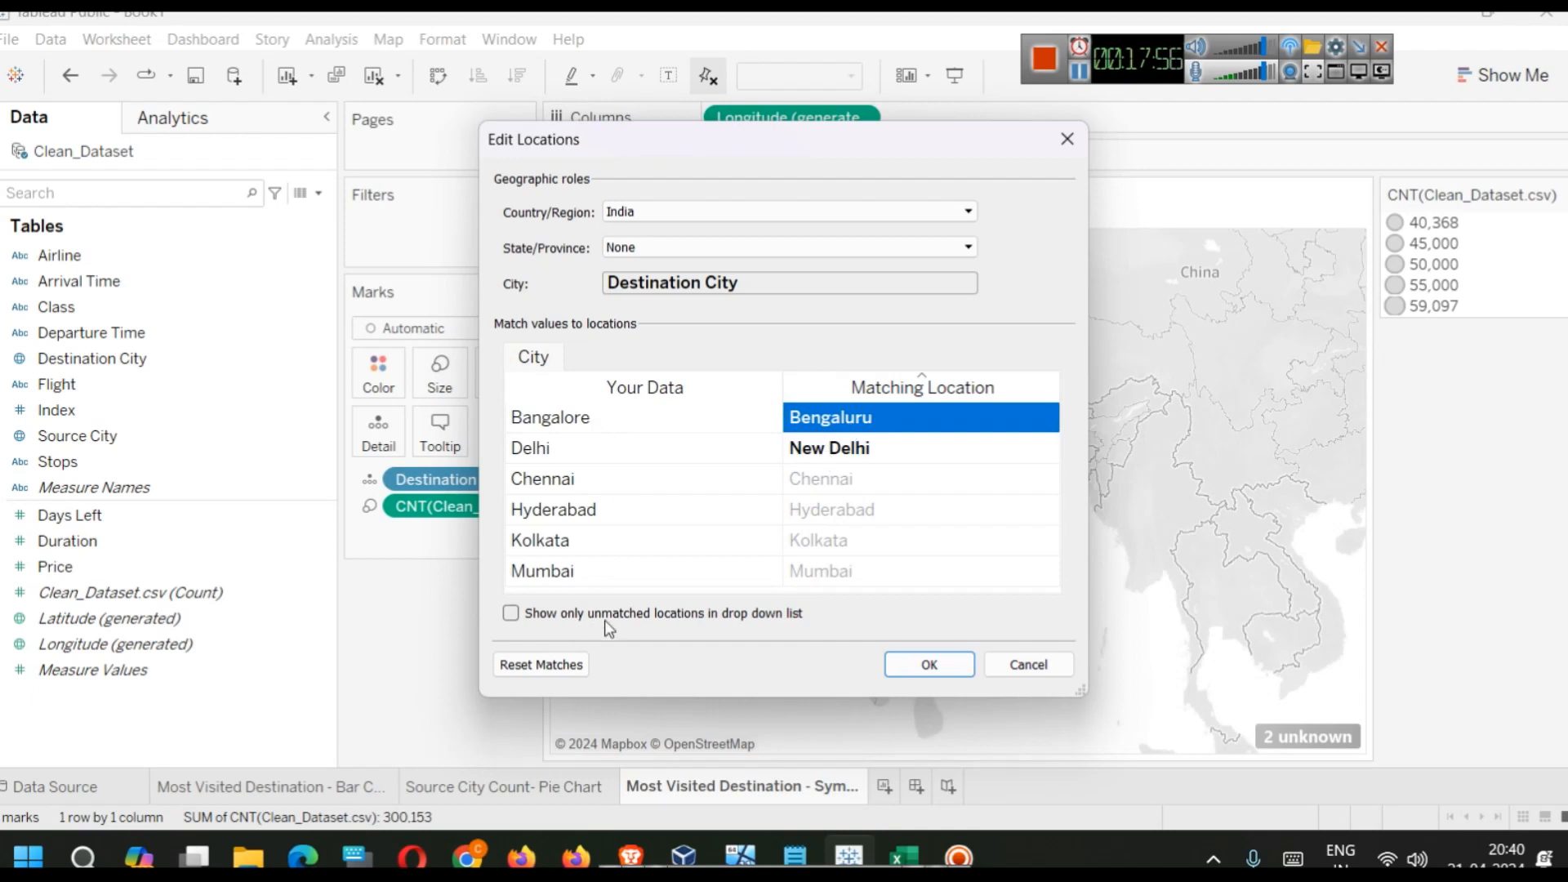
pyautogui.click(929, 663)
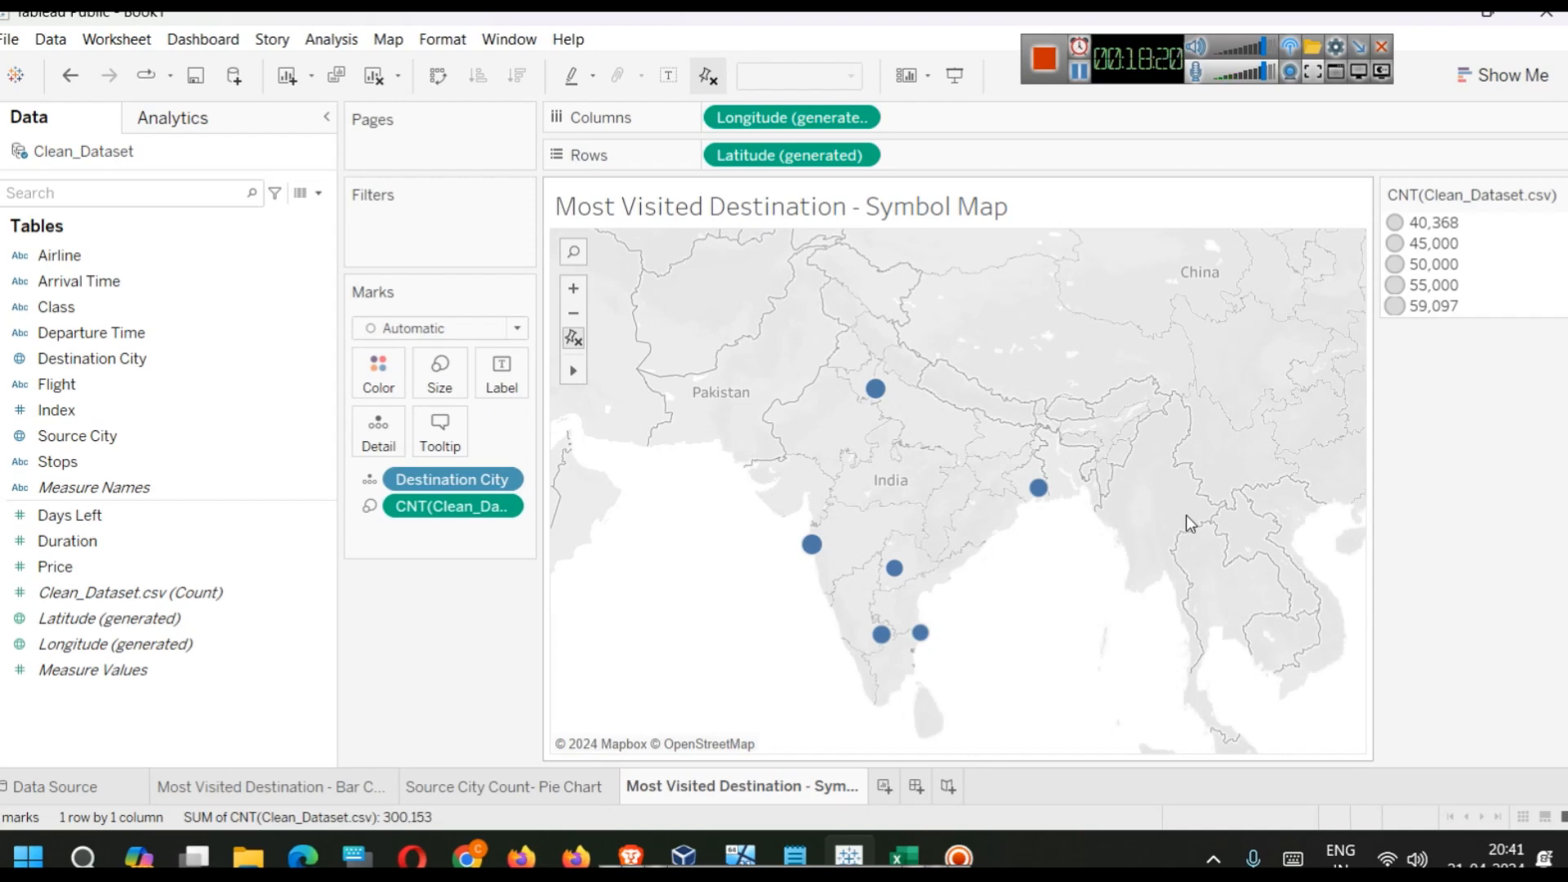
# Step: Look at the source data of Clean_Dataset.csv in Excel, return to Tableau Public and view the Most Visited Destination - Bar Chart sheet
pyautogui.click(901, 859)
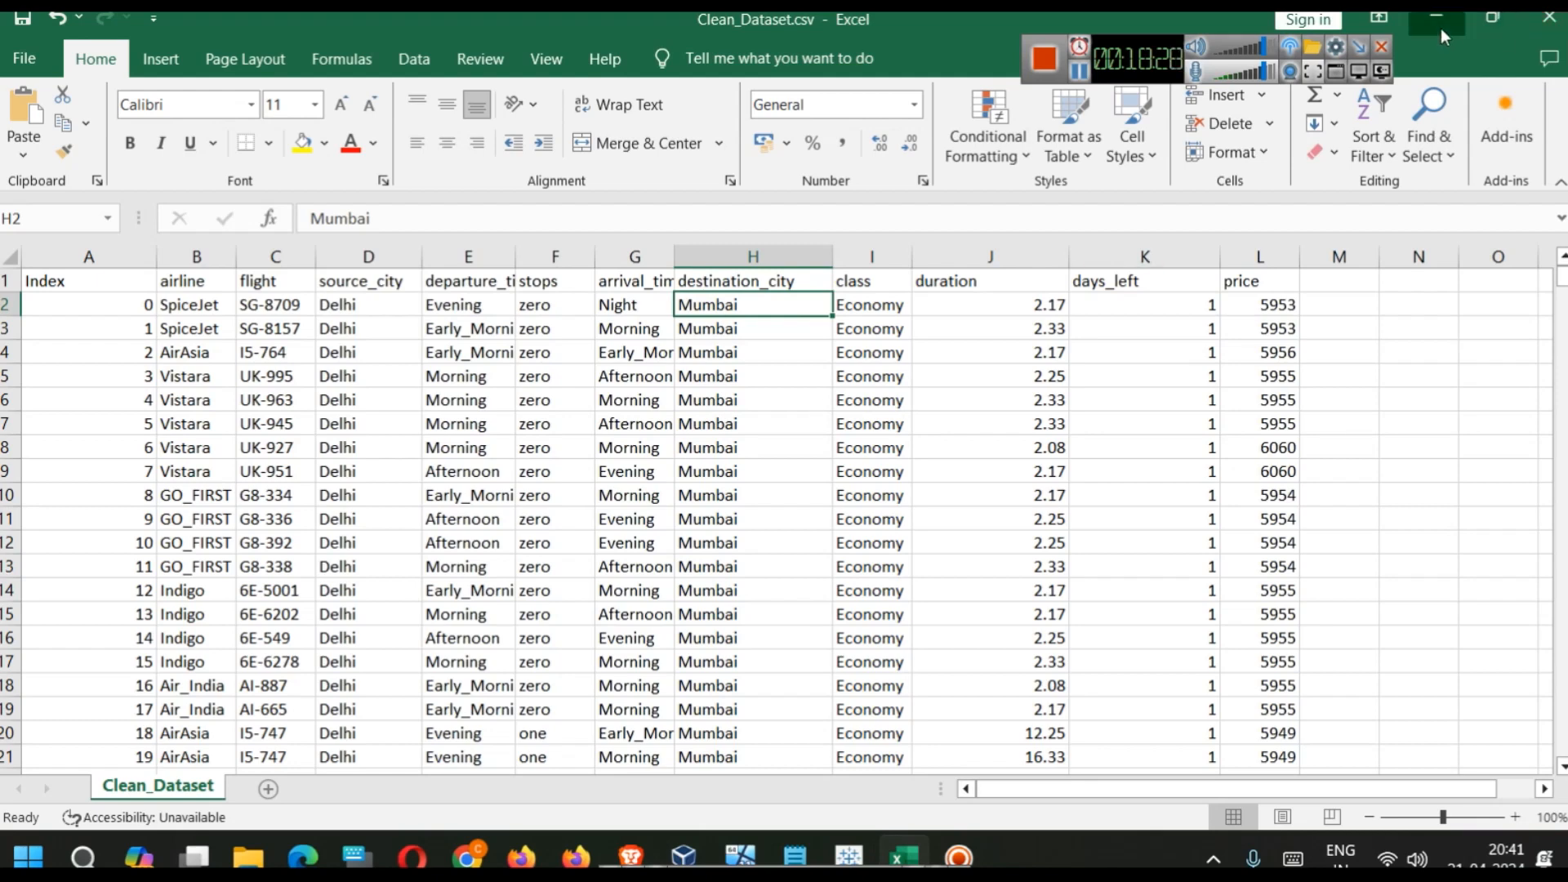
pyautogui.hotkey('alt', 'Tab')
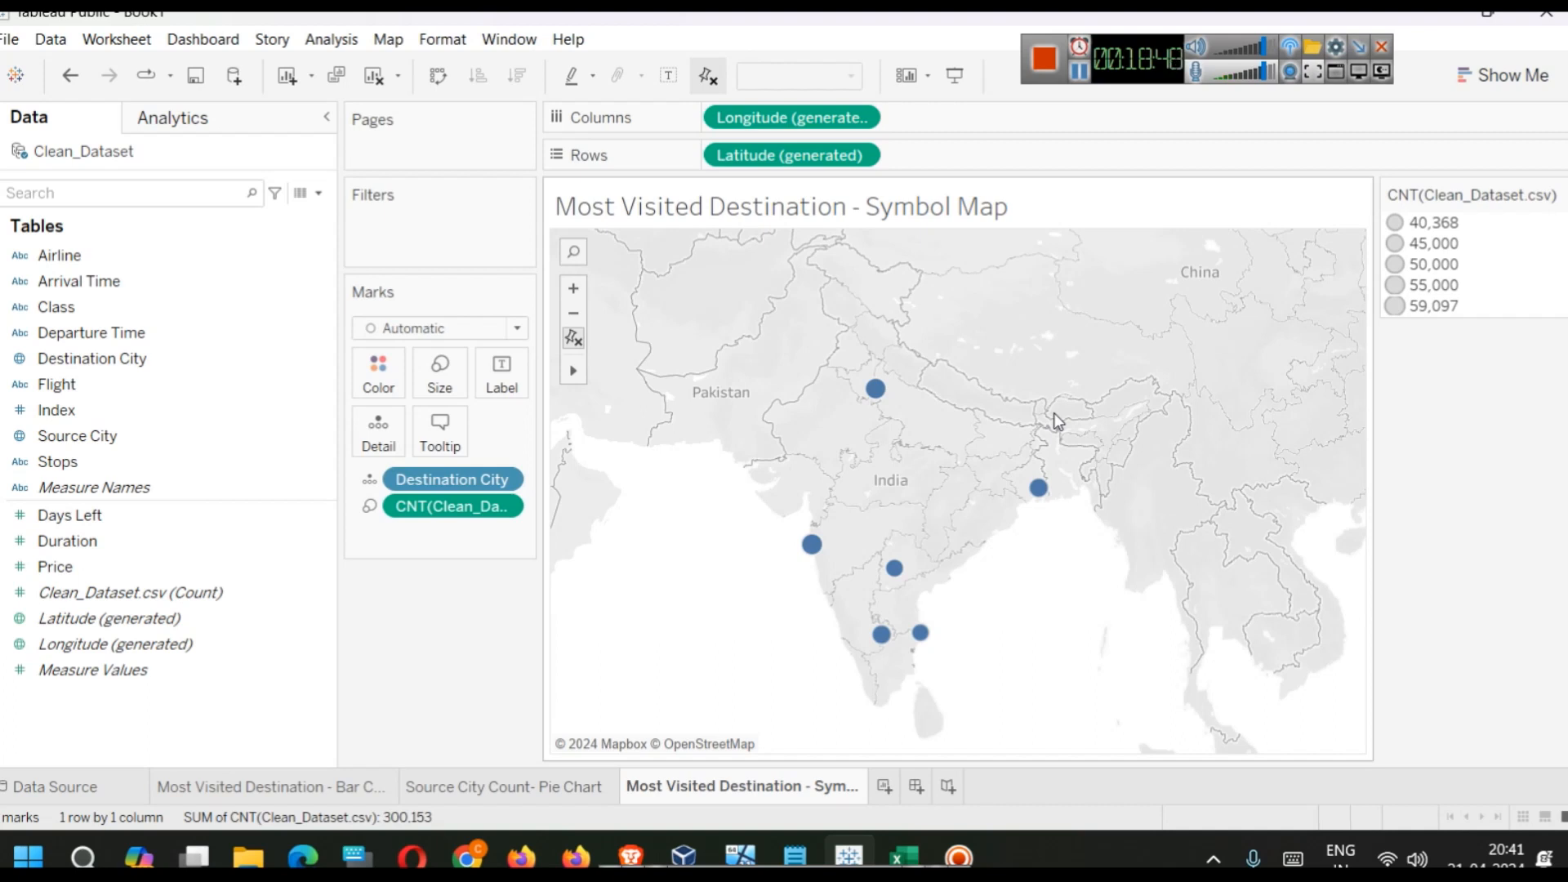
pyautogui.click(287, 787)
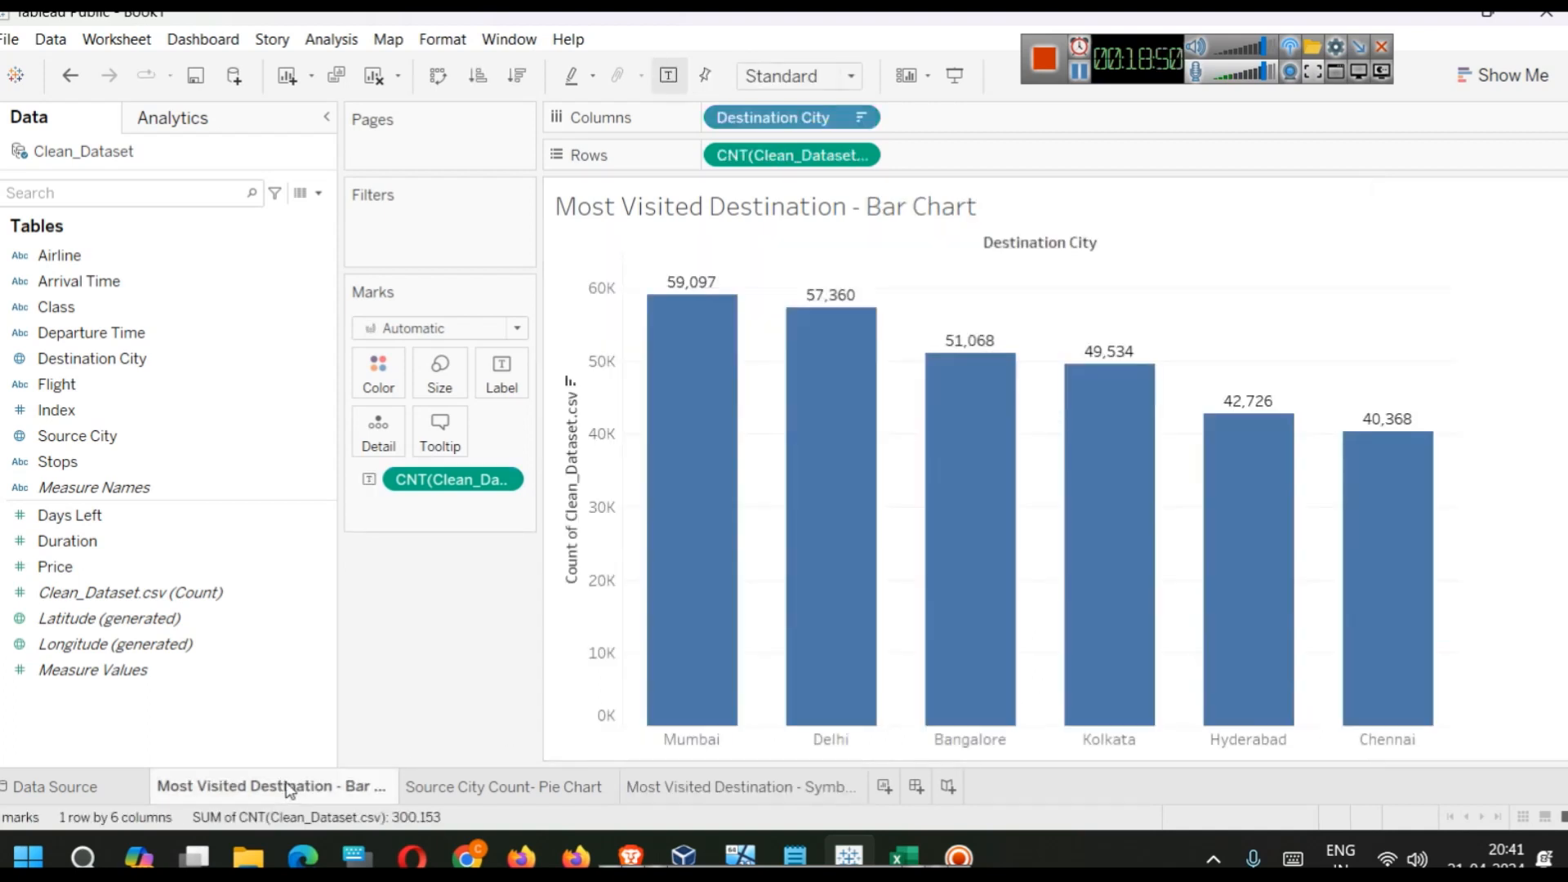
# Step: Review the source city pie chart and the symbol map sheets, start saving the workbook to Tableau Public and sign in to the account
pyautogui.click(523, 782)
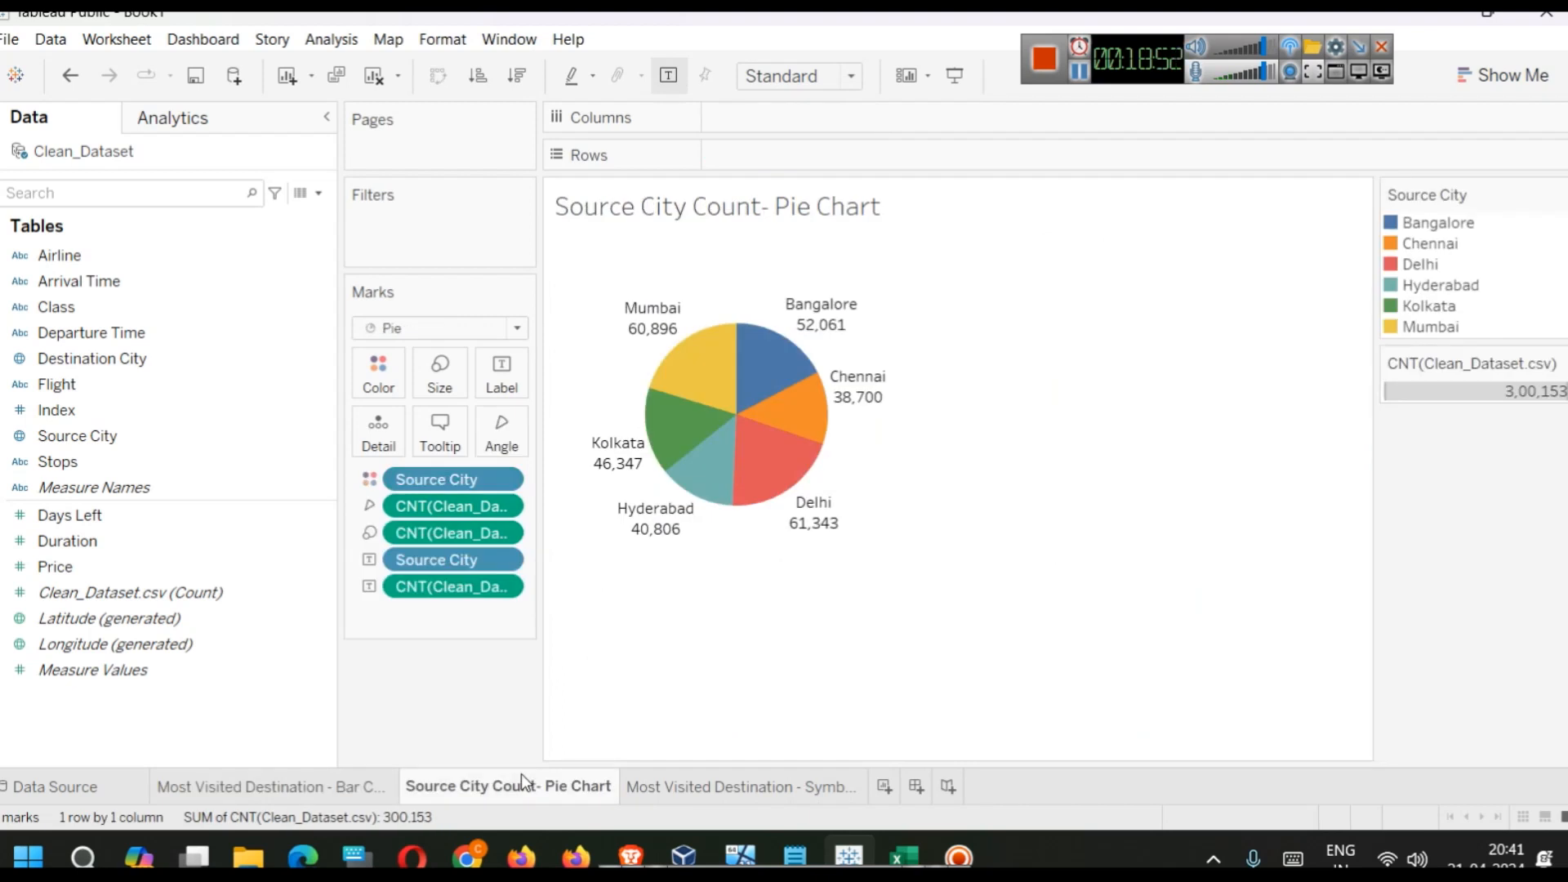
pyautogui.click(727, 780)
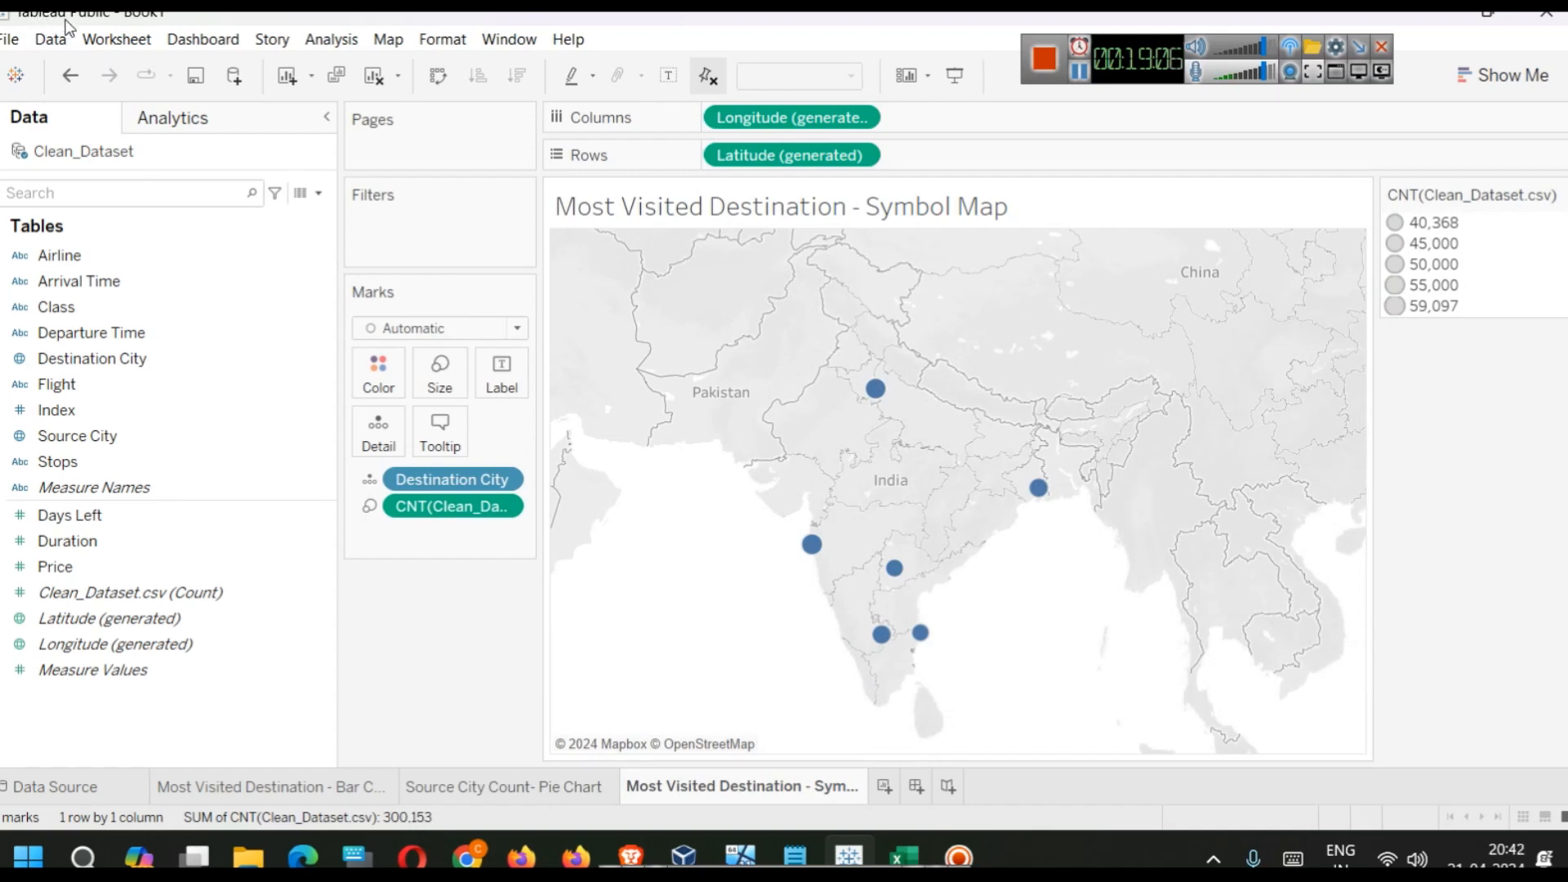
pyautogui.click(12, 40)
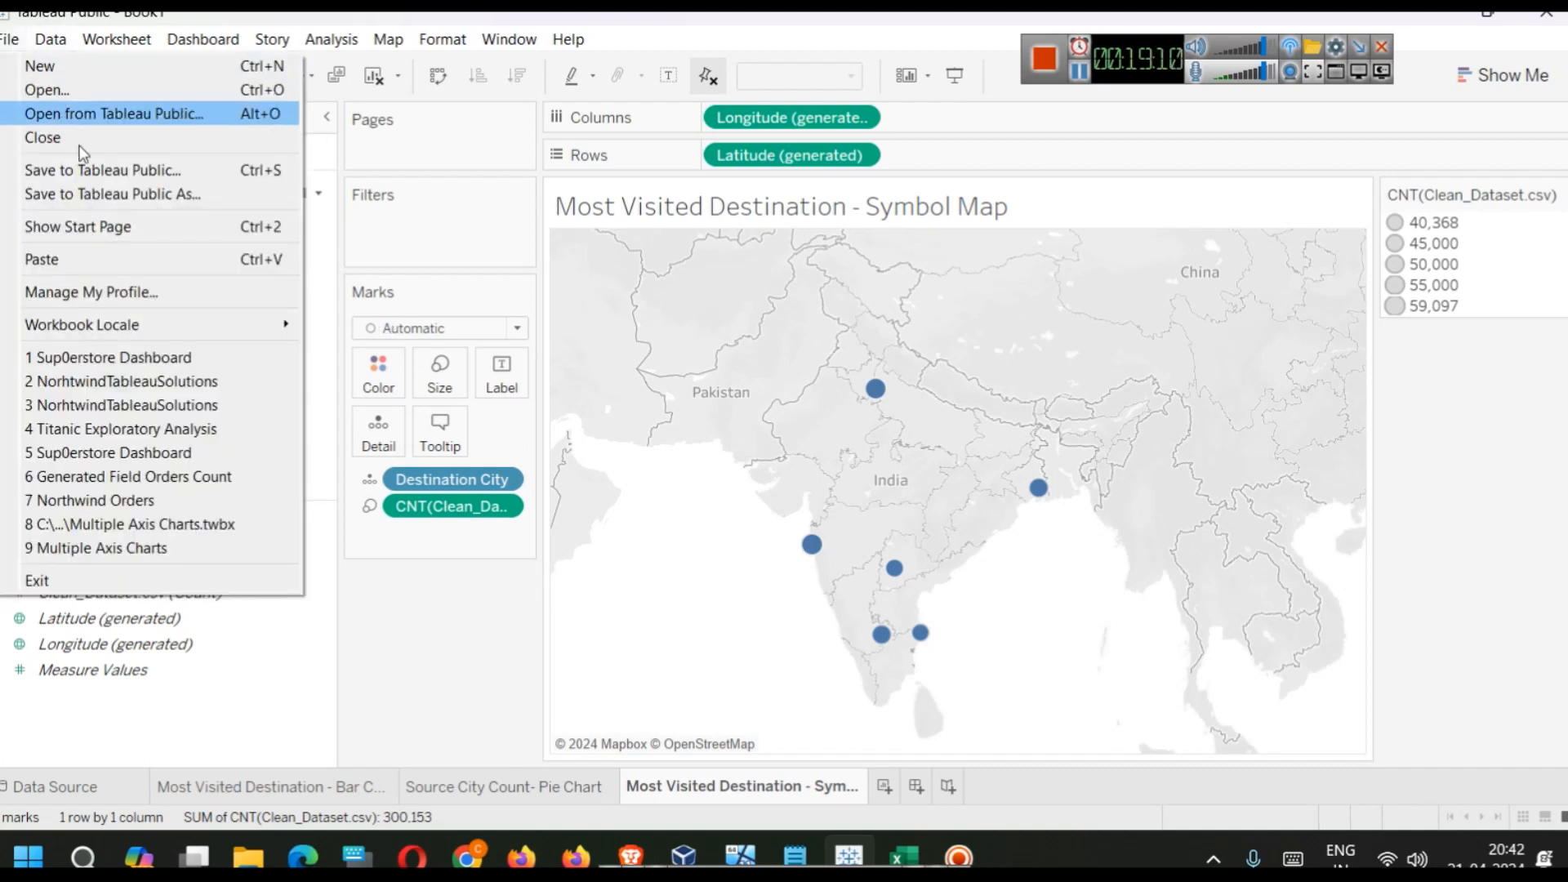
pyautogui.click(145, 174)
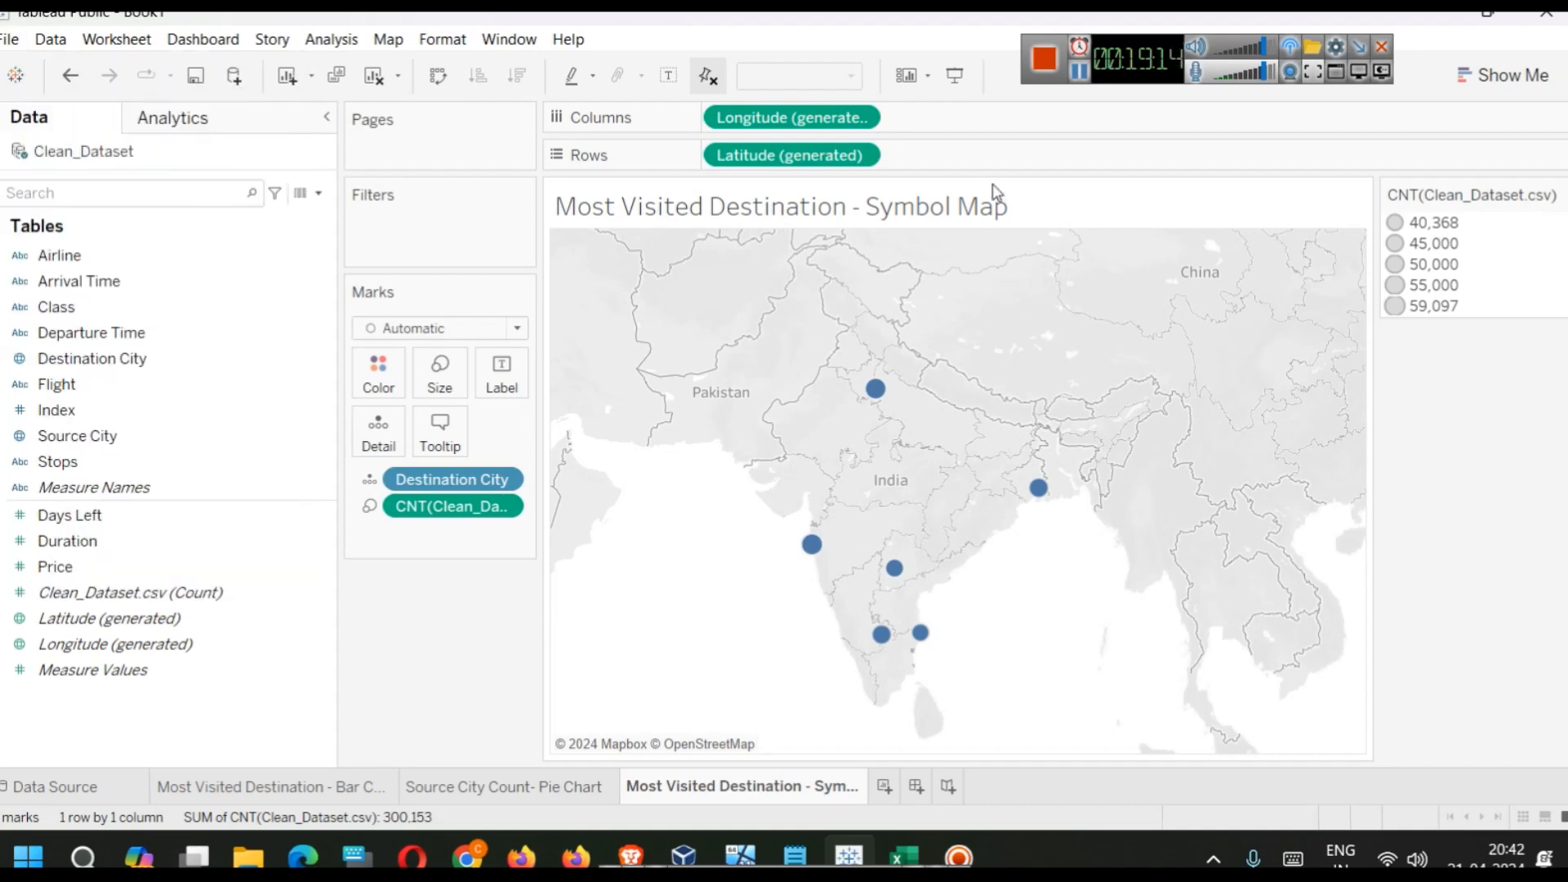
pyautogui.moveTo(1085, 84); pyautogui.dragTo(673, 360)
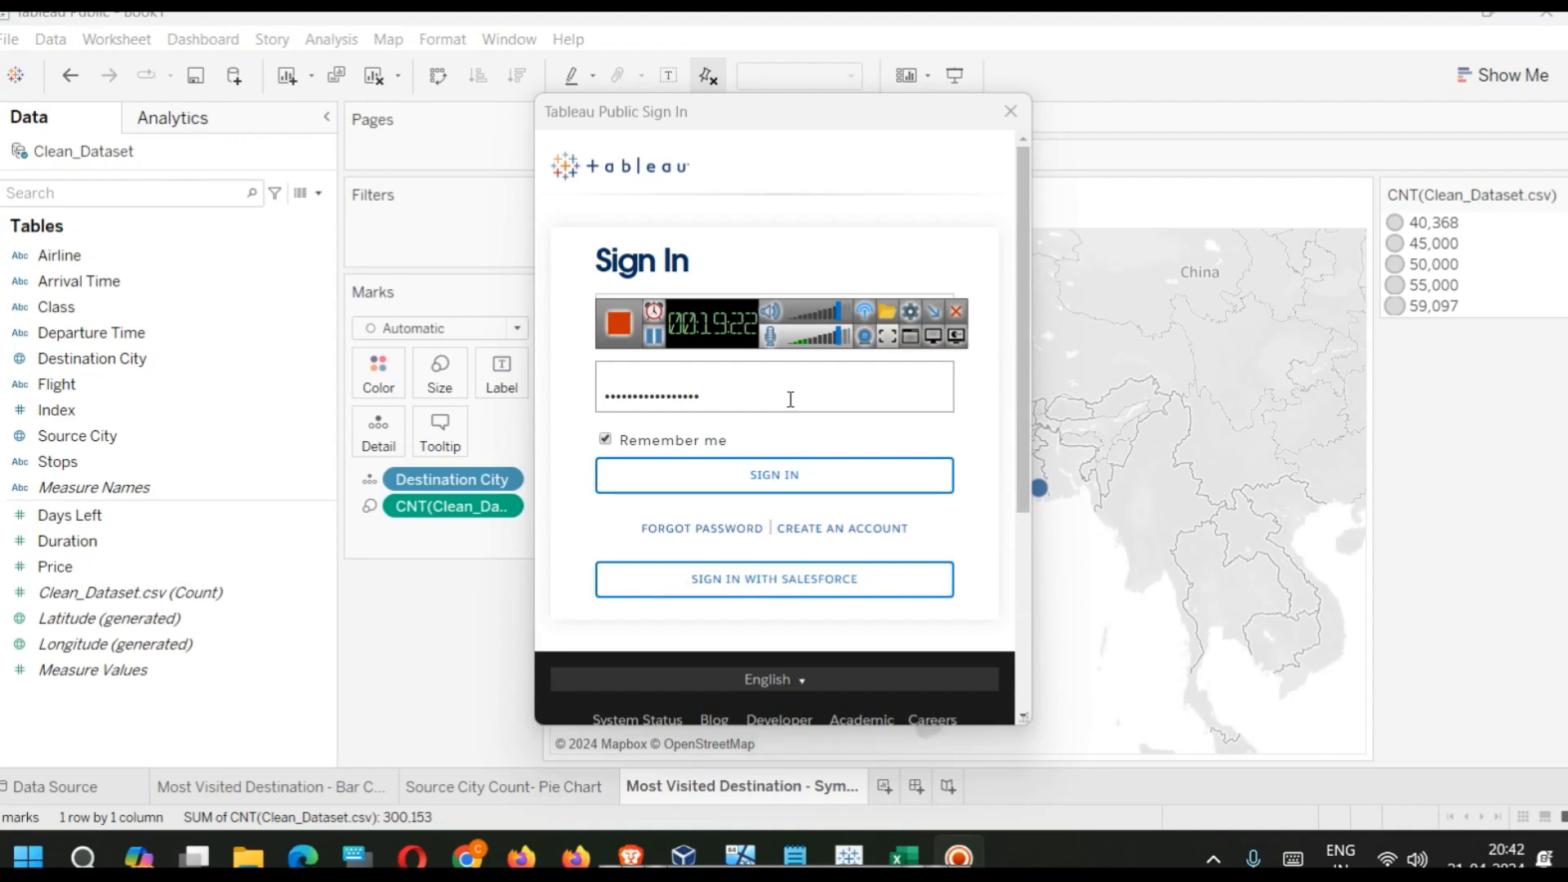
pyautogui.click(829, 474)
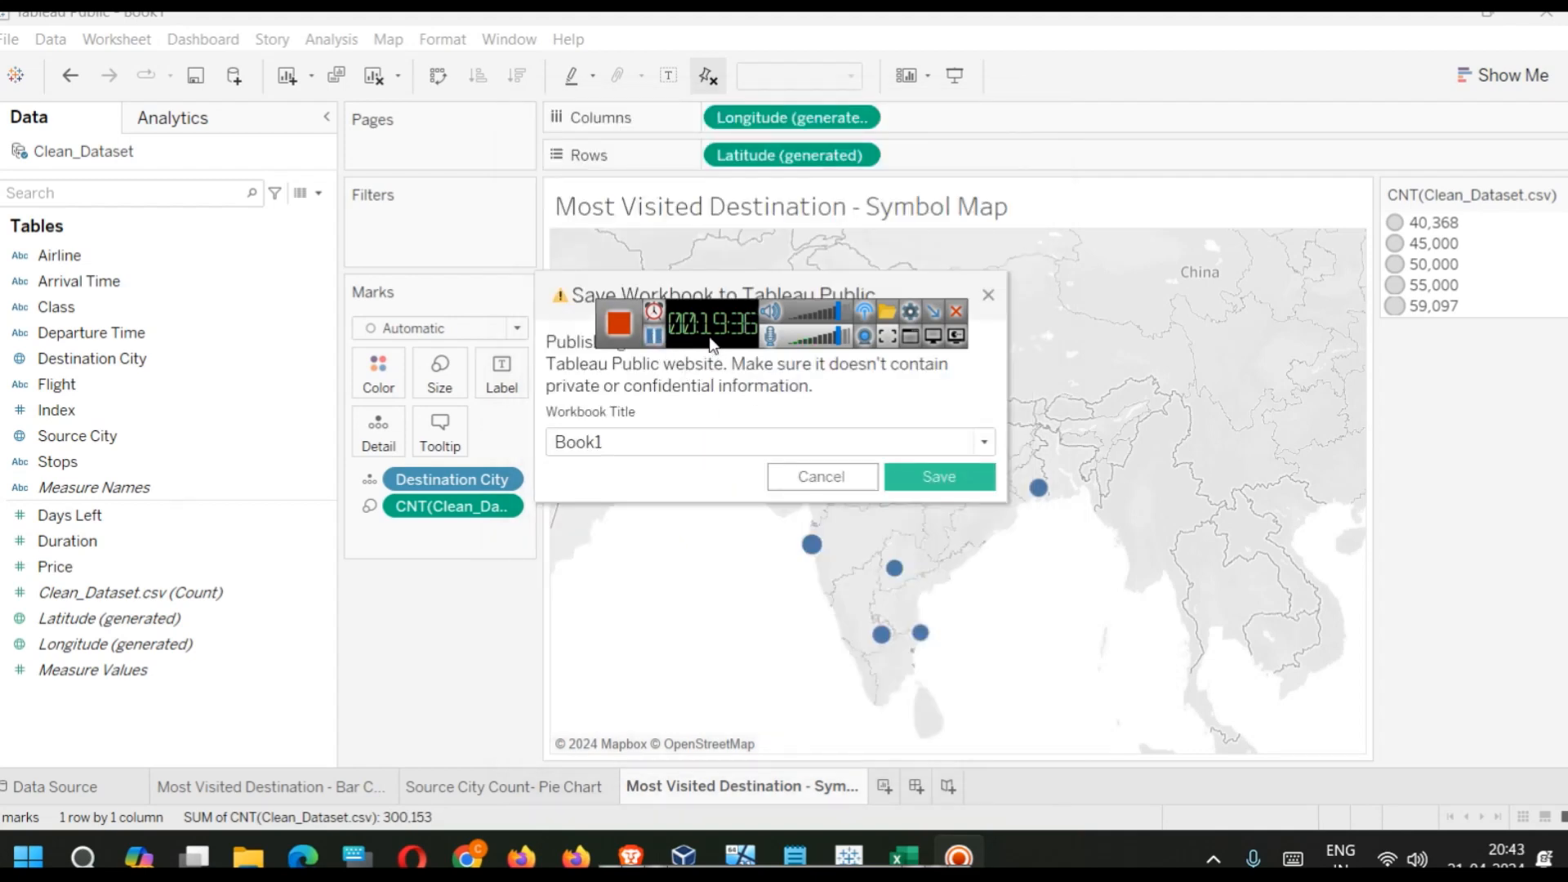
# Step: Title the workbook "Indian Flights Price Prediction" and publish it to Tableau Public
pyautogui.moveTo(713, 341); pyautogui.dragTo(1050, 298)
pyautogui.click(691, 445)
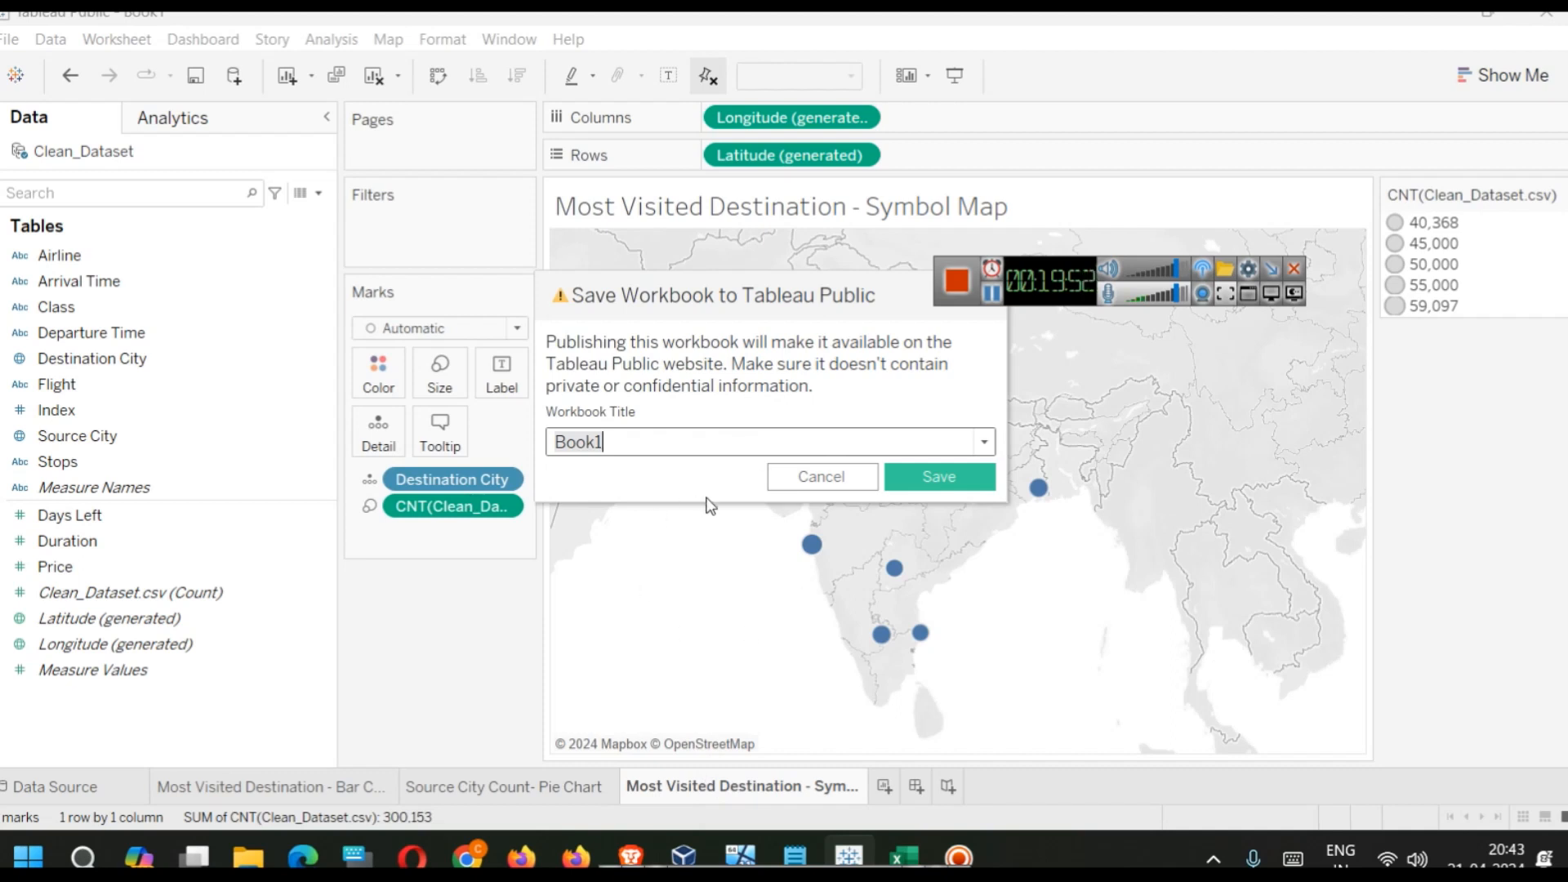
pyautogui.hotkey('ctrl', 'a')
pyautogui.write('Flights Price Pre')
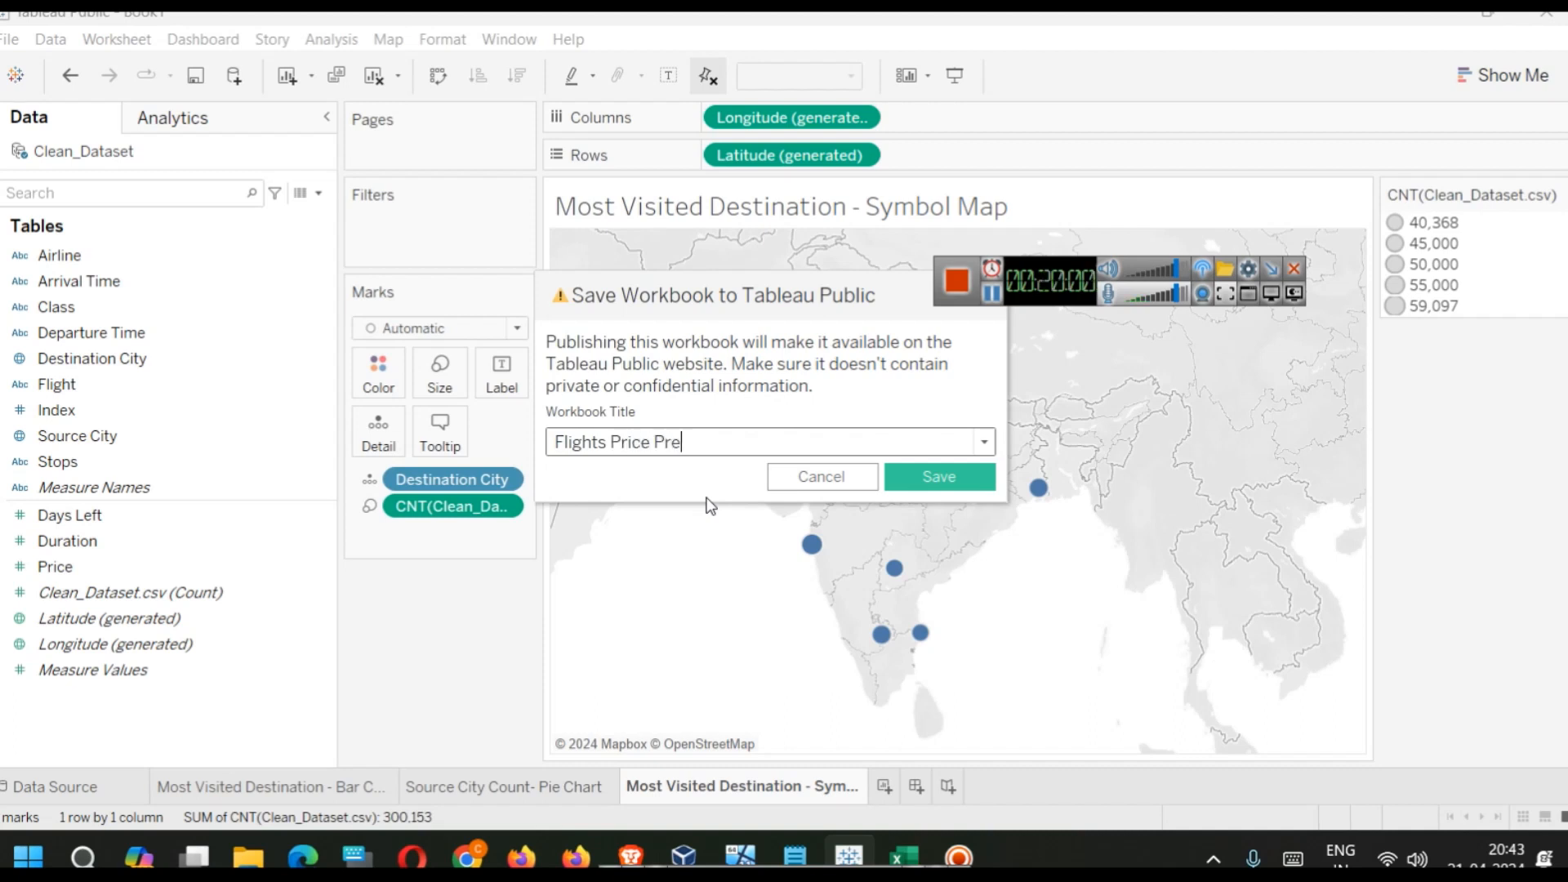
pyautogui.write('diction')
pyautogui.press('Home')
pyautogui.write('Indian')
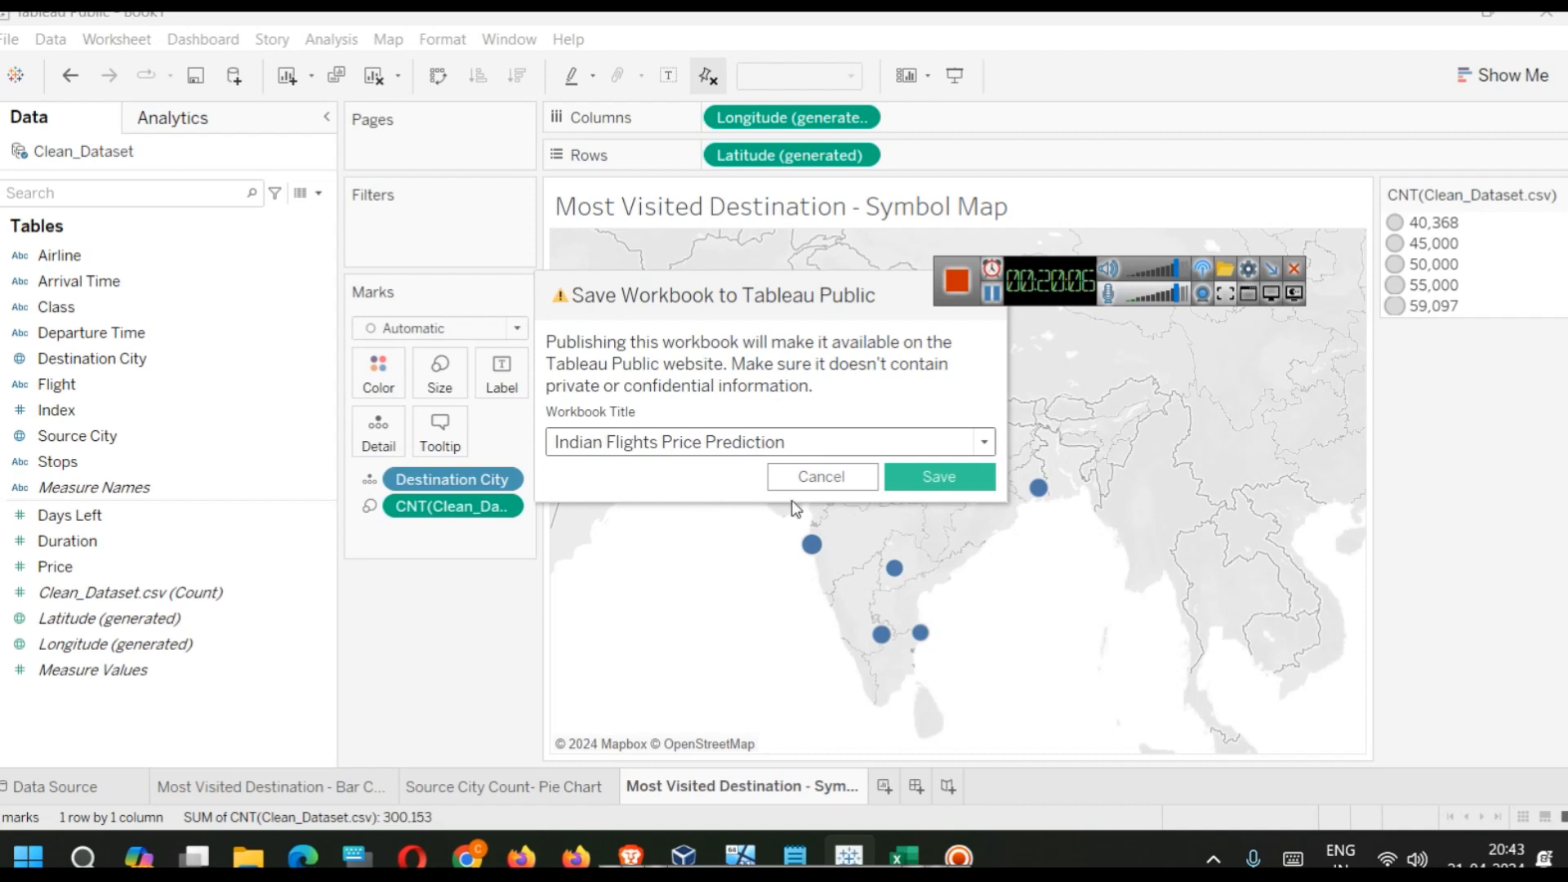
pyautogui.click(936, 478)
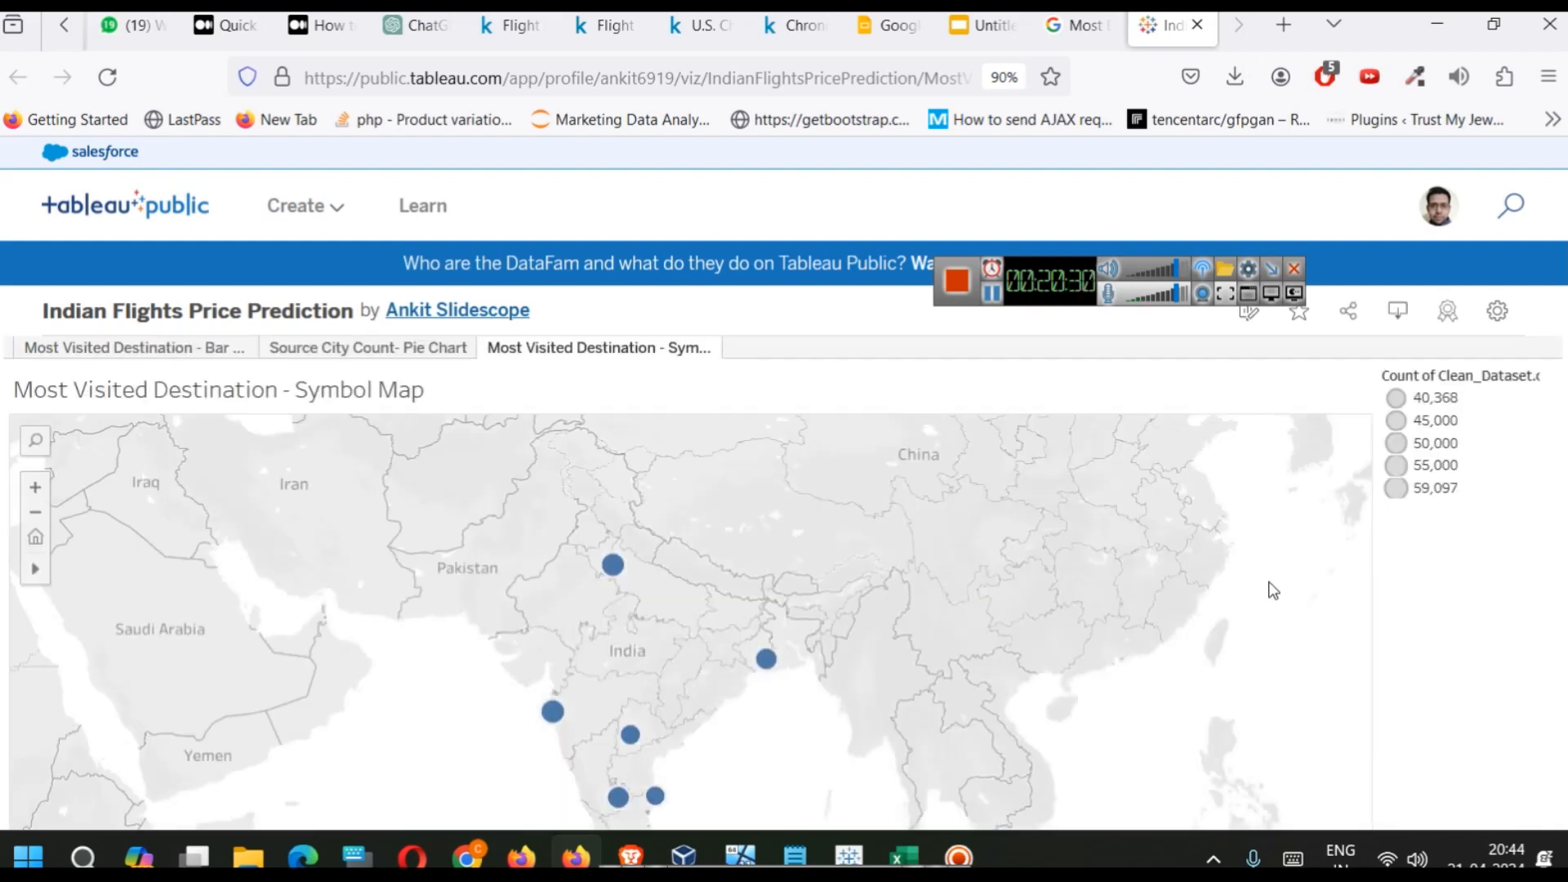
# Step: Look through the published symbol map, pie chart and bar chart in the browser, with the page zoom set to 70%
pyautogui.scroll(-1, 832, 596)
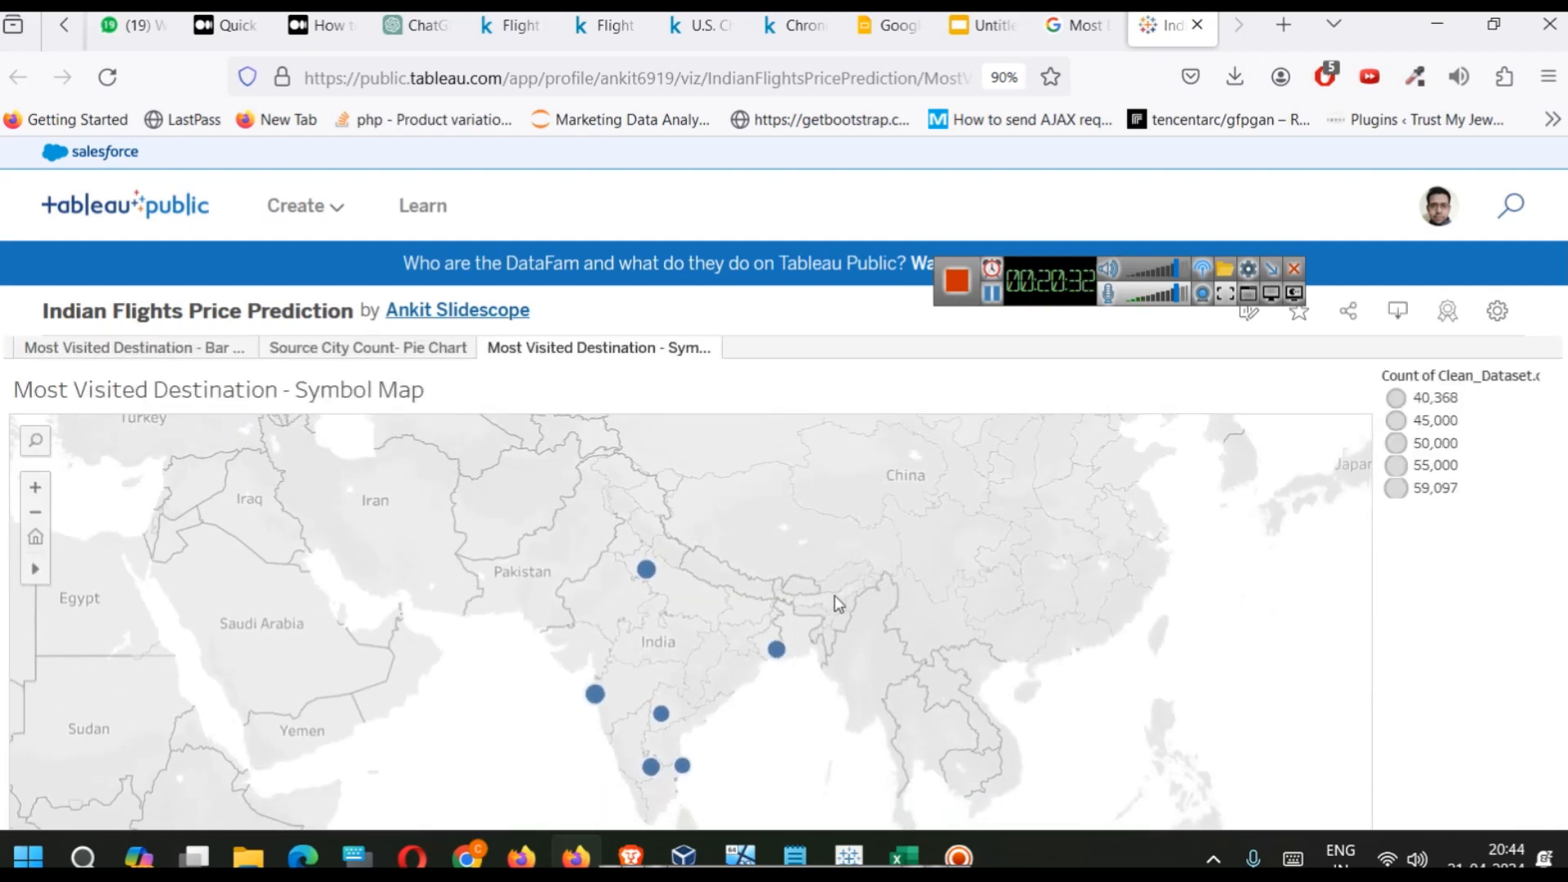
pyautogui.click(412, 354)
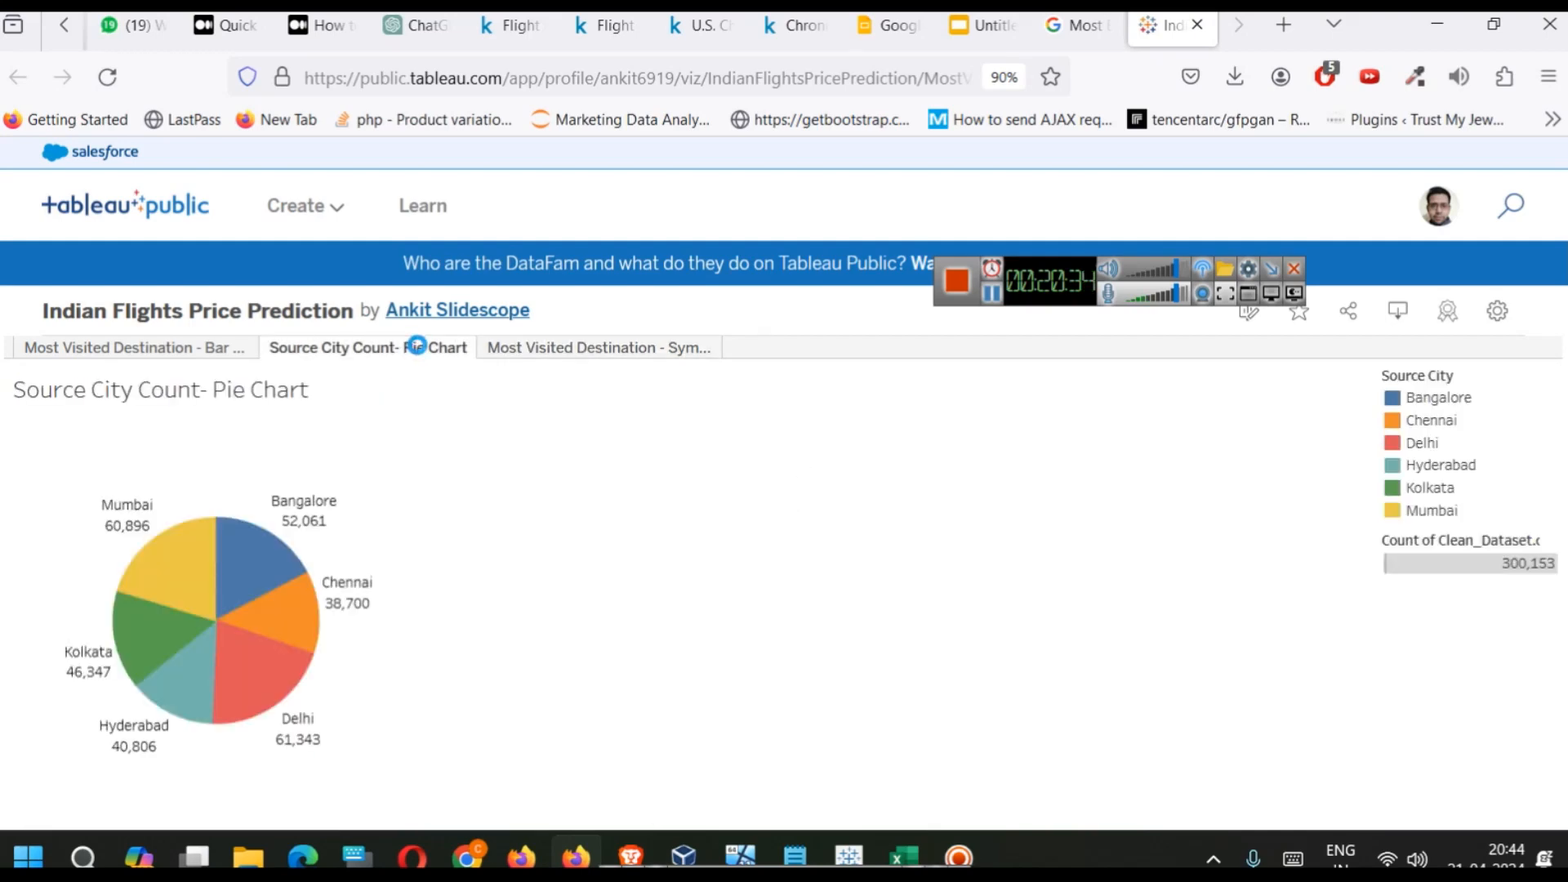
pyautogui.click(101, 349)
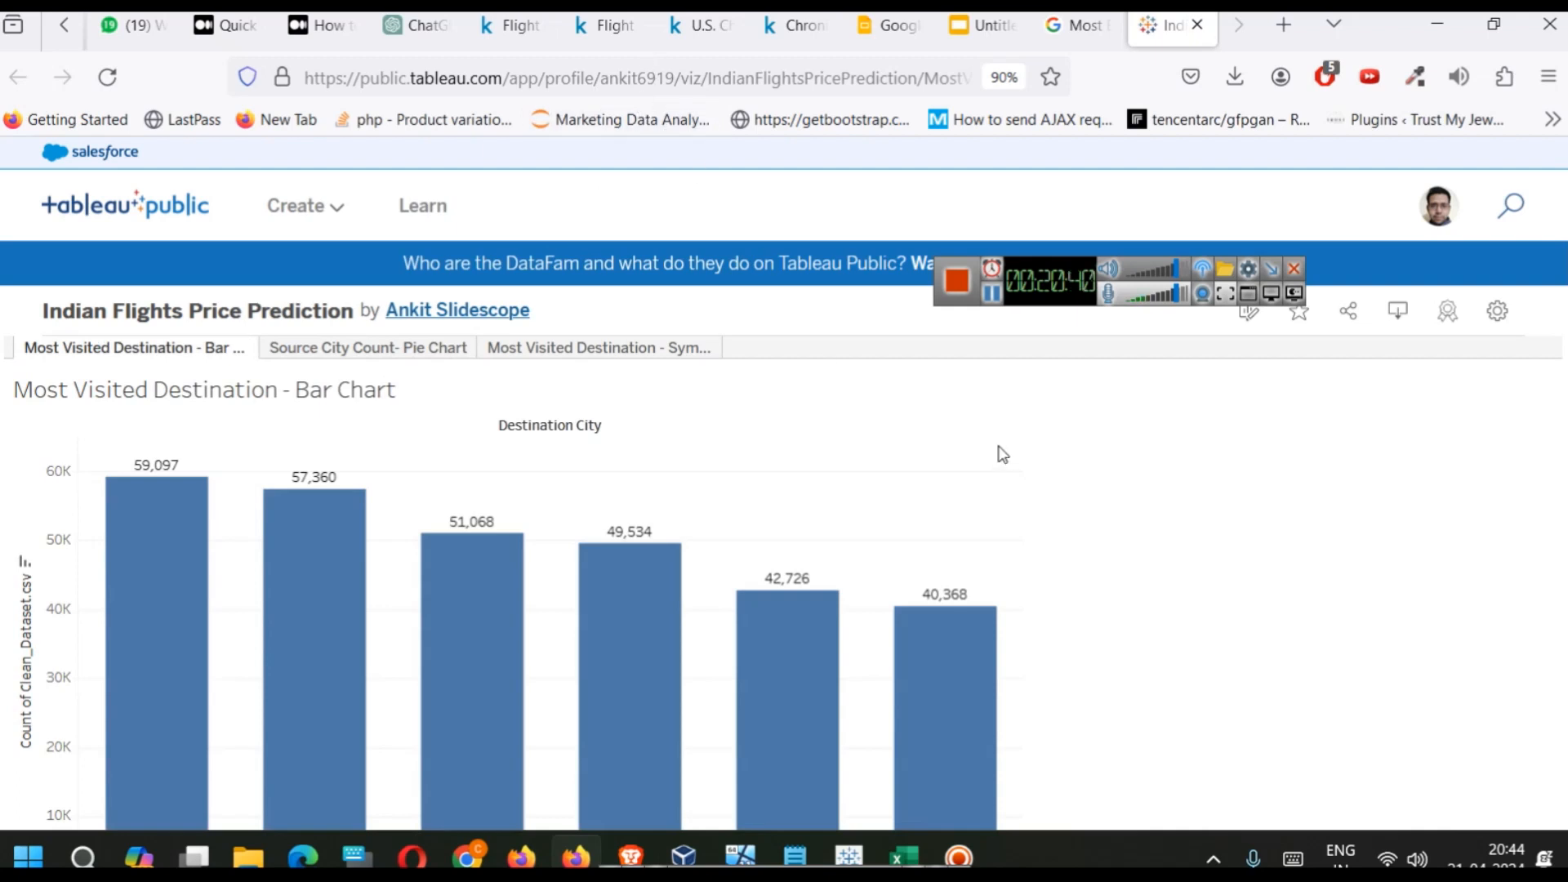
pyautogui.hotkey('ctrl', '-')
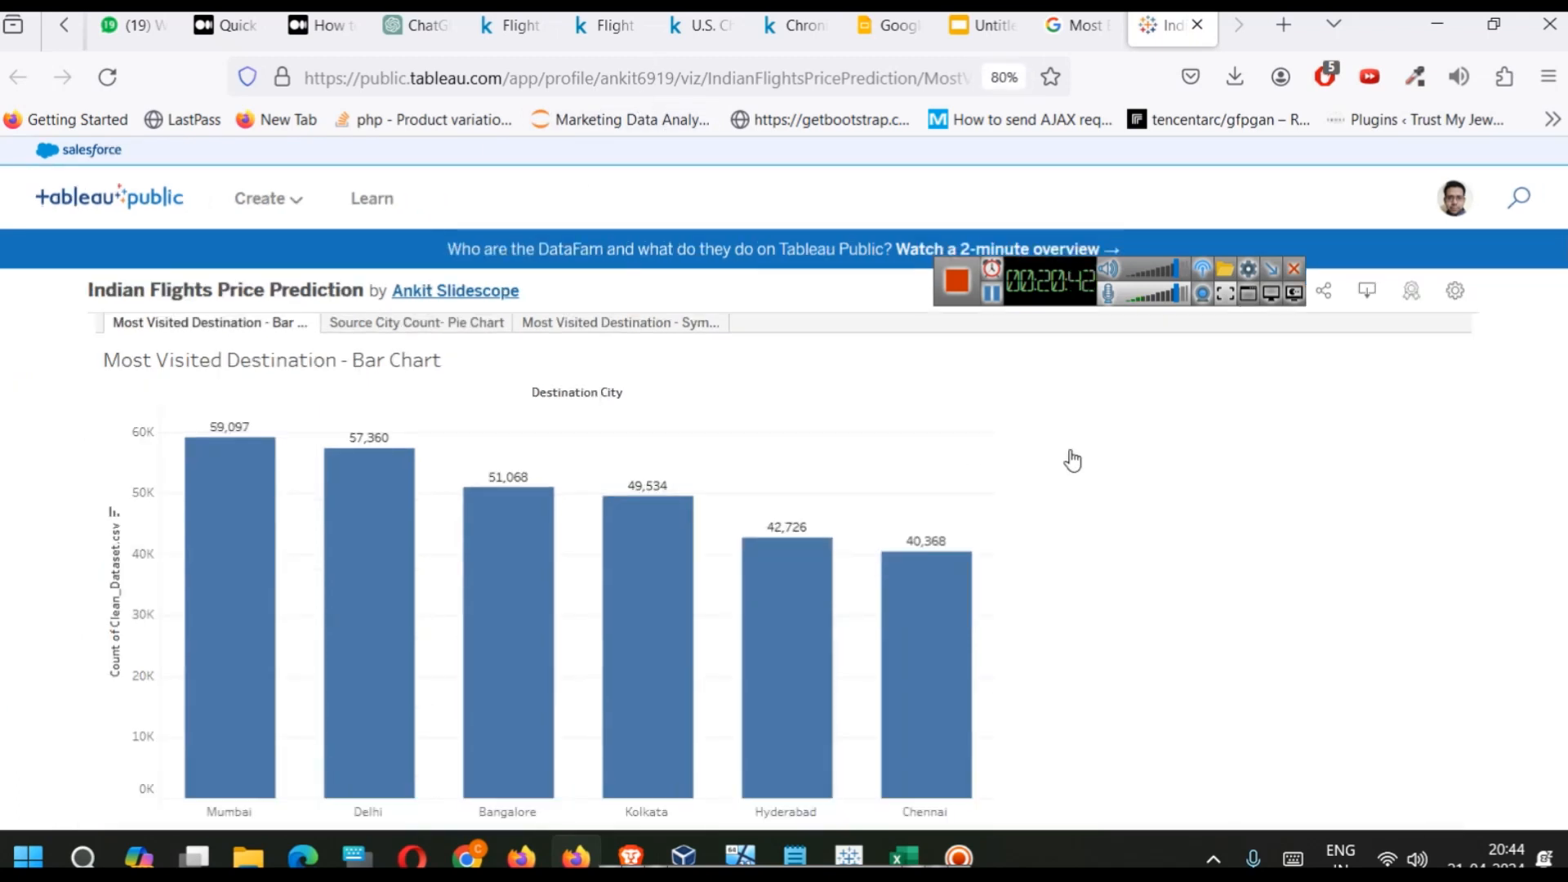
pyautogui.hotkey('ctrl', '+')
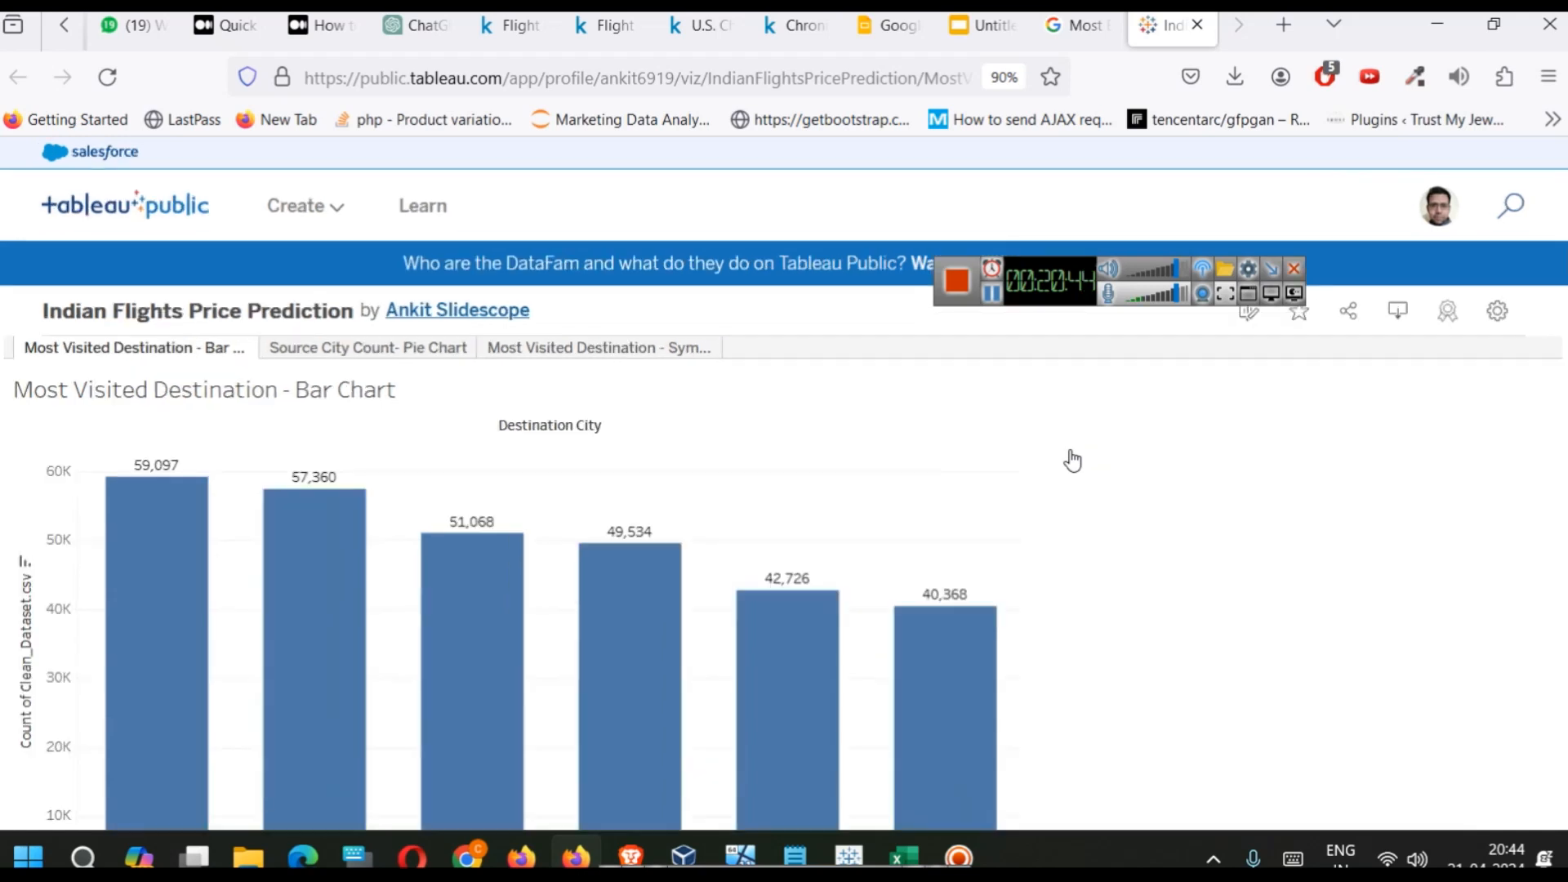
pyautogui.hotkey('ctrl', '-')
pyautogui.hotkey('ctrl', '-')
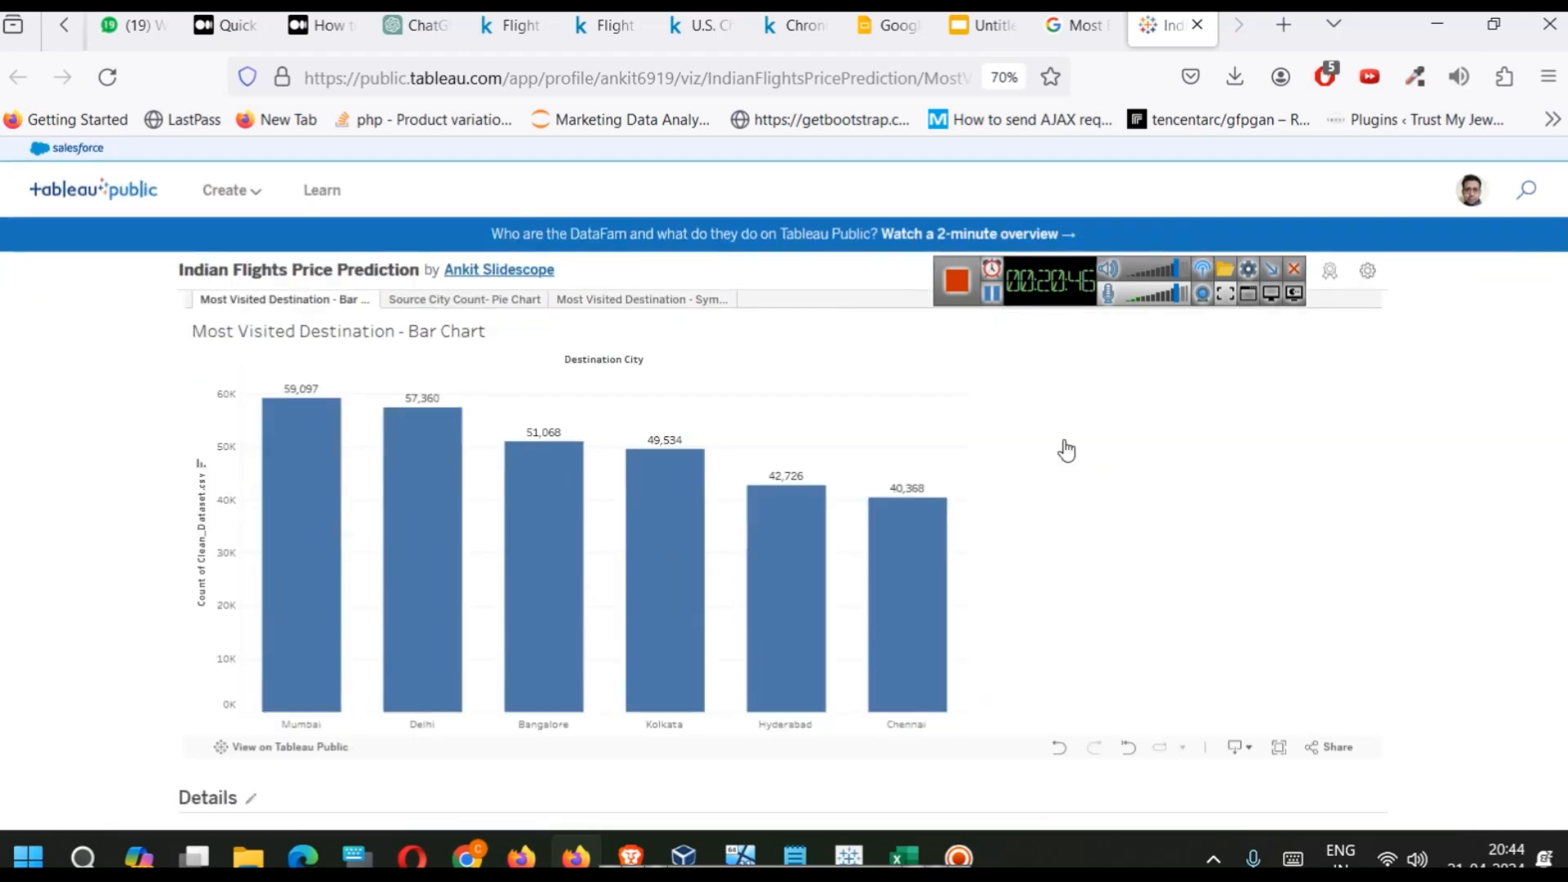
pyautogui.moveTo(1057, 282); pyautogui.dragTo(1095, 194)
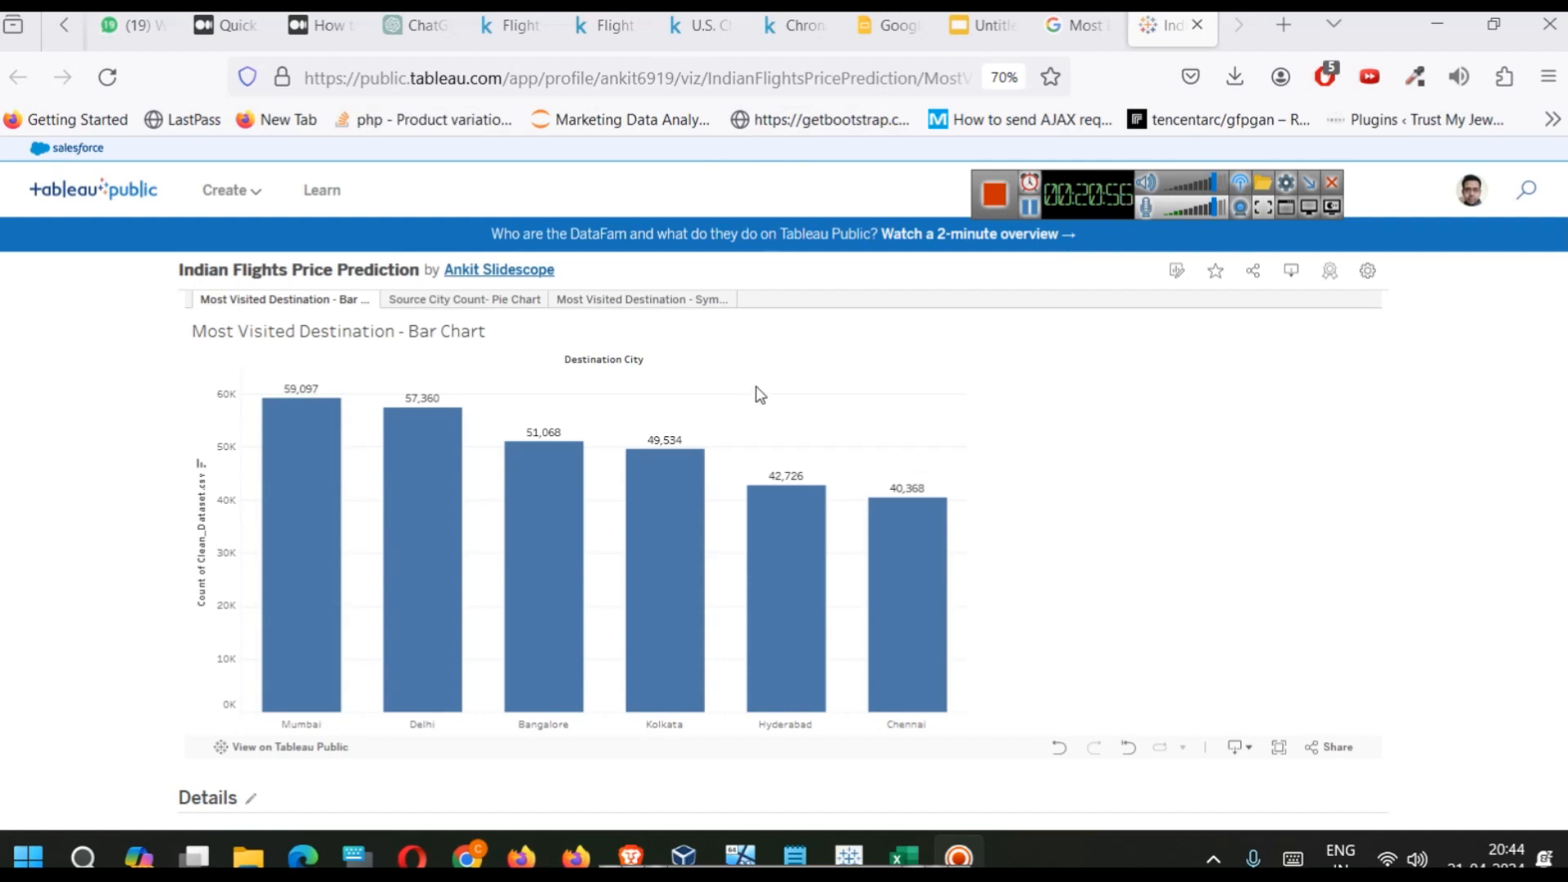
# Step: Open the author's profile, browse the published vizzes and check the profile options of IPL Dashboard in Tableau
pyautogui.click(478, 272)
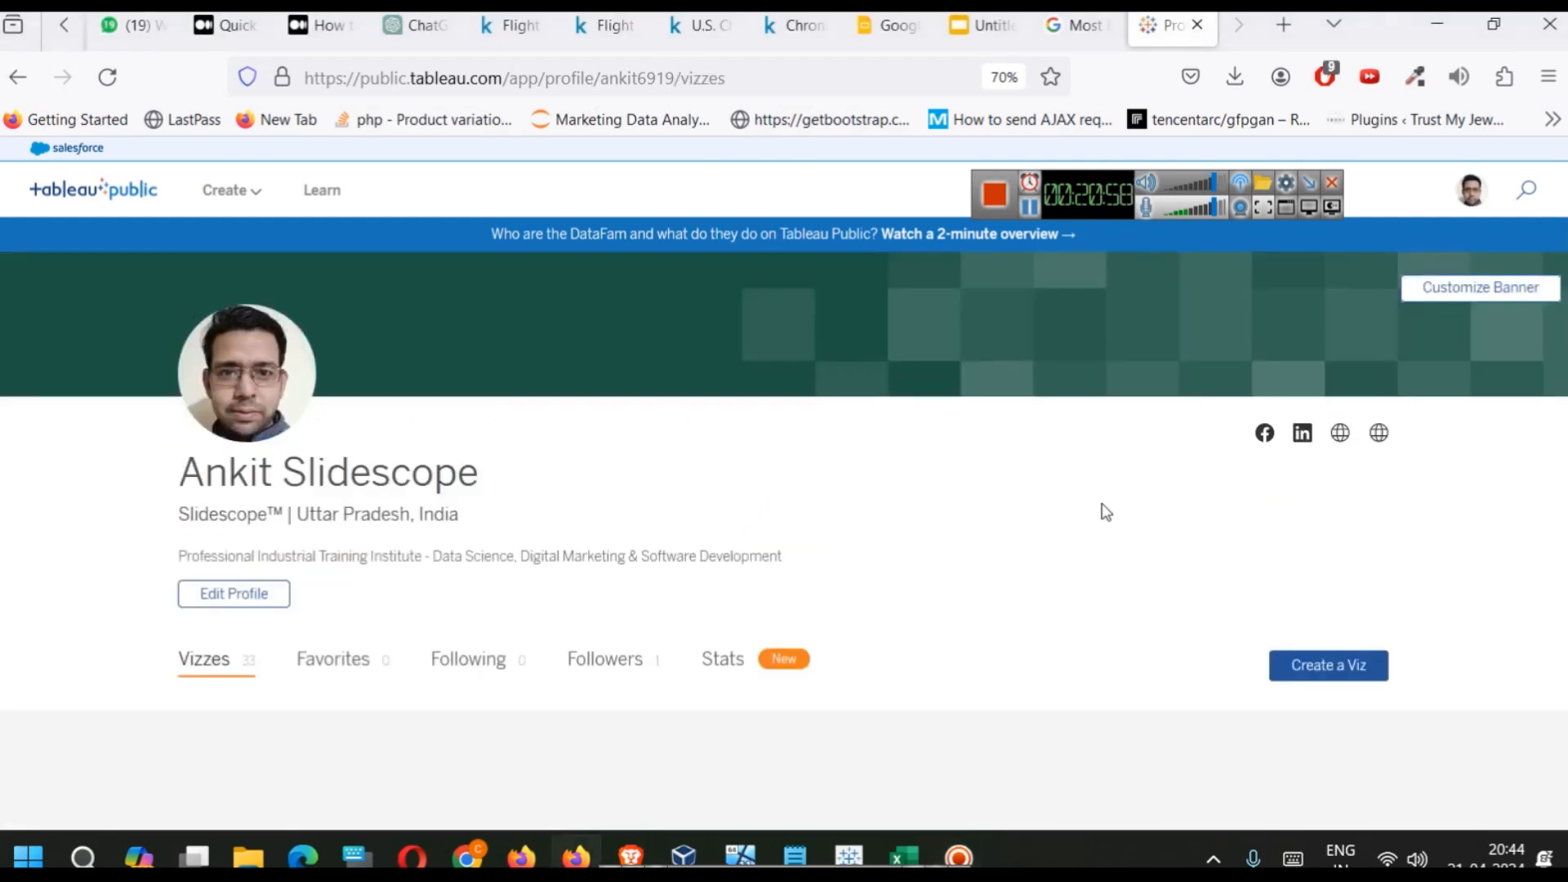
pyautogui.scroll(-5, 931, 522)
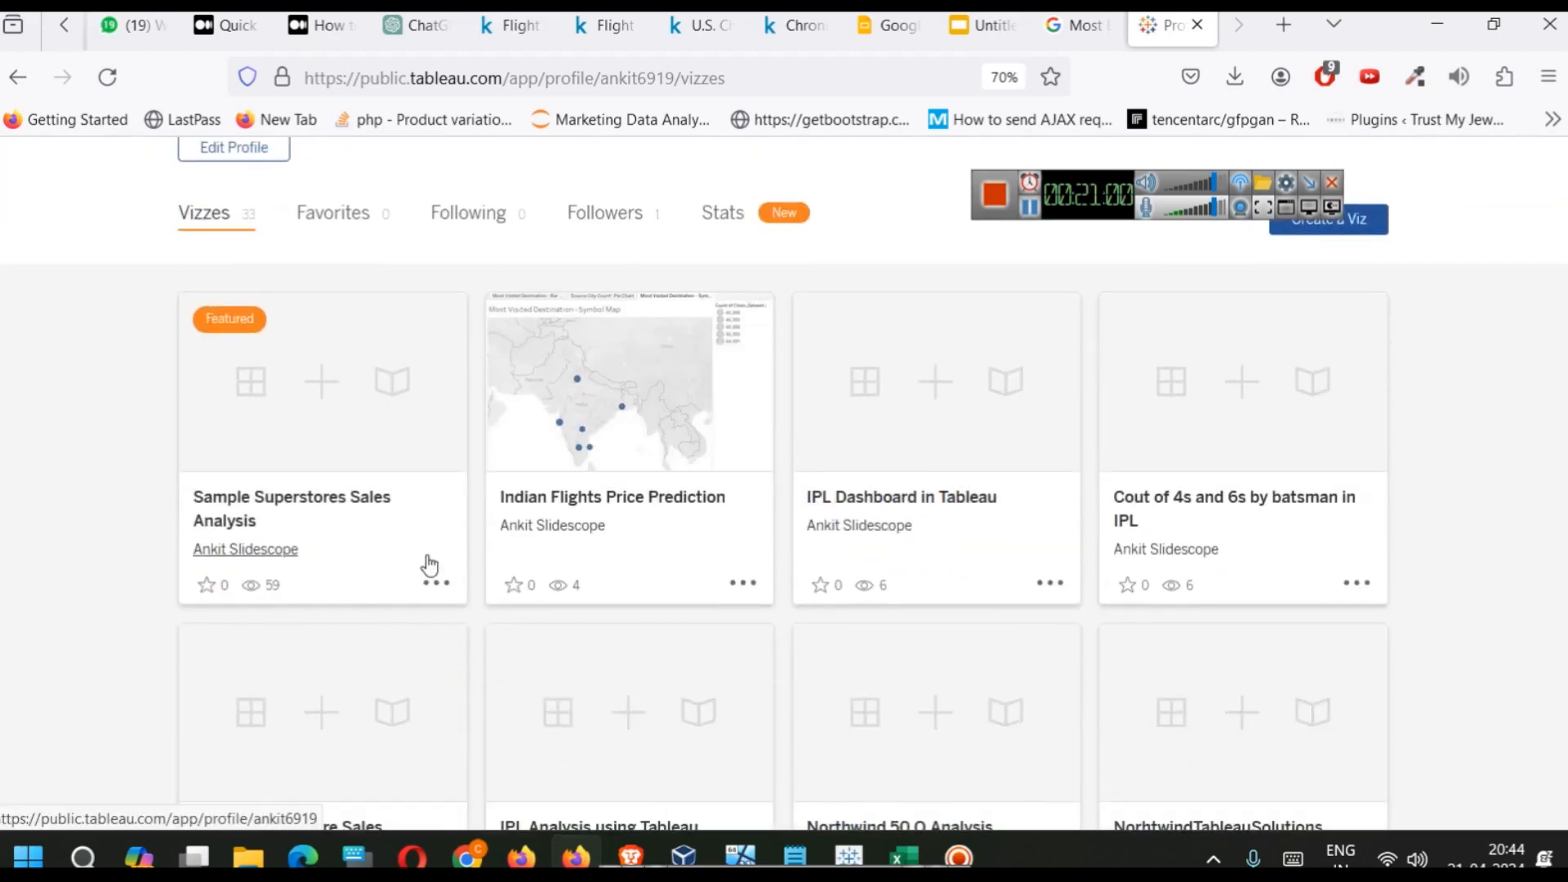
pyautogui.scroll(-5, 898, 392)
pyautogui.scroll(-13, 966, 406)
pyautogui.scroll(-2, 822, 423)
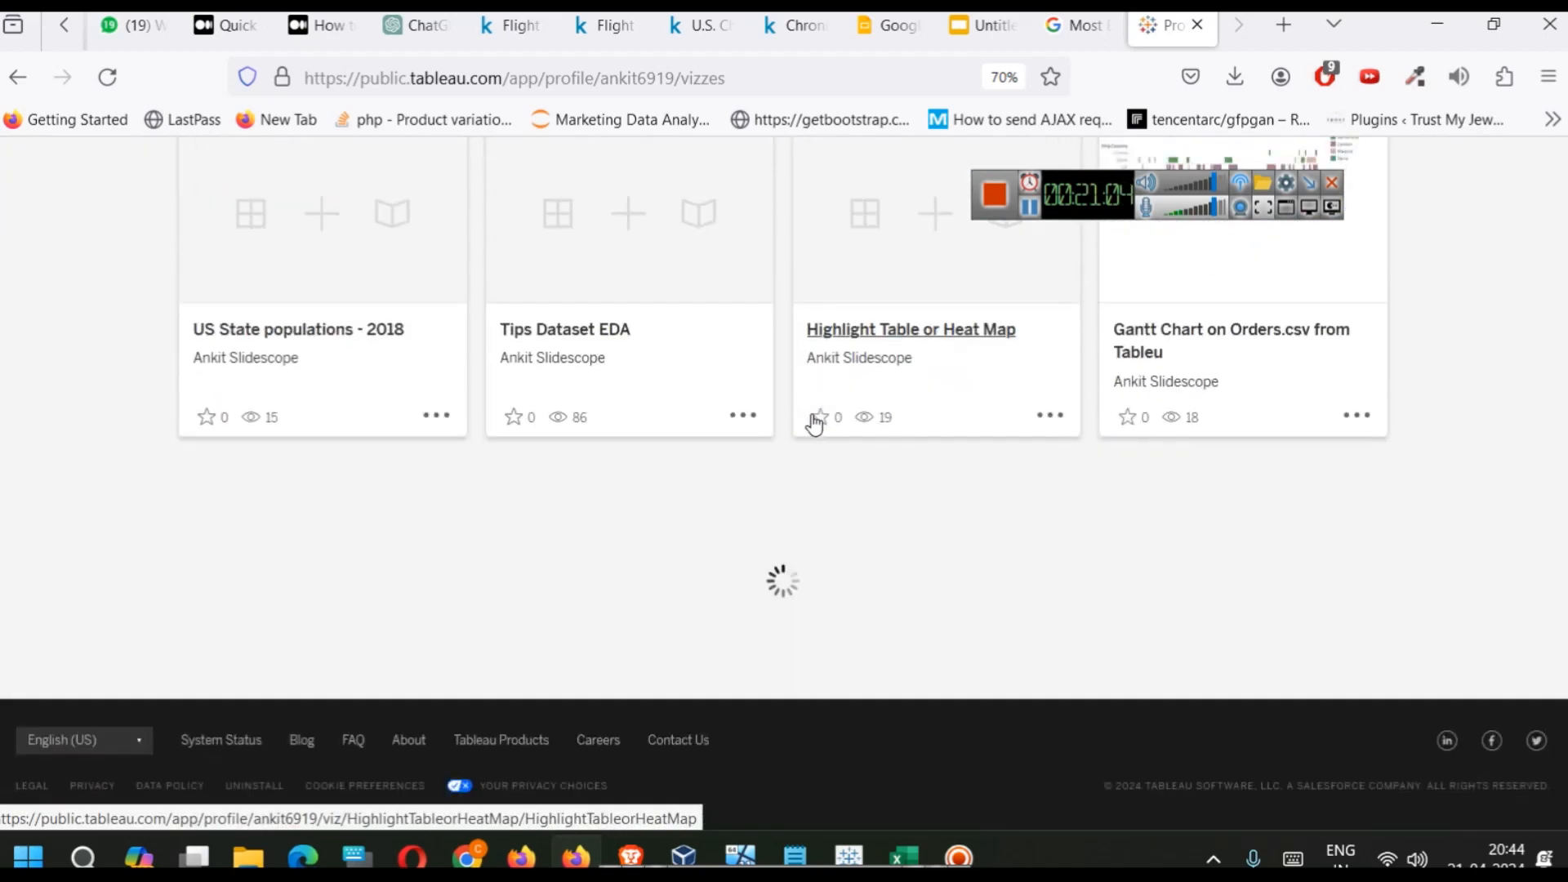
pyautogui.scroll(9, 938, 458)
pyautogui.scroll(10, 796, 490)
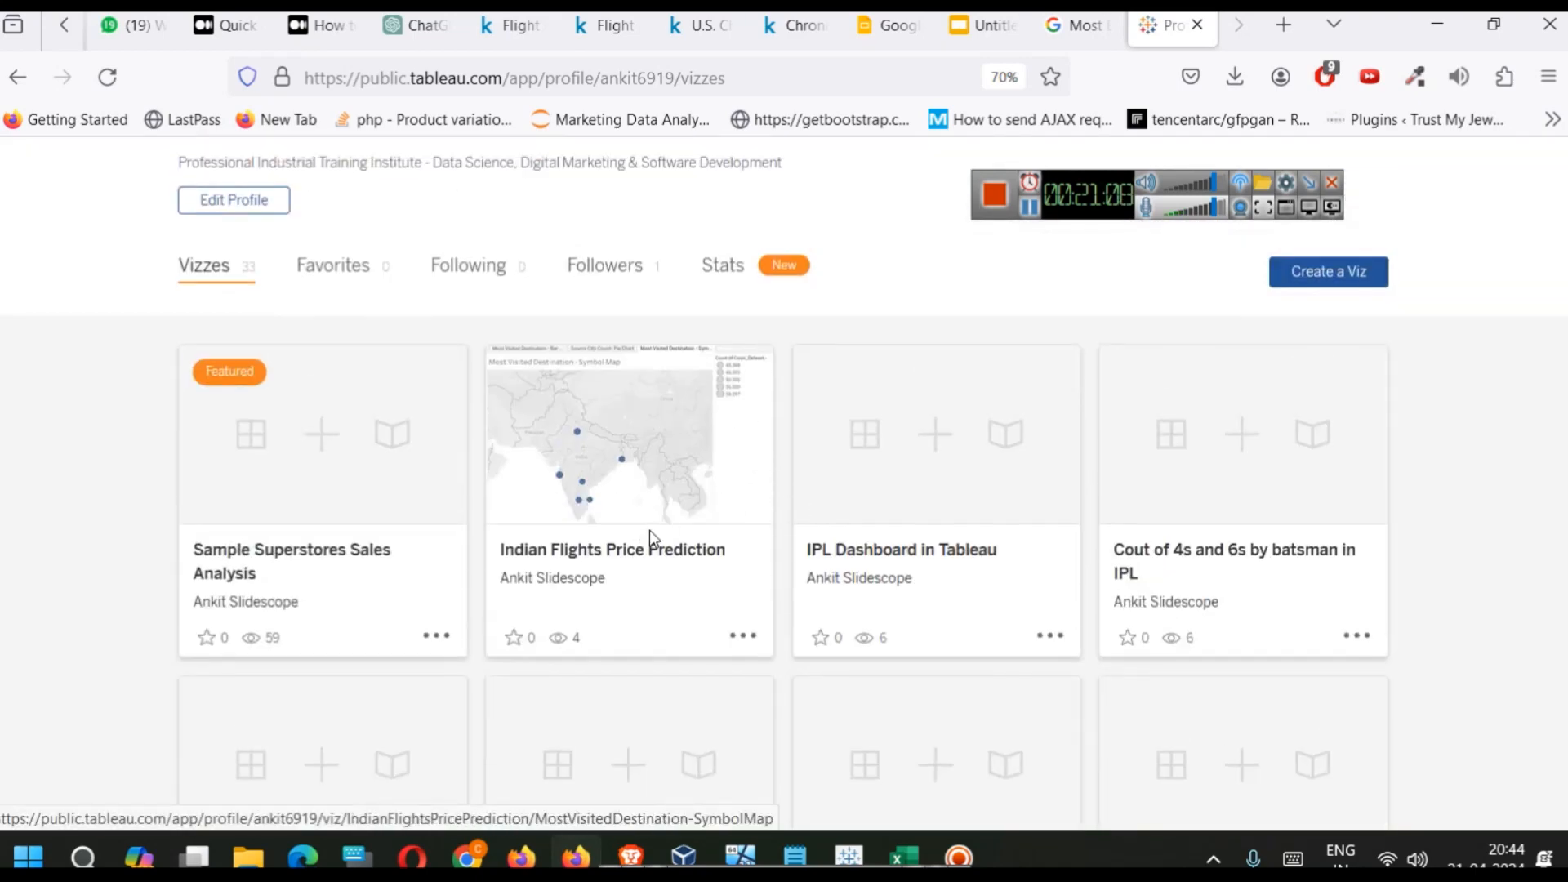
pyautogui.click(1051, 637)
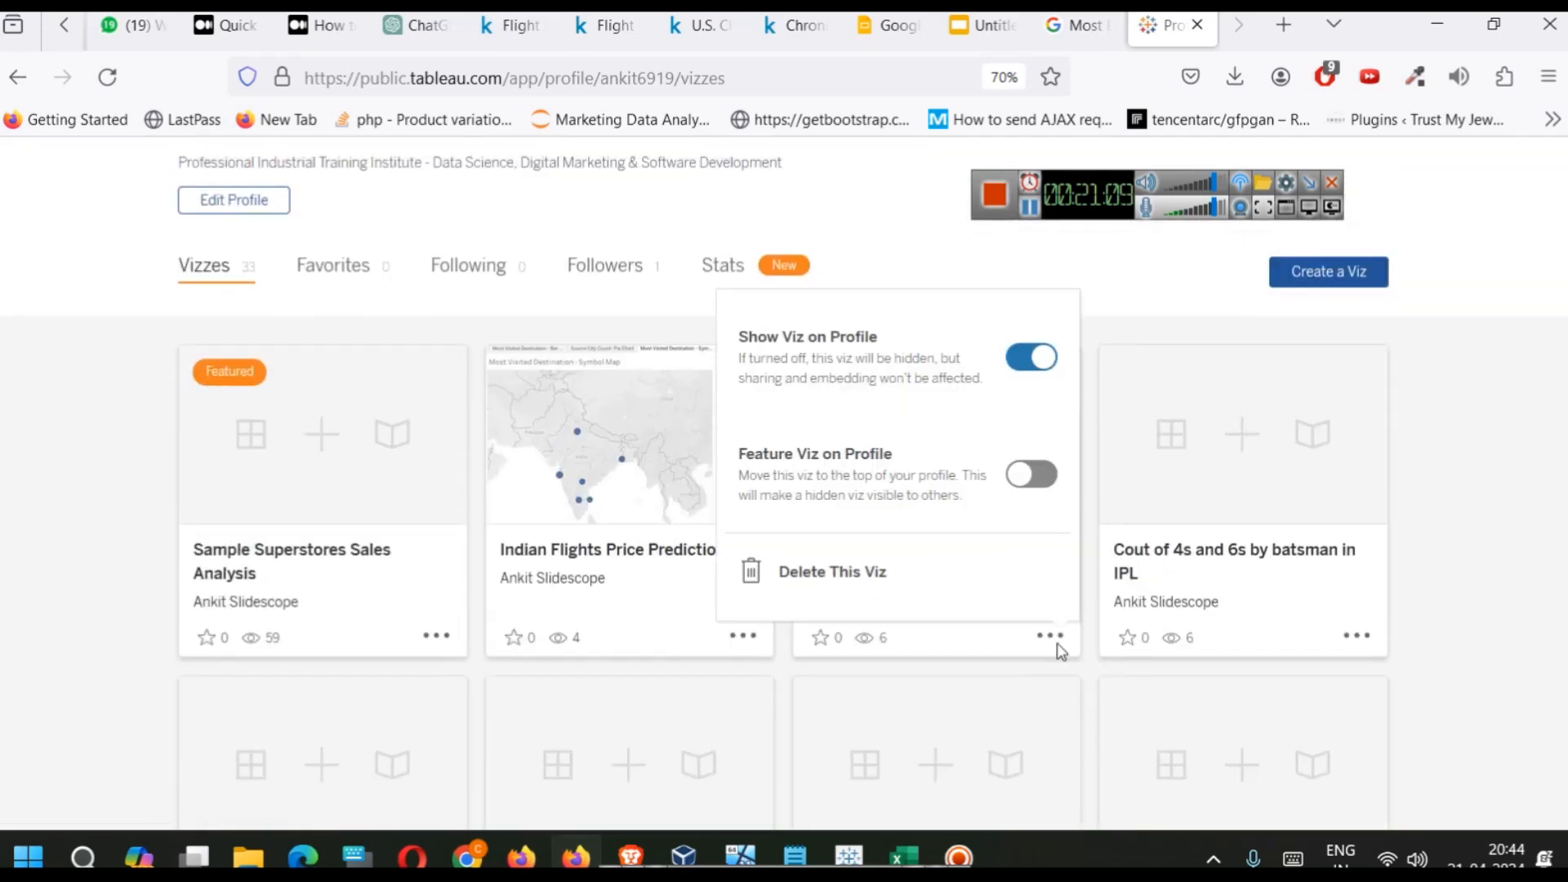
pyautogui.click(1483, 532)
# Step: Open the IPL Dashboard in Tableau viz and look over the dashboard with the page zoom at 80%
pyautogui.click(880, 433)
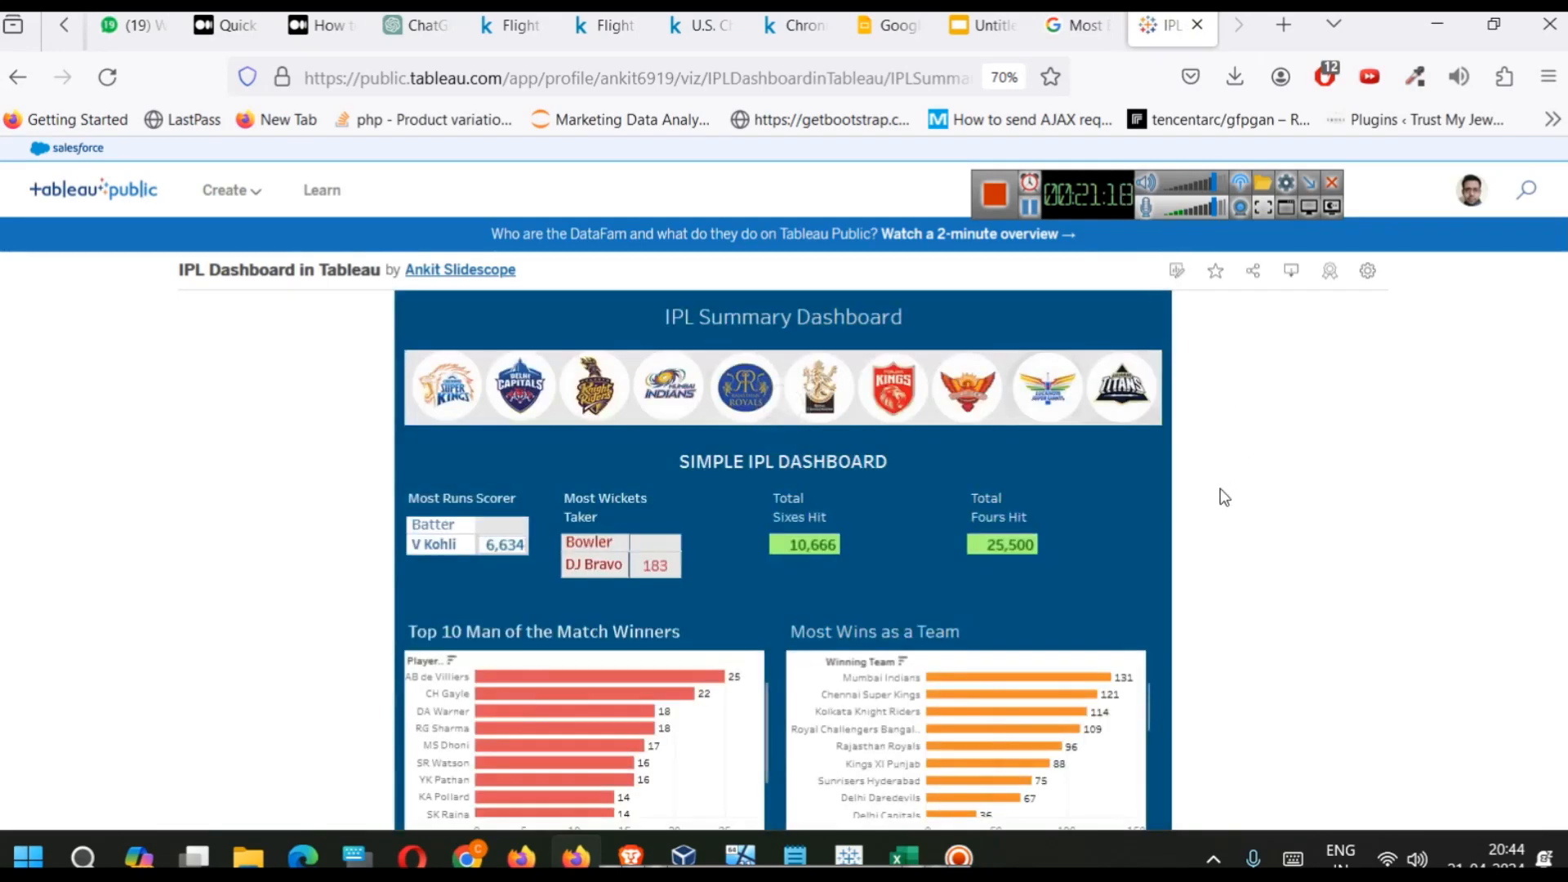
pyautogui.scroll(-2, 1217, 498)
pyautogui.scroll(2, 1237, 523)
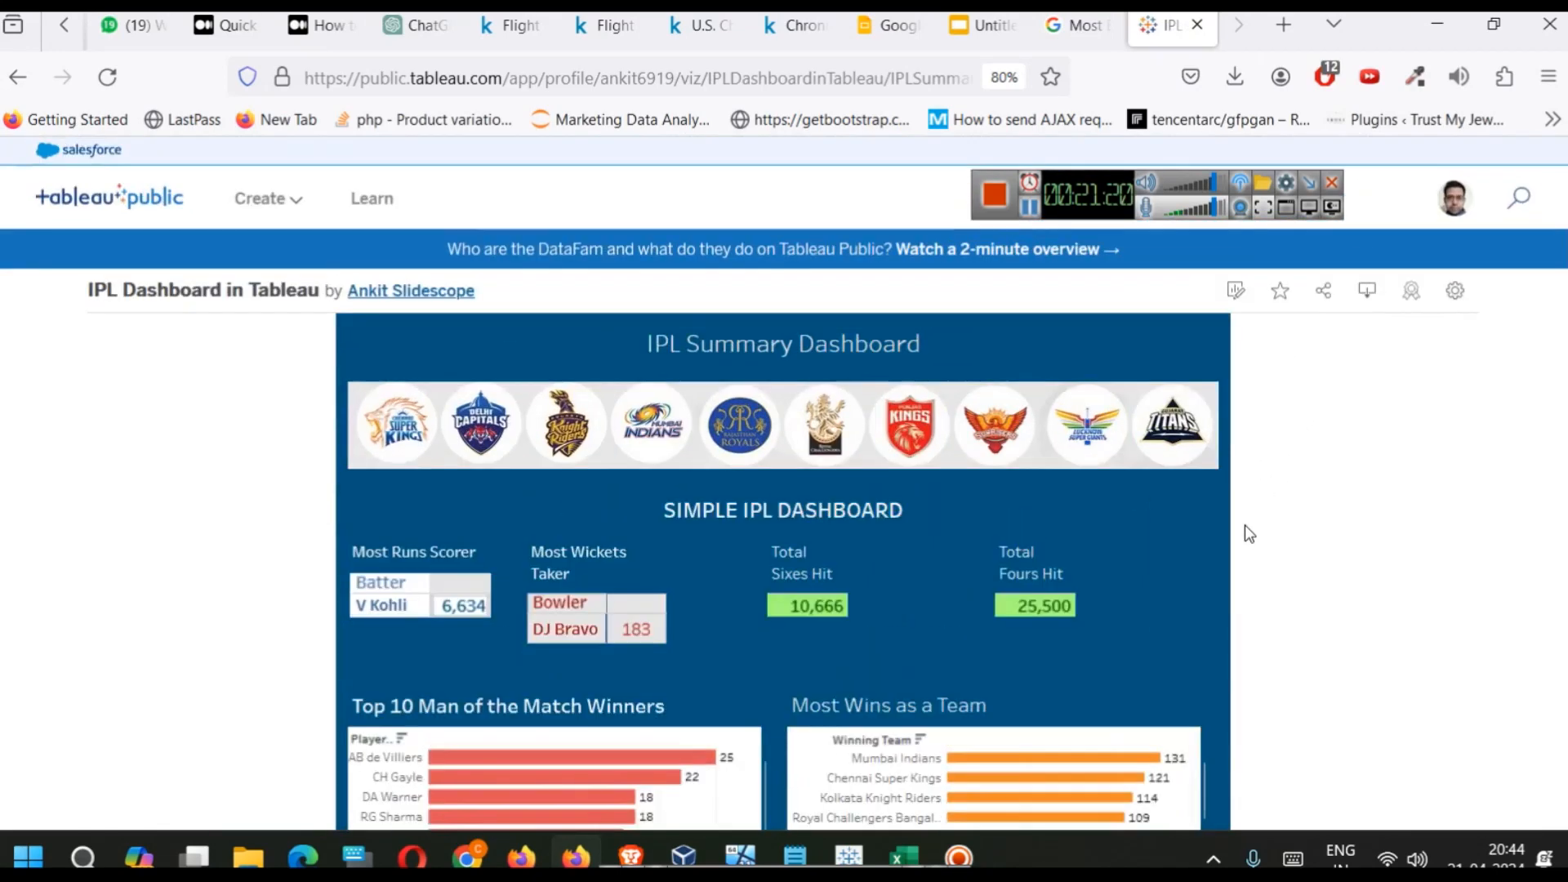
pyautogui.hotkey('ctrl', '+')
pyautogui.scroll(-3, 1232, 568)
pyautogui.scroll(3, 1229, 561)
# Step: Open the IPL dashboard in web editing mode and view its Most Wins as a Team sheet
pyautogui.click(1238, 291)
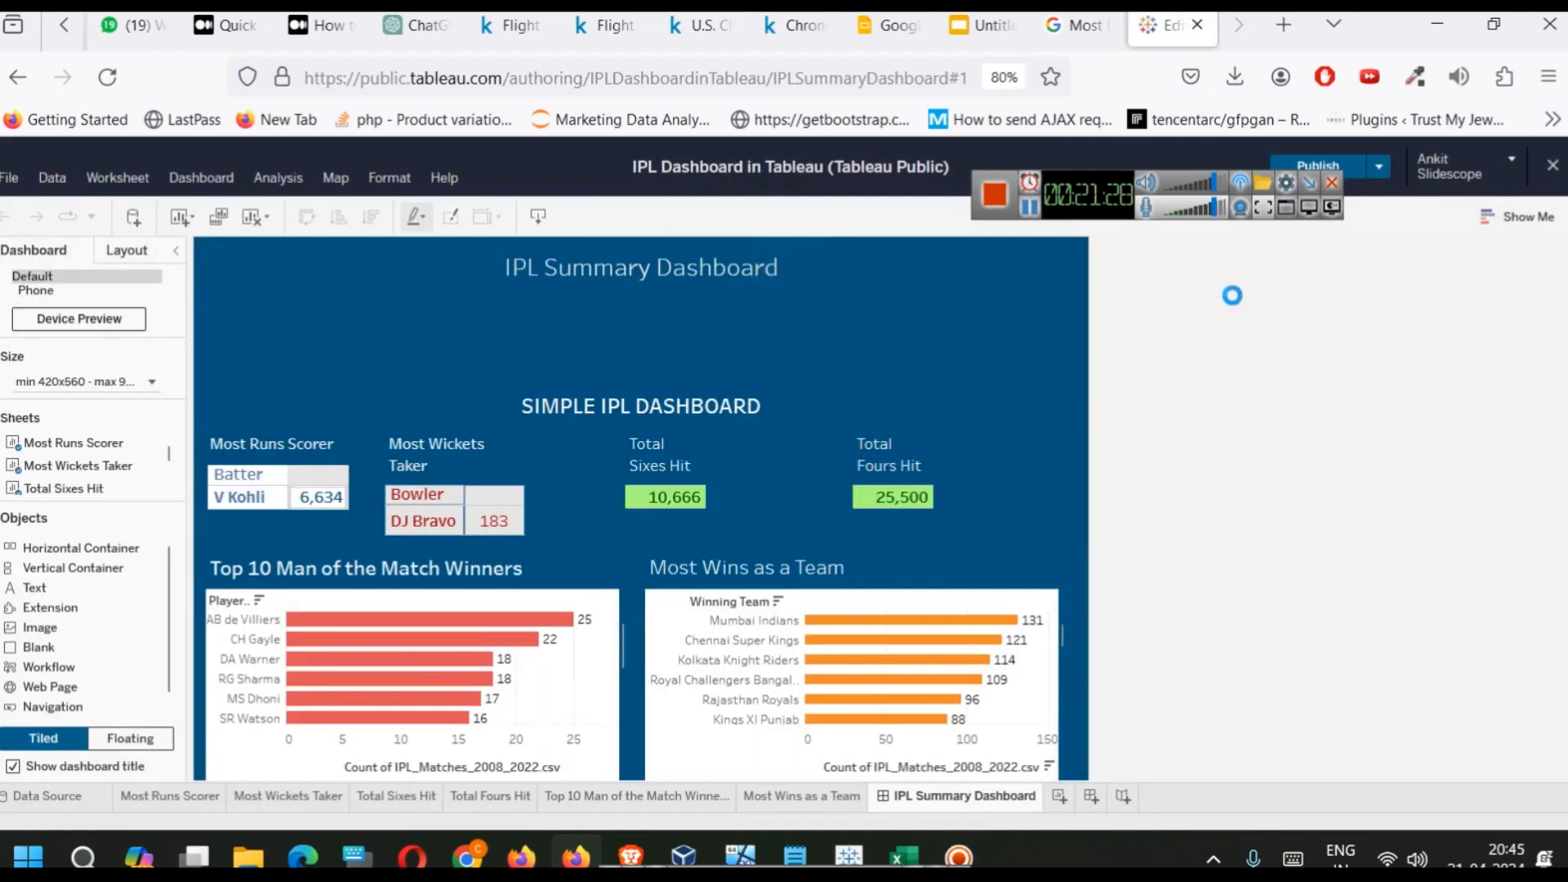
pyautogui.moveTo(1098, 178); pyautogui.dragTo(1169, 133)
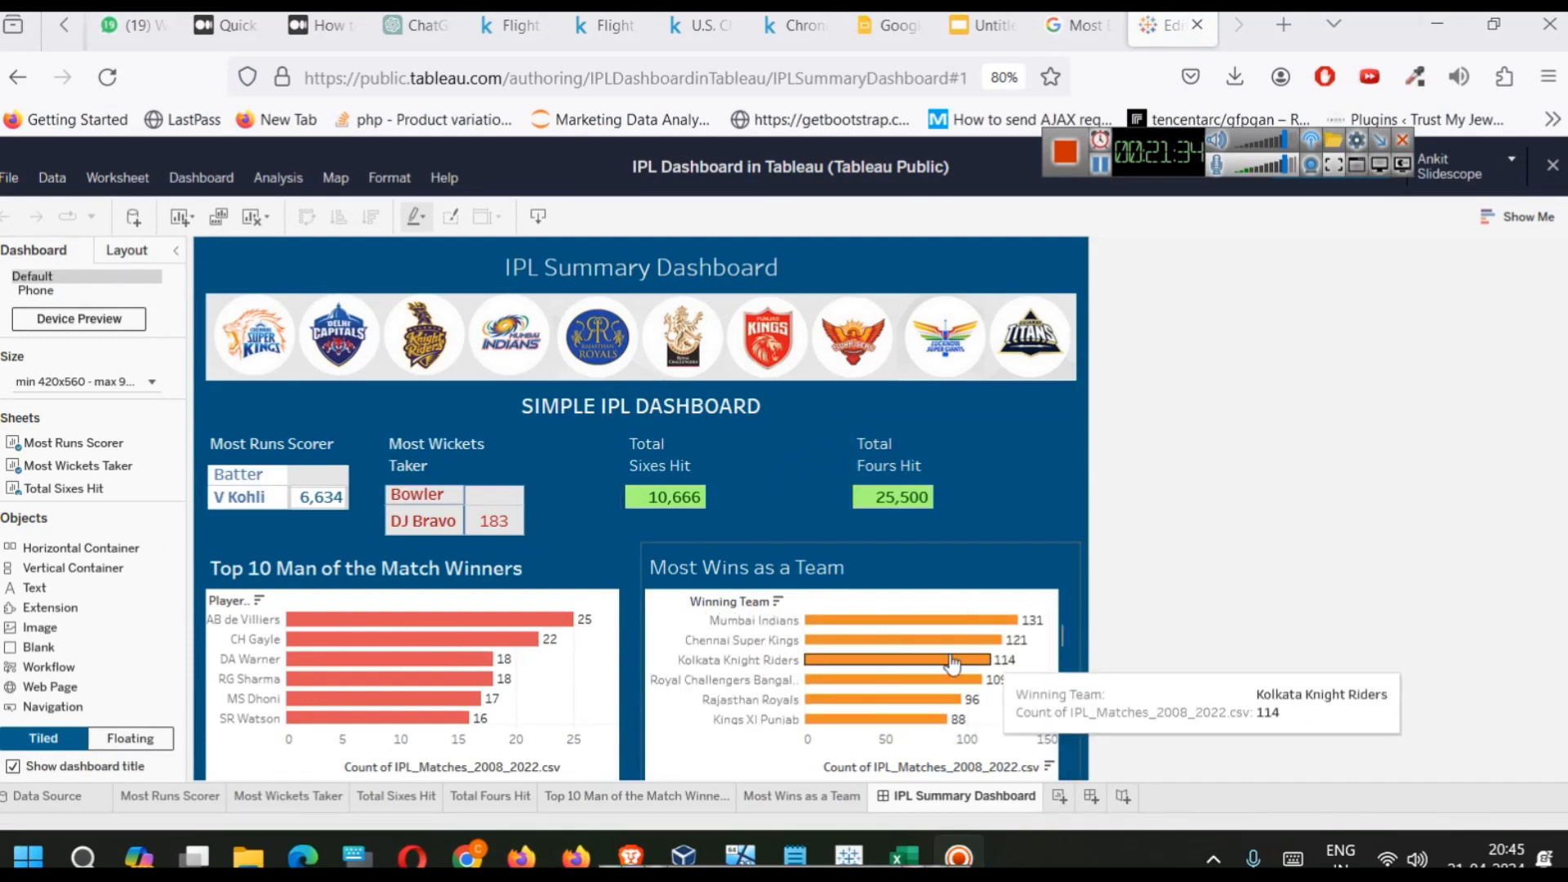
pyautogui.click(812, 797)
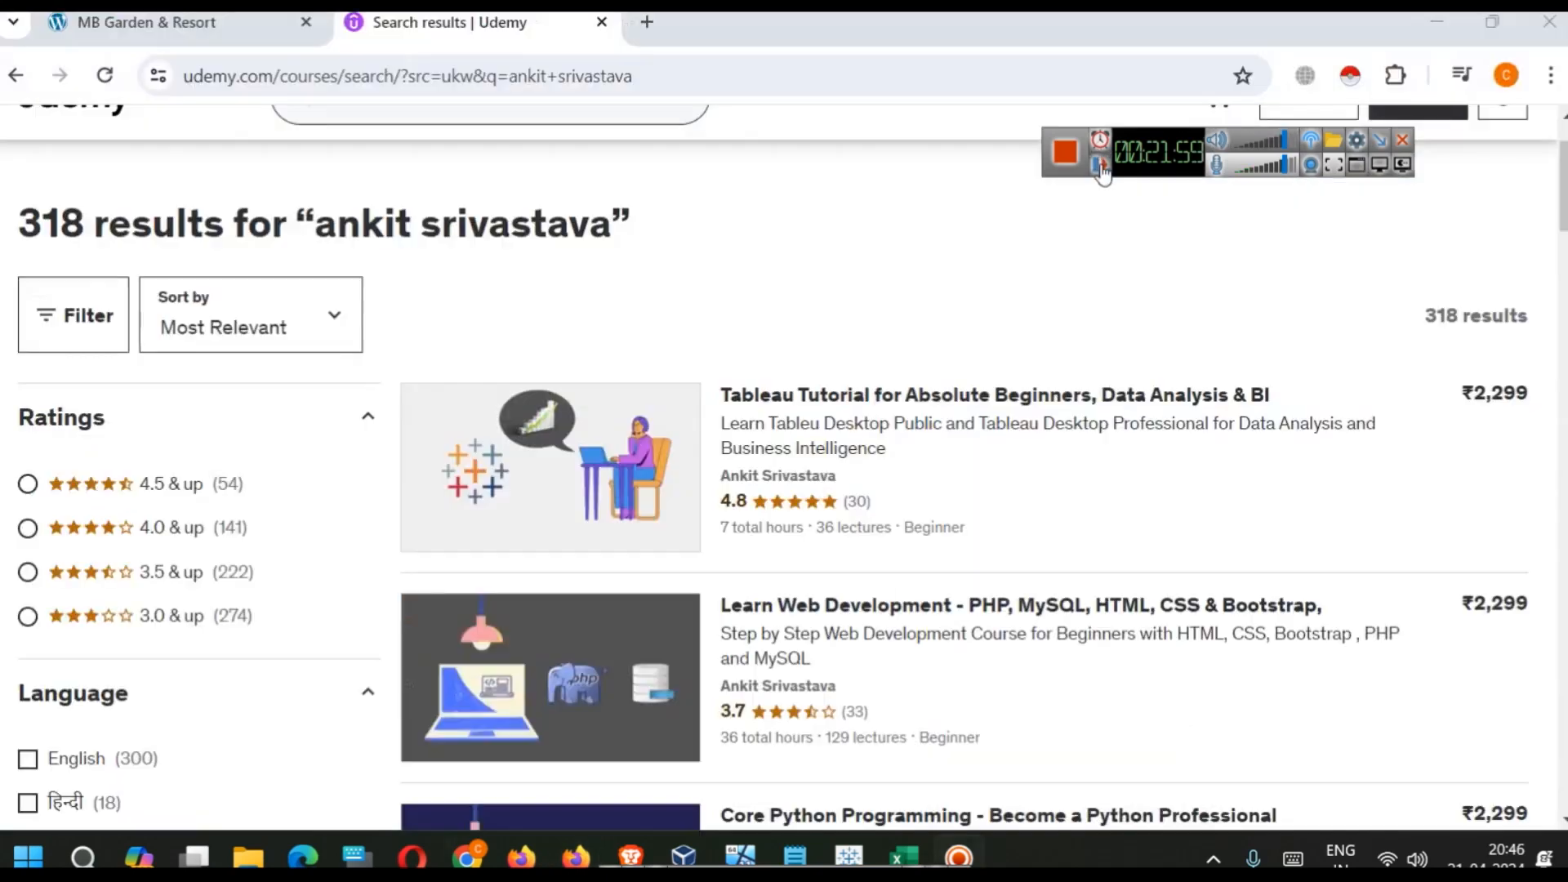
# Step: Open the Udemy course "Tableau Tutorial for Absolute Beginners, Data Analysis & BI" in Chrome and examine its learning goals and course content
pyautogui.hotkey('alt', 'Tab')
pyautogui.moveTo(1143, 510)
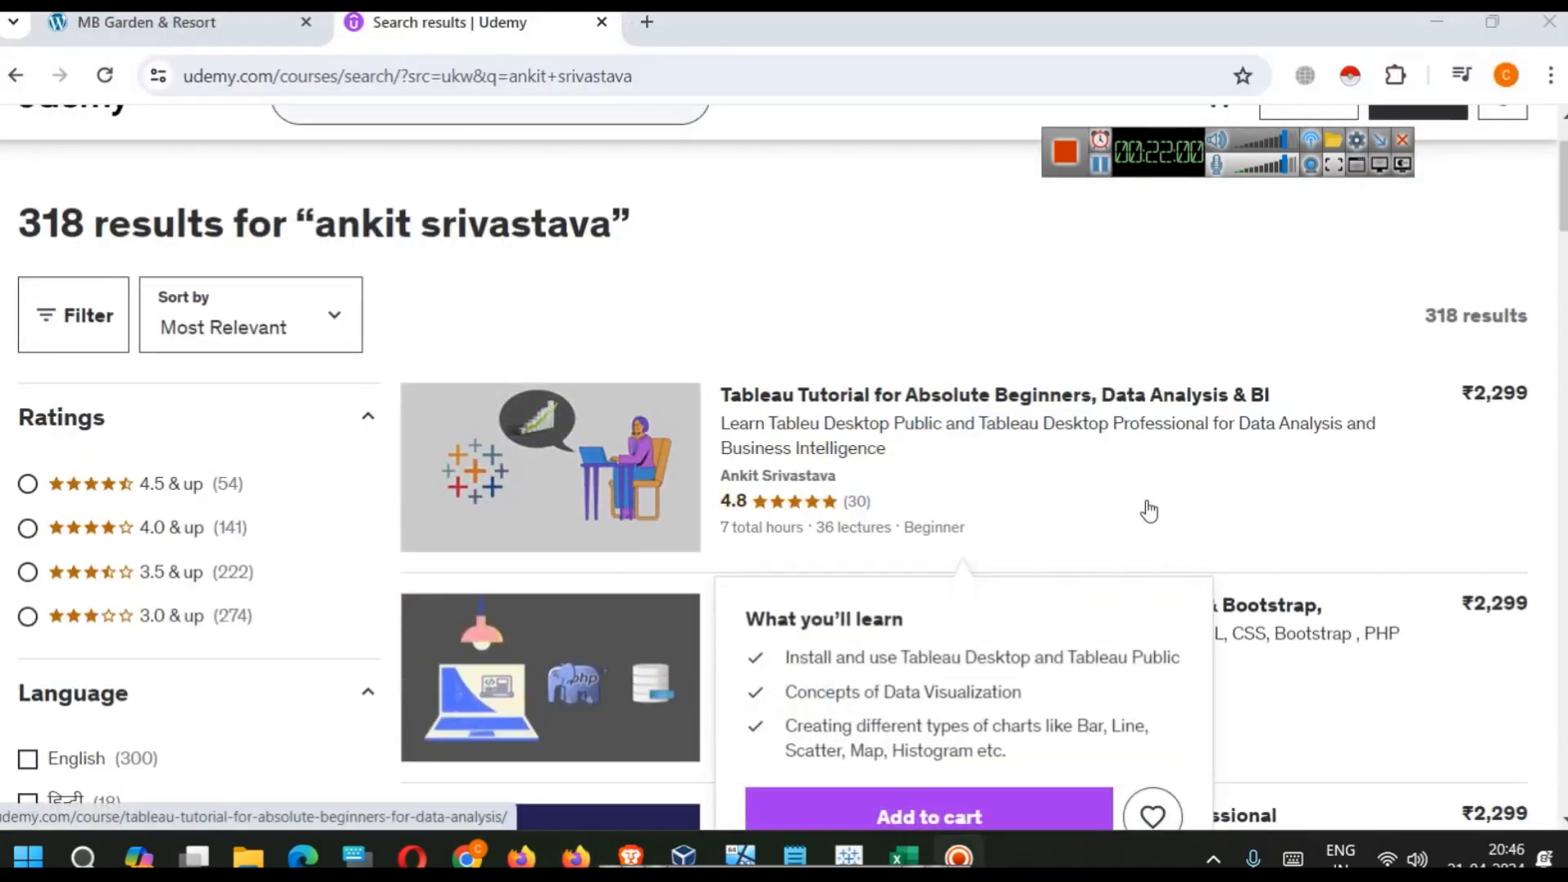
pyautogui.click(912, 399)
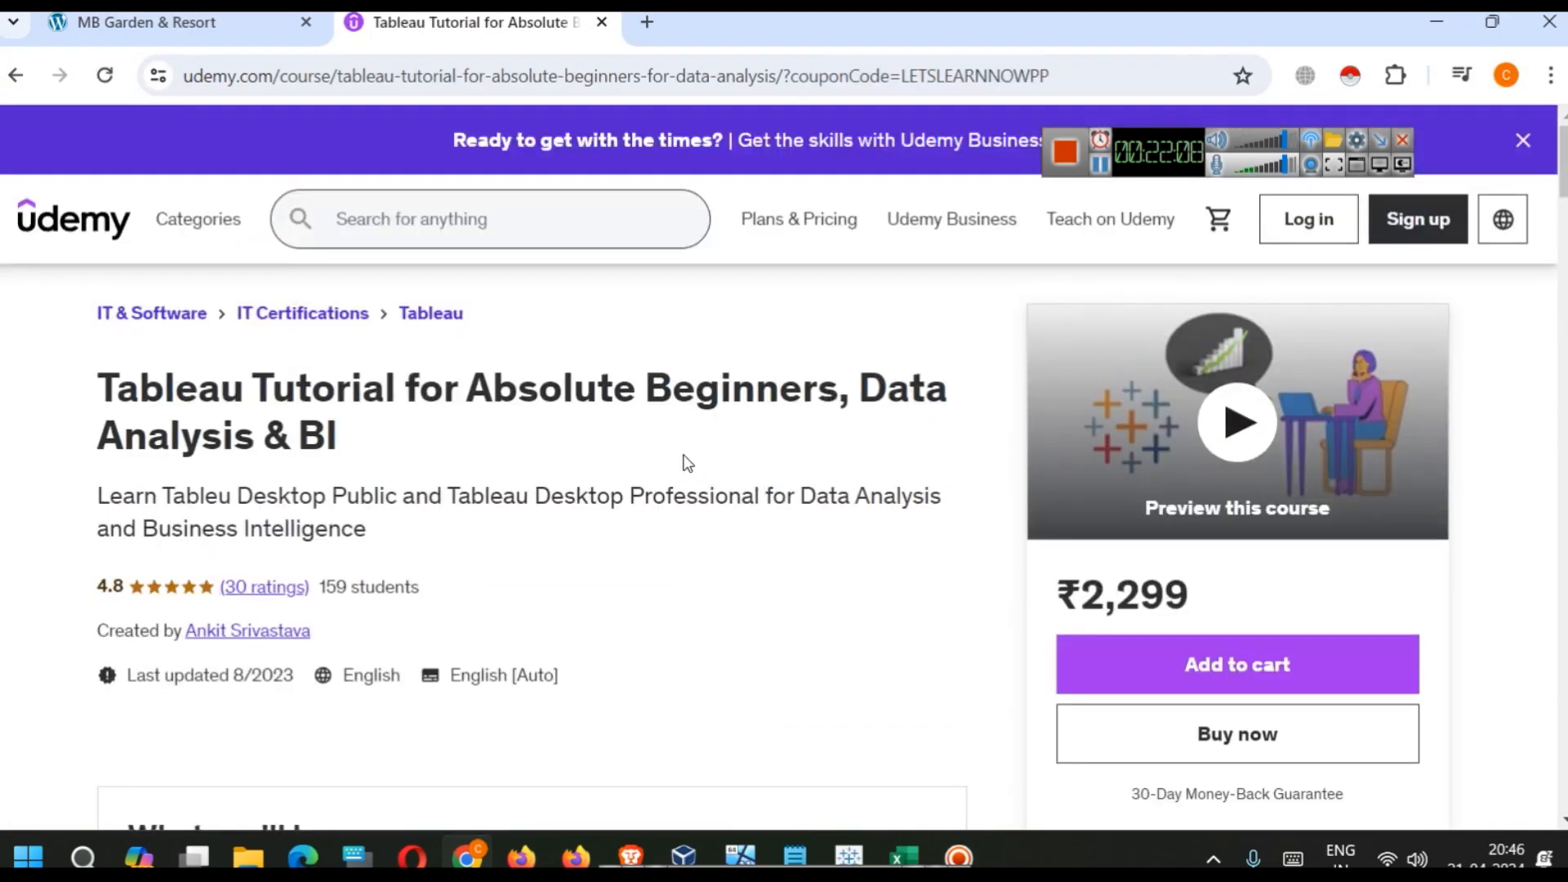
pyautogui.scroll(-2, 445, 555)
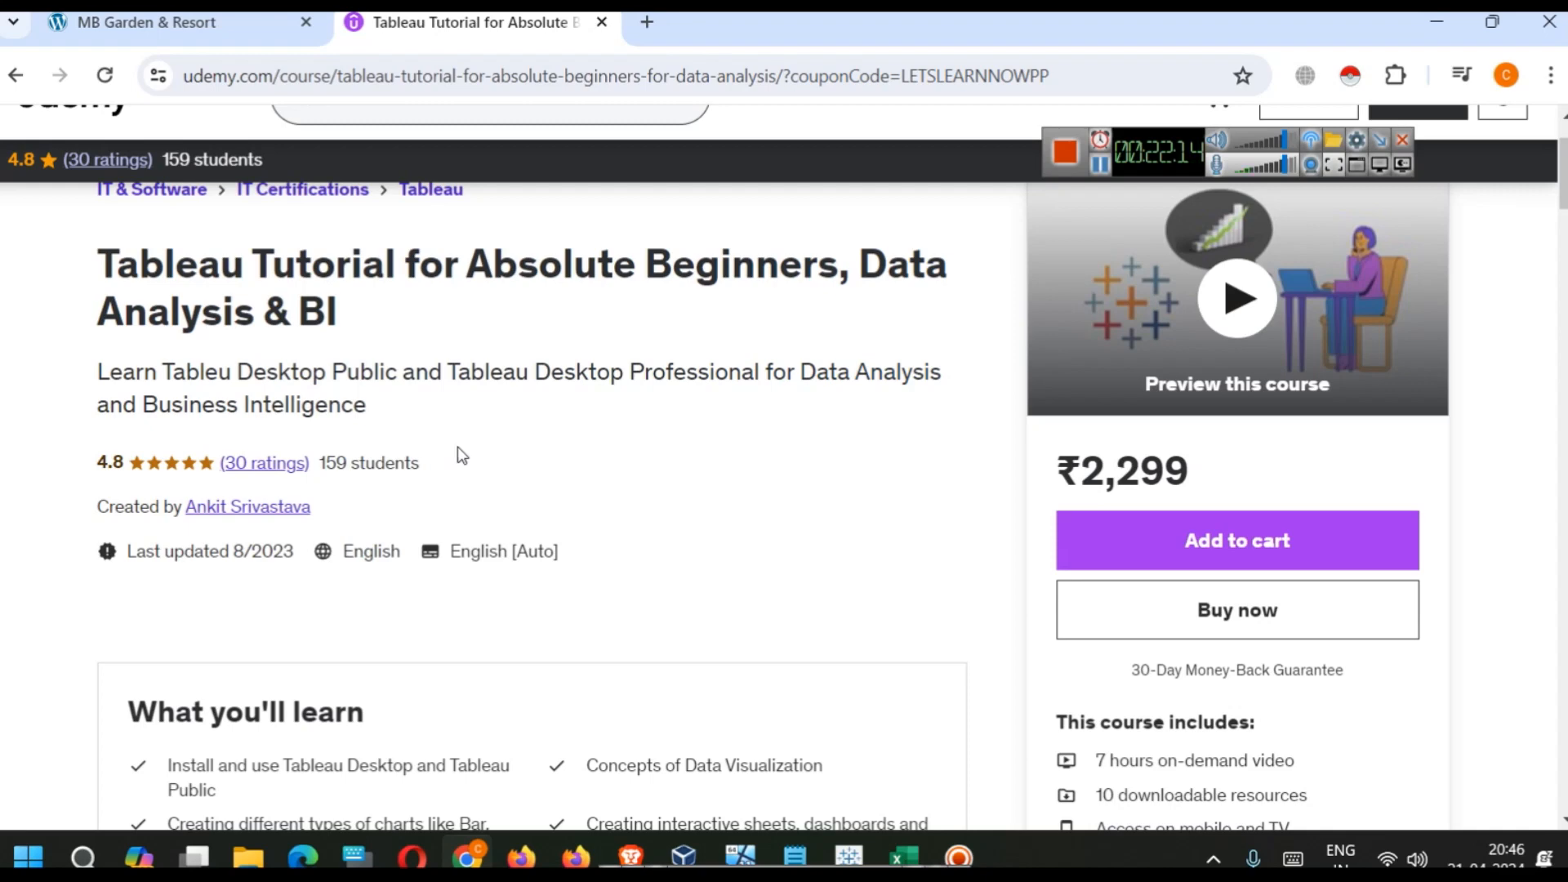
pyautogui.scroll(-3, 689, 417)
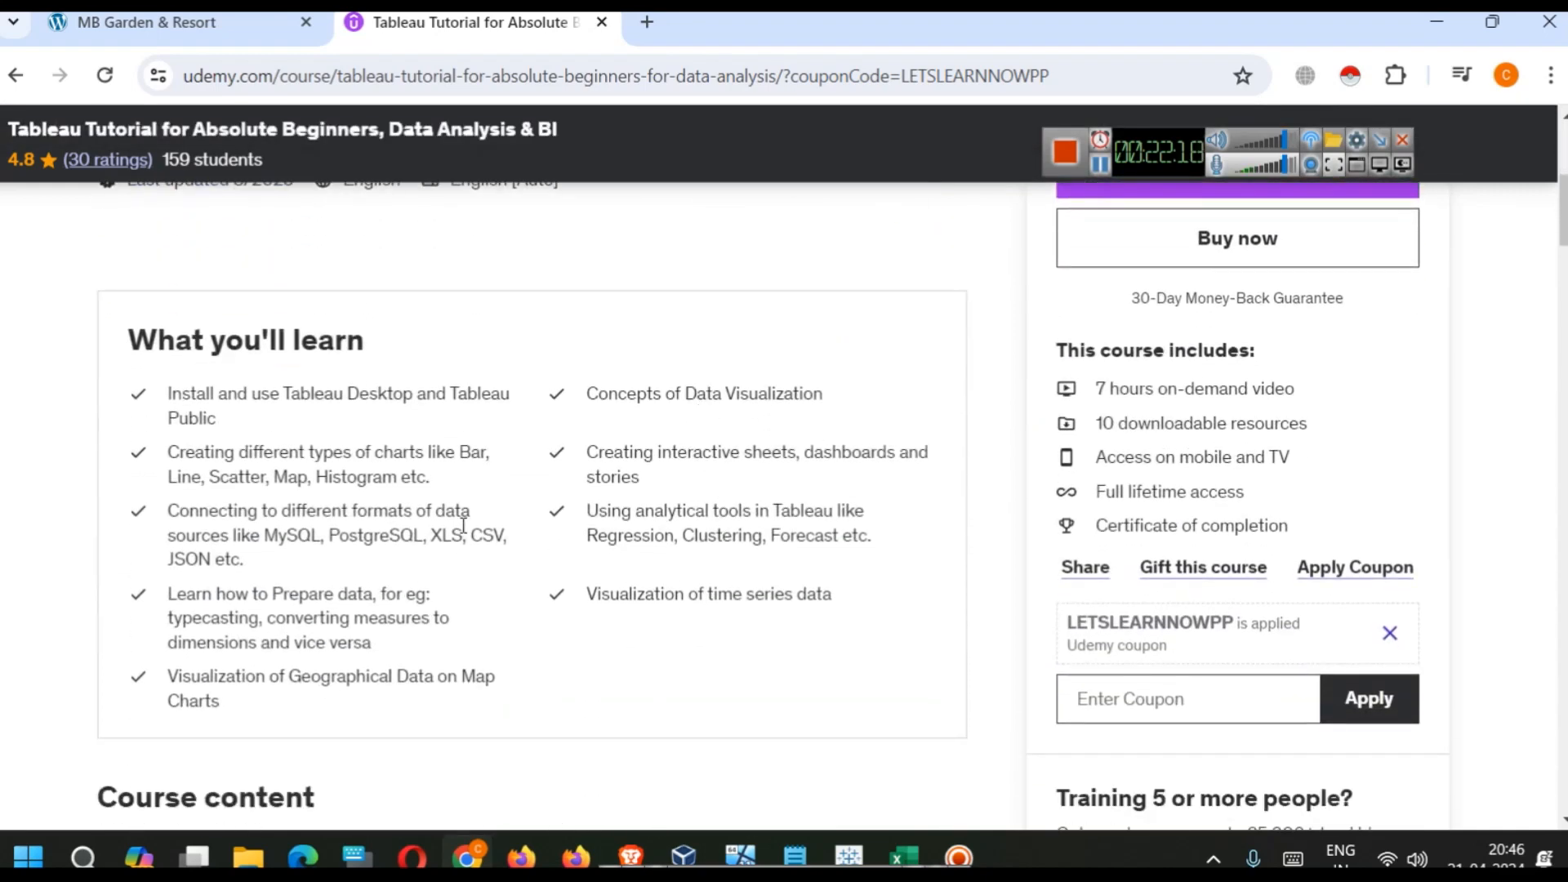
pyautogui.scroll(-3, 502, 458)
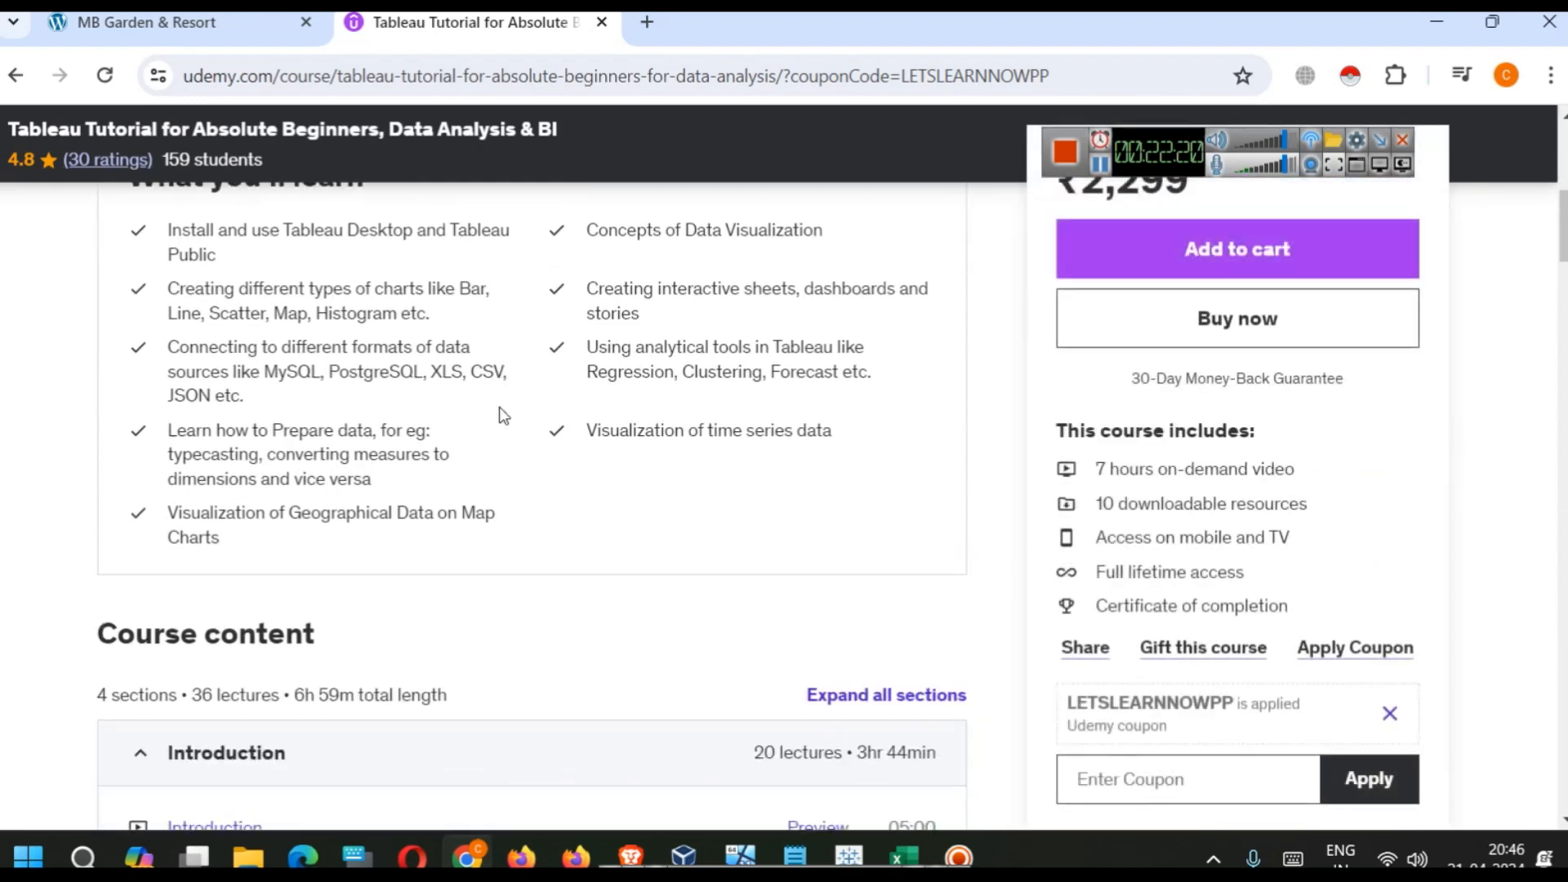
pyautogui.scroll(-3, 663, 335)
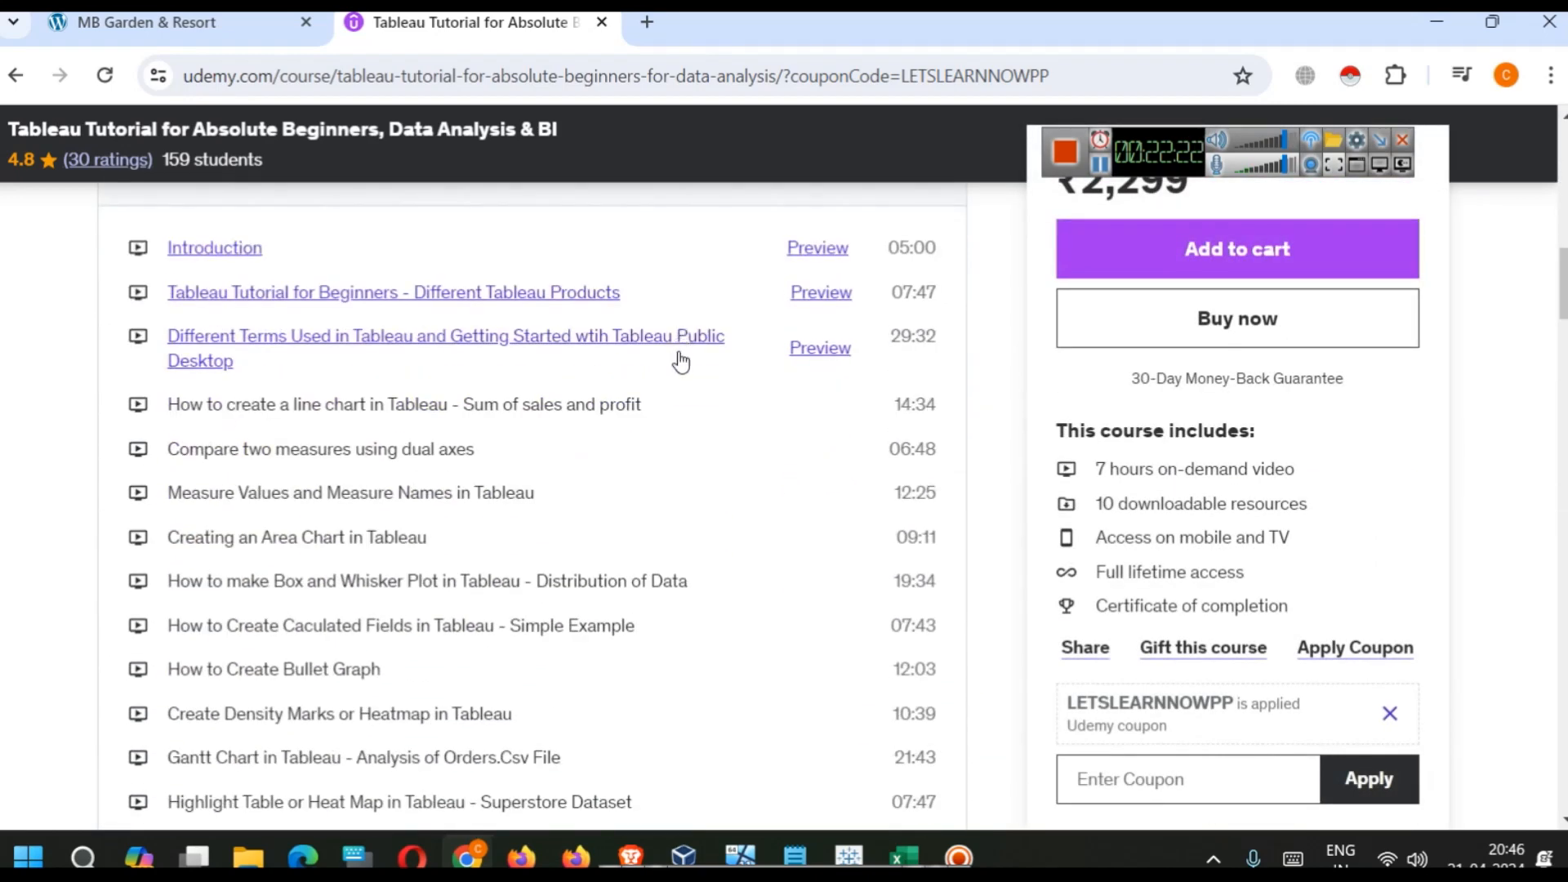
pyautogui.scroll(-2, 474, 487)
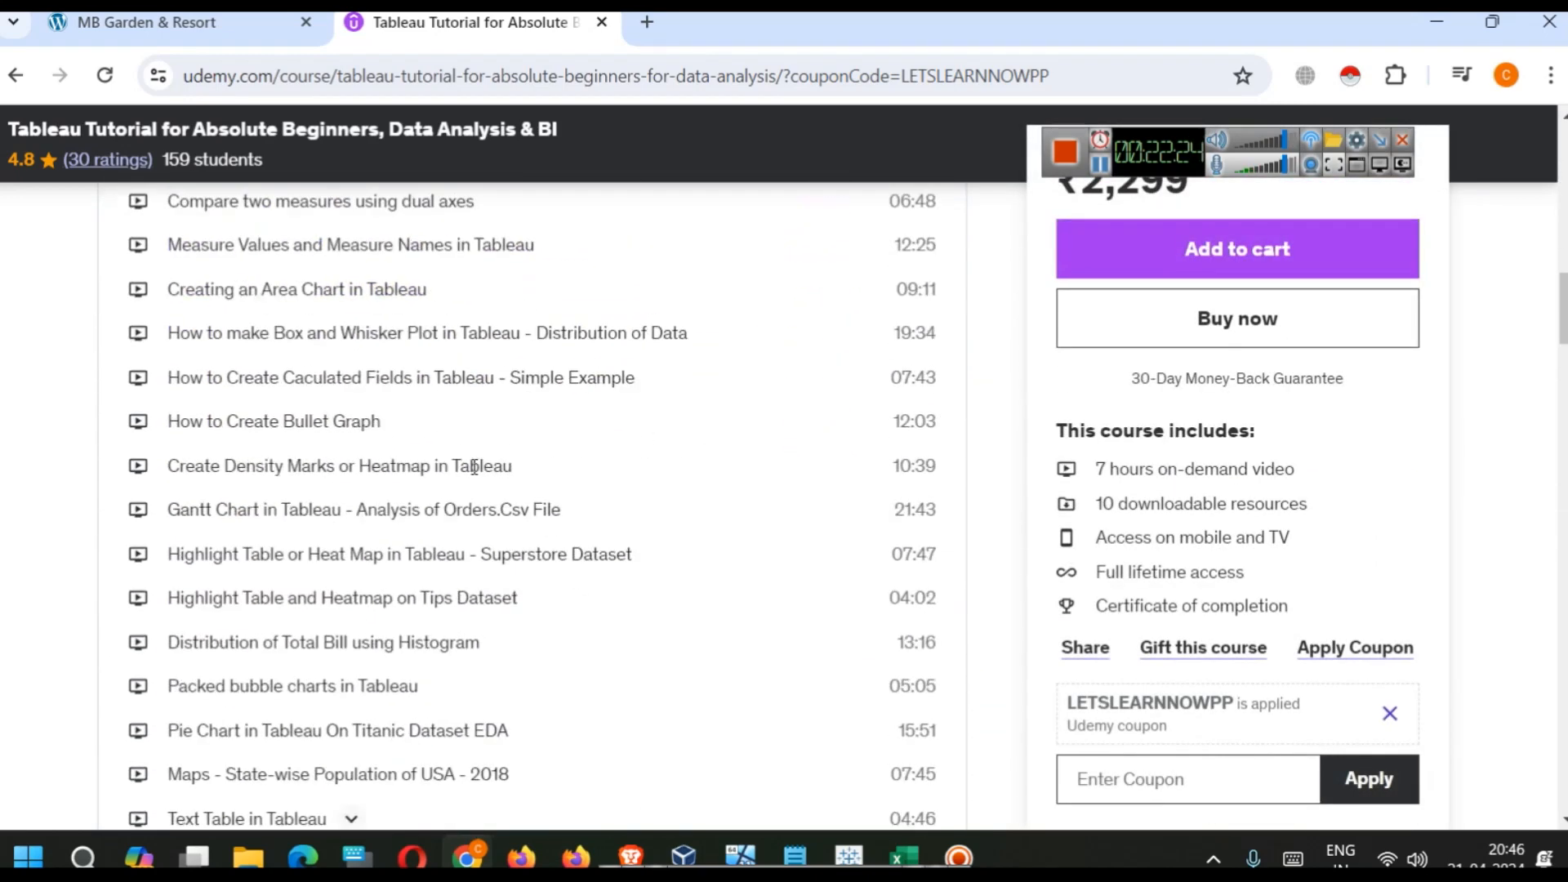
pyautogui.scroll(9, 692, 504)
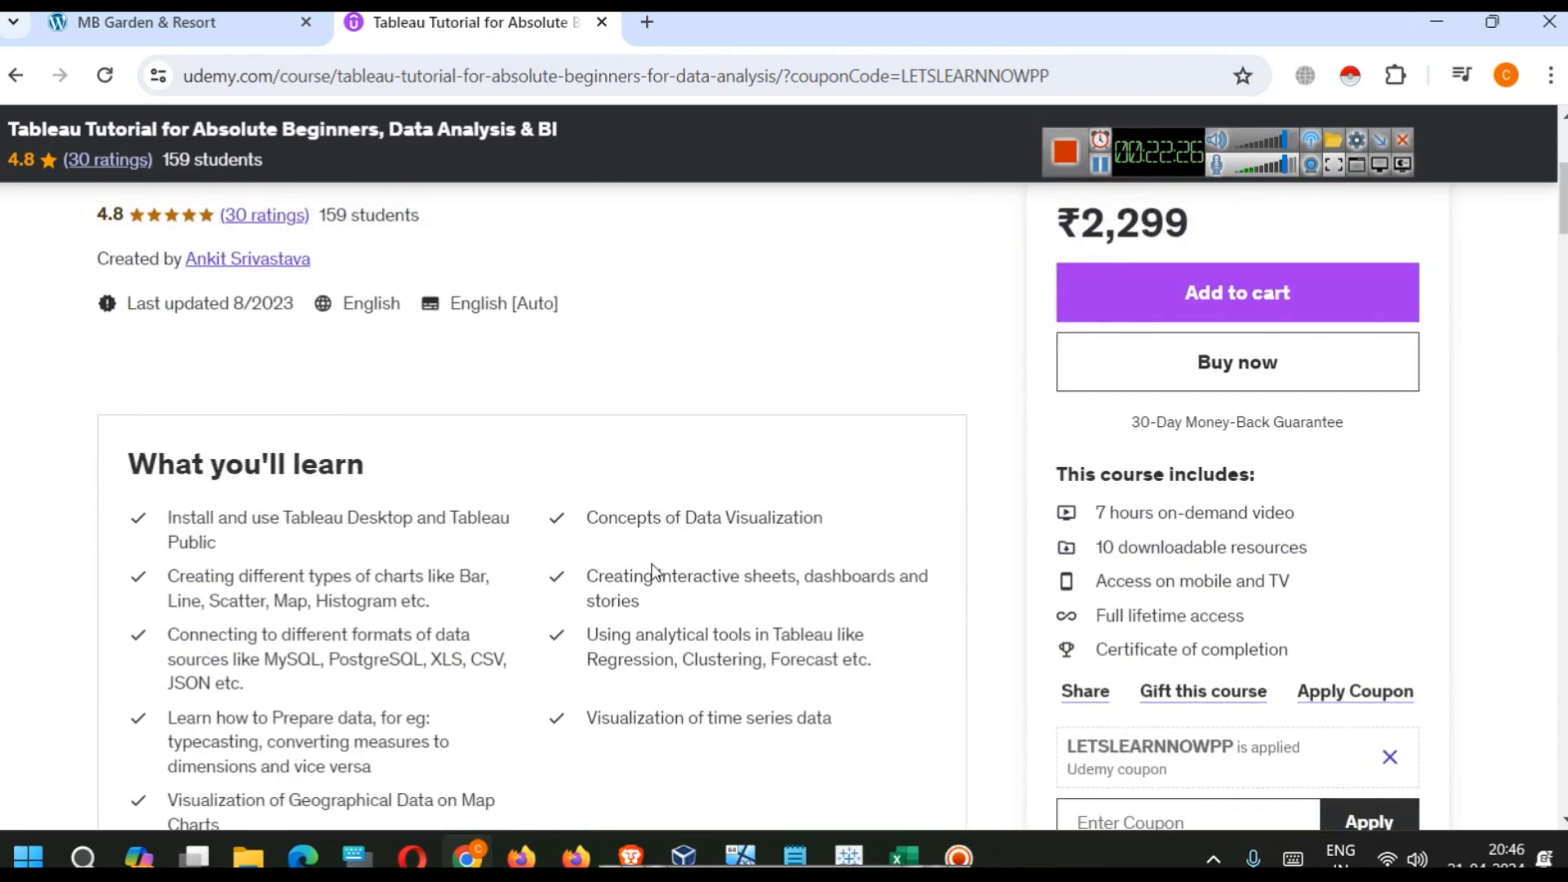
pyautogui.scroll(3, 656, 570)
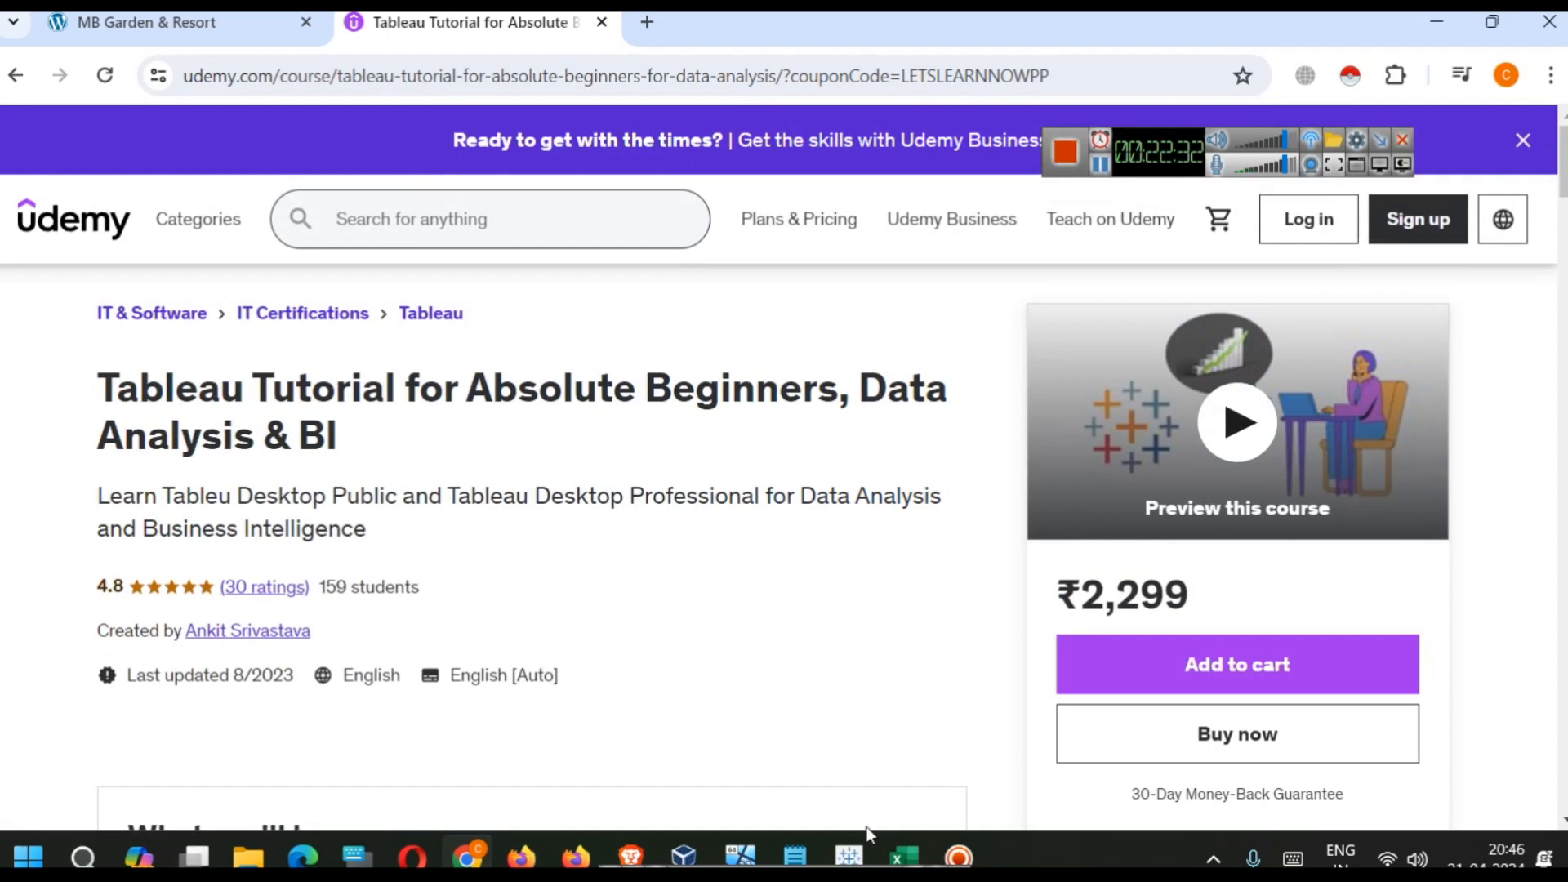
# Step: Switch back to the Tableau Public desktop workbook and inspect the Mumbai mark's details on the symbol map
pyautogui.click(850, 854)
pyautogui.moveTo(814, 546)
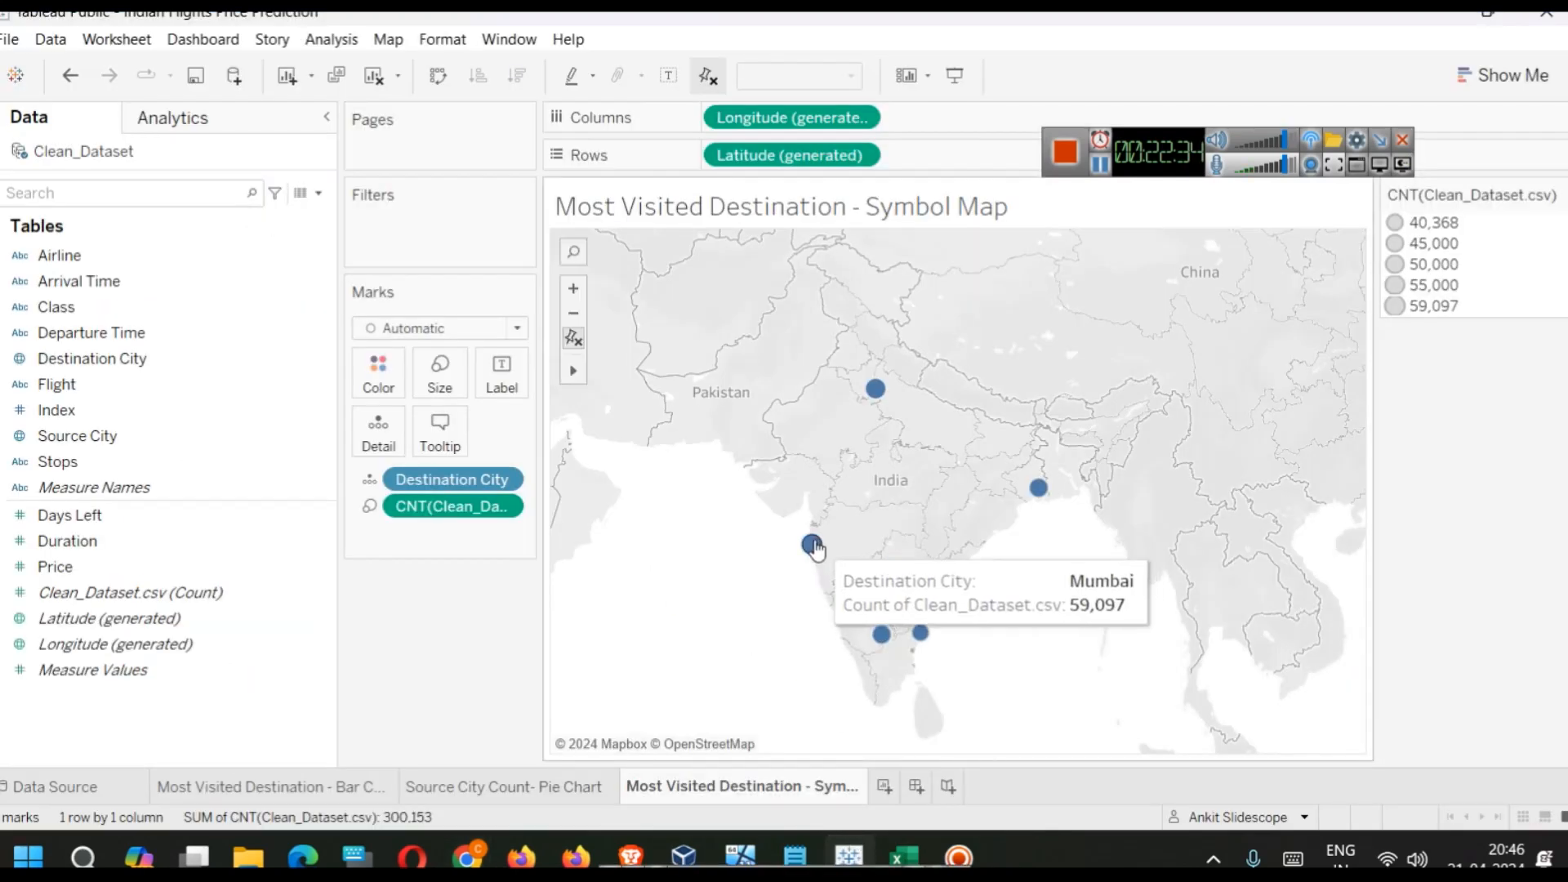